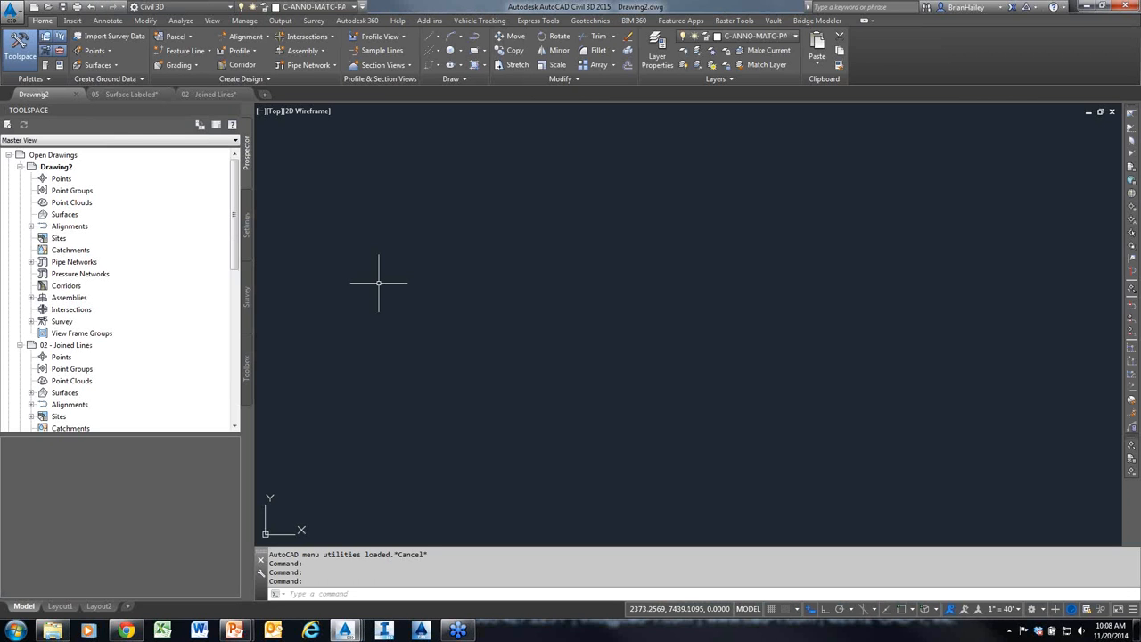
# Set up a new centerline alignment layout in a new site called "Name of the Project", with Proposed style and All Labels
pyautogui.click(257, 40)
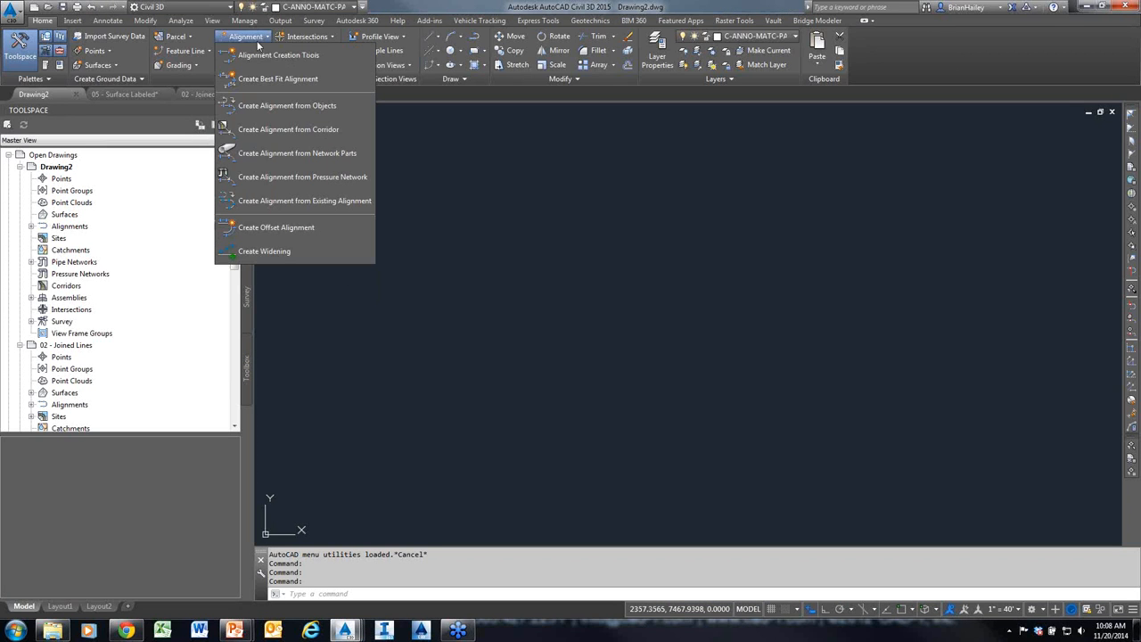
pyautogui.click(306, 58)
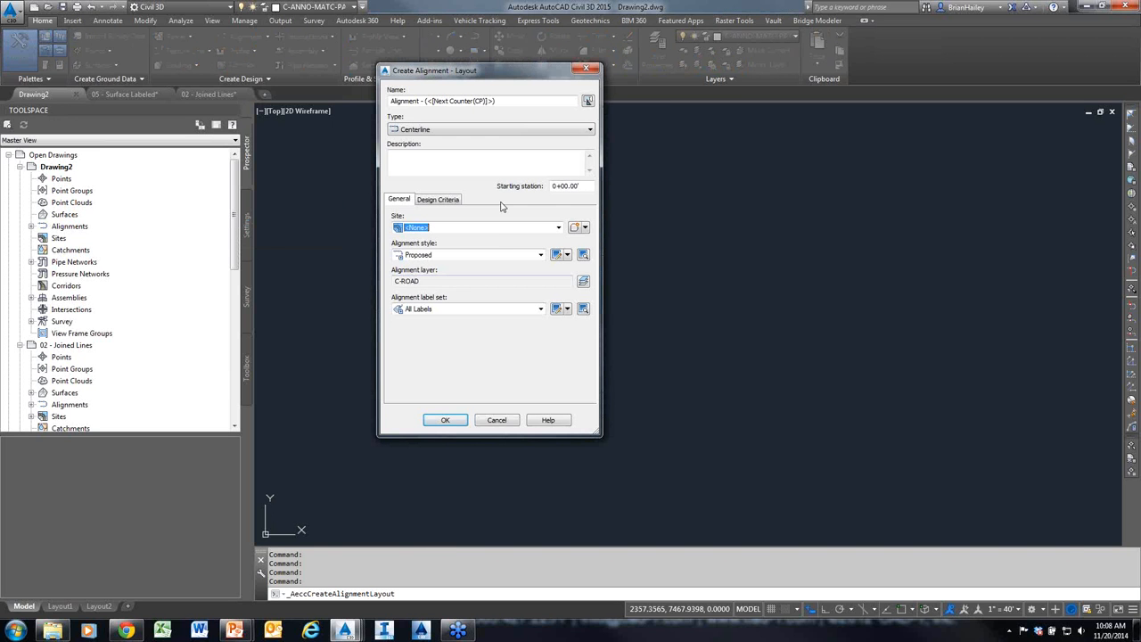
pyautogui.press('F9')
pyautogui.moveTo(255, 294); pyautogui.dragTo(387, 230)
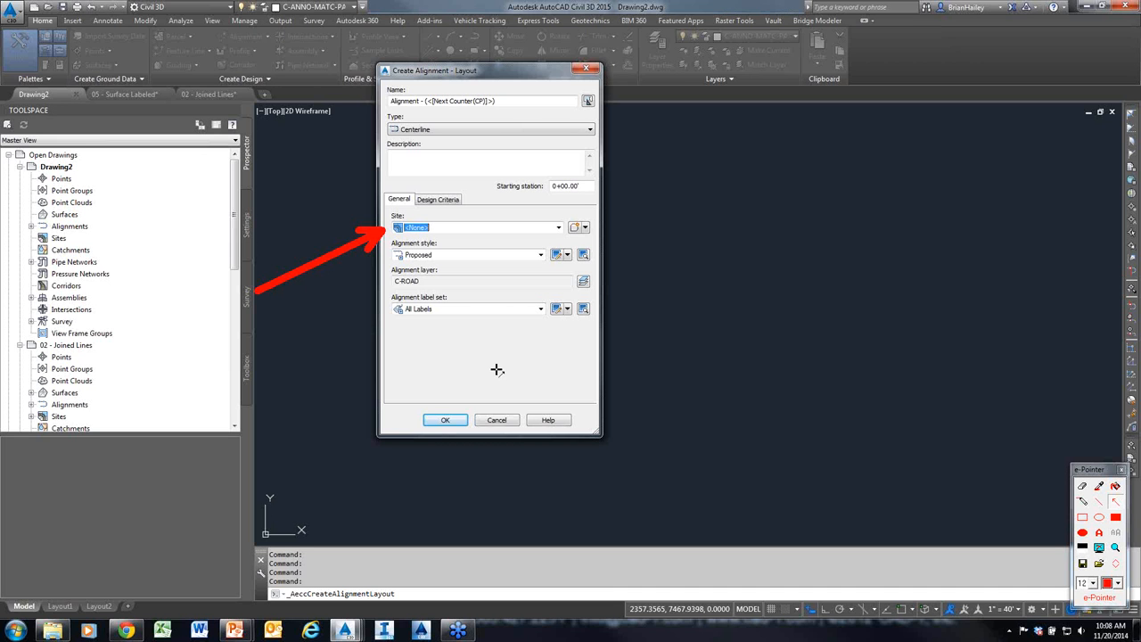
pyautogui.press('F9')
pyautogui.click(585, 227)
pyautogui.click(590, 242)
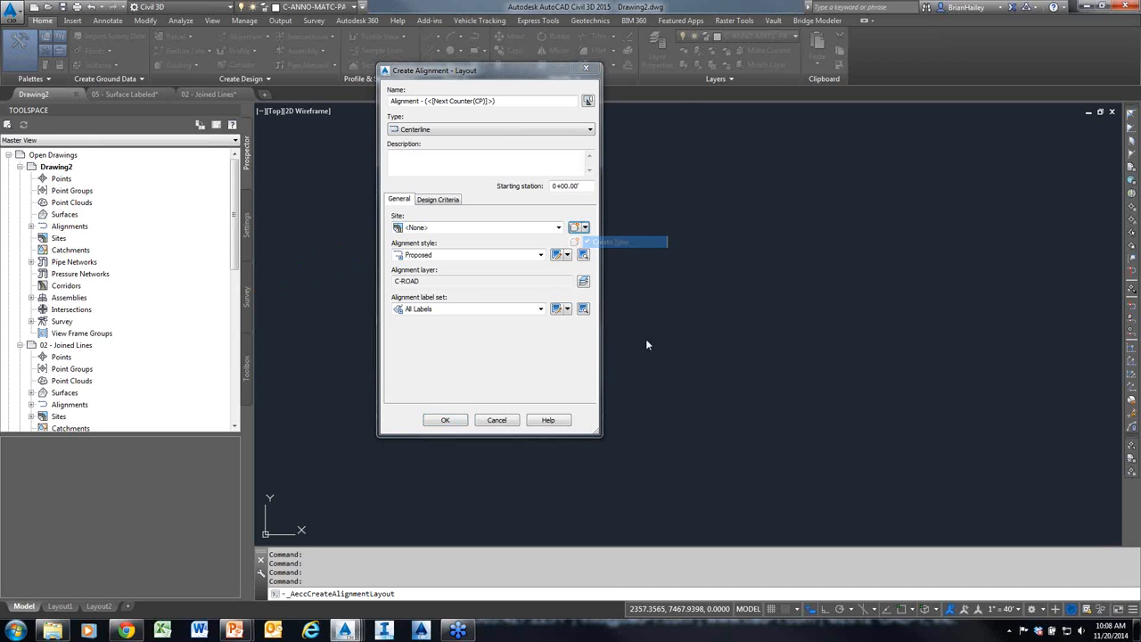
pyautogui.write('Na')
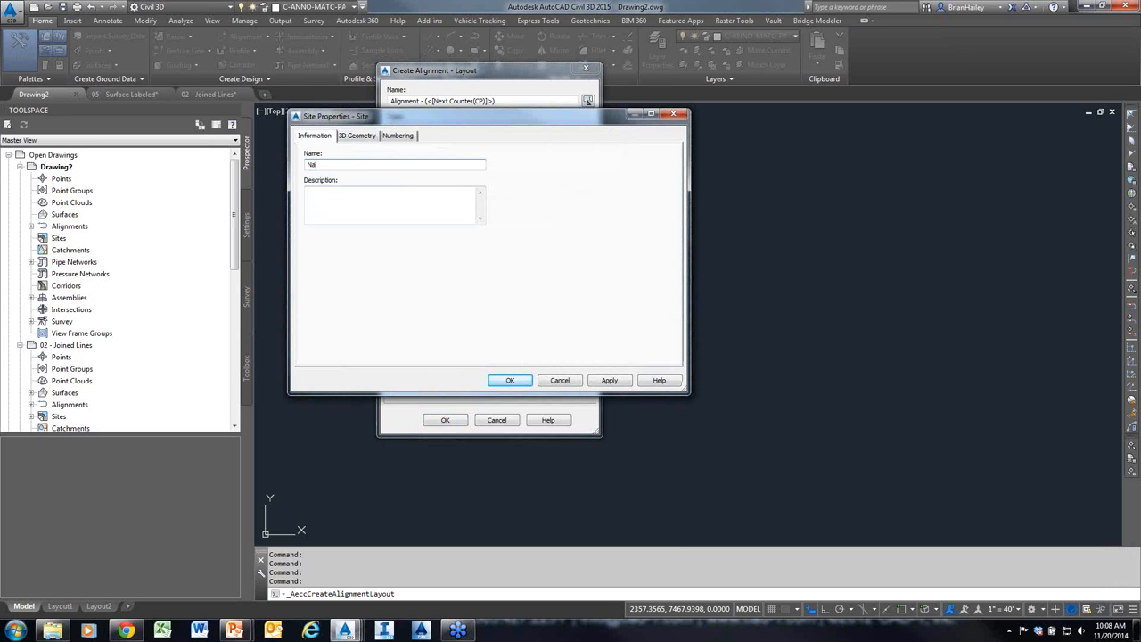
pyautogui.write('me of the Project')
pyautogui.click(502, 381)
pyautogui.click(441, 419)
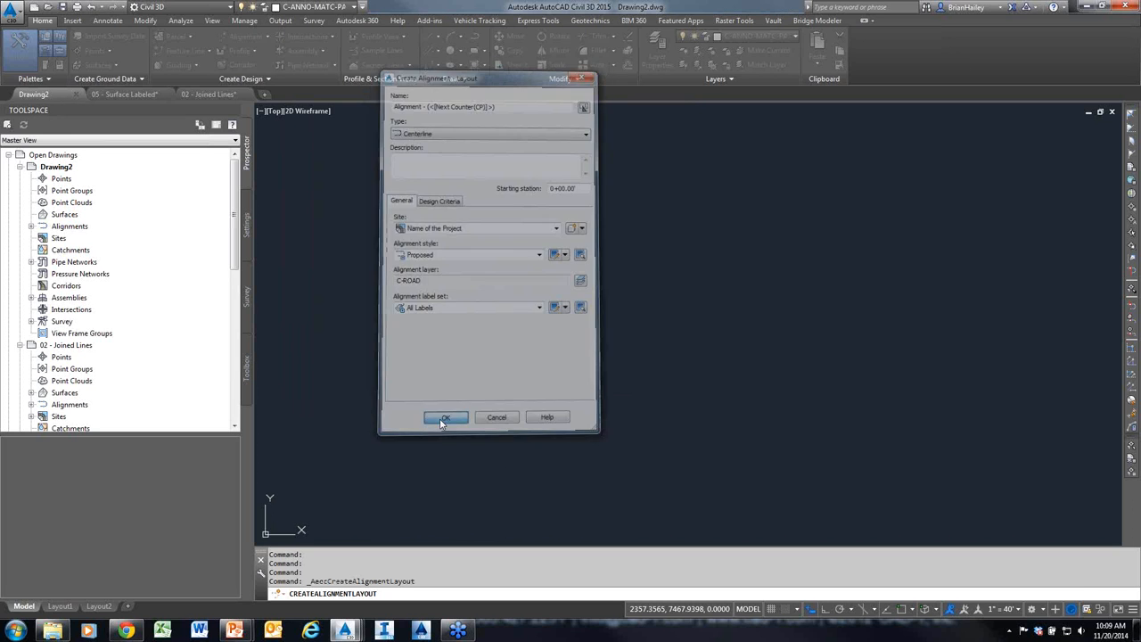
# Lay out the alignment as a zigzag of three tangents without curves, making the first 580 long, and finish the layout
pyautogui.click(16, 23)
pyautogui.click(318, 469)
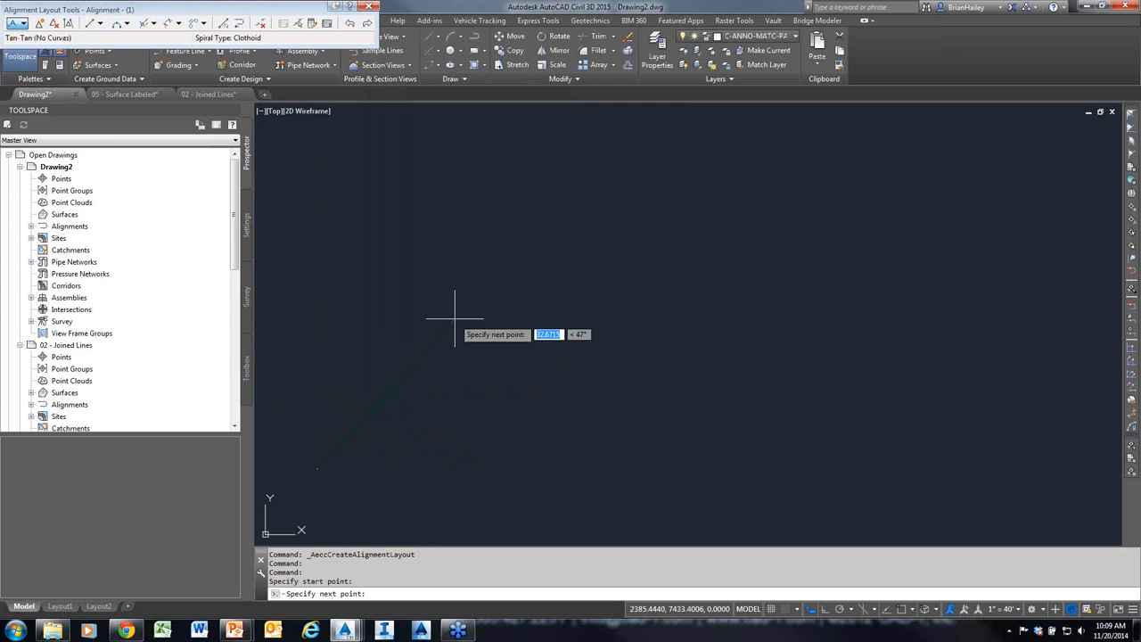
pyautogui.write('500')
pyautogui.press('Return')
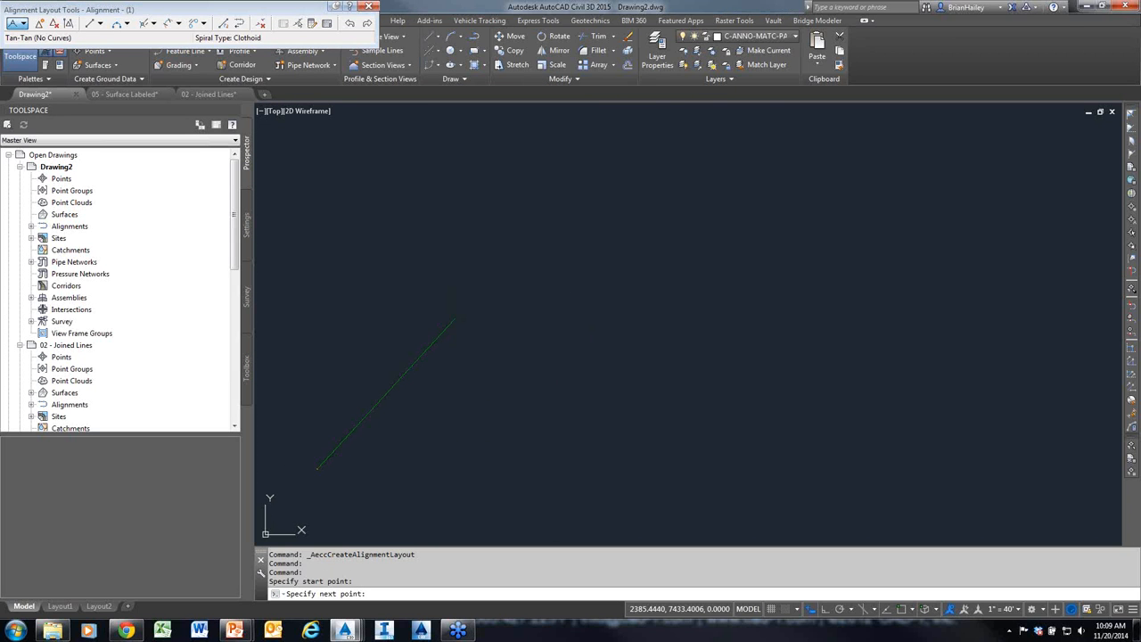
pyautogui.scroll(-10, 468, 370)
pyautogui.click(642, 378)
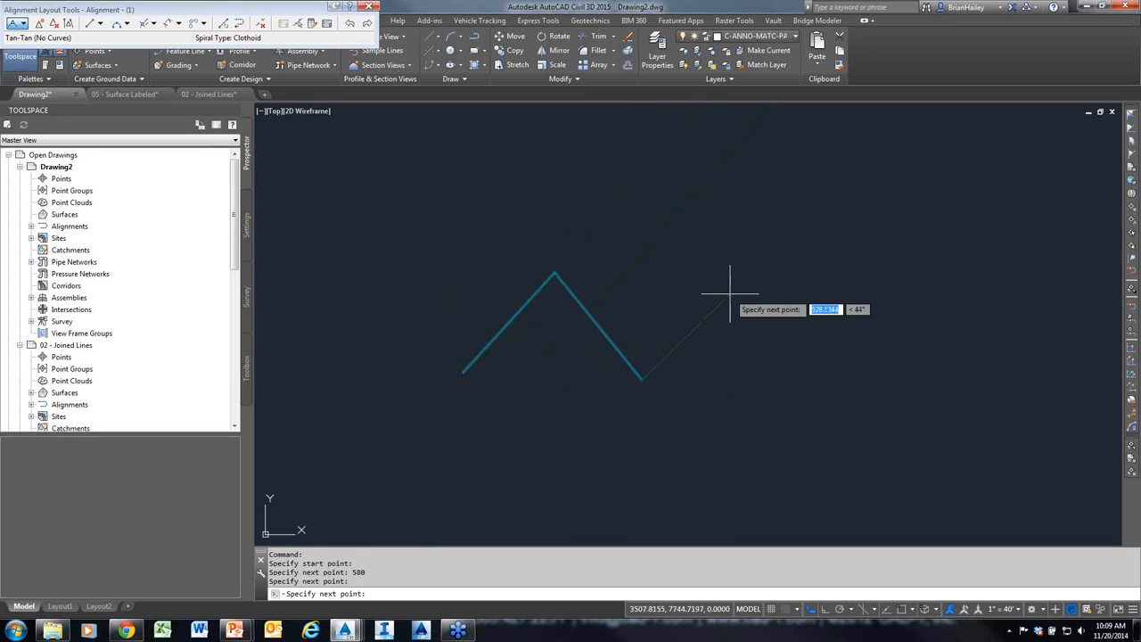
pyautogui.click(726, 280)
pyautogui.press('Return')
pyautogui.scroll(2, 651, 316)
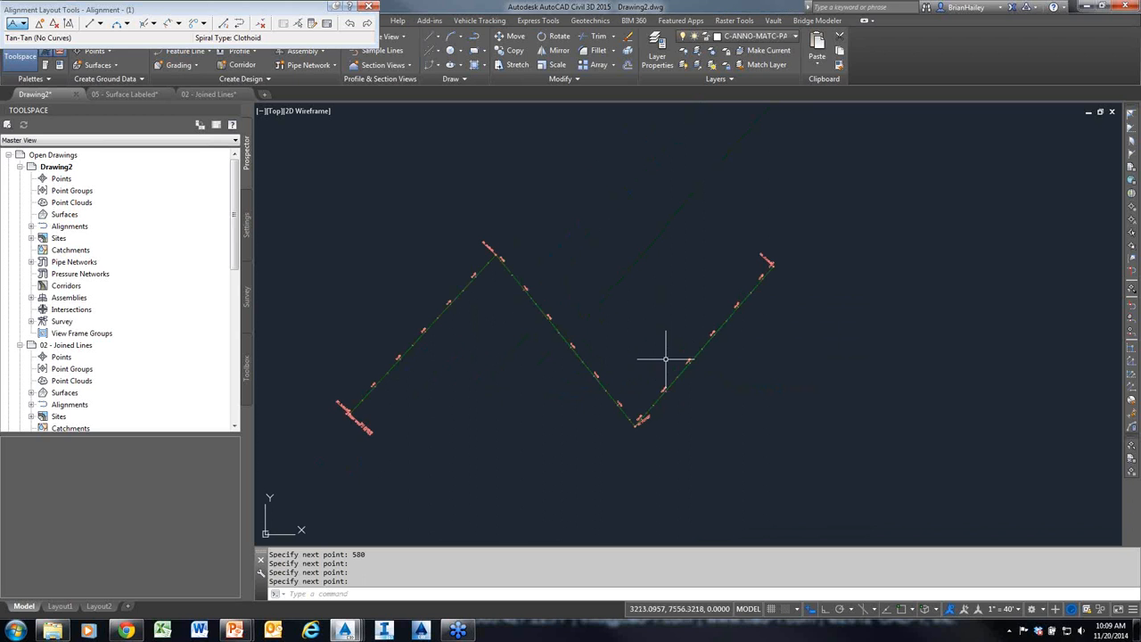
pyautogui.click(368, 7)
# Set up a second centerline alignment layout in the site "Name of the Project", with Proposed style and All Labels
pyautogui.click(243, 37)
pyautogui.click(268, 59)
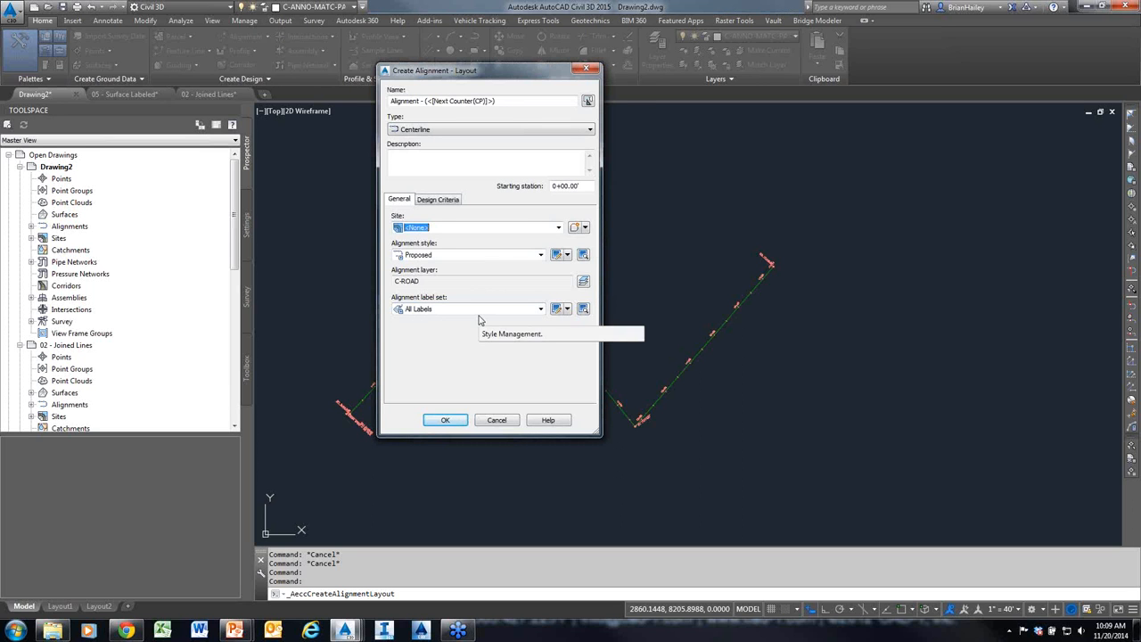
pyautogui.click(532, 227)
pyautogui.click(437, 256)
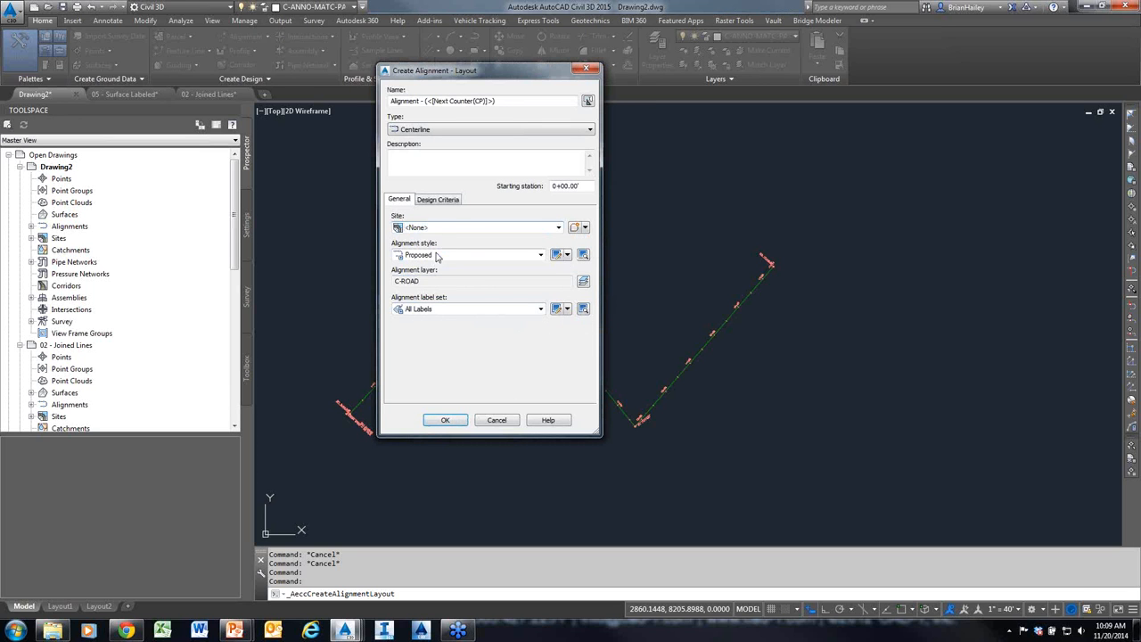
pyautogui.click(451, 422)
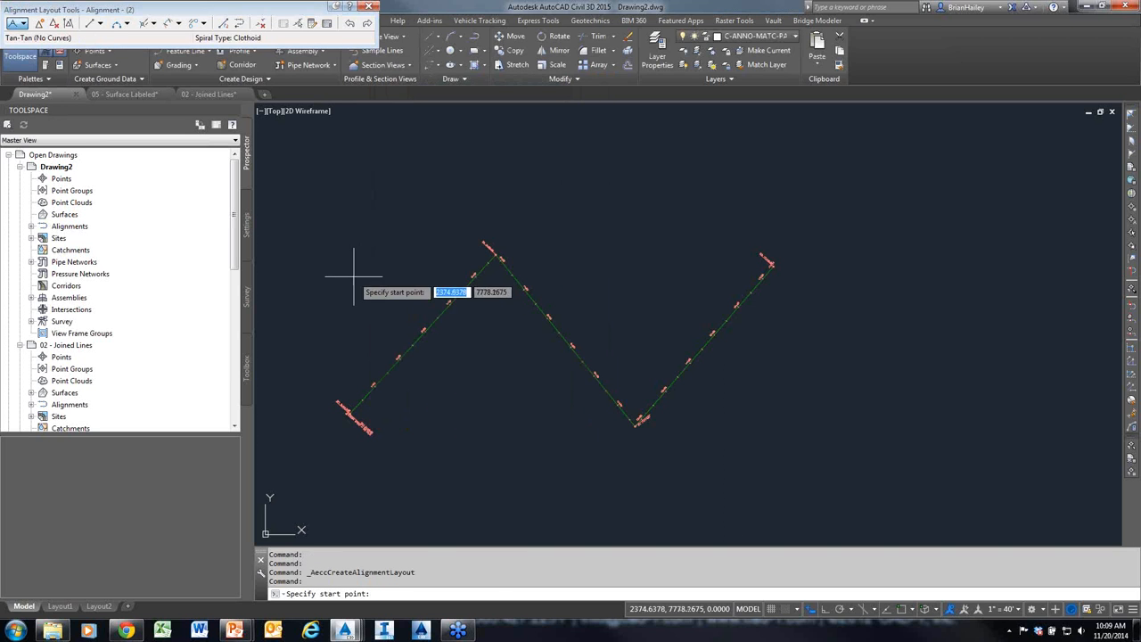
# Lay out the second alignment as a zigzag of three tangents that crosses each tangent of the first alignment
pyautogui.click(330, 272)
pyautogui.click(486, 390)
pyautogui.click(638, 280)
pyautogui.click(829, 346)
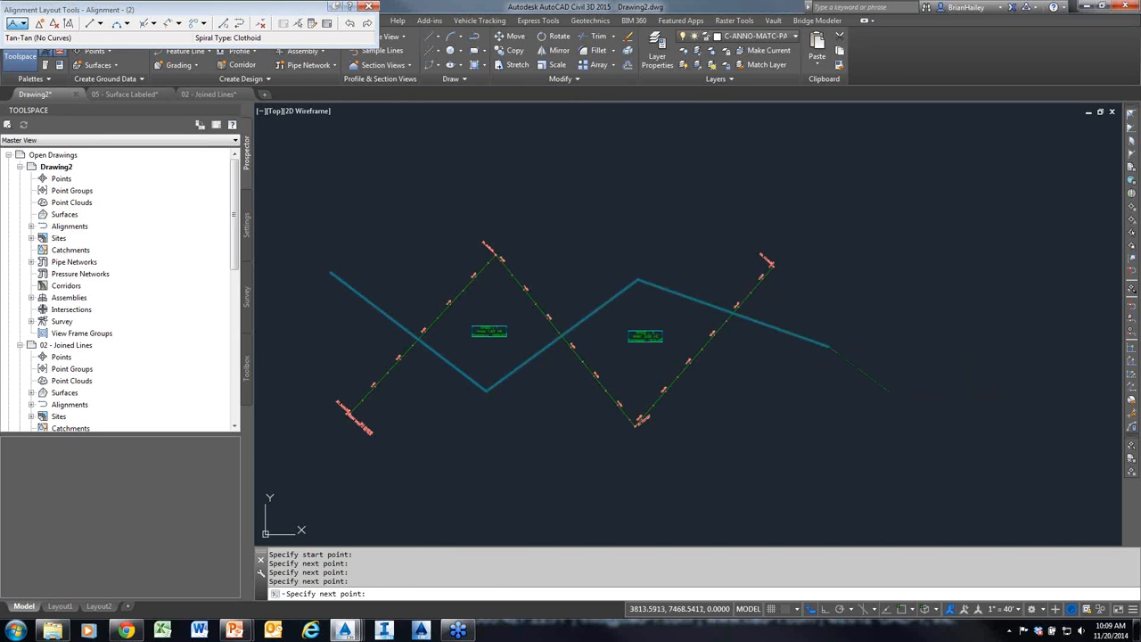
pyautogui.press('Return')
# Try to erase the right-hand parcel enclosed by the two crossing alignments and end the alignment layout session
pyautogui.press('F9')
pyautogui.moveTo(809, 477); pyautogui.dragTo(666, 352)
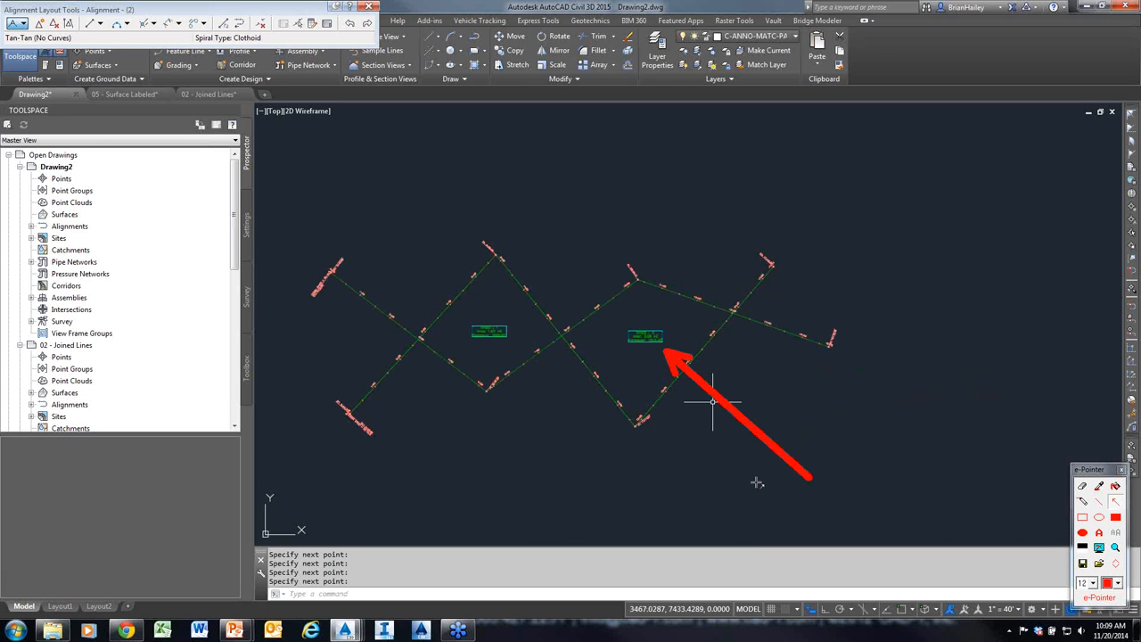
pyautogui.press('Escape')
pyautogui.click(679, 337)
pyautogui.click(656, 334)
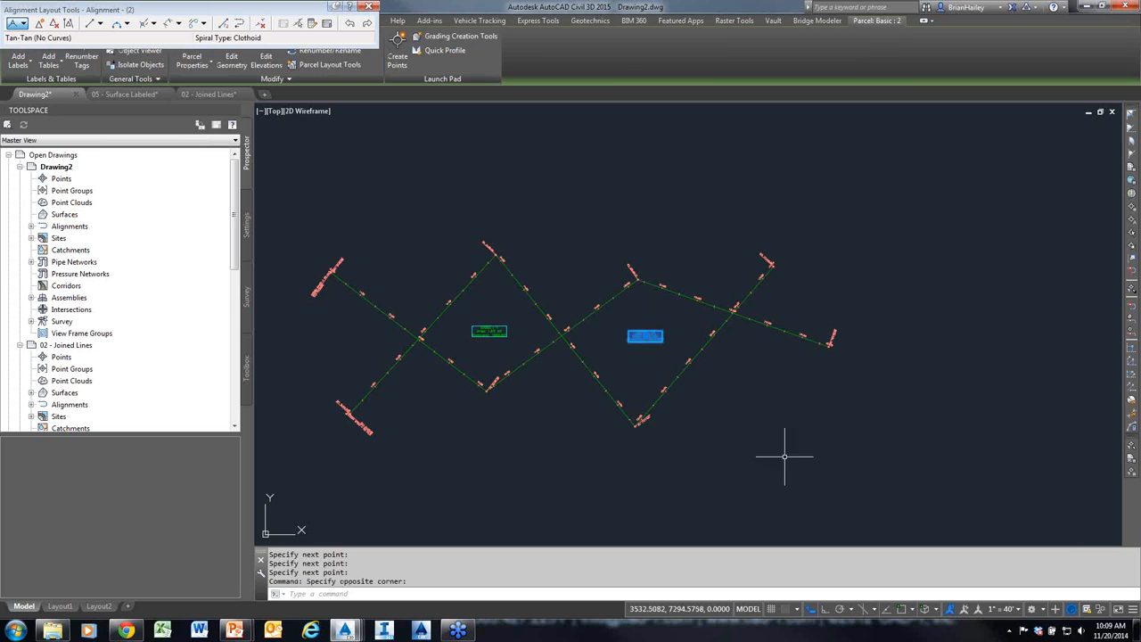
pyautogui.press('F9')
pyautogui.moveTo(914, 309); pyautogui.dragTo(867, 30)
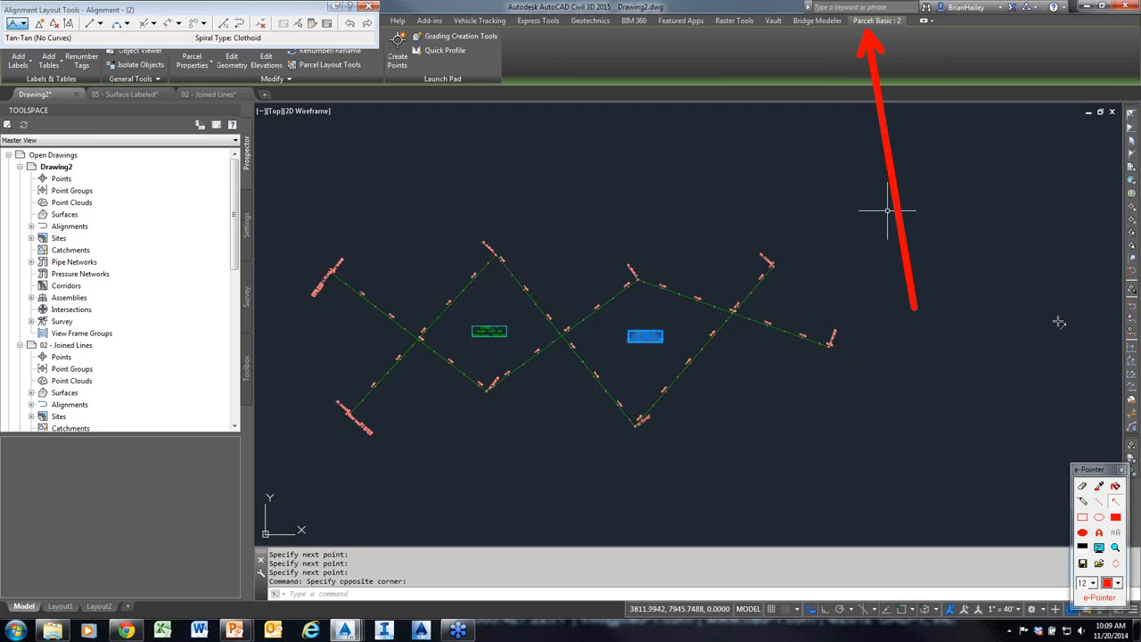
pyautogui.press('F9')
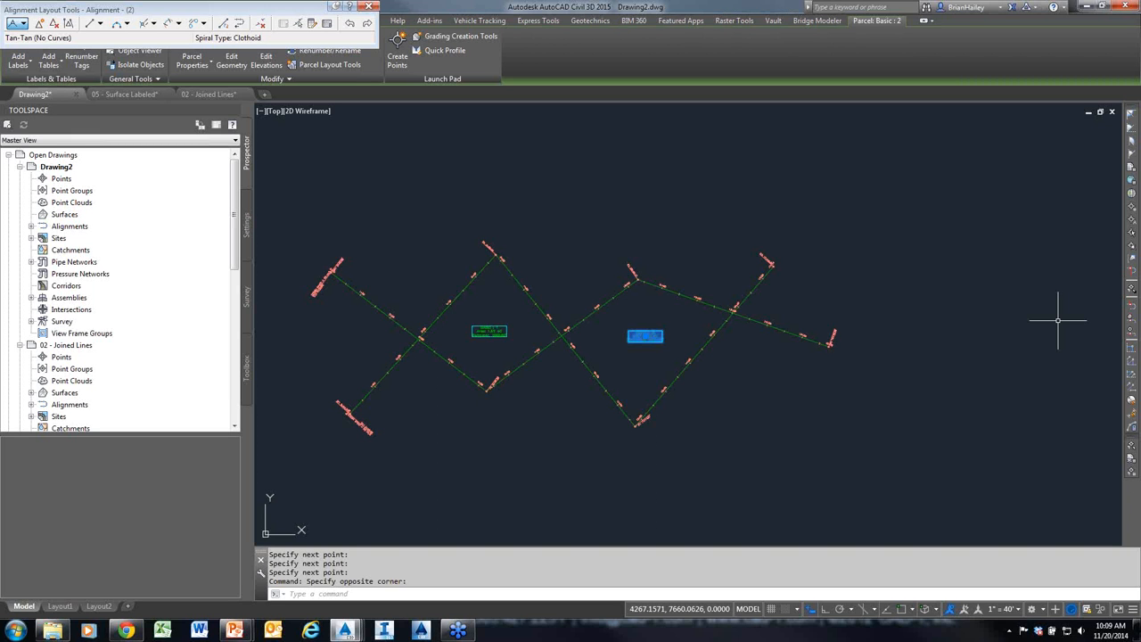
pyautogui.press('Delete')
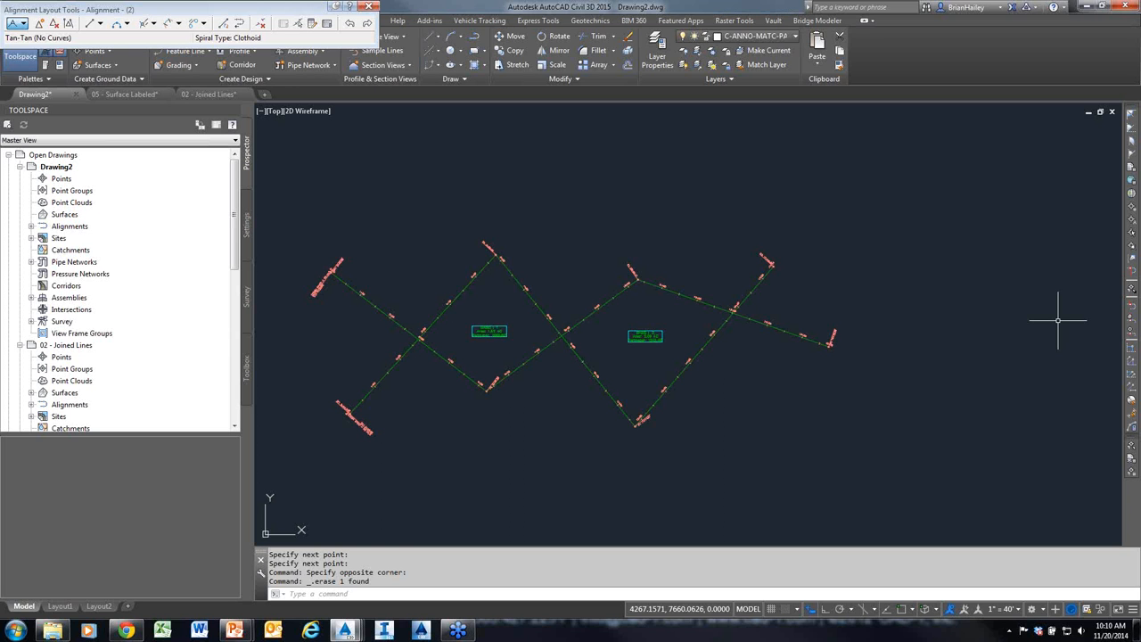
pyautogui.press('Escape')
pyautogui.press('Escape')
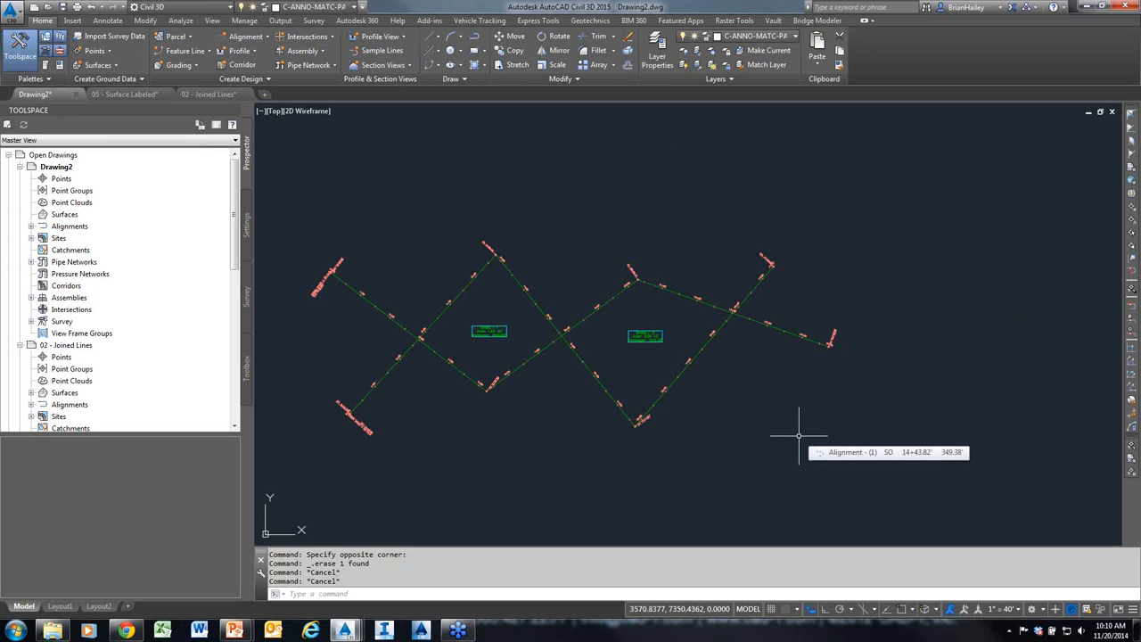
# Close the alignment drawing without saving it and create a new blank drawing
pyautogui.click(1112, 111)
pyautogui.click(584, 339)
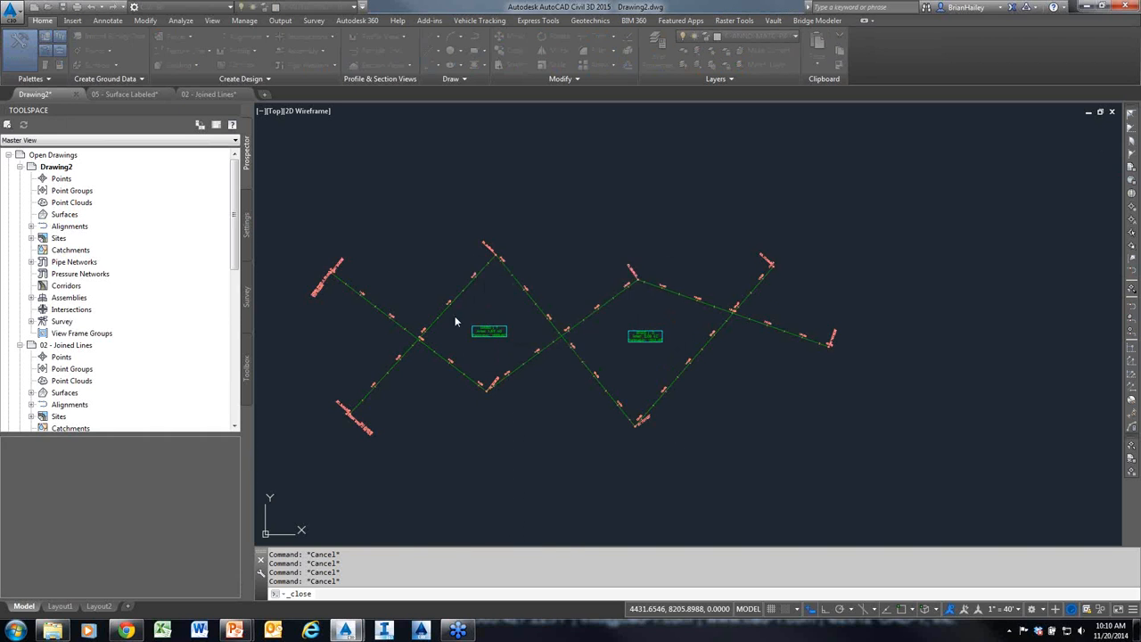
pyautogui.click(196, 95)
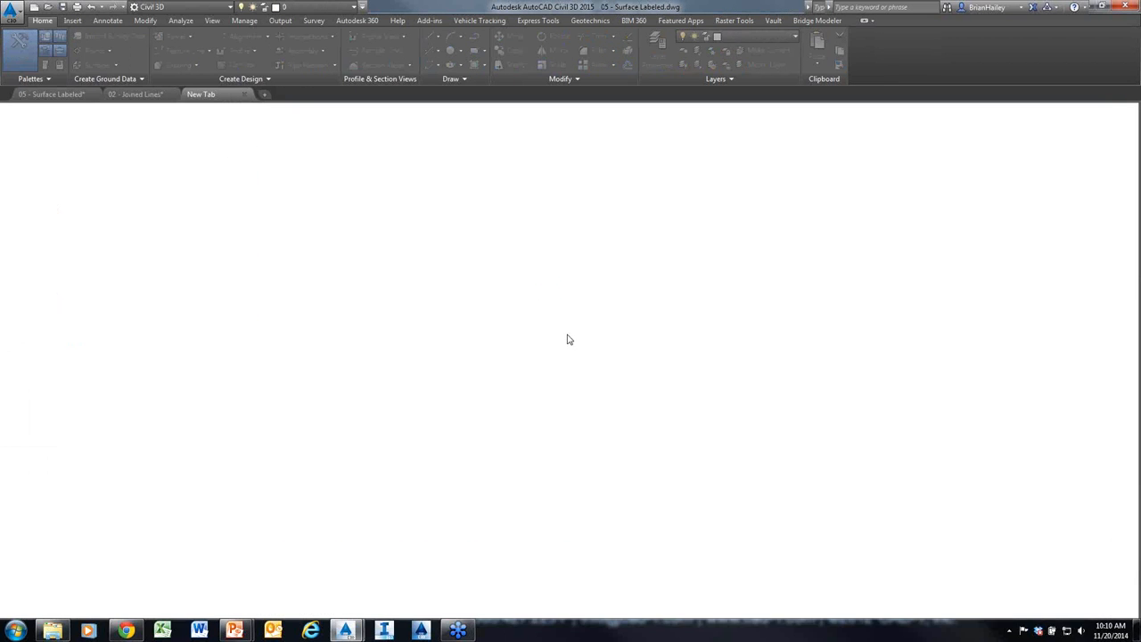
pyautogui.click(278, 219)
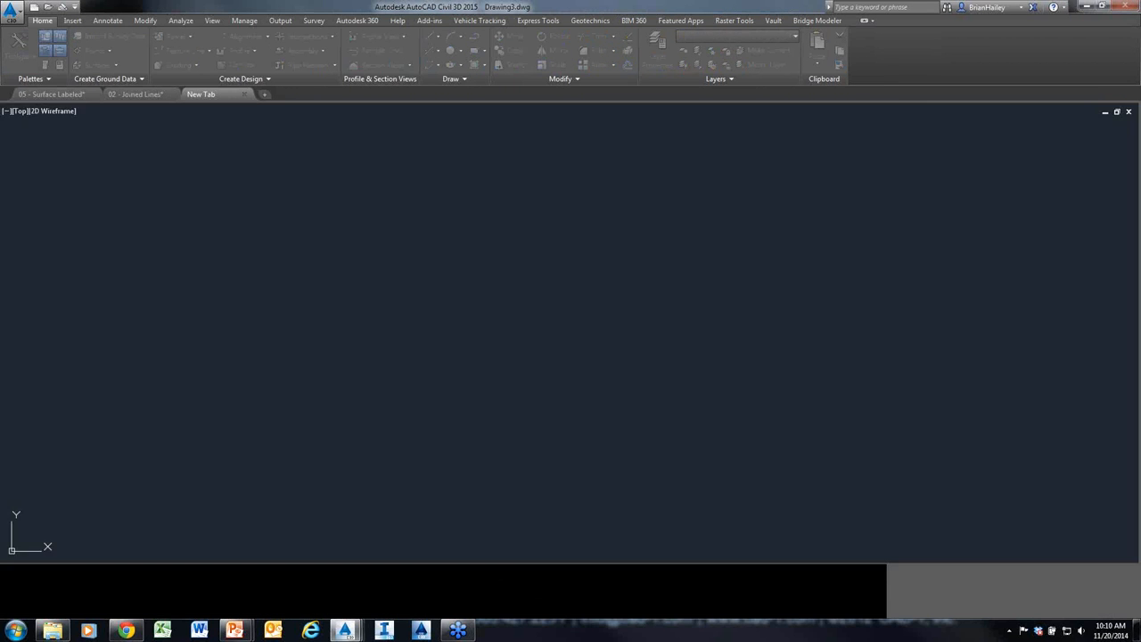
# Draw a single-segment polyline 500 long, rising diagonally to the right from the lower part of the empty drawing
pyautogui.write('PL')
pyautogui.press('Return')
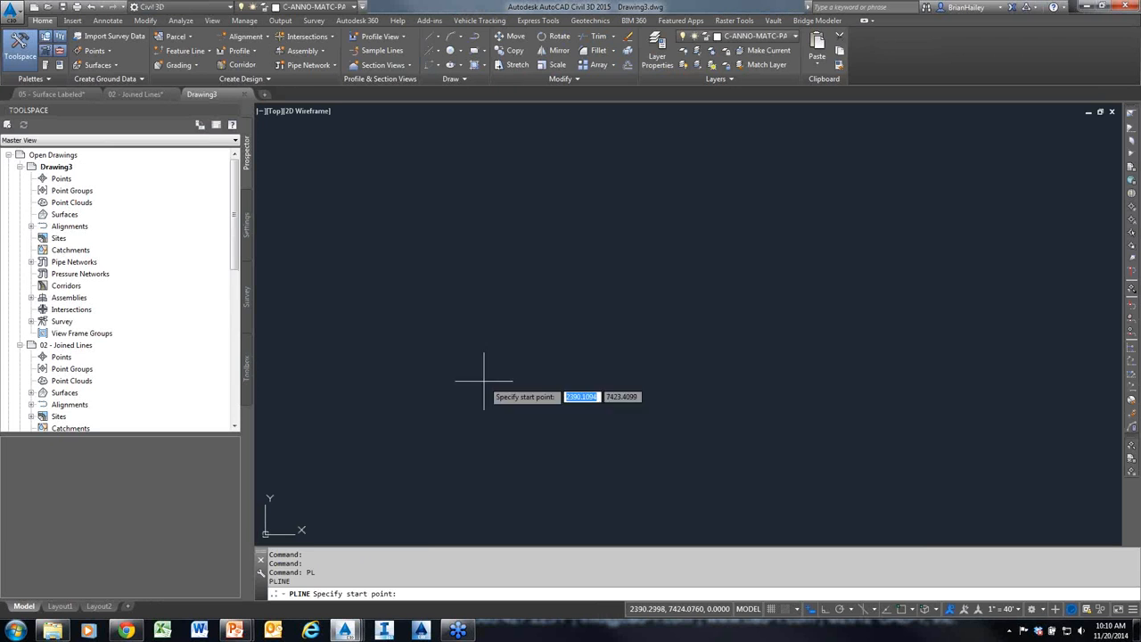
pyautogui.click(383, 458)
pyautogui.write('500')
pyautogui.press('Return')
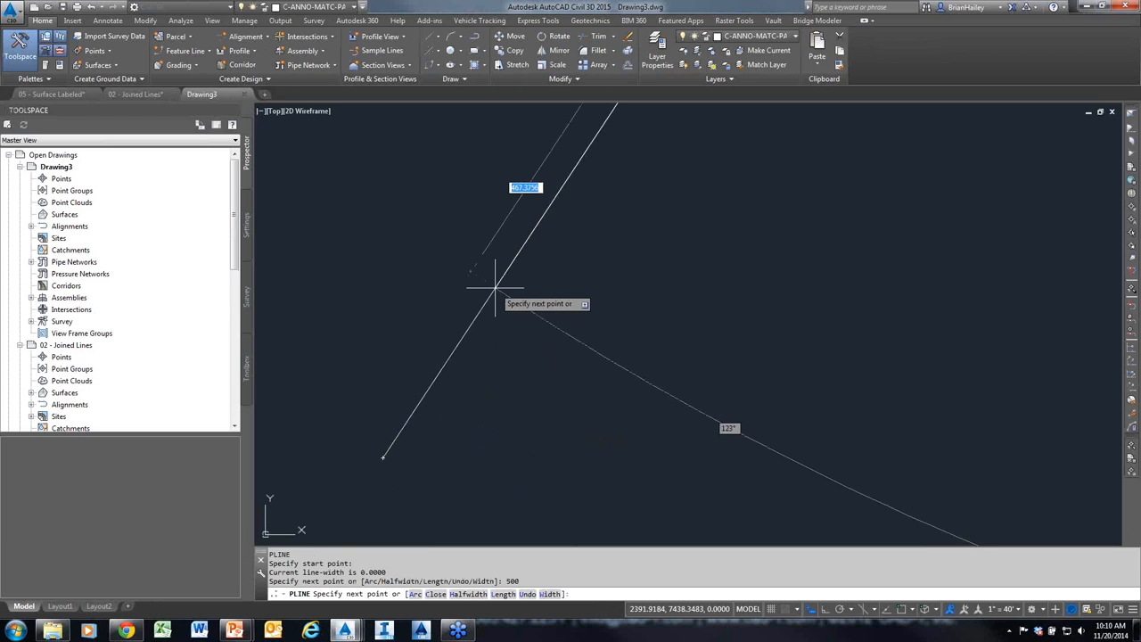
pyautogui.press('Return')
# Draw a second single-segment polyline to the right of the first, sloping down to the right without touching it
pyautogui.scroll(-5, 318, 328)
pyautogui.scroll(-3, 318, 330)
pyautogui.scroll(-4, 454, 320)
pyautogui.moveTo(508, 286); pyautogui.dragTo(496, 329, button='middle')
pyautogui.scroll(2, 498, 329)
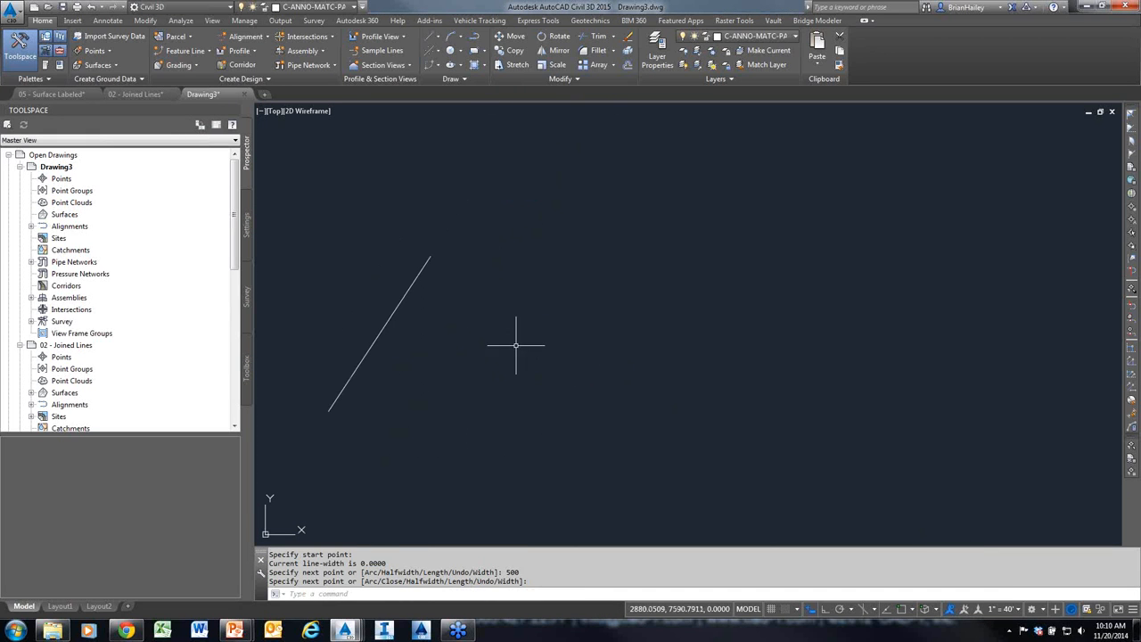
pyautogui.press('Return')
pyautogui.click(486, 250)
pyautogui.click(560, 402)
pyautogui.press('Return')
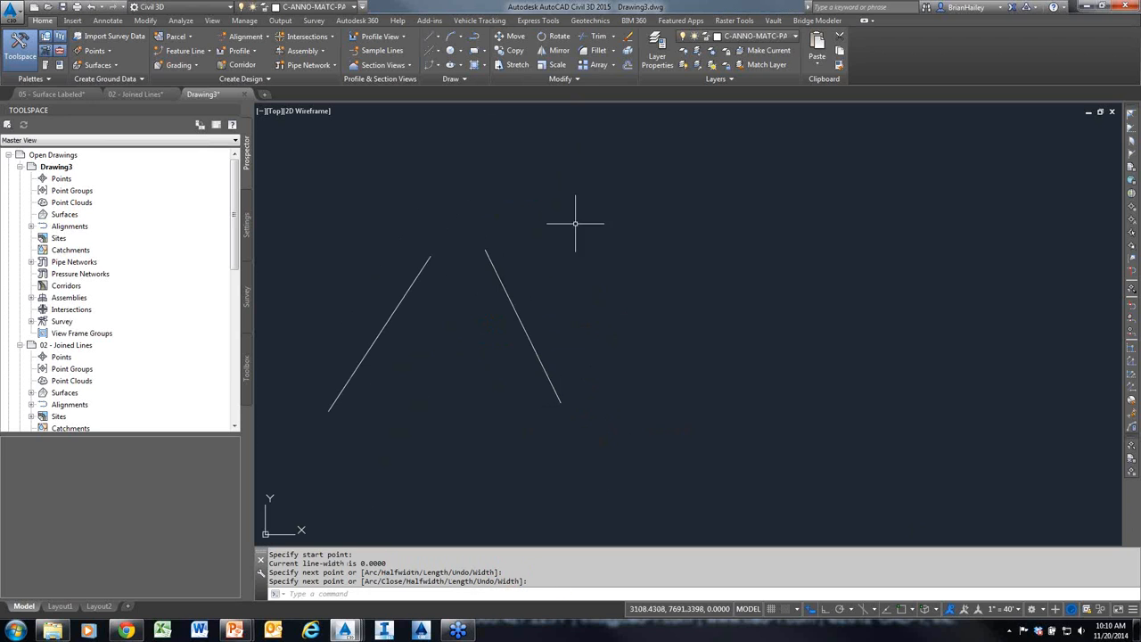
# Convert both polylines to feature lines in Site 1 on layer C-TOPO-FEAT, erasing the existing entities
pyautogui.click(571, 211)
pyautogui.click(392, 319)
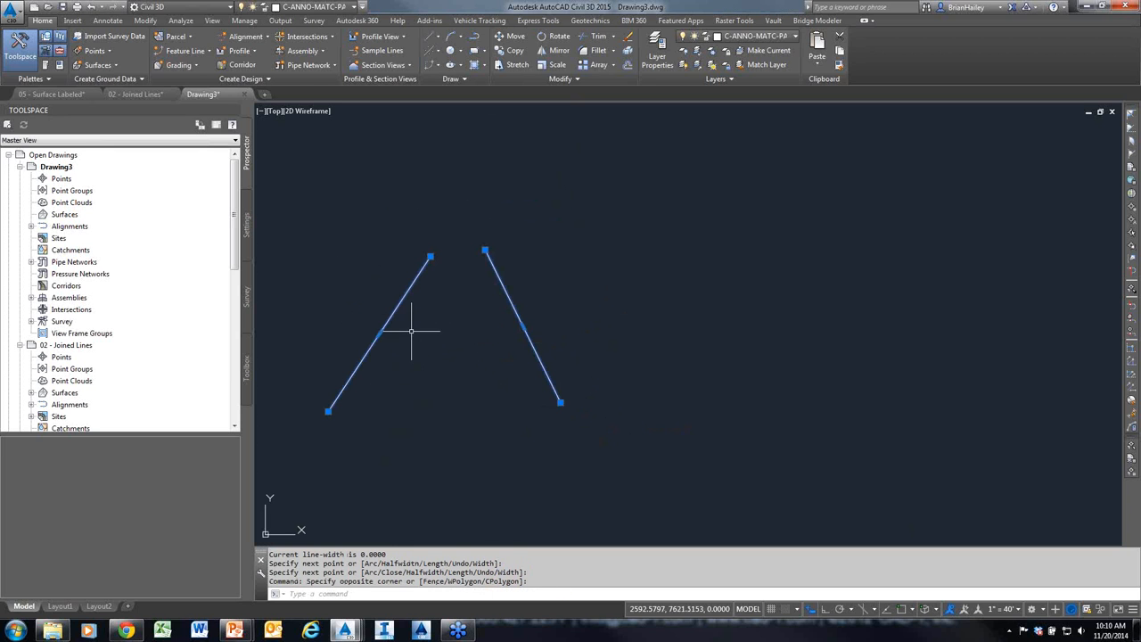
pyautogui.click(206, 51)
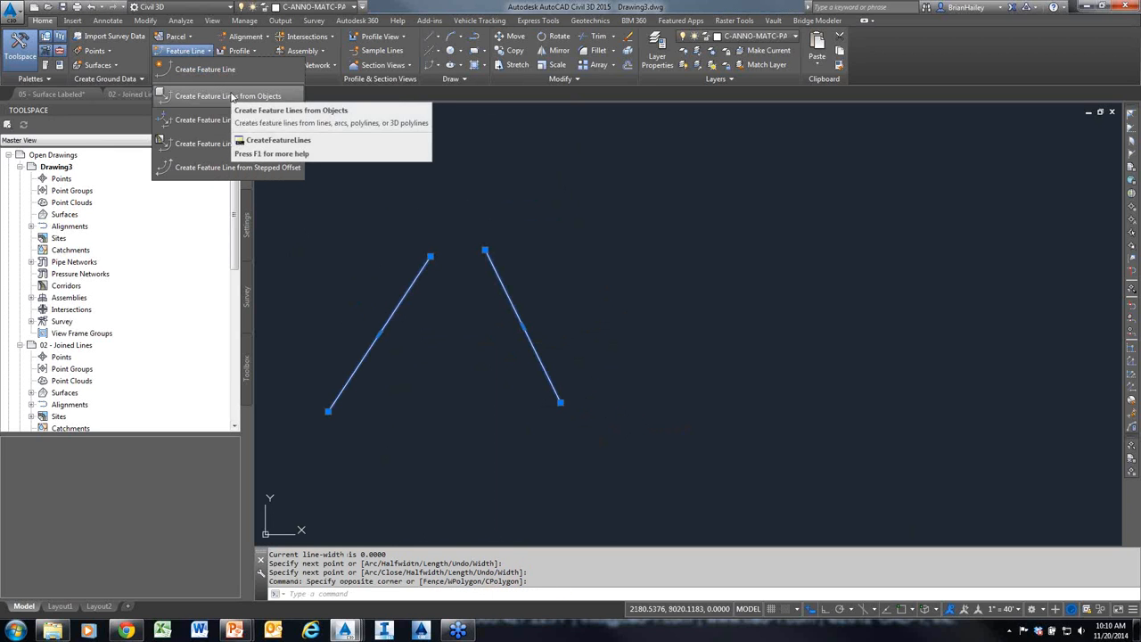
pyautogui.click(231, 95)
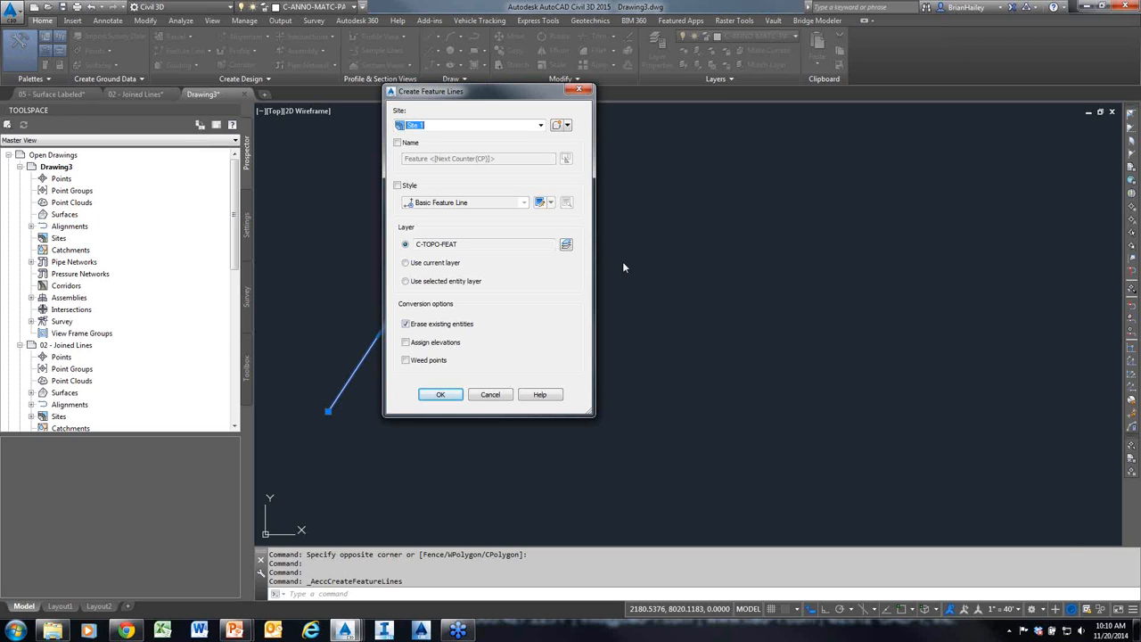
pyautogui.moveTo(592, 328)
pyautogui.mouseDown()
pyautogui.moveTo(413, 126)
pyautogui.moveTo(426, 135)
pyautogui.mouseUp()
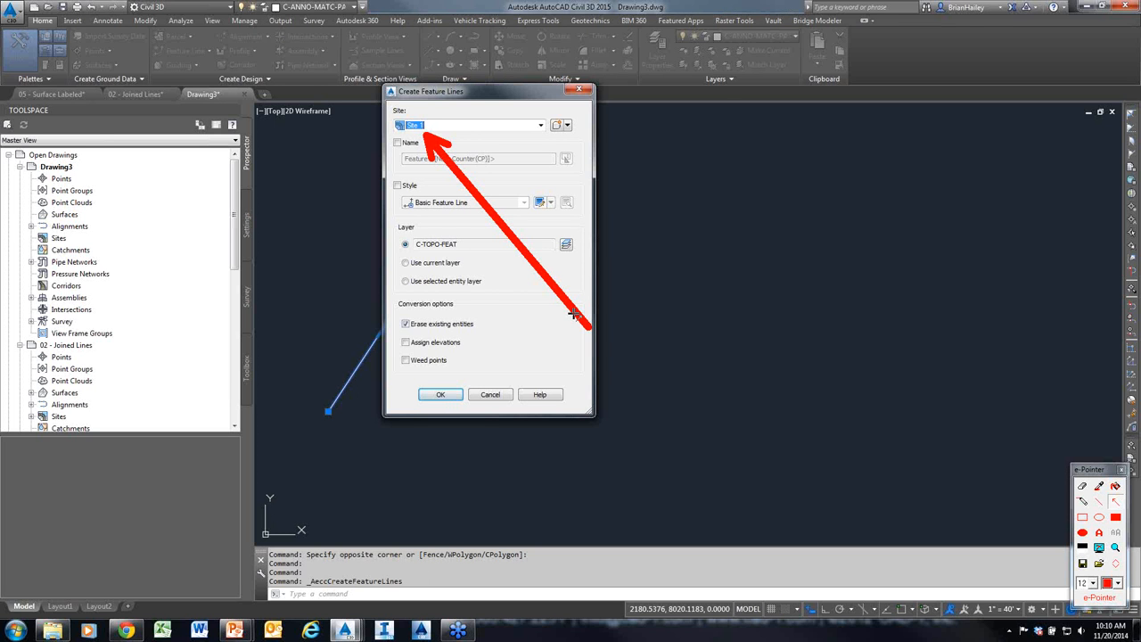
pyautogui.press('Escape')
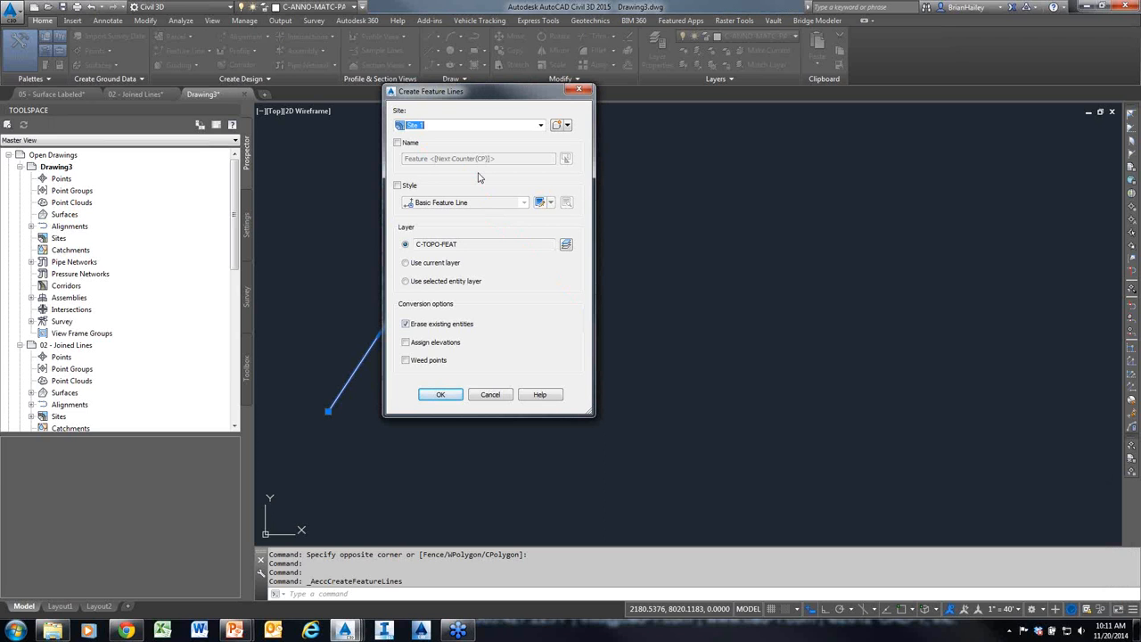
pyautogui.click(441, 394)
# Raise the right-hand feature line by an elevation difference of 500
pyautogui.moveTo(565, 349); pyautogui.dragTo(491, 341)
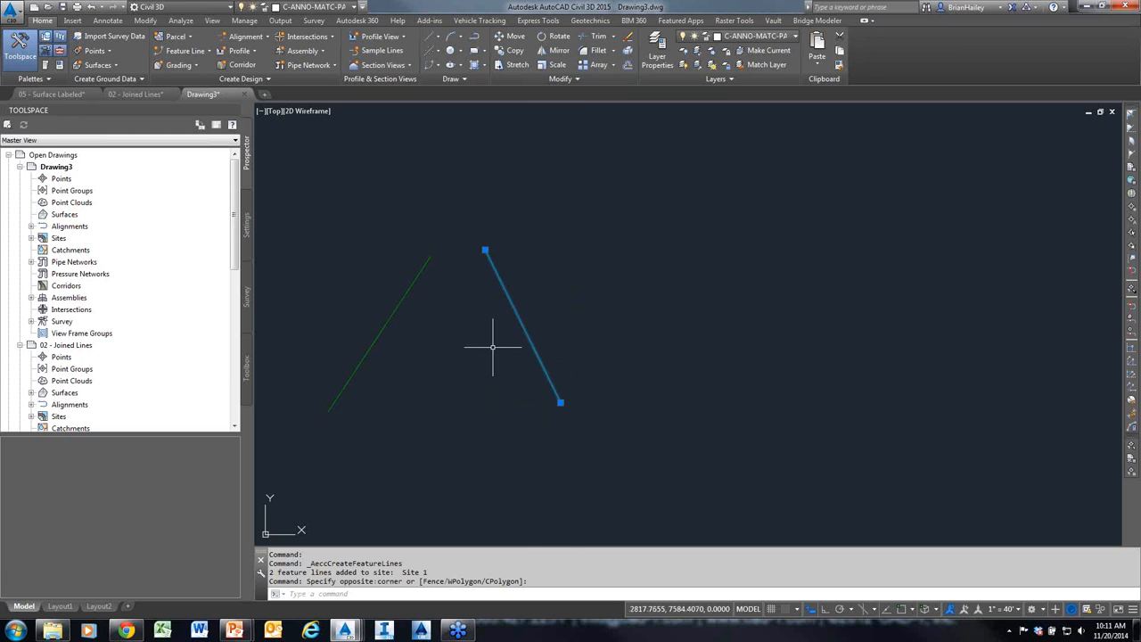
pyautogui.rightClick(570, 270)
pyautogui.click(624, 483)
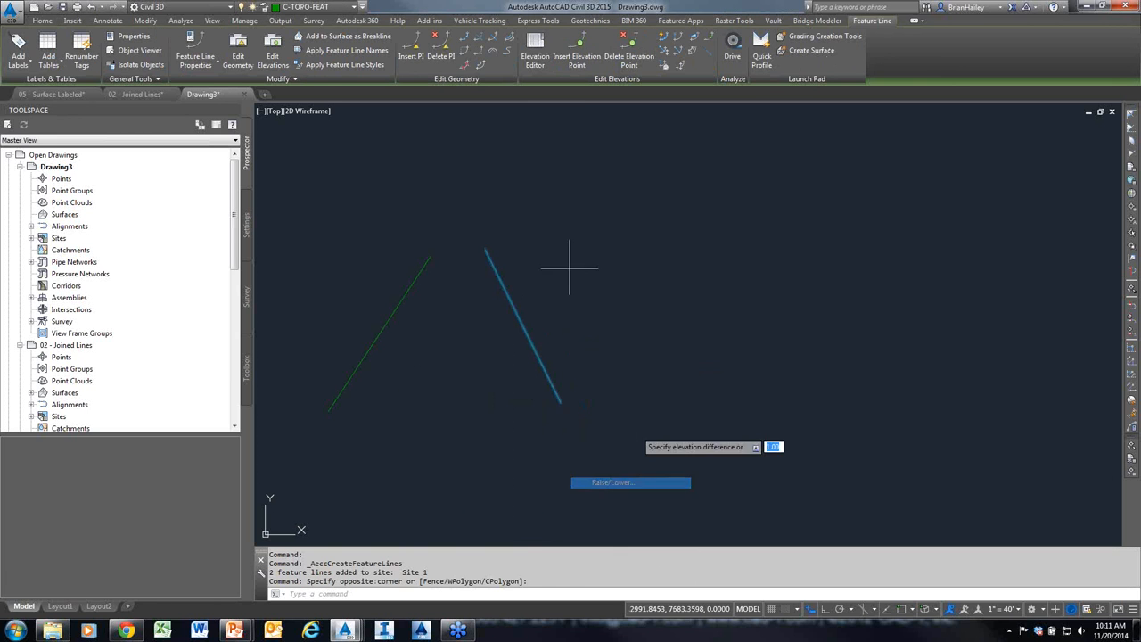
pyautogui.write('500')
pyautogui.press('Return')
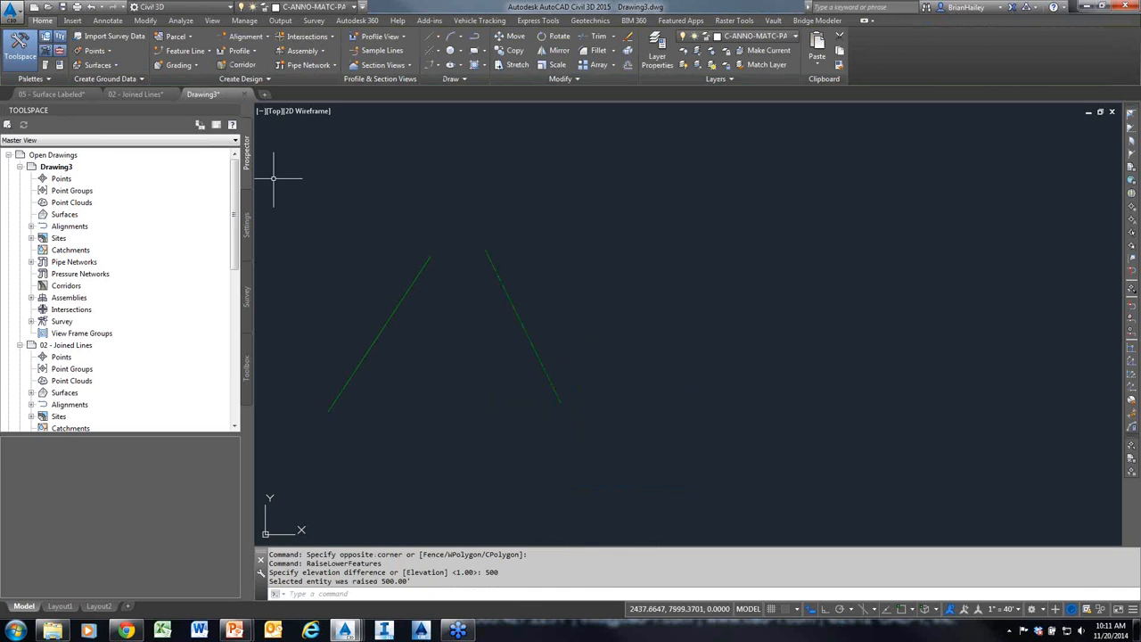
# Split the model space into two vertical viewports and set the second one to a tilted 3D view of both feature lines
pyautogui.click(261, 111)
pyautogui.moveTo(330, 137)
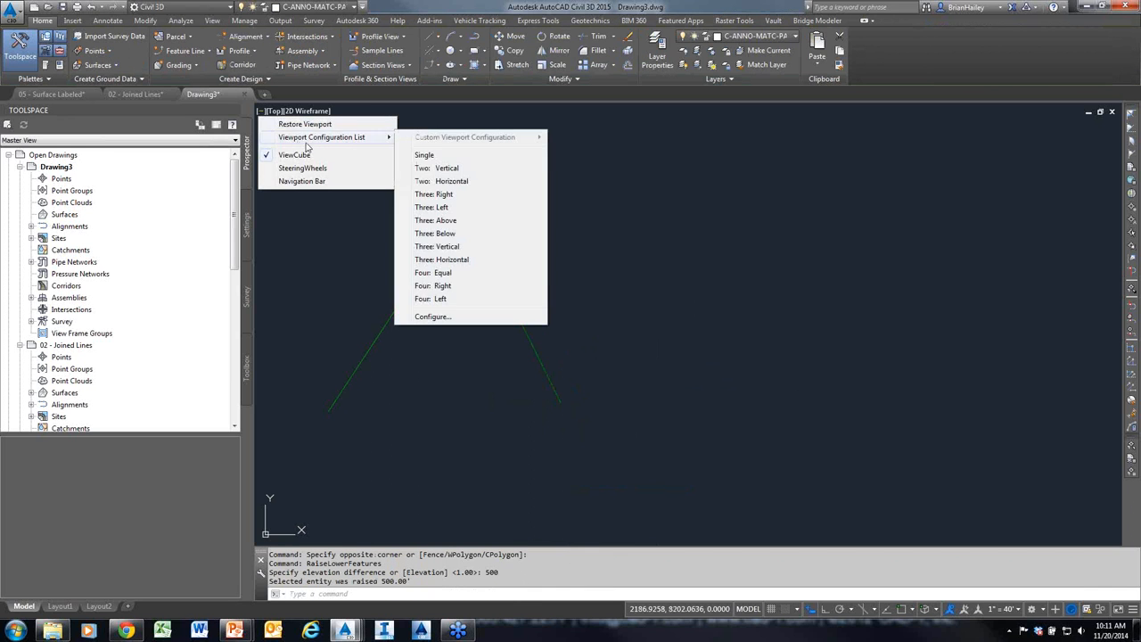
pyautogui.click(428, 166)
pyautogui.click(441, 370)
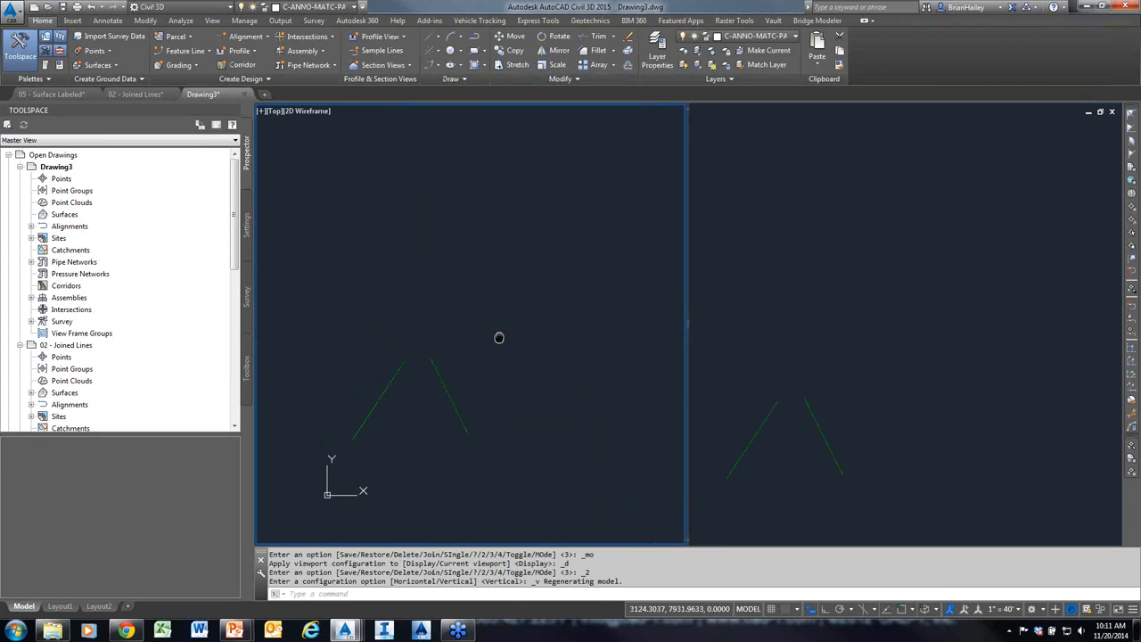
pyautogui.scroll(3, 481, 294)
pyautogui.moveTo(462, 320); pyautogui.dragTo(467, 259, button='middle')
pyautogui.click(777, 386)
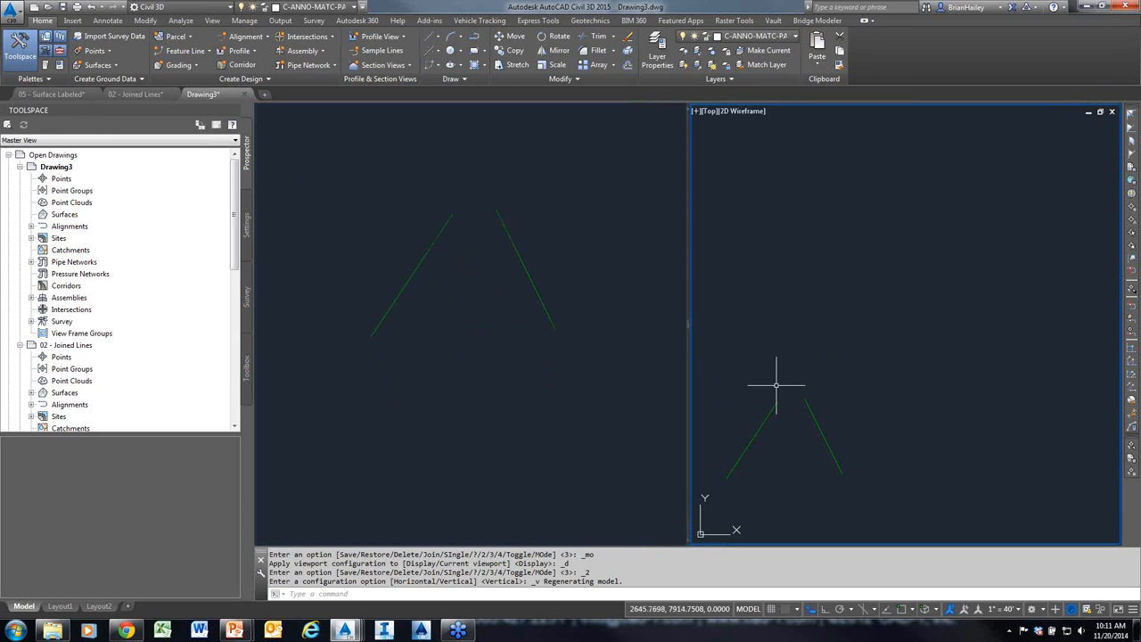
pyautogui.moveTo(812, 377); pyautogui.dragTo(865, 308, button='middle')
pyautogui.moveTo(883, 406); pyautogui.dragTo(840, 269, button='middle')
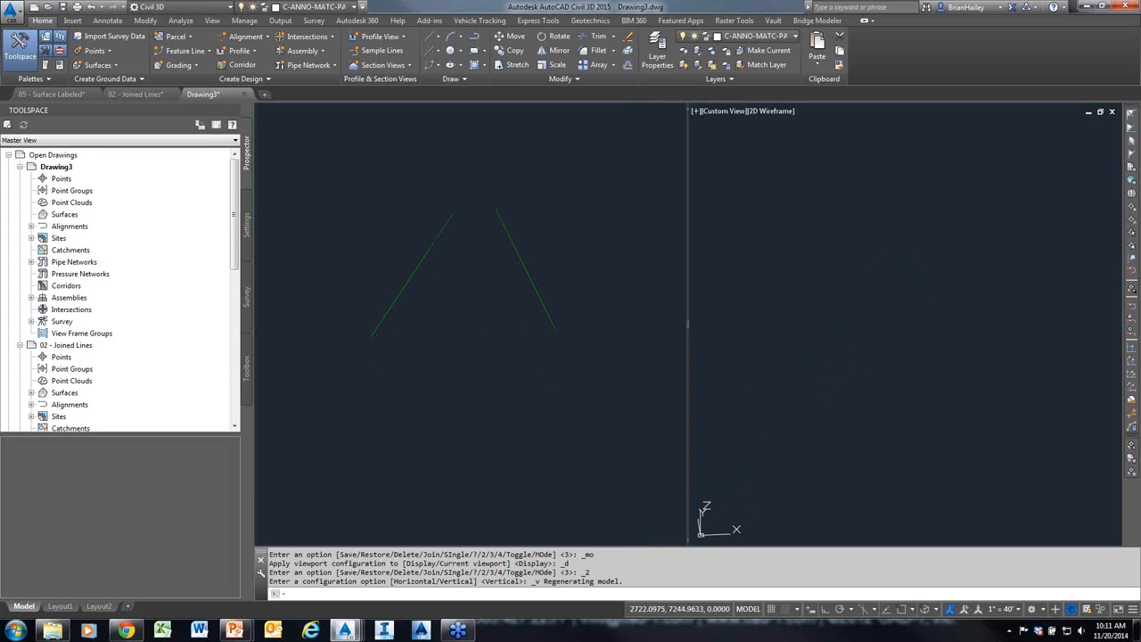
# Stretch the upper end of the raised feature line to the upper left so that it crosses the other feature line
pyautogui.click(552, 237)
pyautogui.click(500, 283)
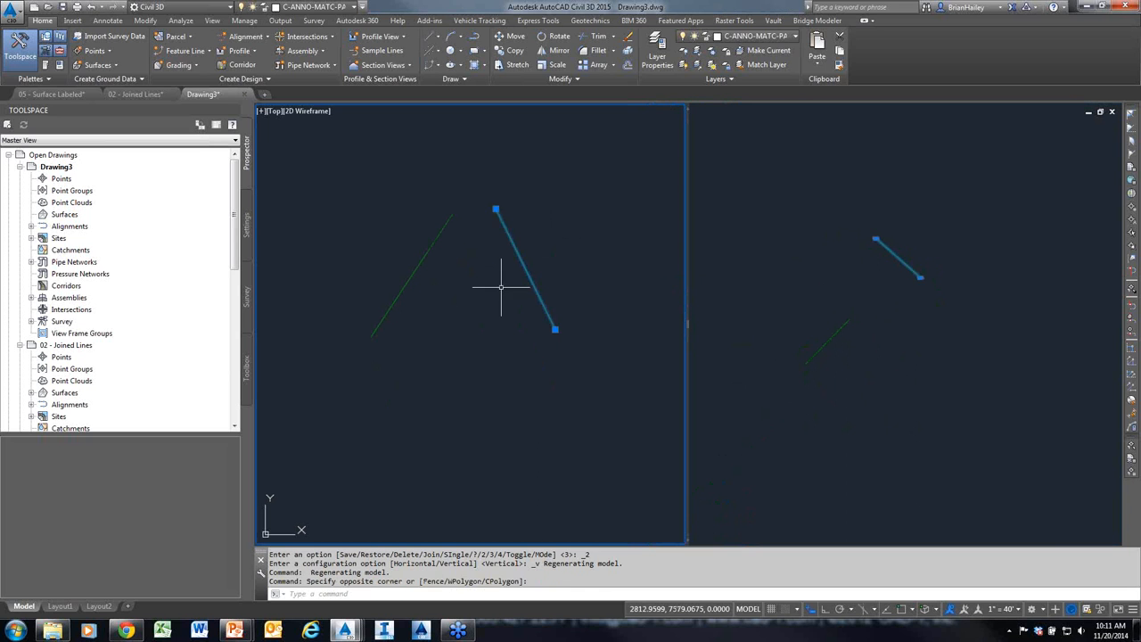
pyautogui.click(496, 211)
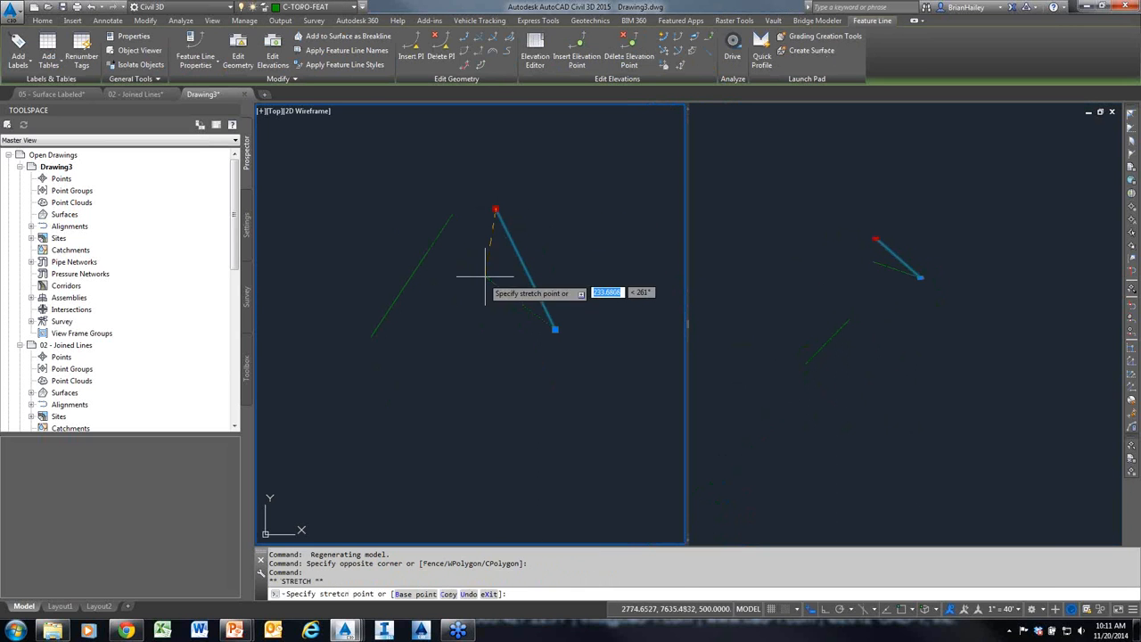
pyautogui.click(354, 235)
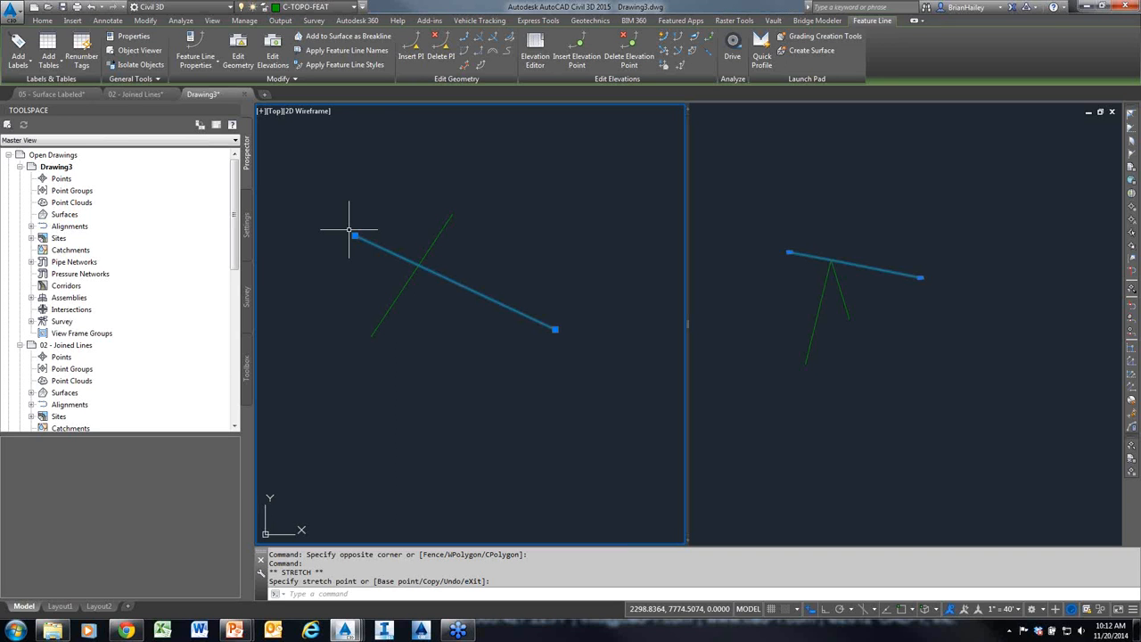
pyautogui.press('Escape')
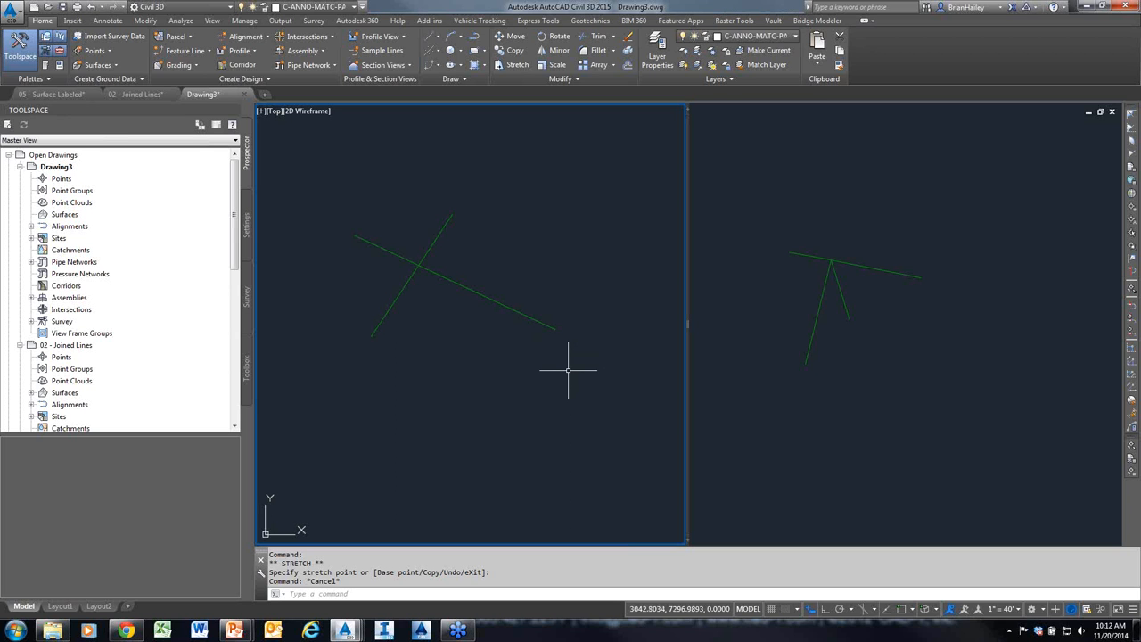
# Re-place the upper end of the unraised feature line at its same point to make it the last edited line
pyautogui.click(452, 238)
pyautogui.click(439, 214)
pyautogui.click(452, 215)
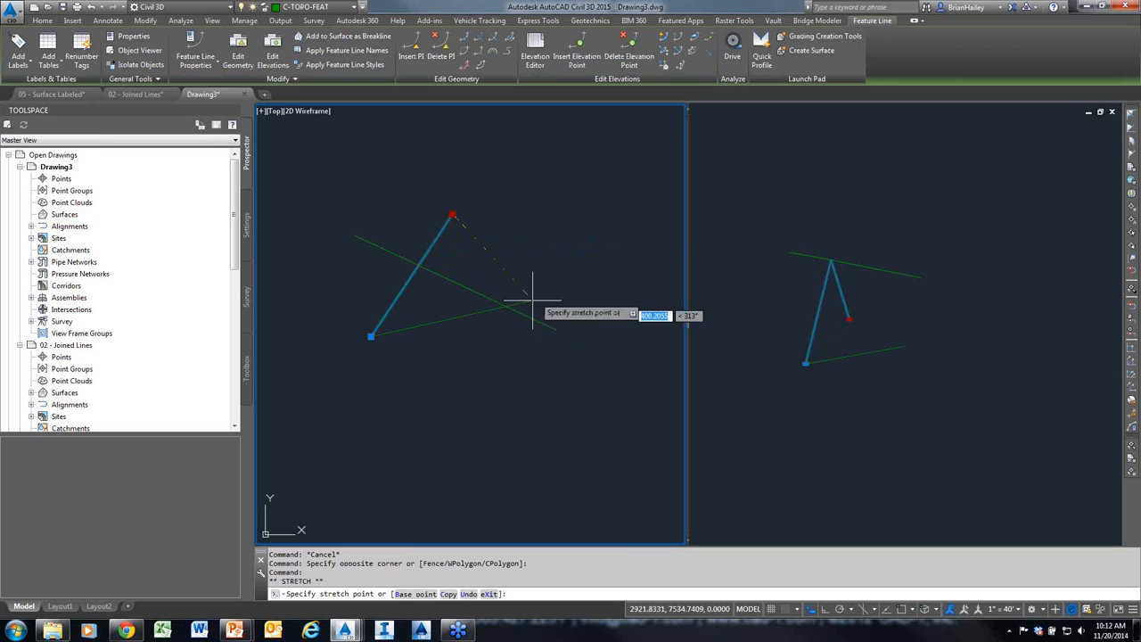
pyautogui.click(452, 215)
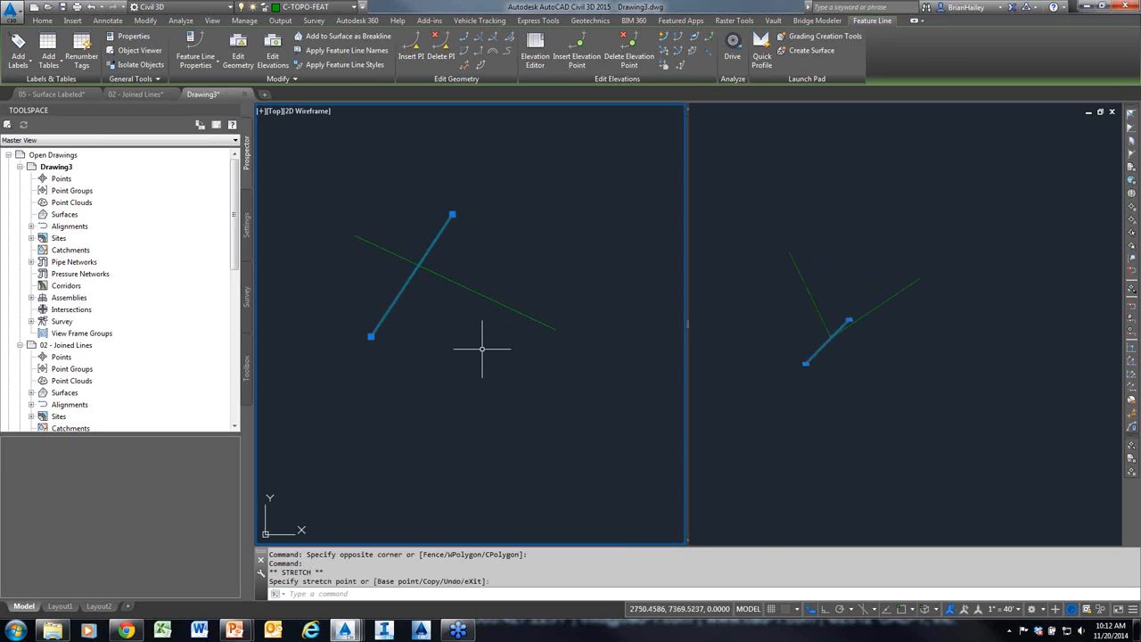
pyautogui.press('Escape')
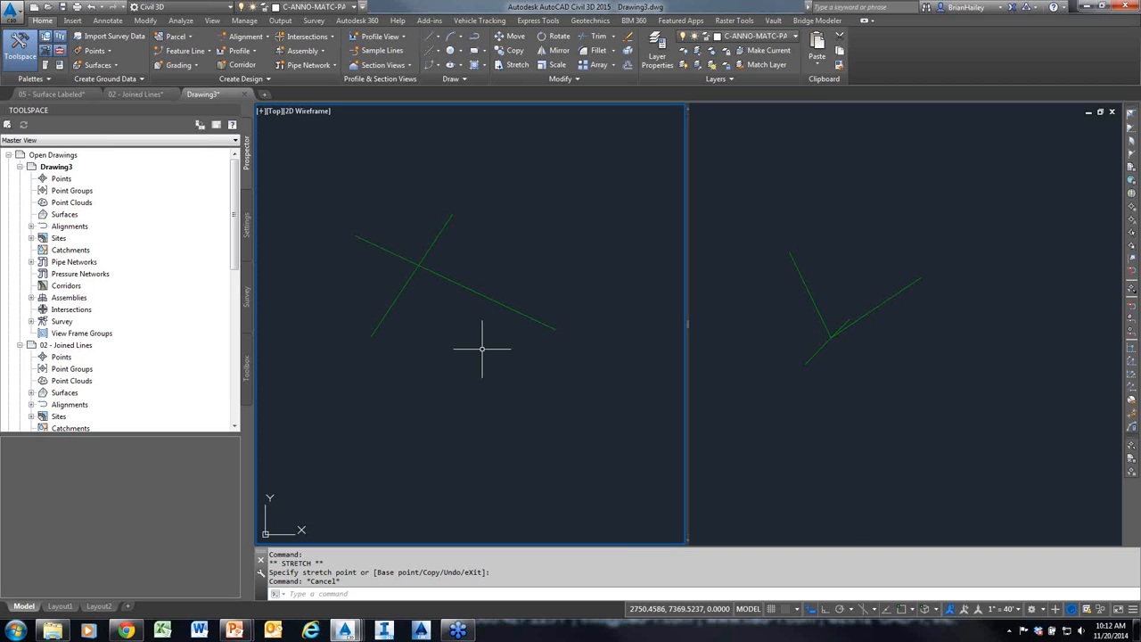
# Re-place the lower-right end of the raised feature line at its same point to make it the last edited line
pyautogui.click(552, 302)
pyautogui.click(541, 347)
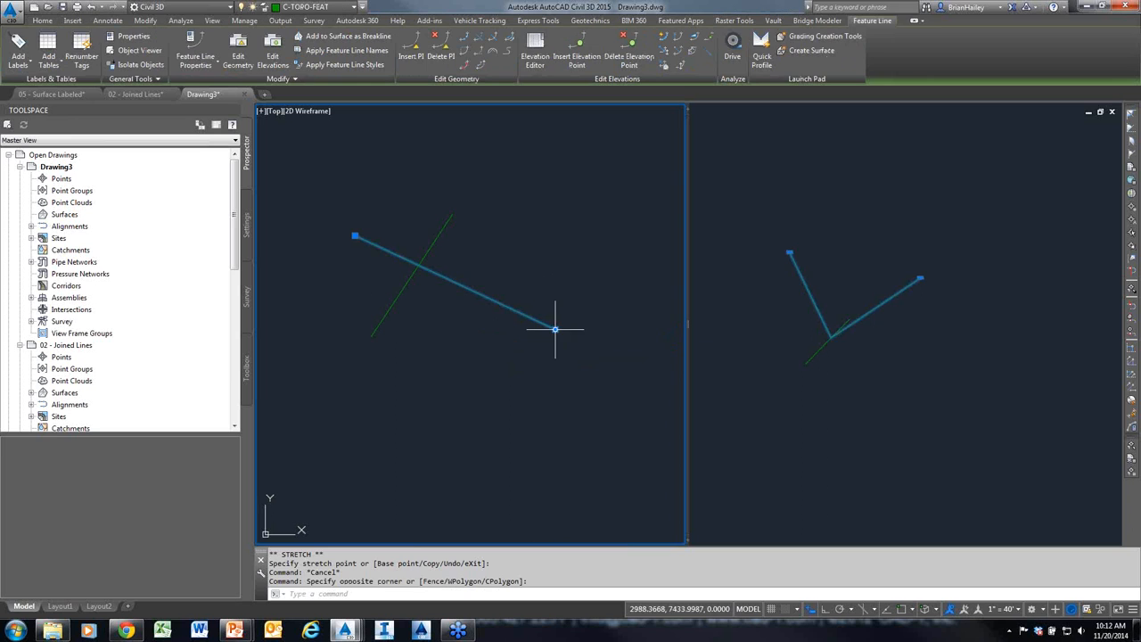
pyautogui.click(553, 330)
pyautogui.press('Escape')
pyautogui.press('Escape')
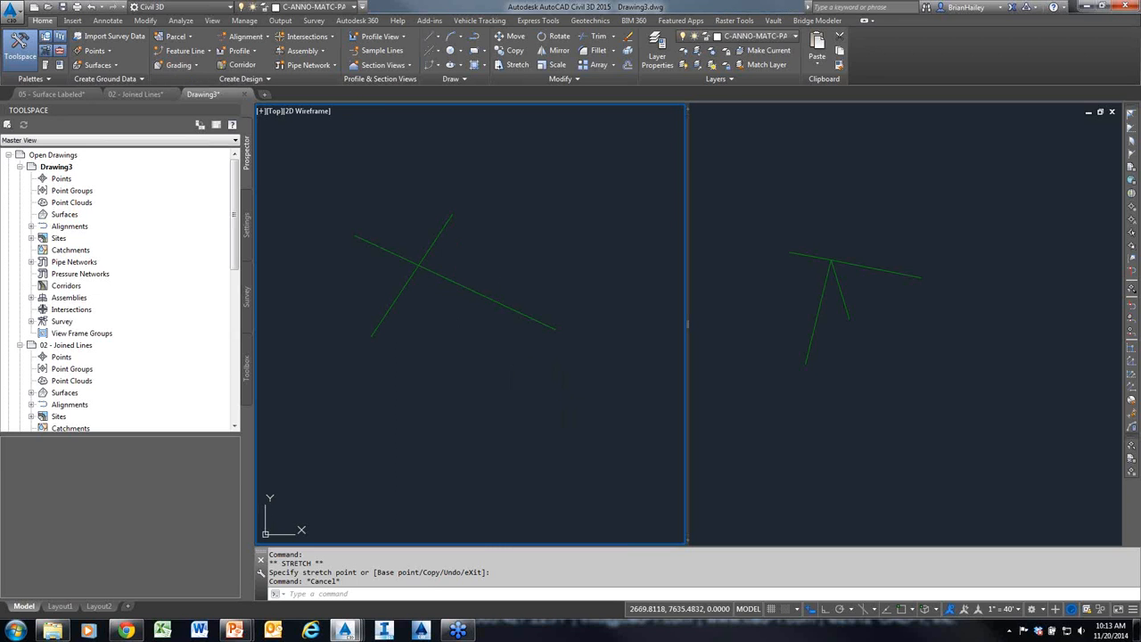
# Draw a tall, narrow rectangle about 97 ft wide over the feature line crossing, extending well below both lines
pyautogui.write('REC')
pyautogui.press('Return')
pyautogui.click(398, 420)
pyautogui.click(427, 217)
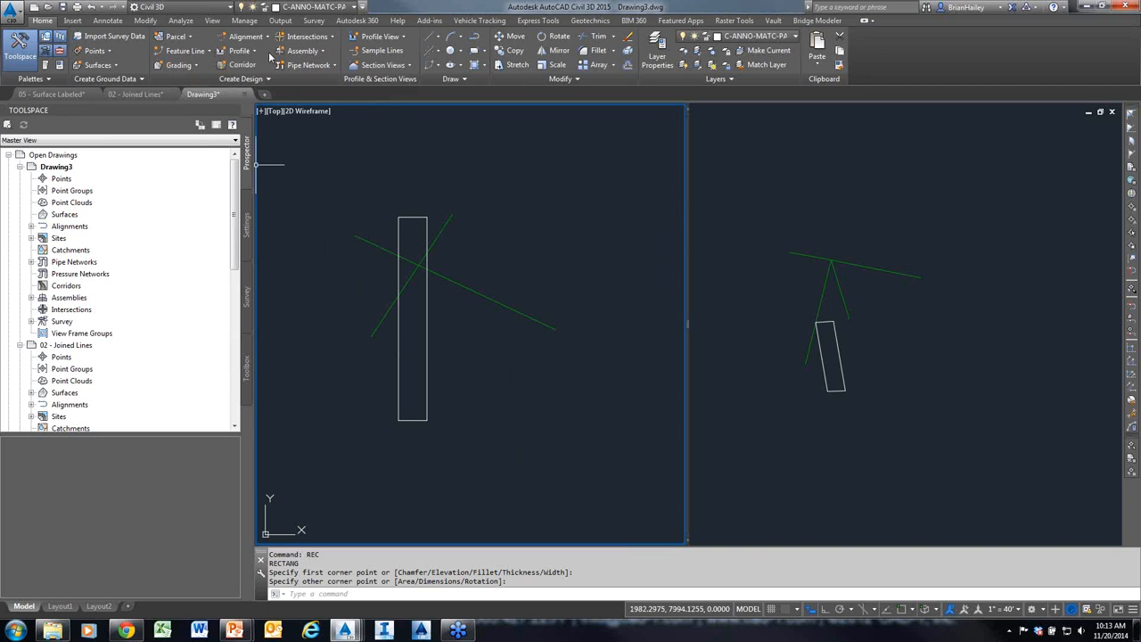
# Create a parcel from the rectangle in Site 1 with the Property style and Parcel Name area label, erasing the existing entity
pyautogui.click(178, 37)
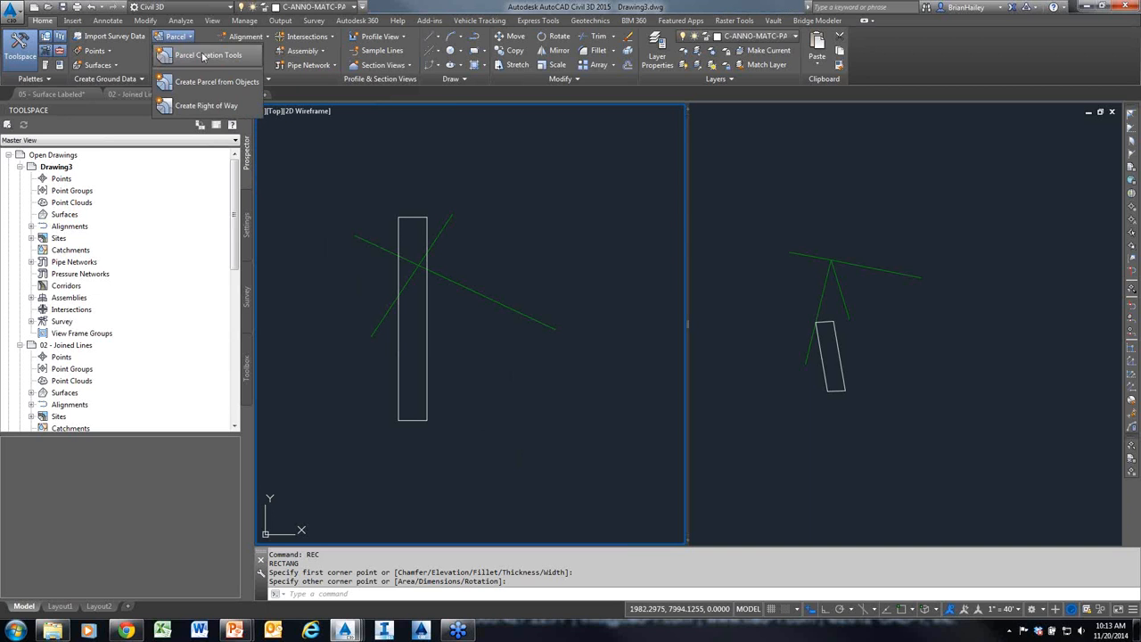
pyautogui.click(194, 82)
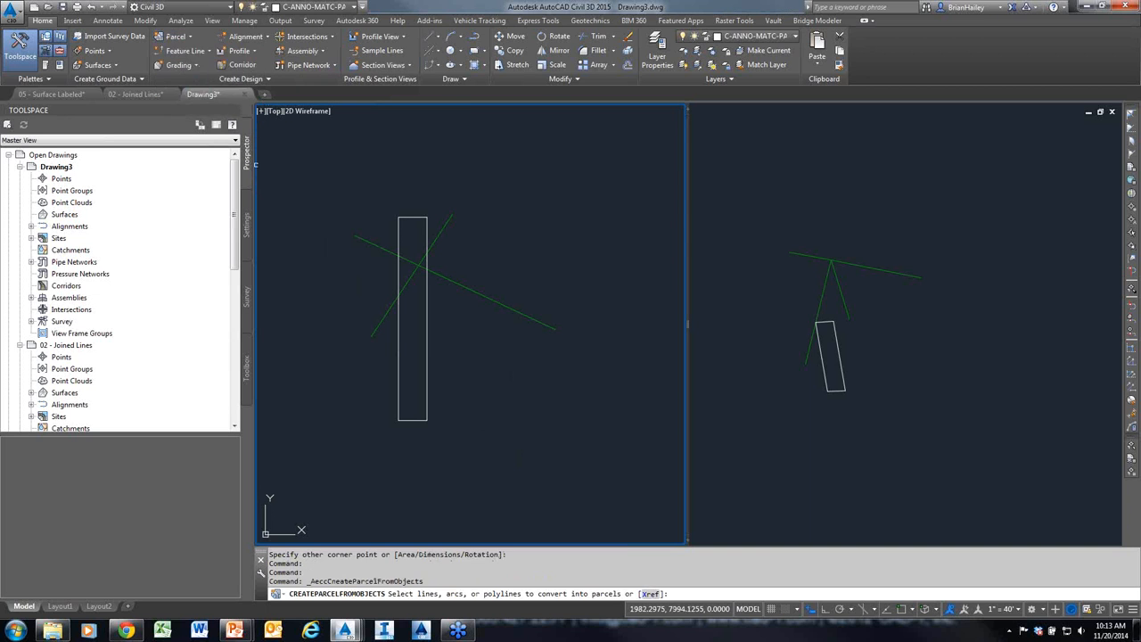
pyautogui.click(398, 313)
pyautogui.press('Return')
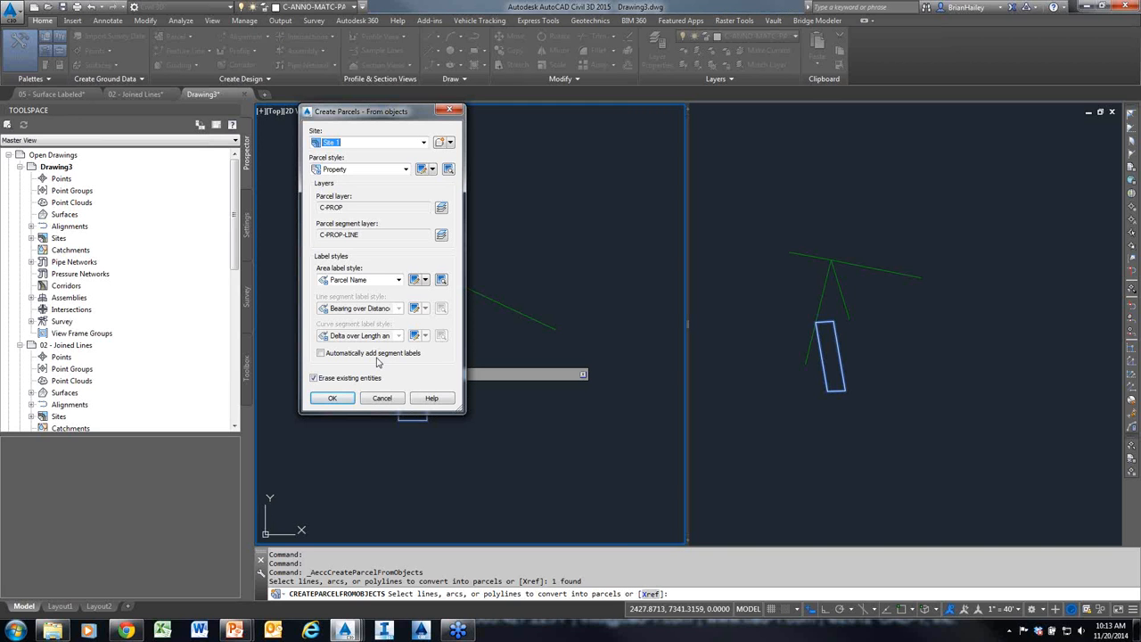
pyautogui.click(332, 398)
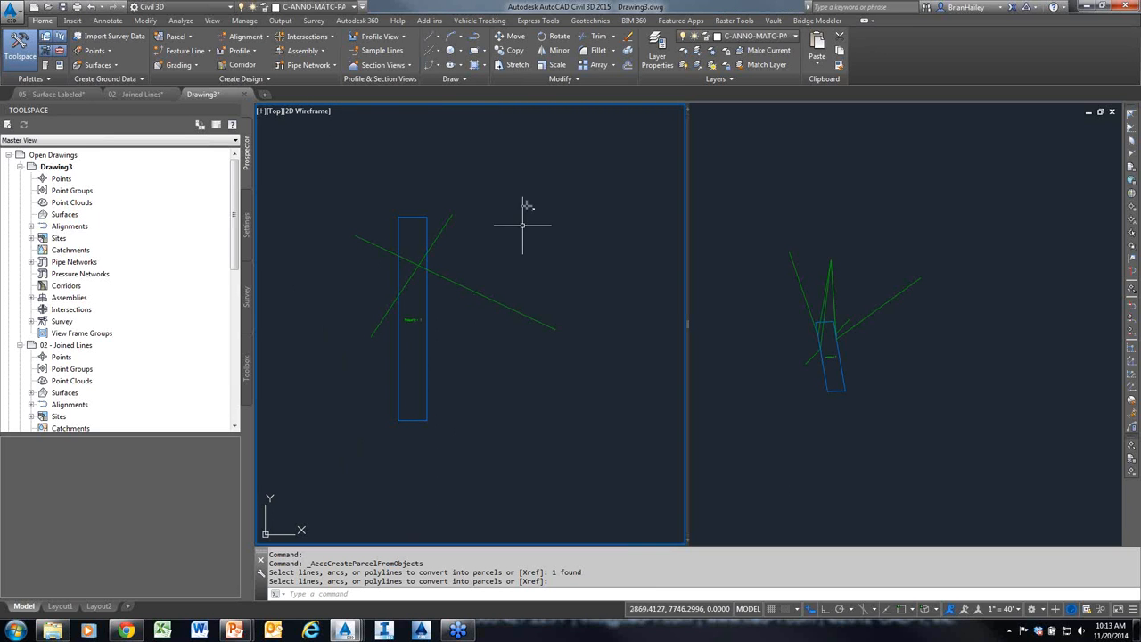
pyautogui.moveTo(527, 205); pyautogui.dragTo(453, 240)
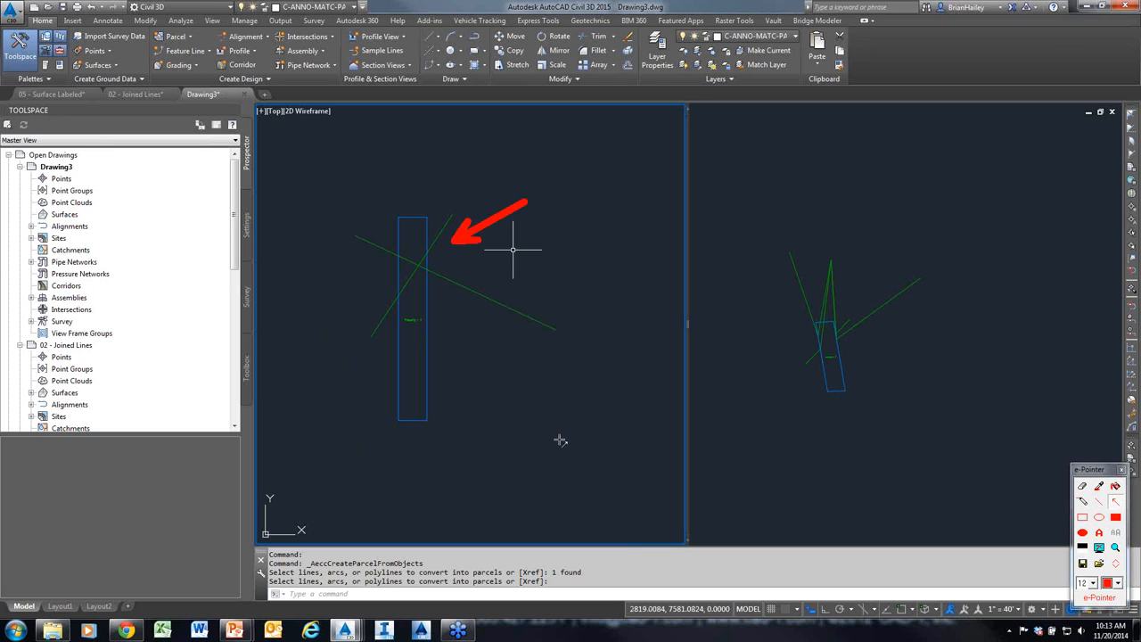
pyautogui.press('Escape')
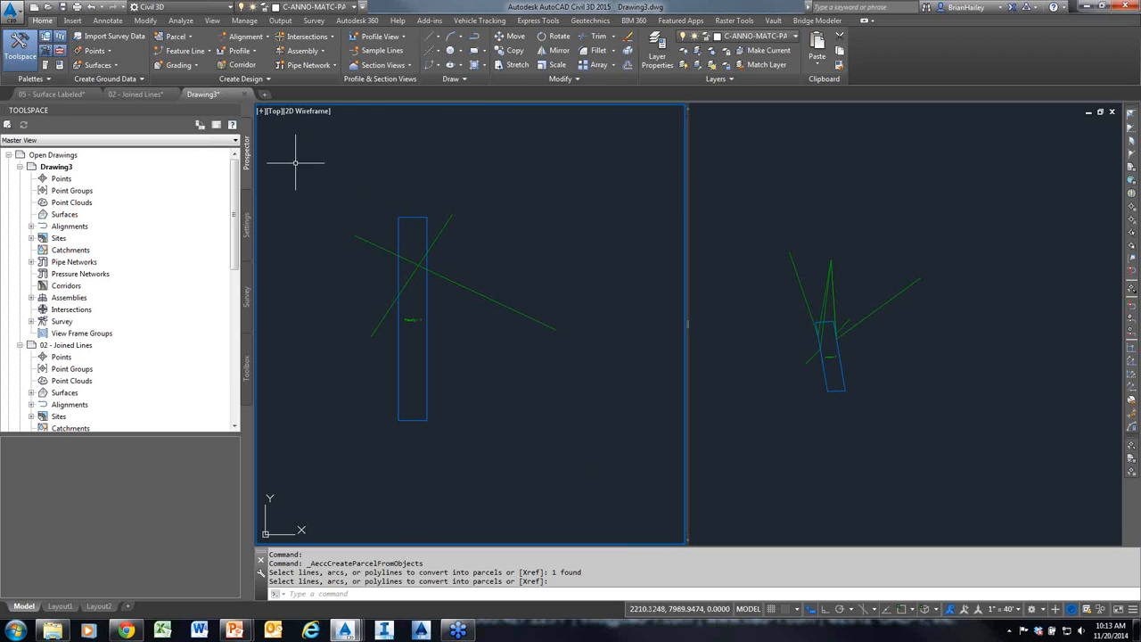
# Add clockwise Multiple Segment labels to the parcel, using the Bearing over Distance line label style
pyautogui.click(108, 20)
pyautogui.click(18, 49)
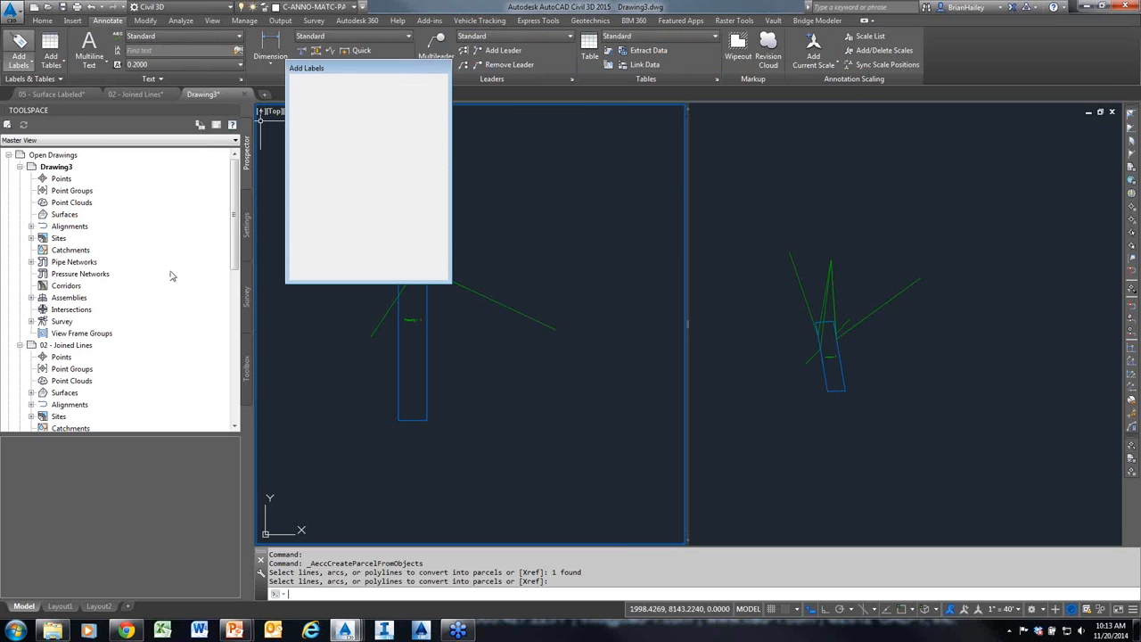
pyautogui.click(368, 93)
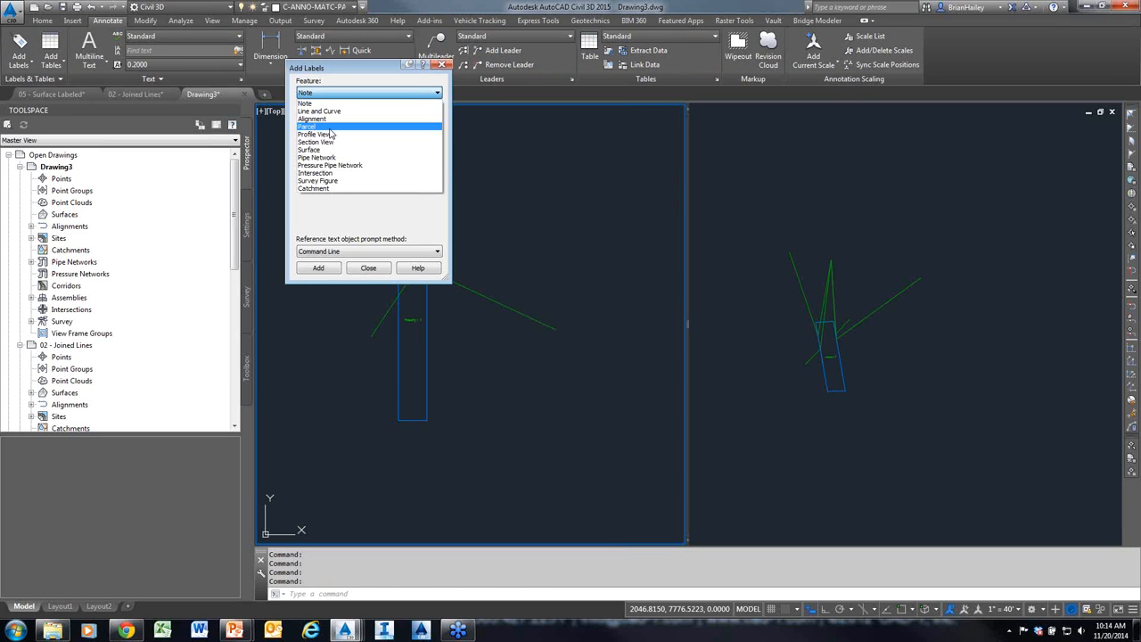
pyautogui.click(330, 127)
pyautogui.click(337, 119)
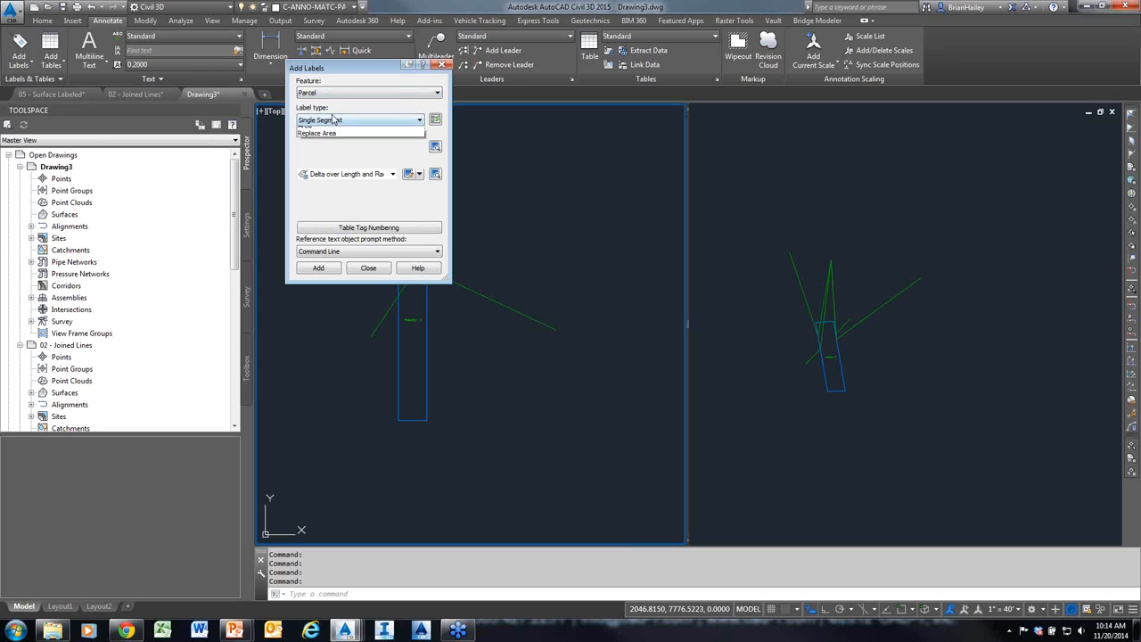
pyautogui.click(338, 139)
pyautogui.moveTo(359, 70); pyautogui.dragTo(208, 64)
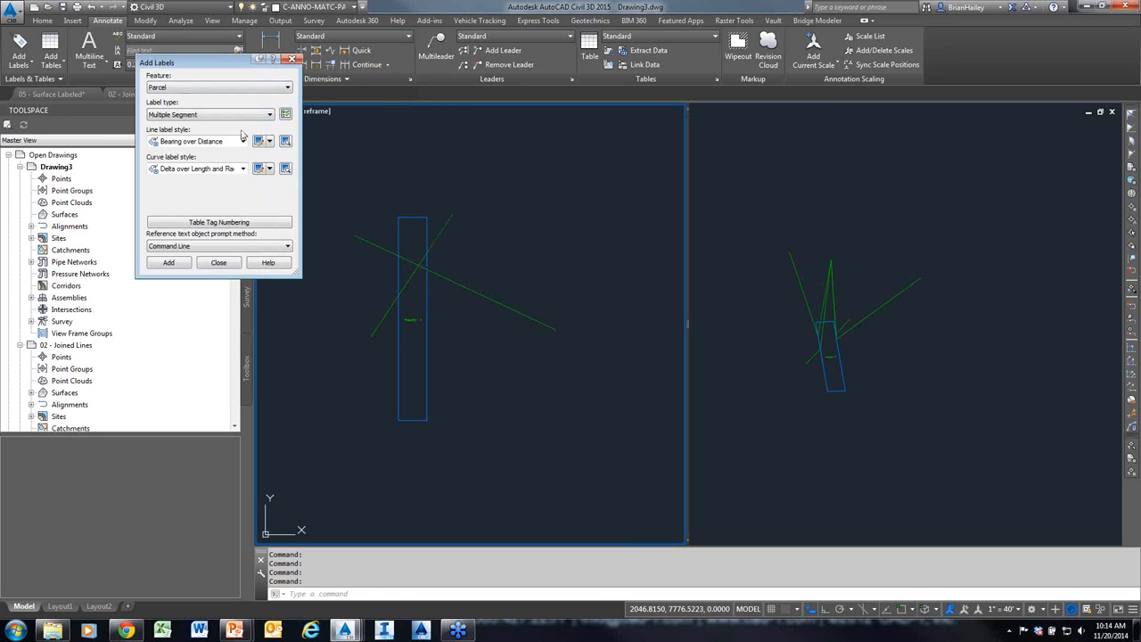
pyautogui.click(168, 262)
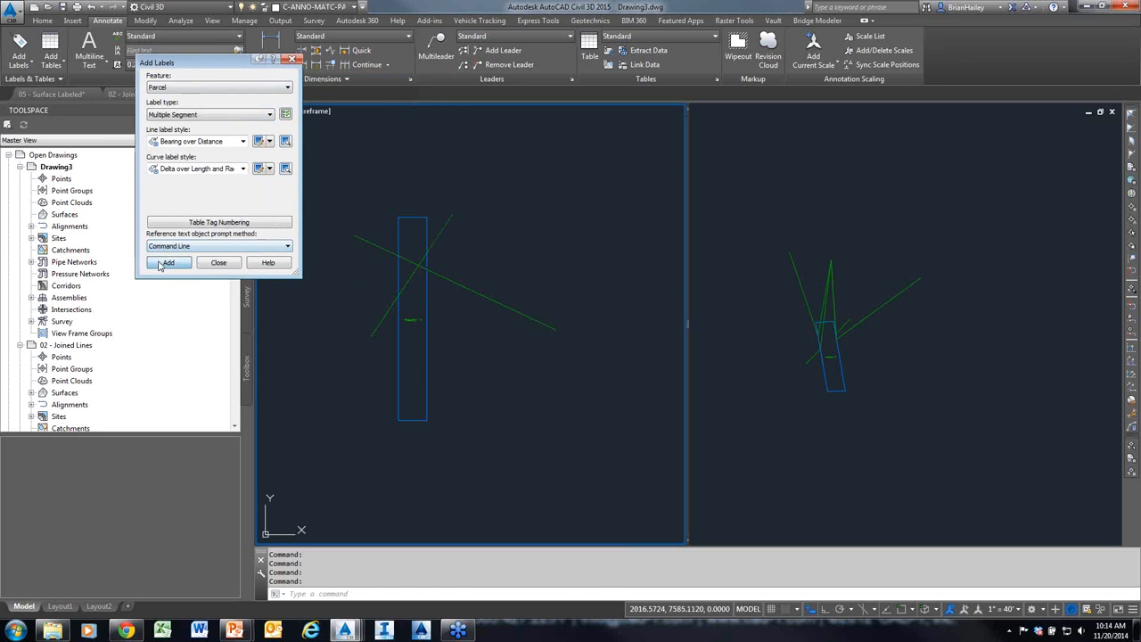
pyautogui.click(411, 320)
pyautogui.click(451, 350)
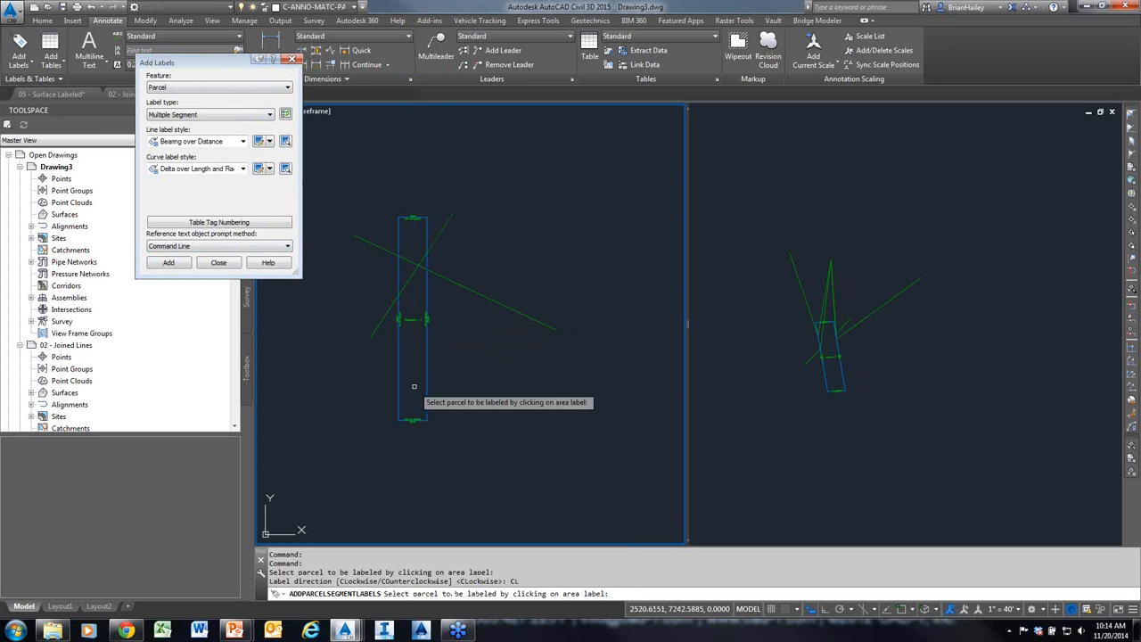
pyautogui.press('Escape')
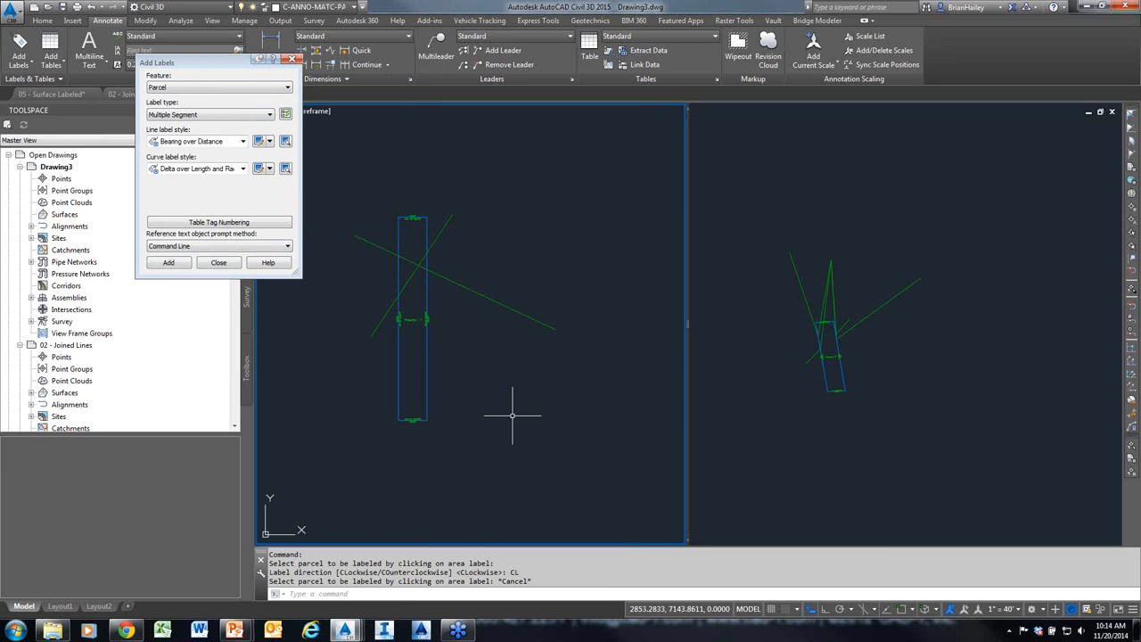
# Examine the bearing and distance labels on all four sides of the parcel
pyautogui.scroll(5, 412, 415)
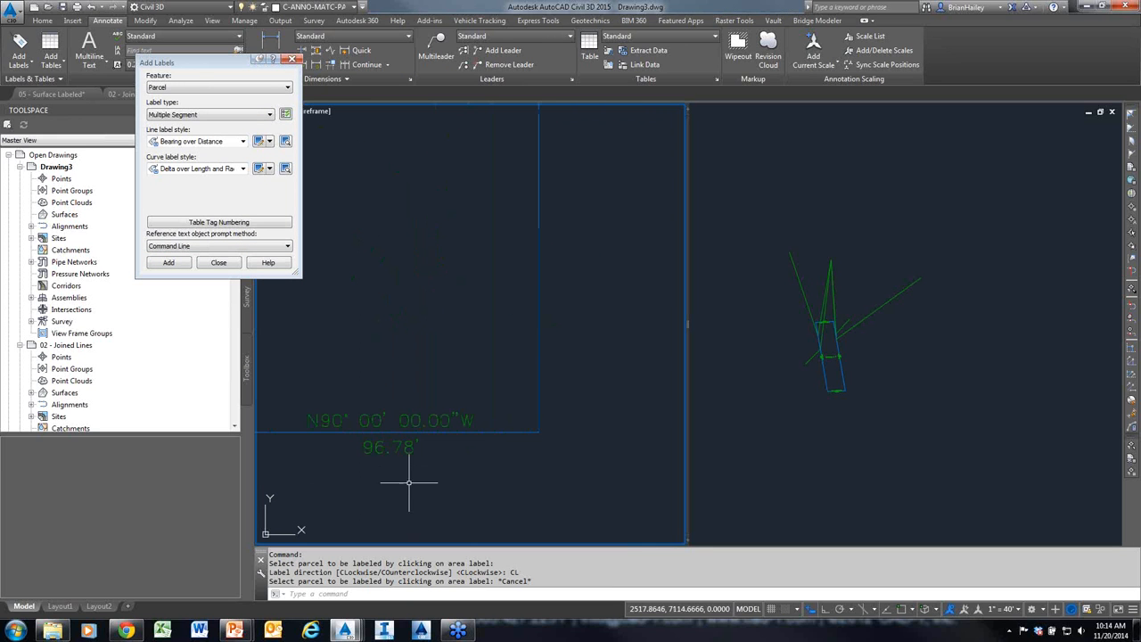
pyautogui.moveTo(437, 482); pyautogui.dragTo(449, 485, button='middle')
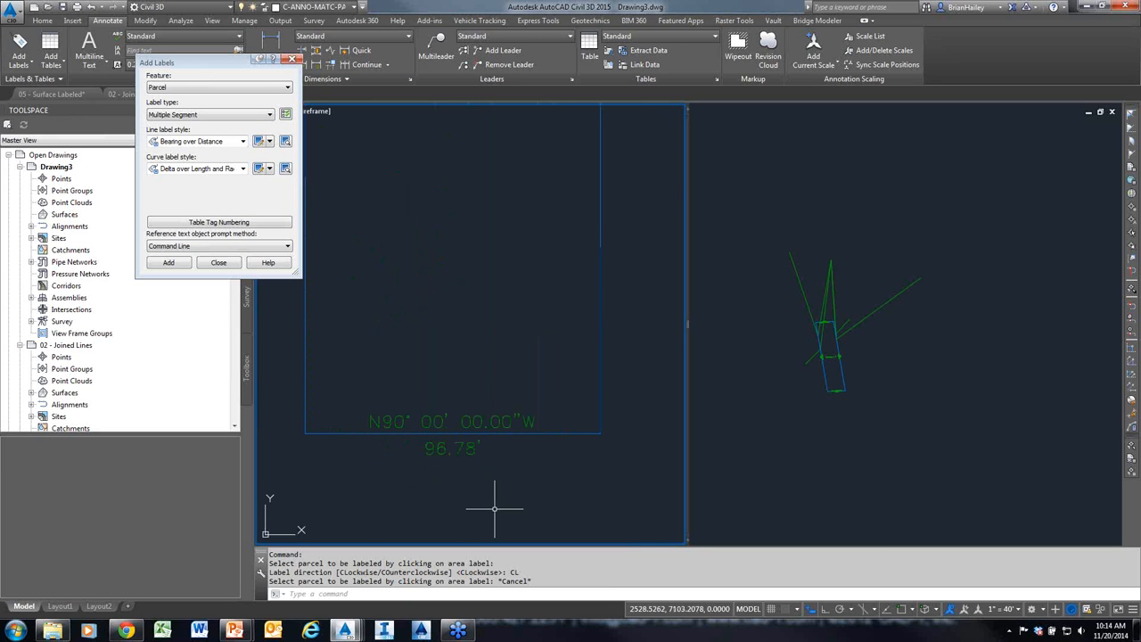
pyautogui.scroll(-4, 499, 502)
pyautogui.scroll(6, 477, 178)
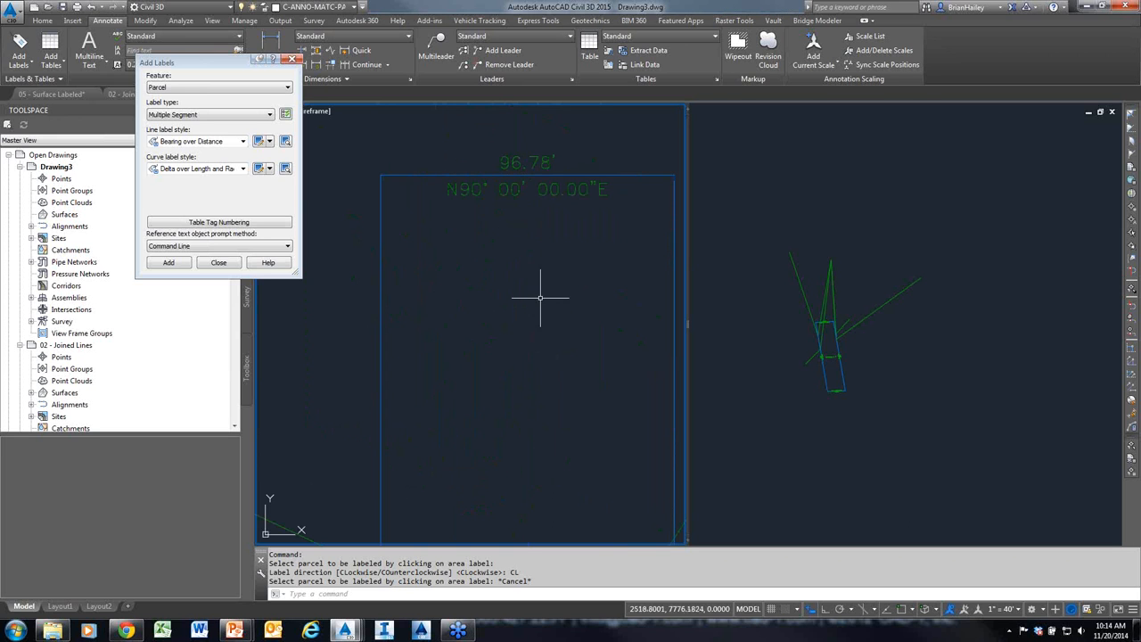
pyautogui.scroll(-3, 523, 453)
pyautogui.scroll(6, 558, 417)
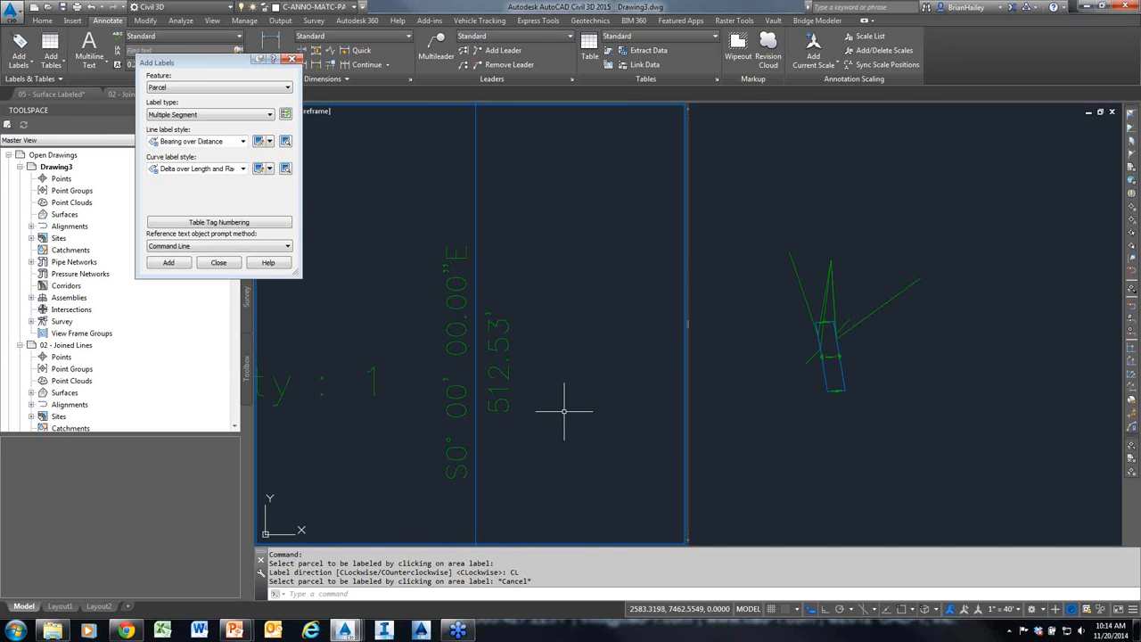
pyautogui.moveTo(411, 421); pyautogui.dragTo(627, 416, button='middle')
pyautogui.moveTo(414, 413); pyautogui.dragTo(667, 403, button='middle')
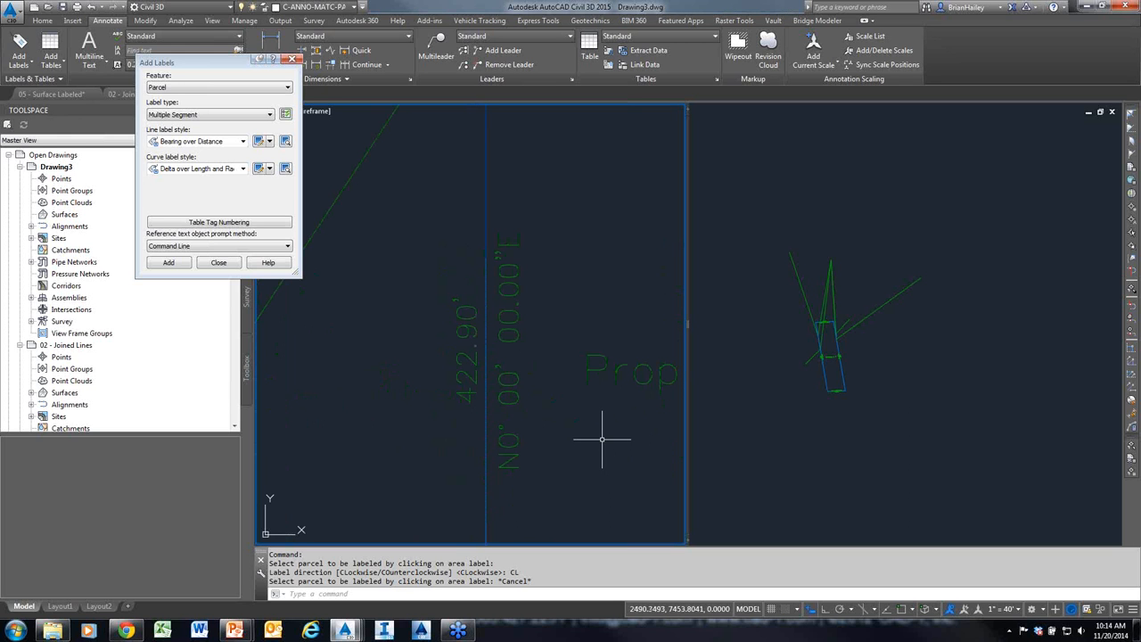
pyautogui.scroll(-8, 581, 523)
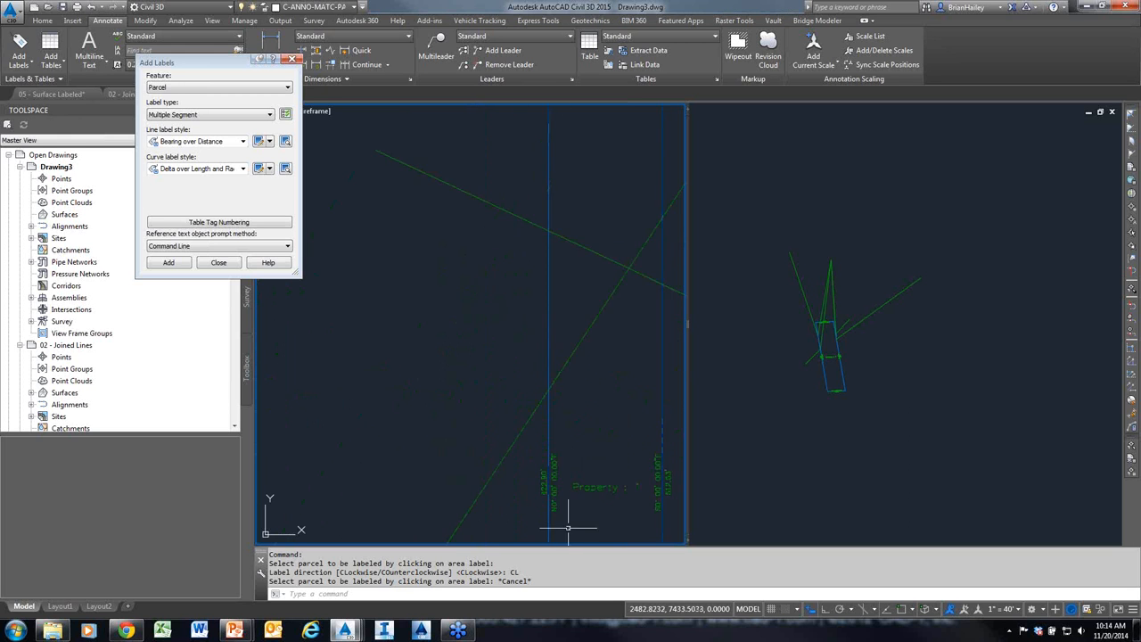
pyautogui.scroll(-2, 491, 328)
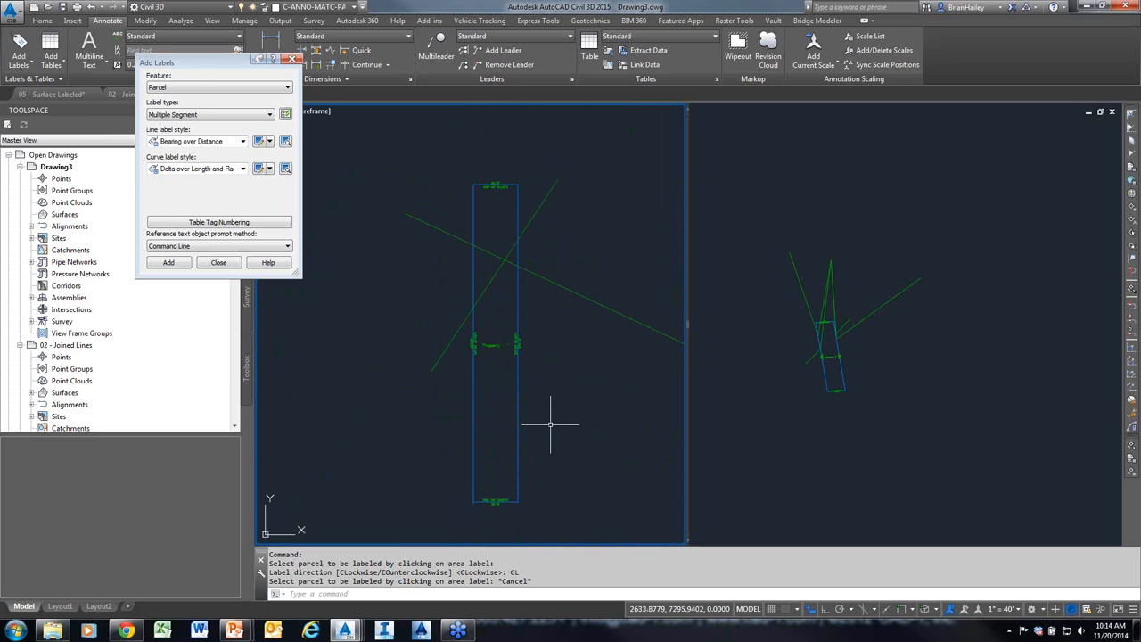
pyautogui.hotkey('ctrl', 'F12')
pyautogui.moveTo(521, 504); pyautogui.dragTo(519, 268)
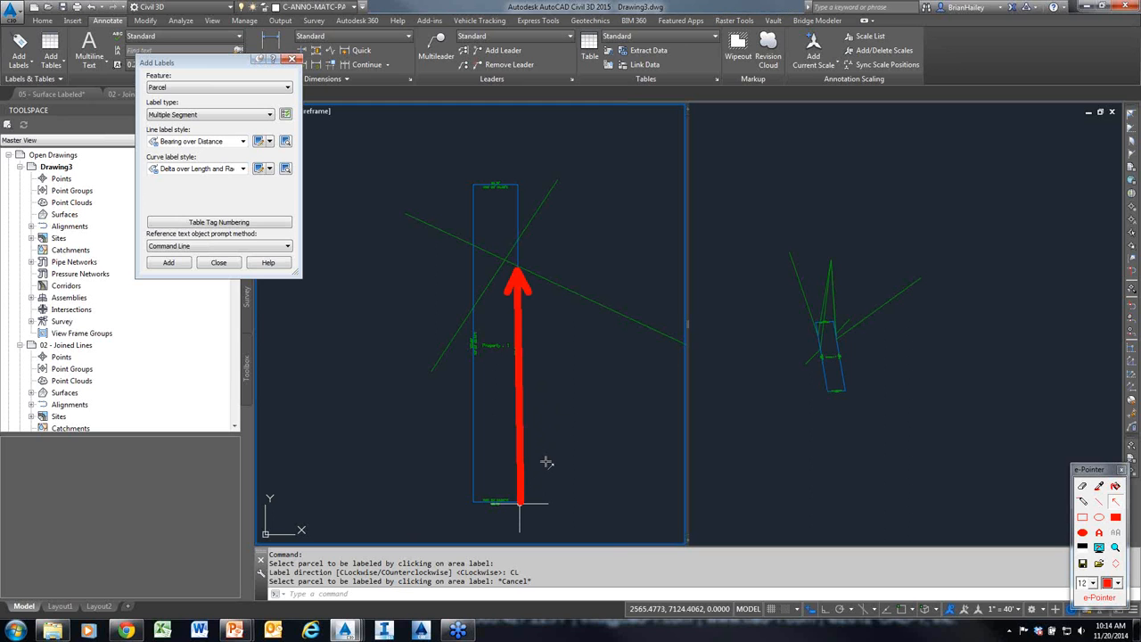
pyautogui.moveTo(475, 502); pyautogui.dragTo(475, 316)
pyautogui.hotkey('ctrl', 'F12')
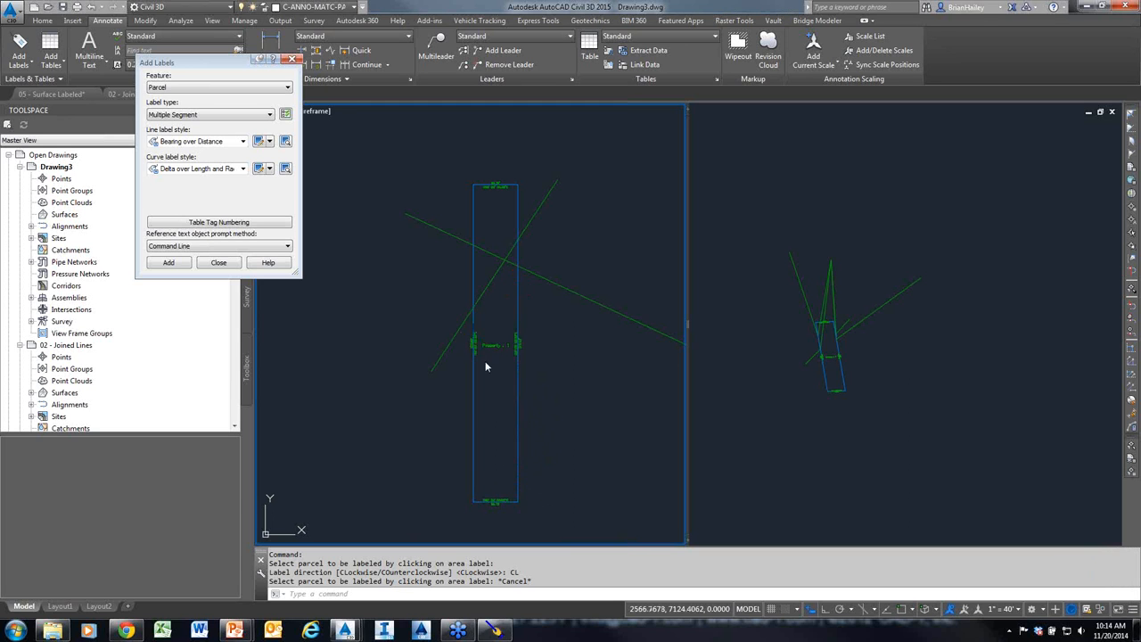
# Move the segment label on the parcel's west side up along the line, past the feature line crossing
pyautogui.scroll(3, 484, 348)
pyautogui.scroll(3, 481, 348)
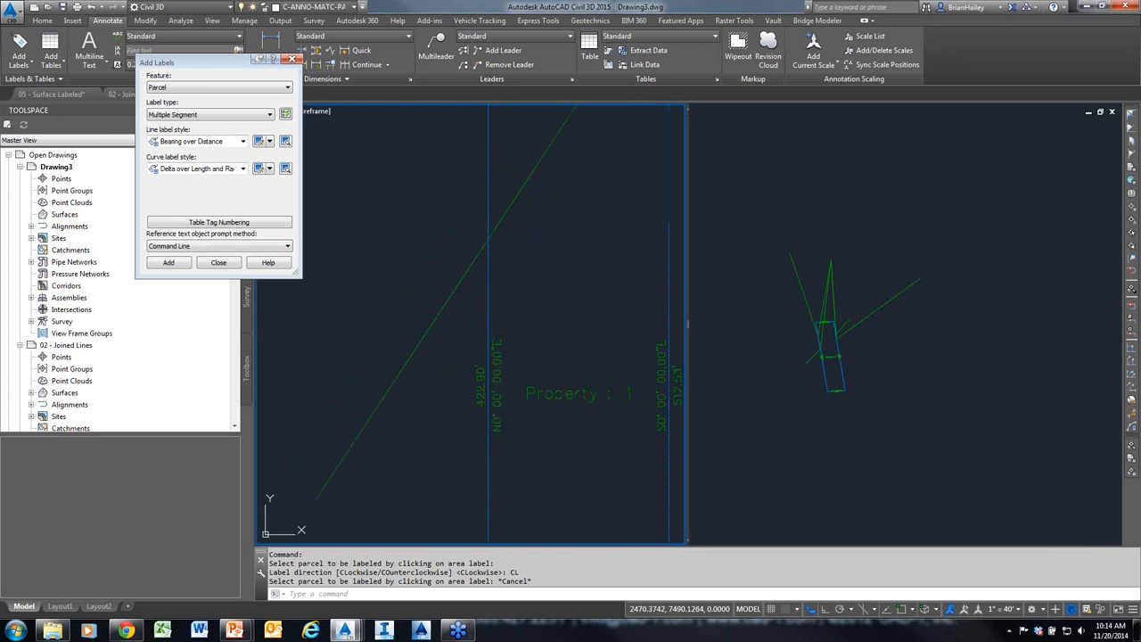
pyautogui.click(496, 353)
pyautogui.moveTo(512, 367); pyautogui.dragTo(505, 401, button='middle')
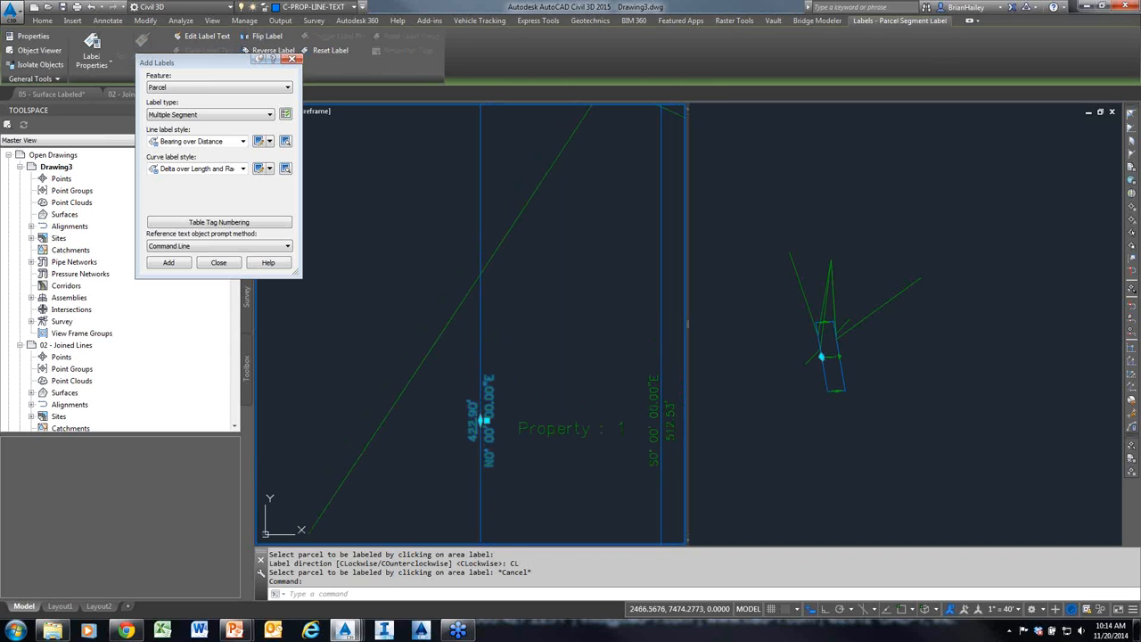
pyautogui.click(482, 415)
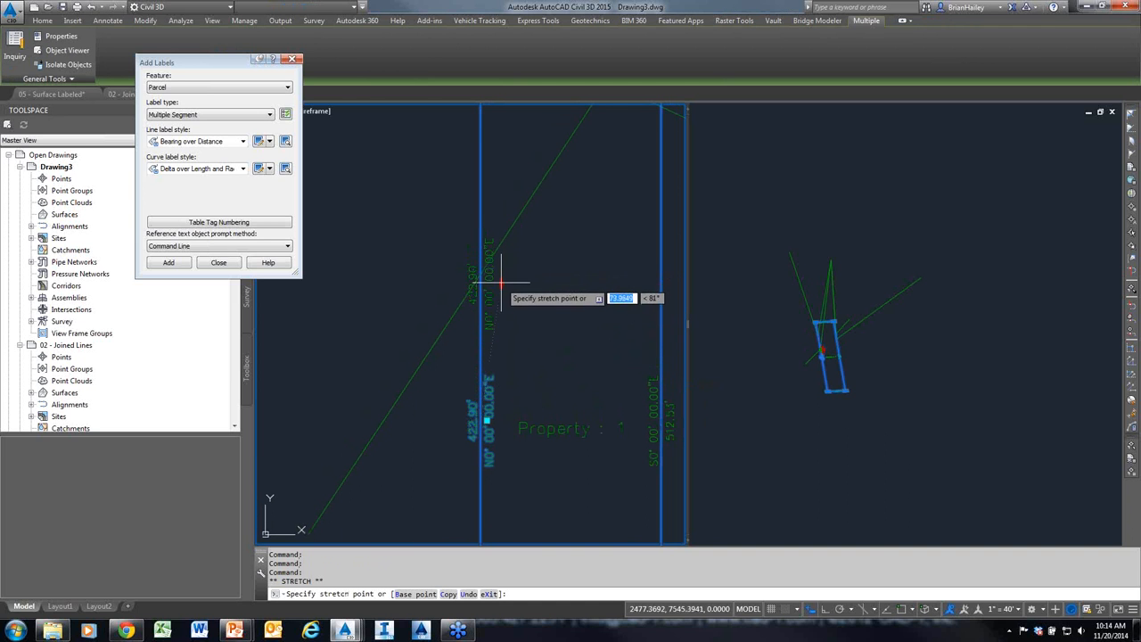
pyautogui.click(483, 214)
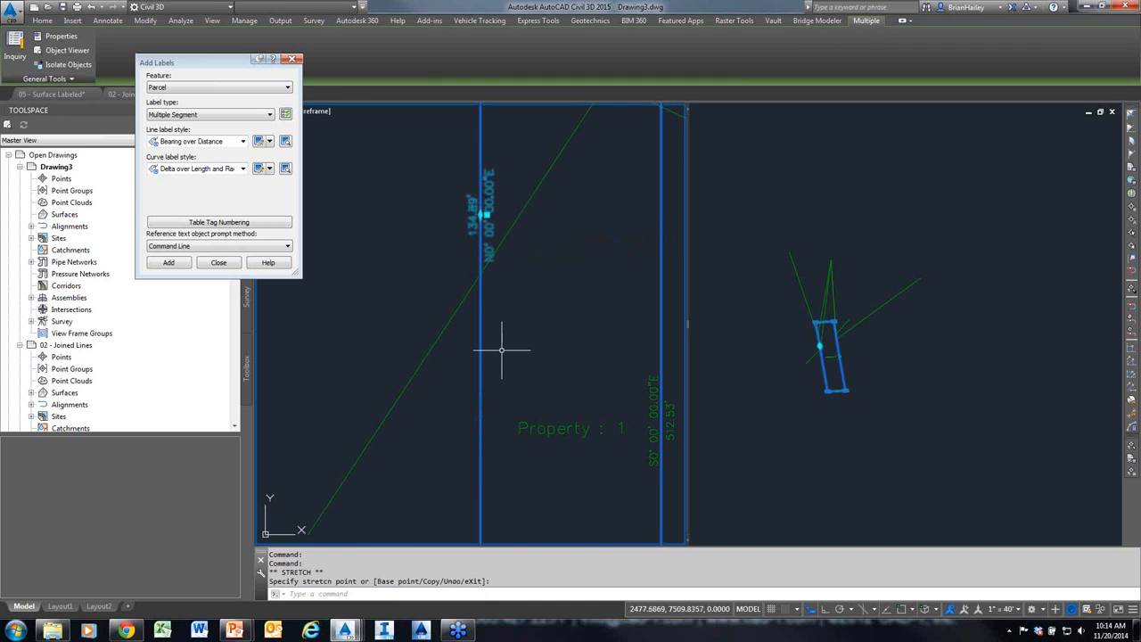
pyautogui.press('Escape')
pyautogui.press('Escape')
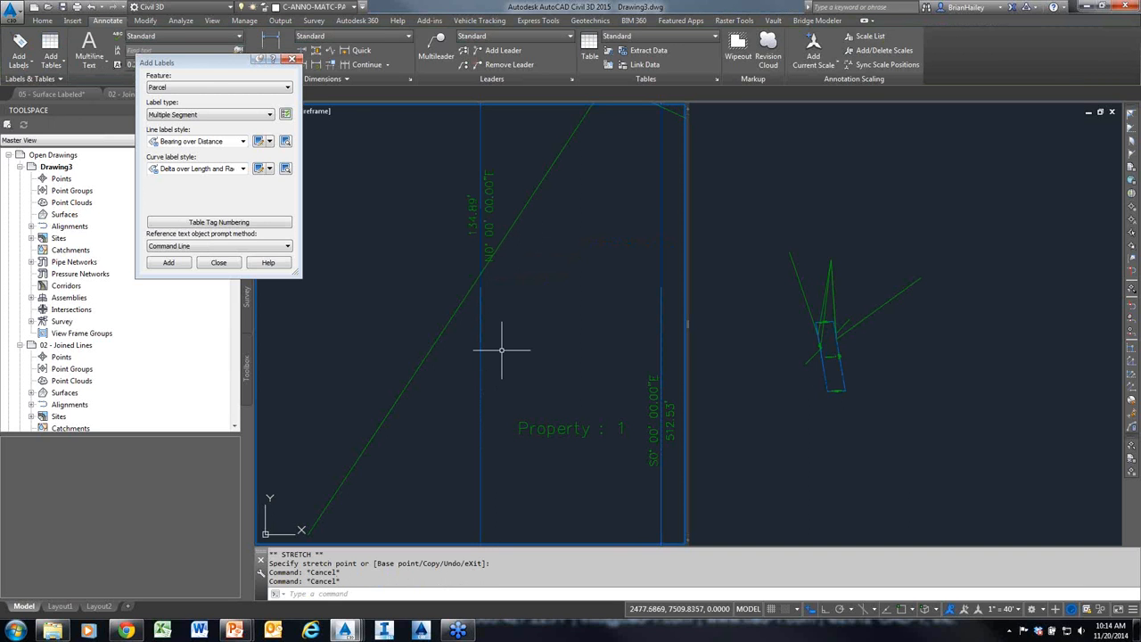
# Re-place the longer feature line's east endpoint at its existing location and inspect the crossing elevations from the side in the 3D view
pyautogui.click(455, 337)
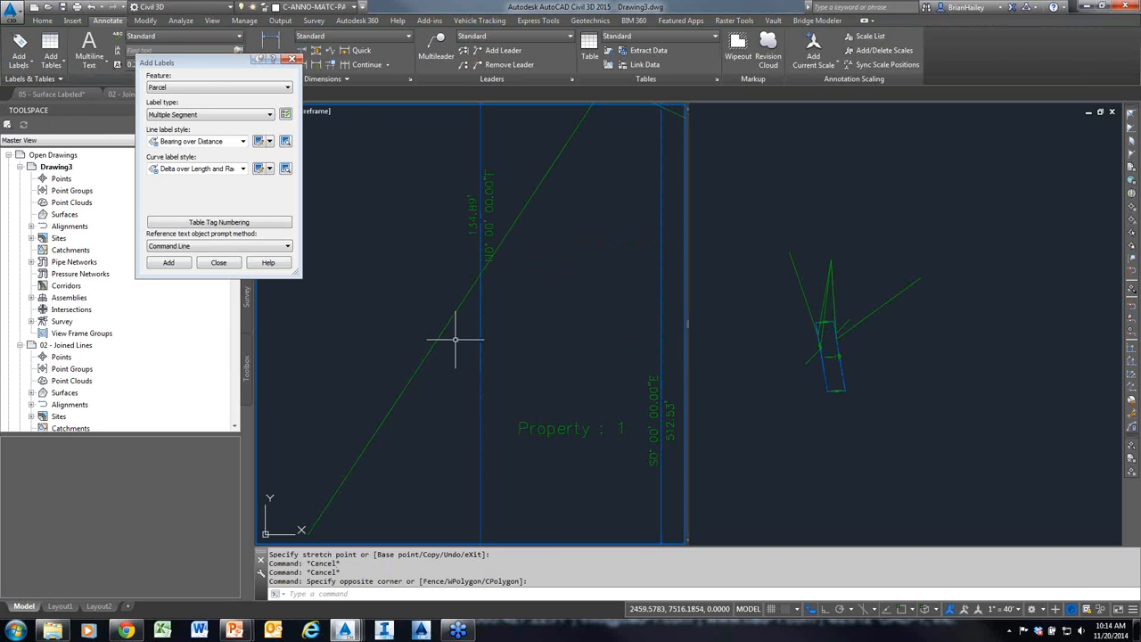
pyautogui.scroll(-3, 450, 341)
pyautogui.scroll(-3, 450, 341)
pyautogui.click(514, 357)
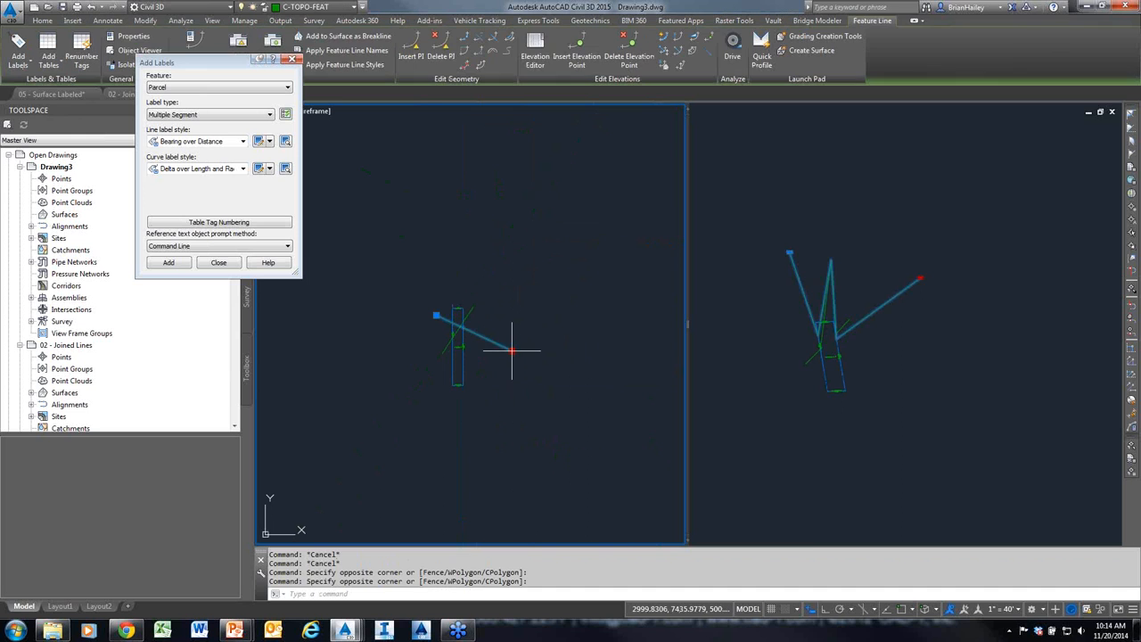
pyautogui.click(513, 350)
pyautogui.click(511, 351)
pyautogui.press('Escape')
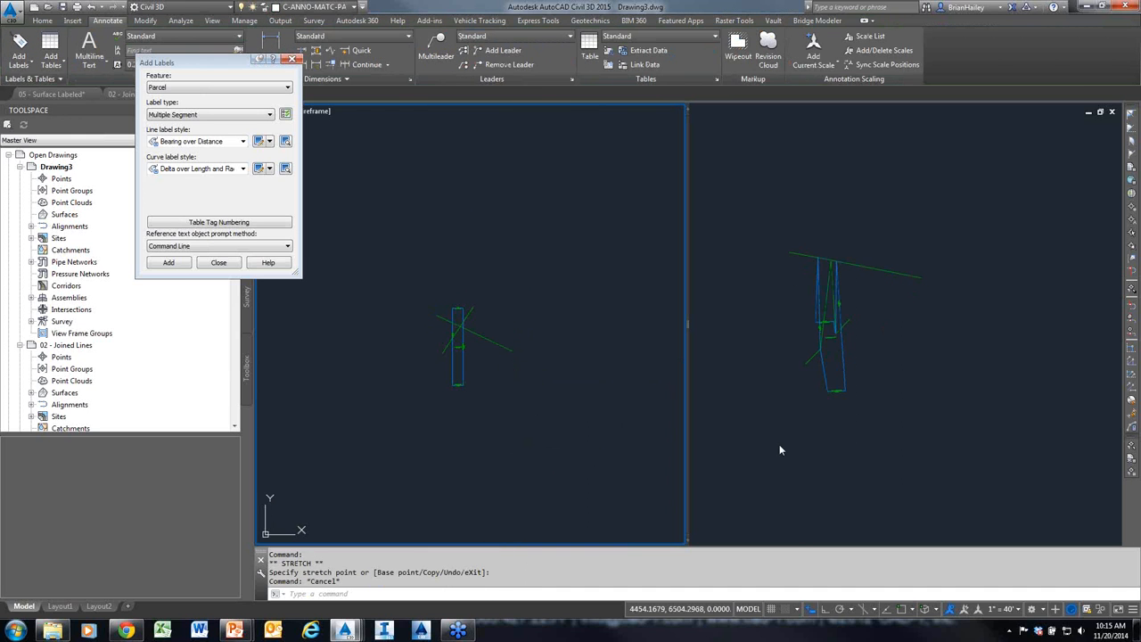
pyautogui.click(779, 444)
pyautogui.click(821, 448)
pyautogui.click(824, 472)
pyautogui.keyDown('shift'); pyautogui.moveTo(703, 436); pyautogui.dragTo(772, 415, button='middle'); pyautogui.keyUp('shift')
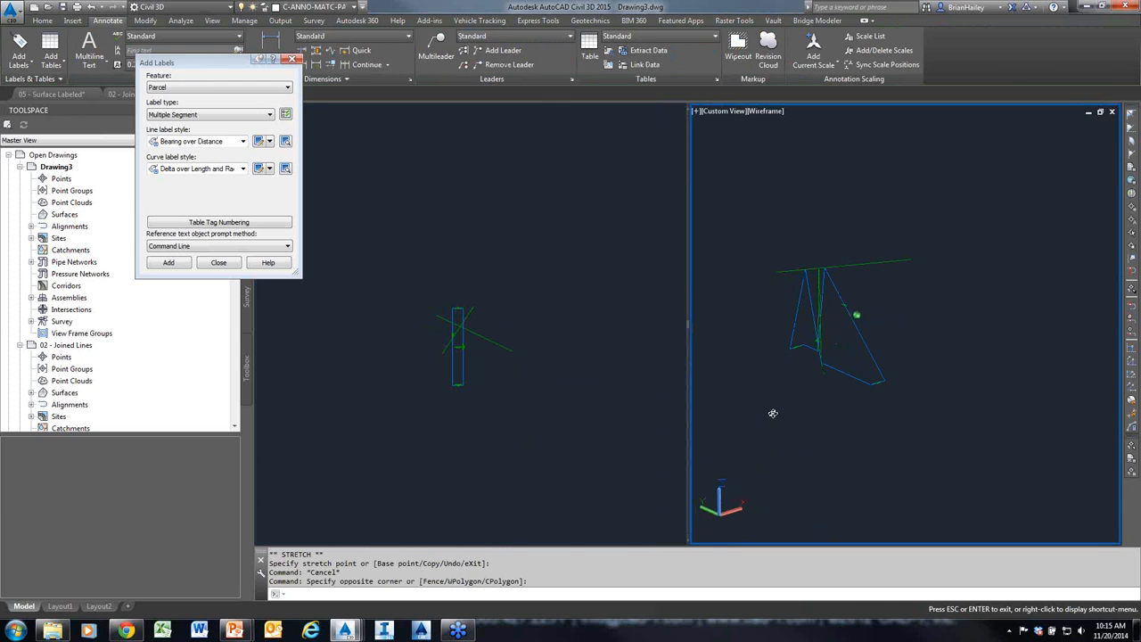
# Dismiss the label settings and move both crossing feature lines from Site 1 to a new site named "Northwest Lots Grading"
pyautogui.click(554, 448)
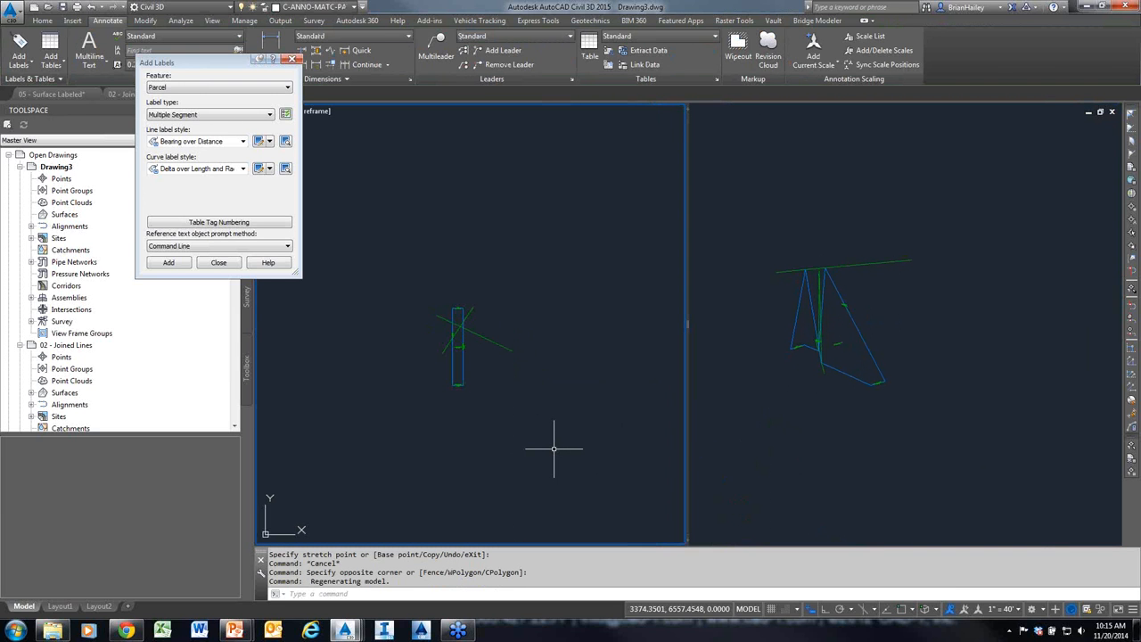
pyautogui.click(558, 395)
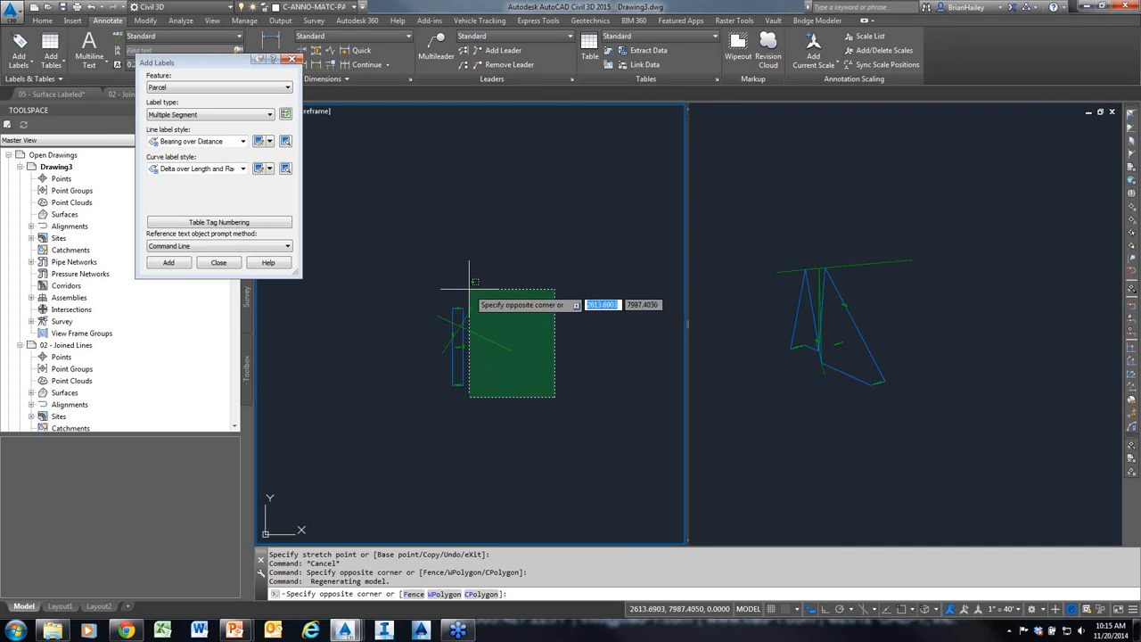
pyautogui.click(470, 288)
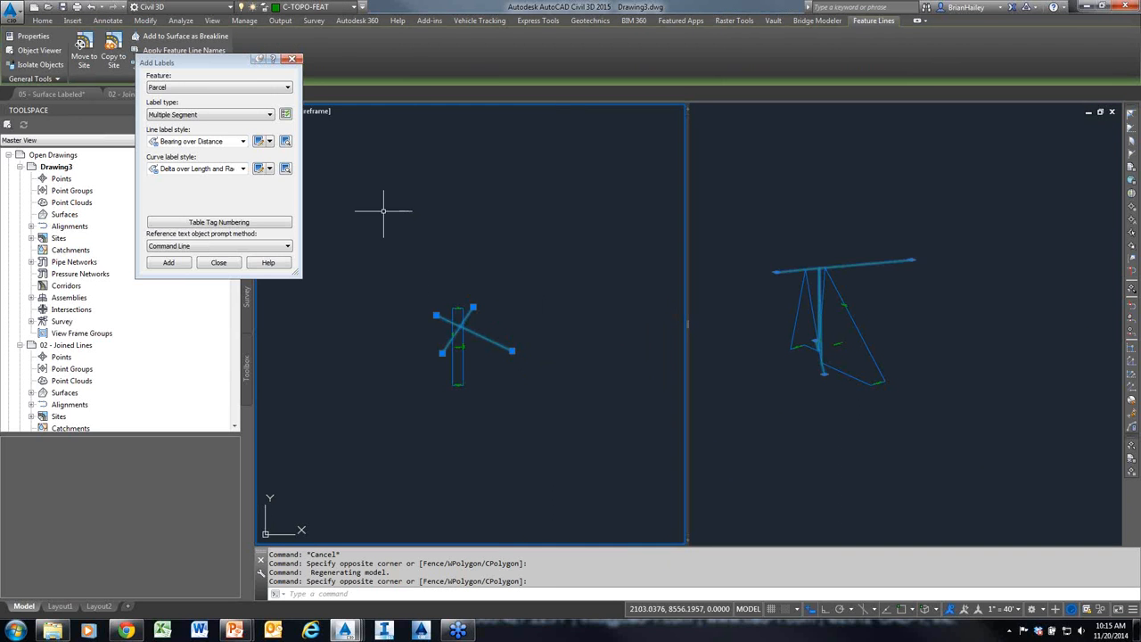
pyautogui.moveTo(232, 64); pyautogui.dragTo(216, 112)
pyautogui.click(276, 107)
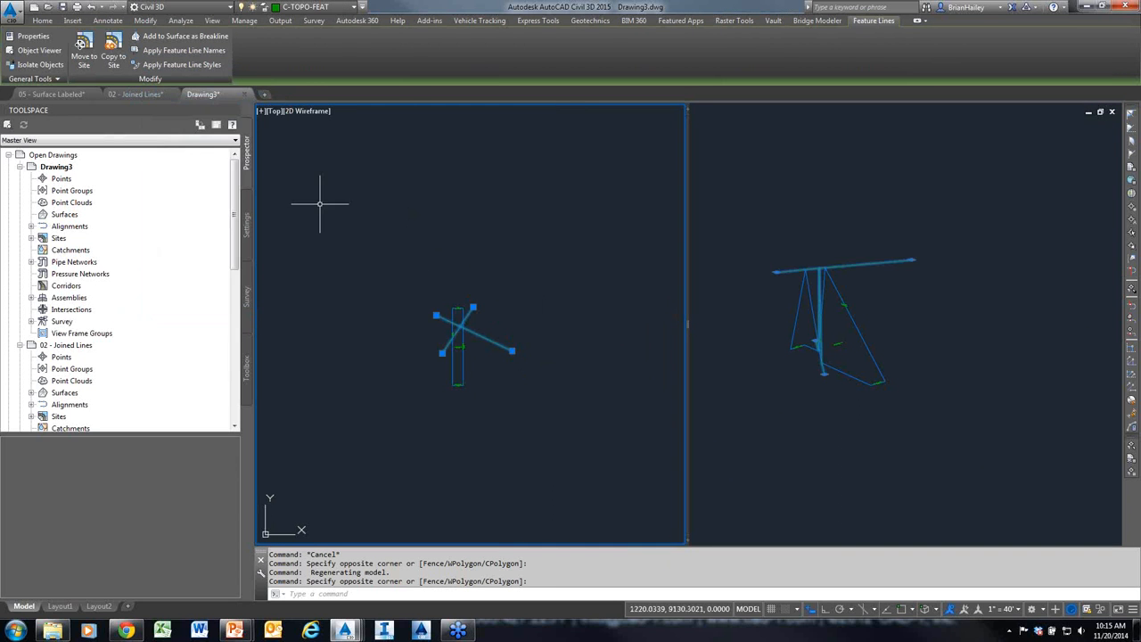
pyautogui.click(93, 55)
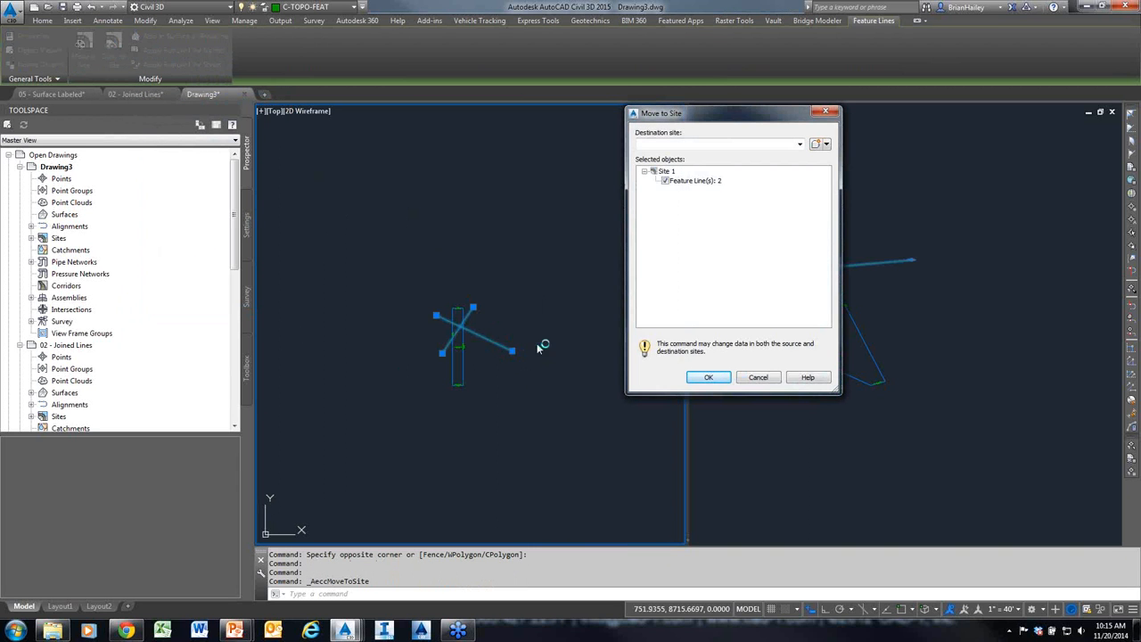
pyautogui.click(825, 145)
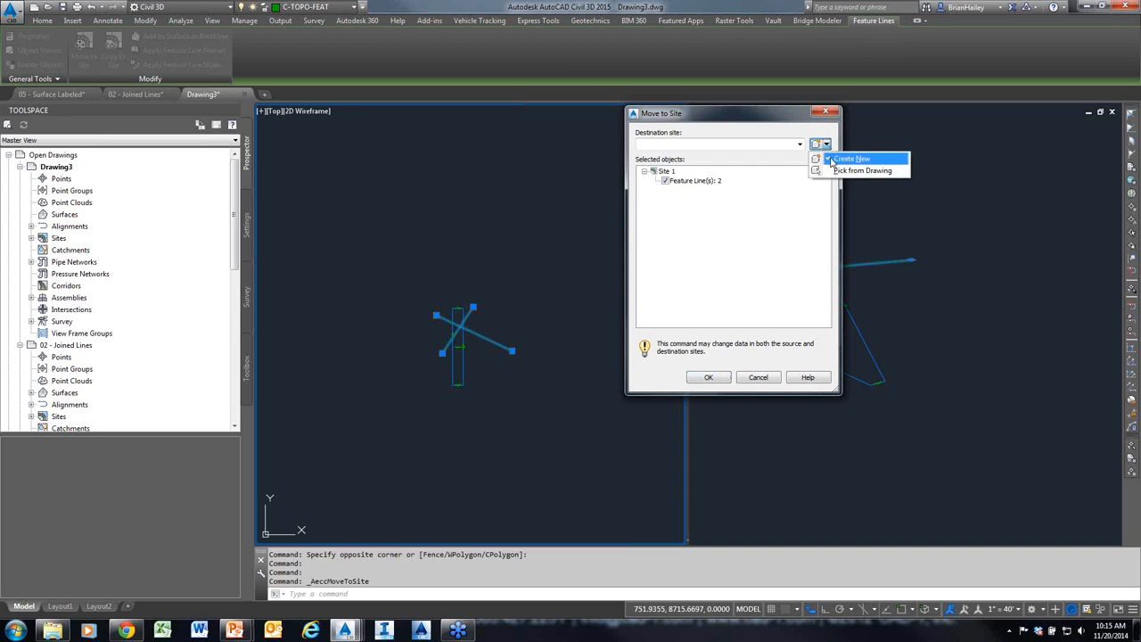
pyautogui.click(831, 160)
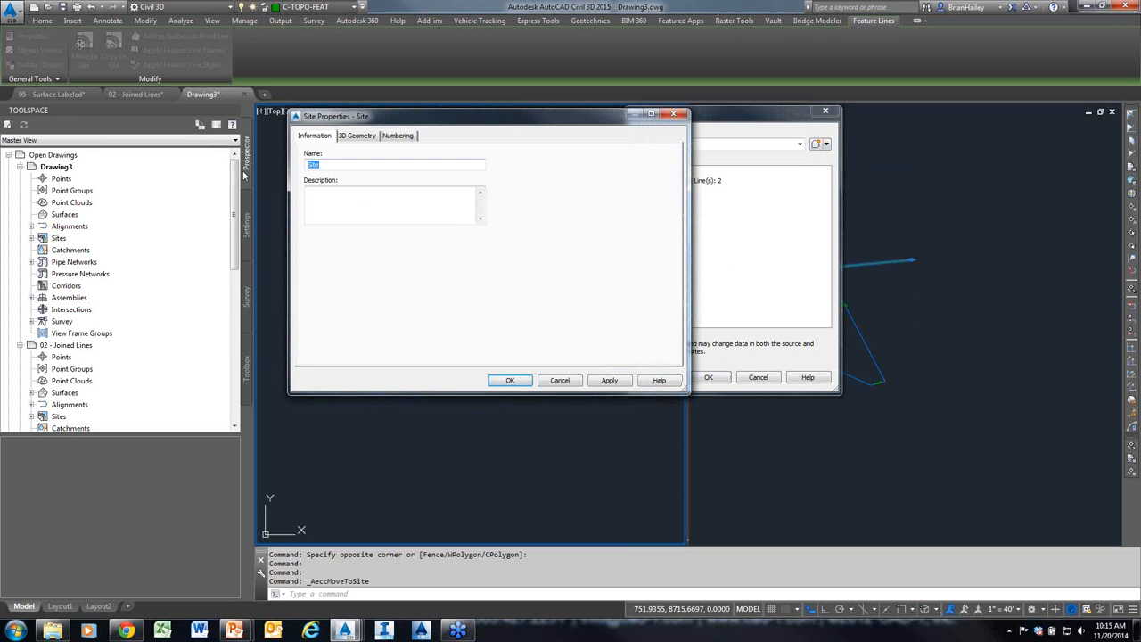
pyautogui.write('Northwest Lots Grading')
pyautogui.click(510, 380)
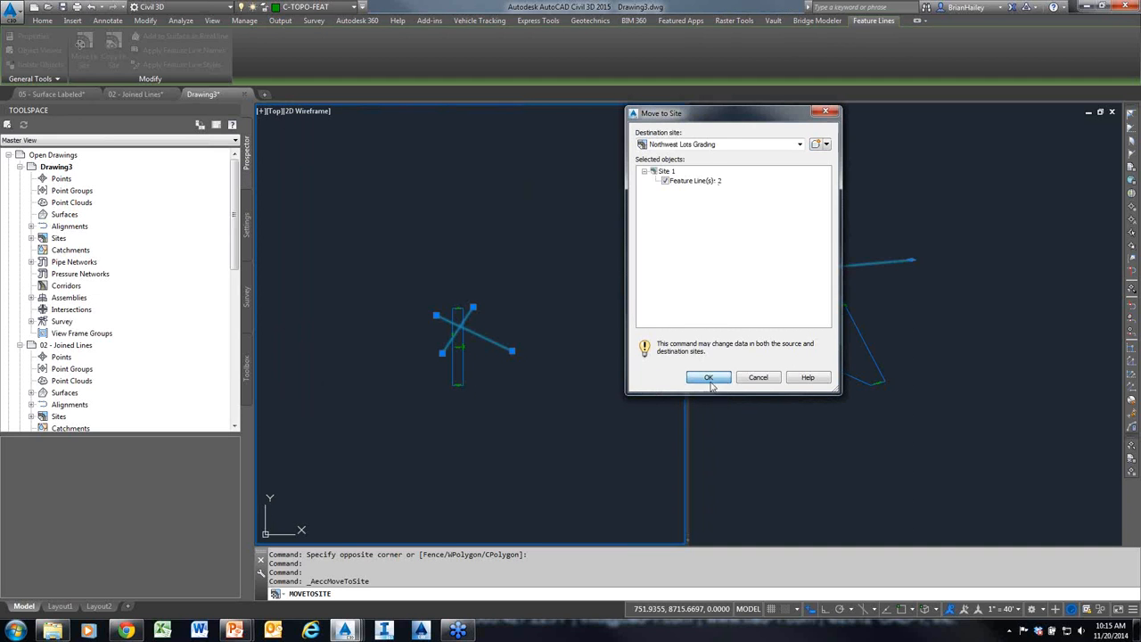
pyautogui.press('Return')
pyautogui.press('Escape')
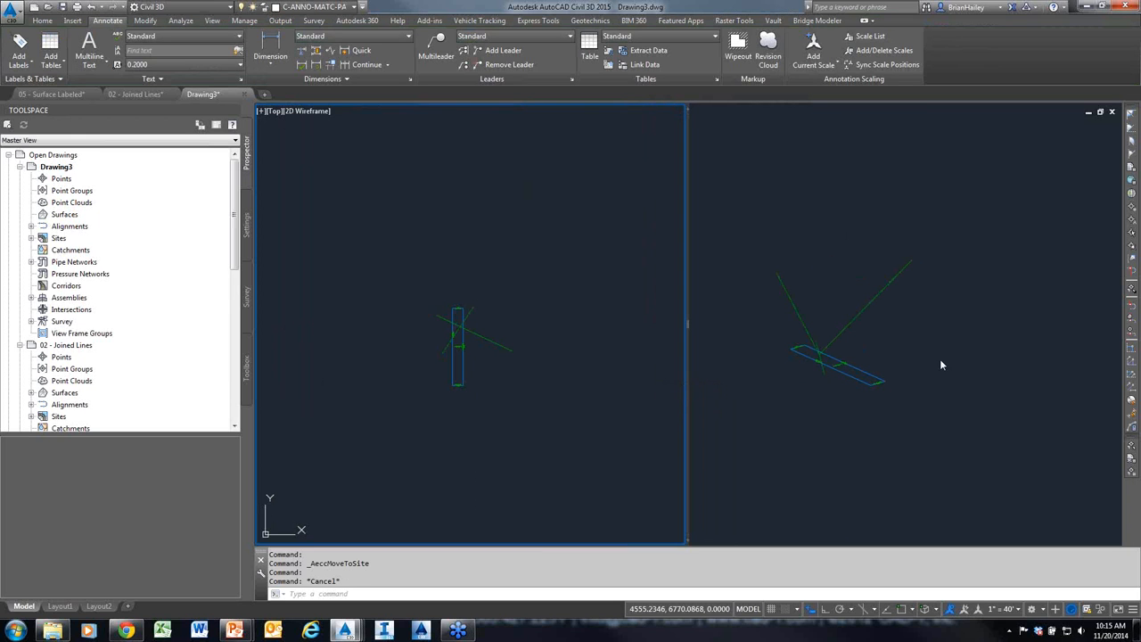
# Re-place the longer feature line's east endpoint at its existing location so that its elevation governs the crossing in the new site
pyautogui.click(940, 358)
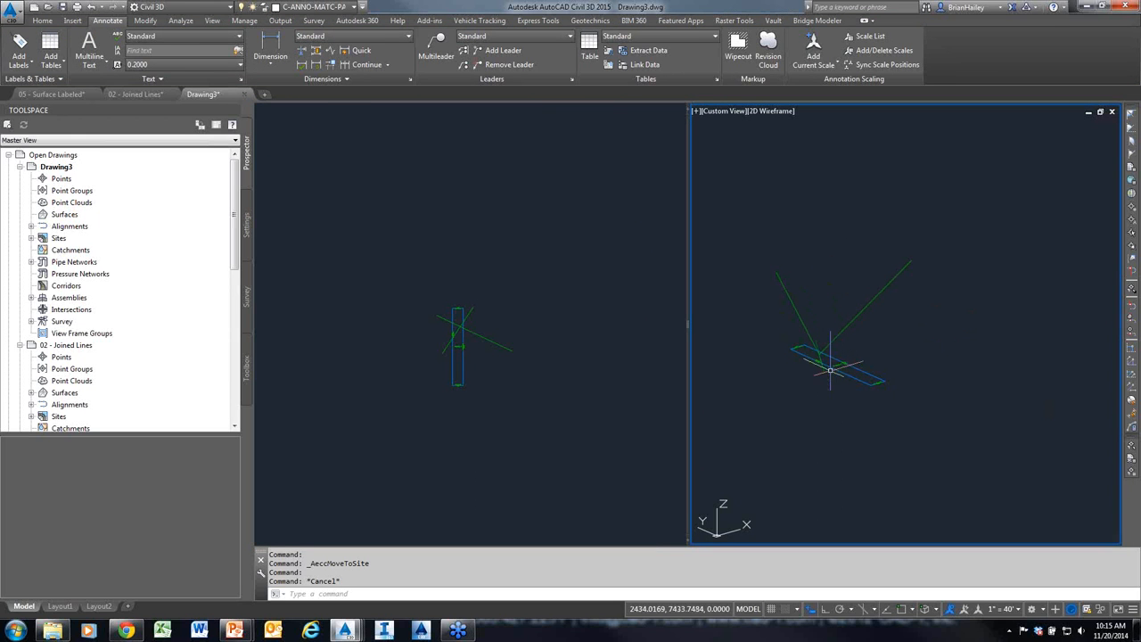
pyautogui.click(526, 367)
pyautogui.click(505, 332)
pyautogui.click(495, 359)
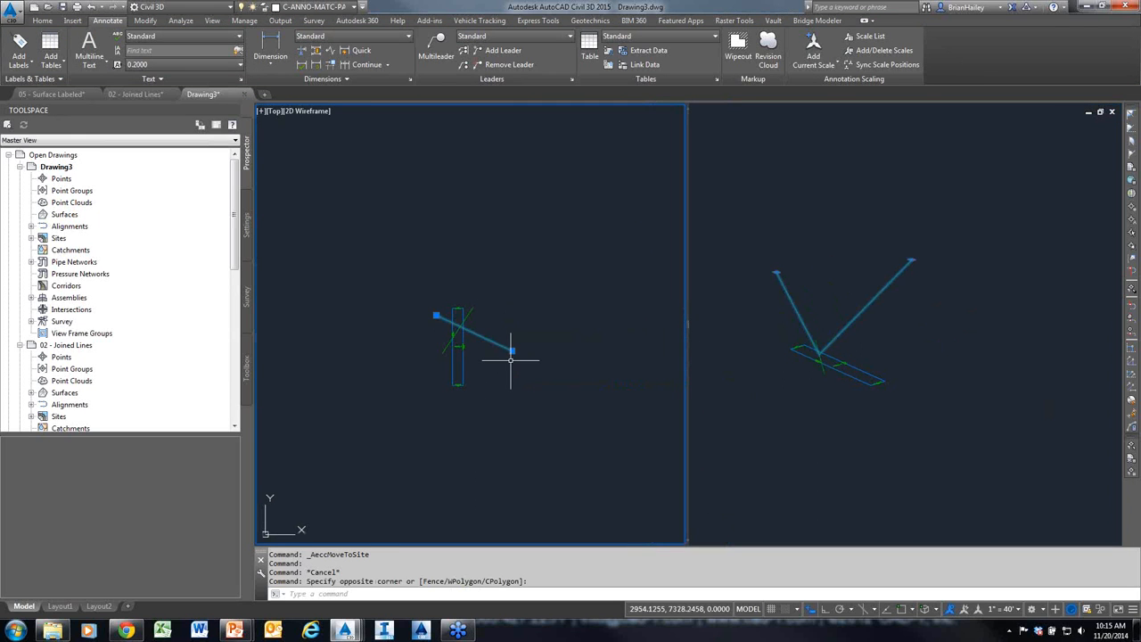
pyautogui.click(513, 353)
pyautogui.click(515, 350)
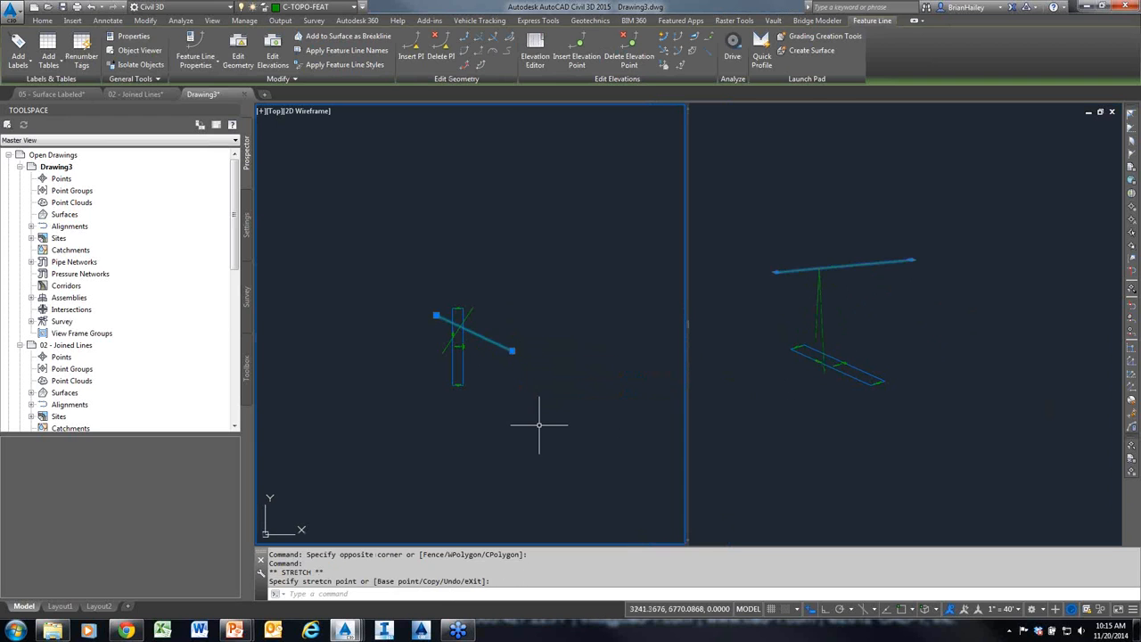
pyautogui.press('Escape')
pyautogui.press('Escape')
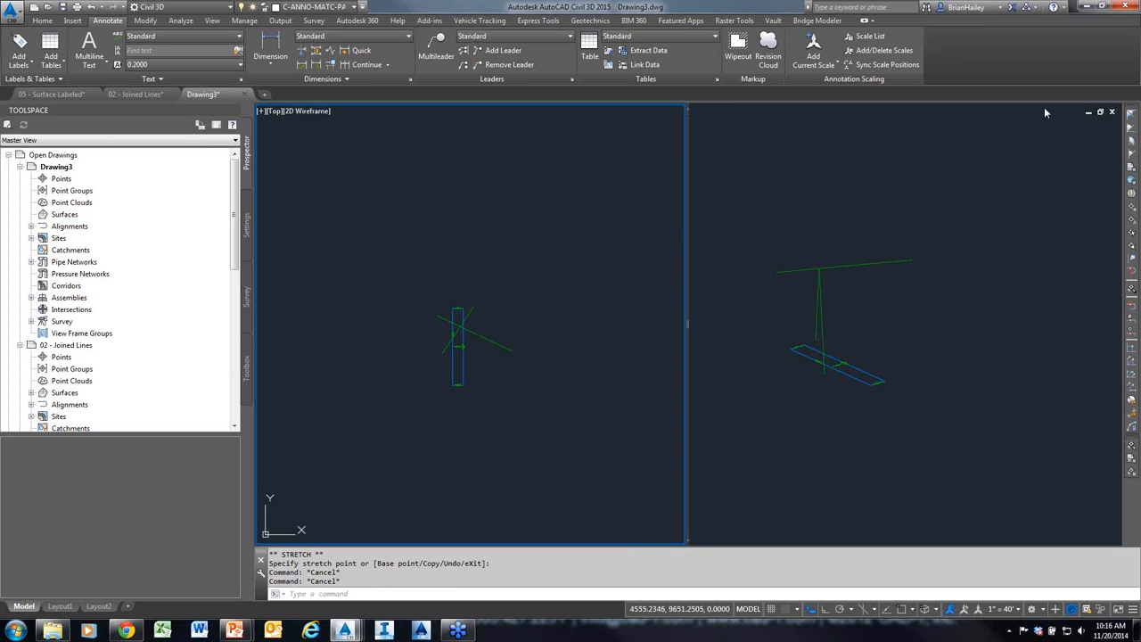
# Try to close the Drawing3 drawing
pyautogui.click(1112, 112)
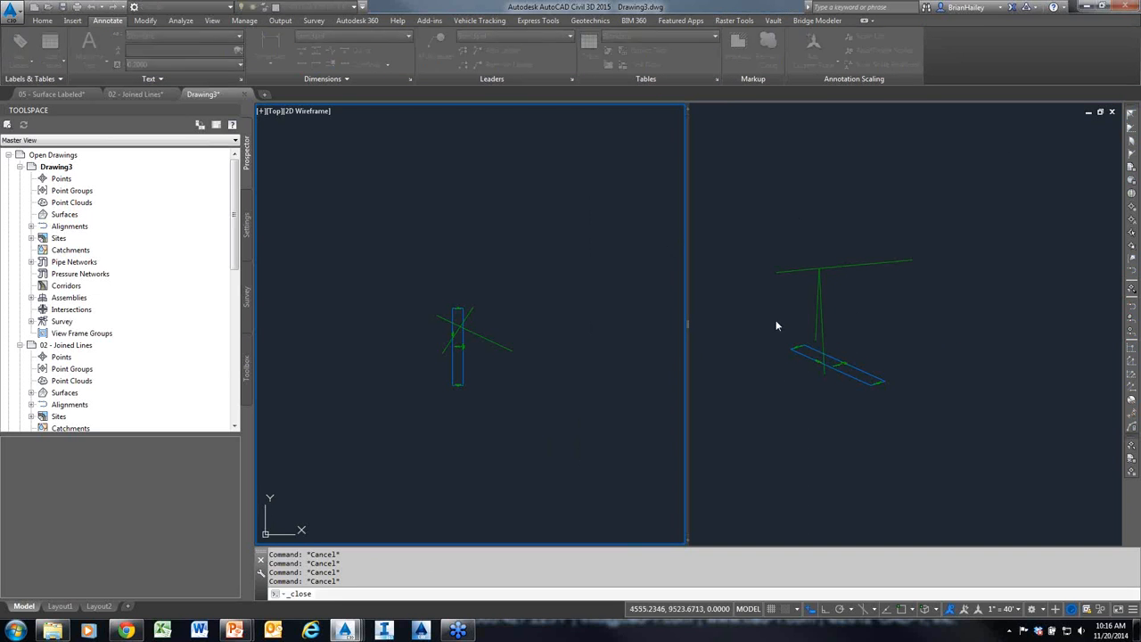
pyautogui.click(649, 347)
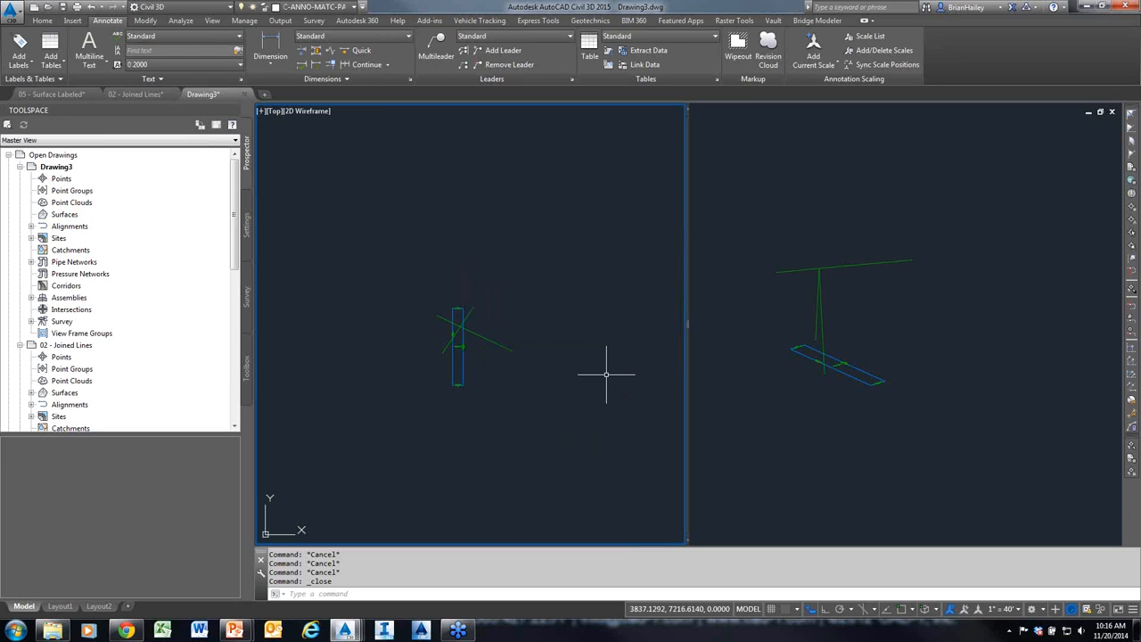
# Switch to the PowerPoint slide show with the Sites slide on topology
pyautogui.hotkey('alt', 'Tab')
pyautogui.hotkey('alt', 'Tab')
pyautogui.hotkey('alt', 'Tab')
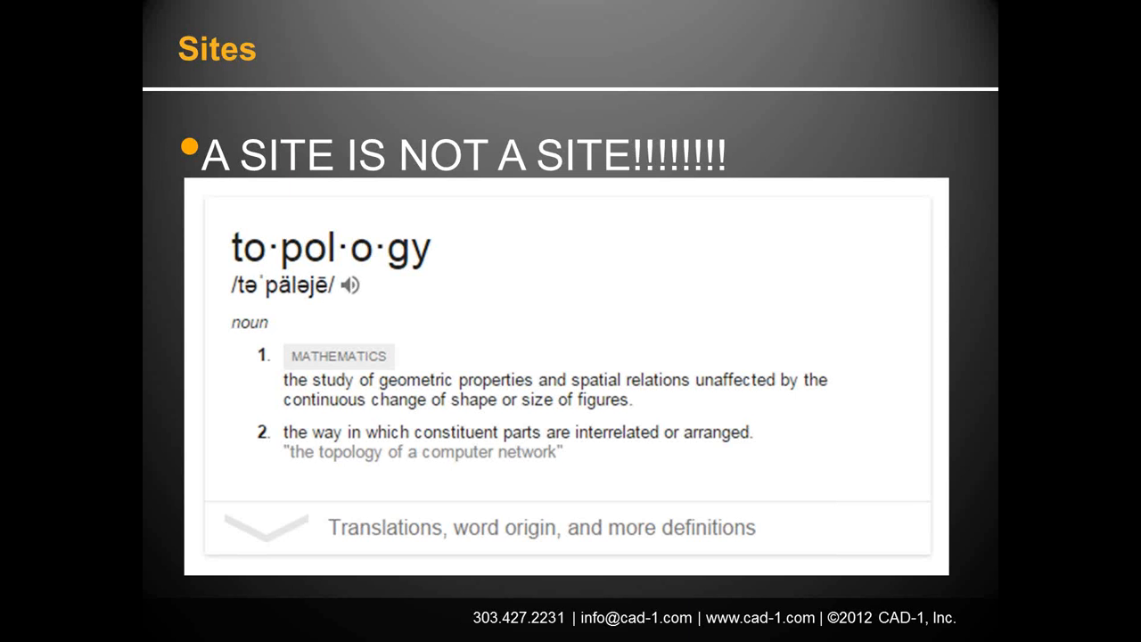
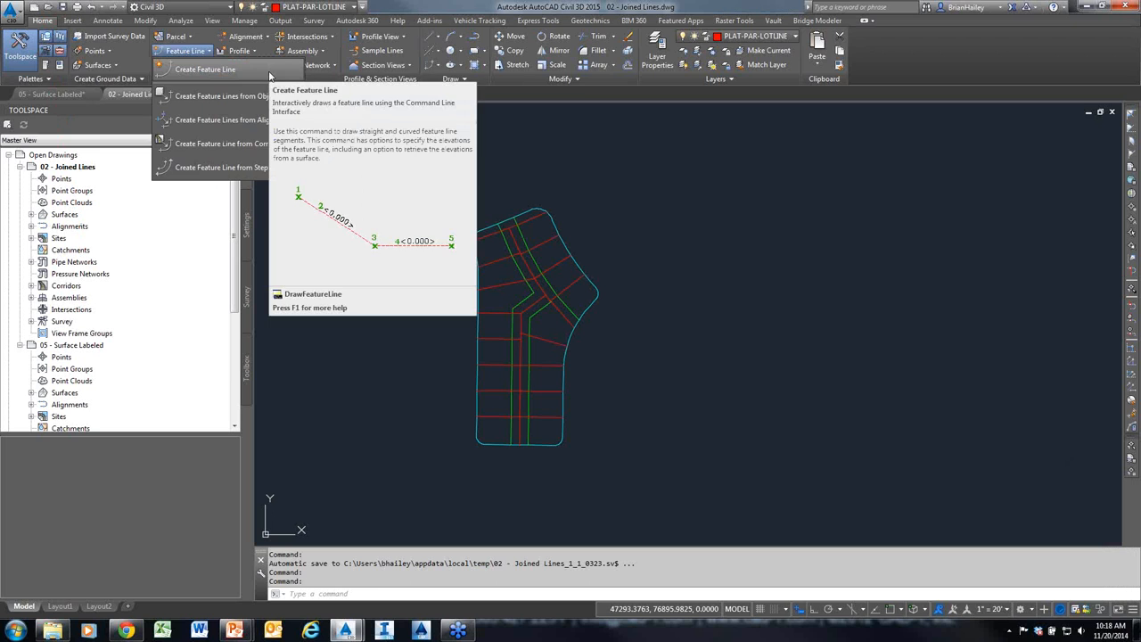
# Start the Create Feature Line command in the 02 - Joined Lines drawing and create a new site named "Delete Me" for it
pyautogui.click(266, 71)
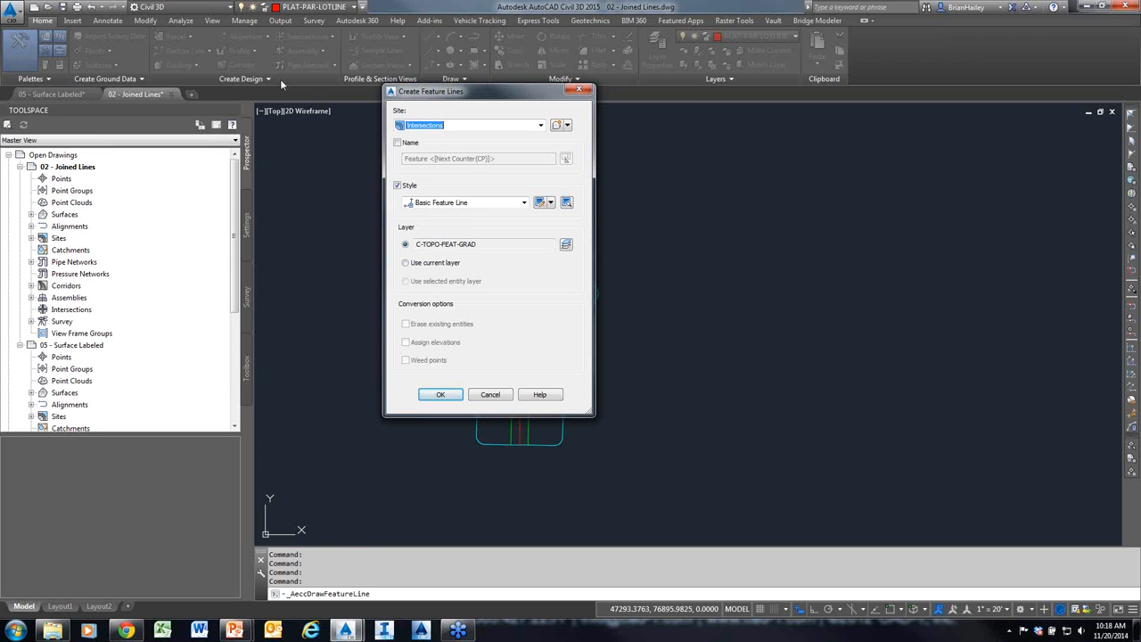
pyautogui.click(567, 126)
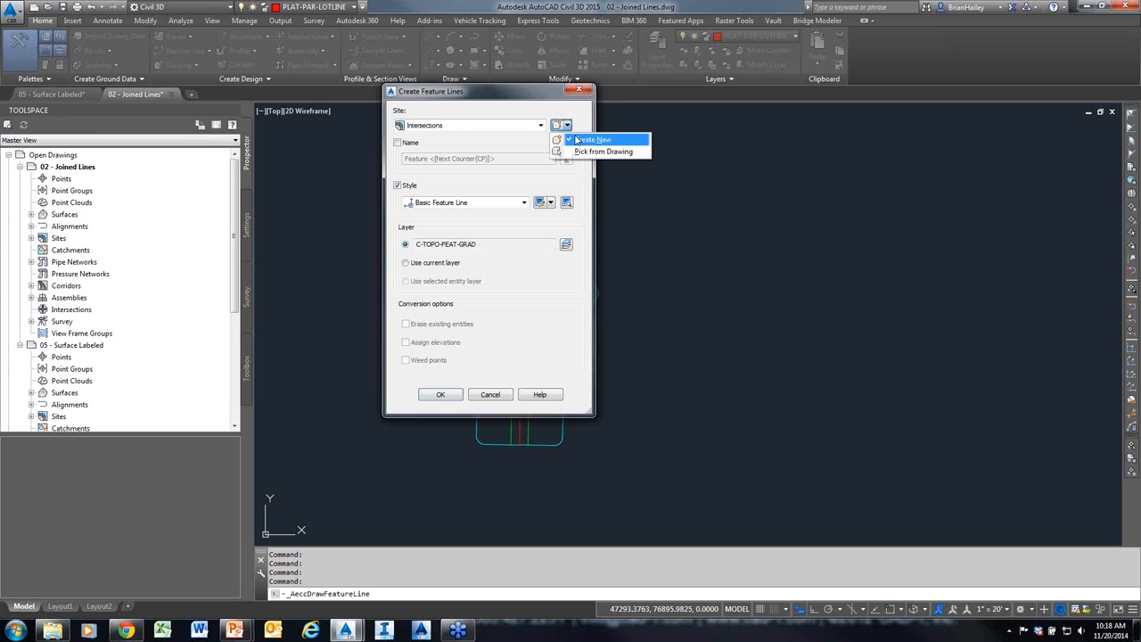
pyautogui.click(592, 140)
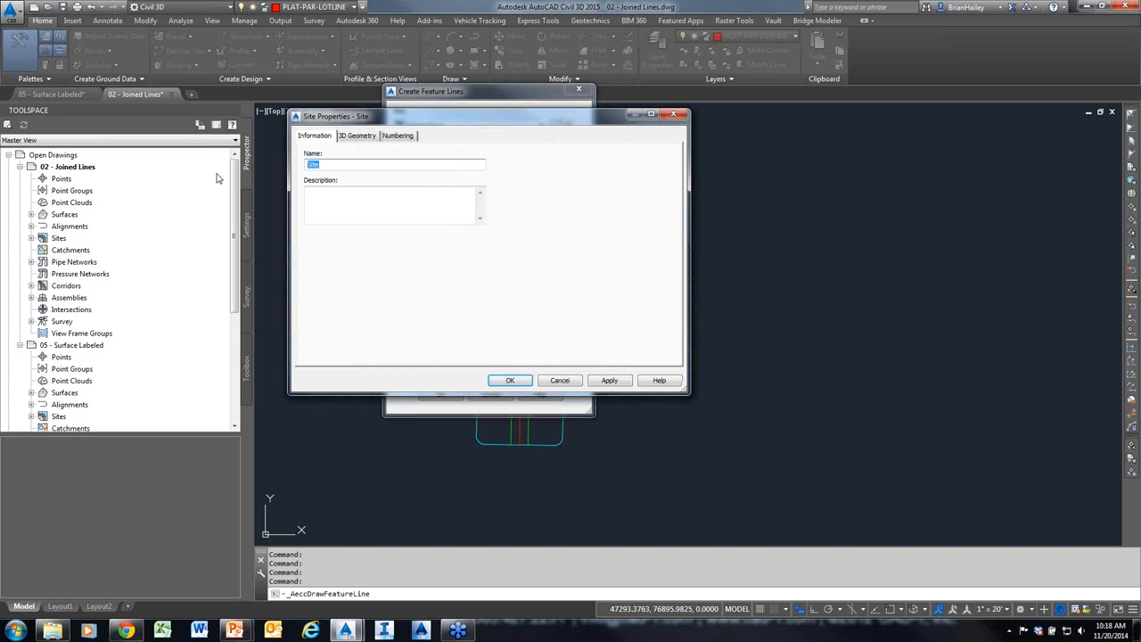
pyautogui.write('Delete Me')
pyautogui.click(510, 379)
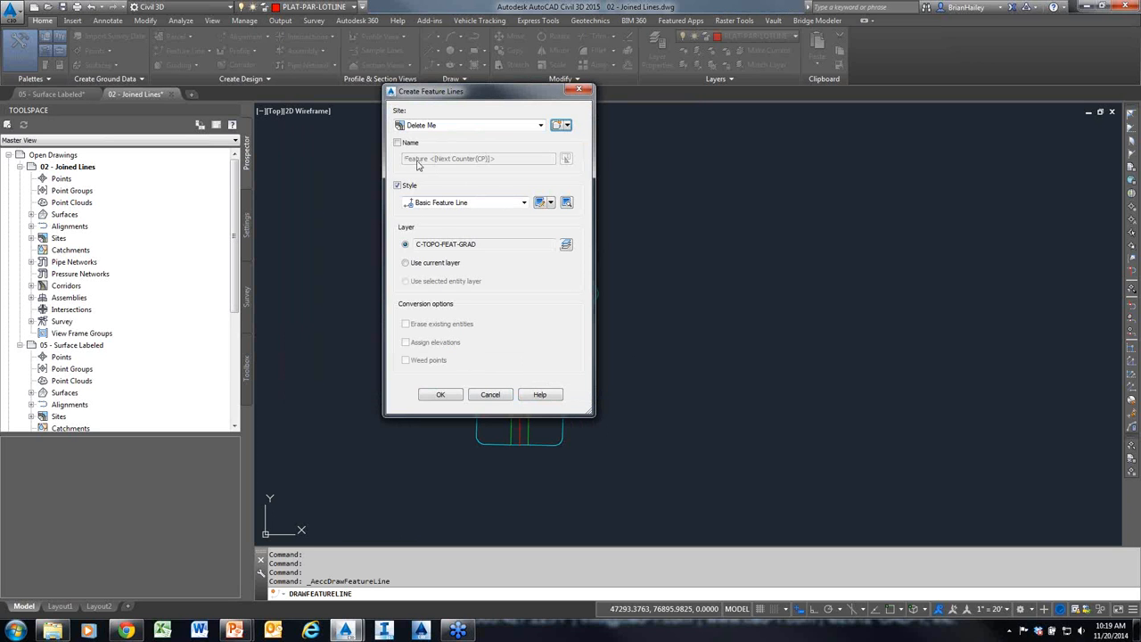
pyautogui.moveTo(250, 175); pyautogui.dragTo(389, 143)
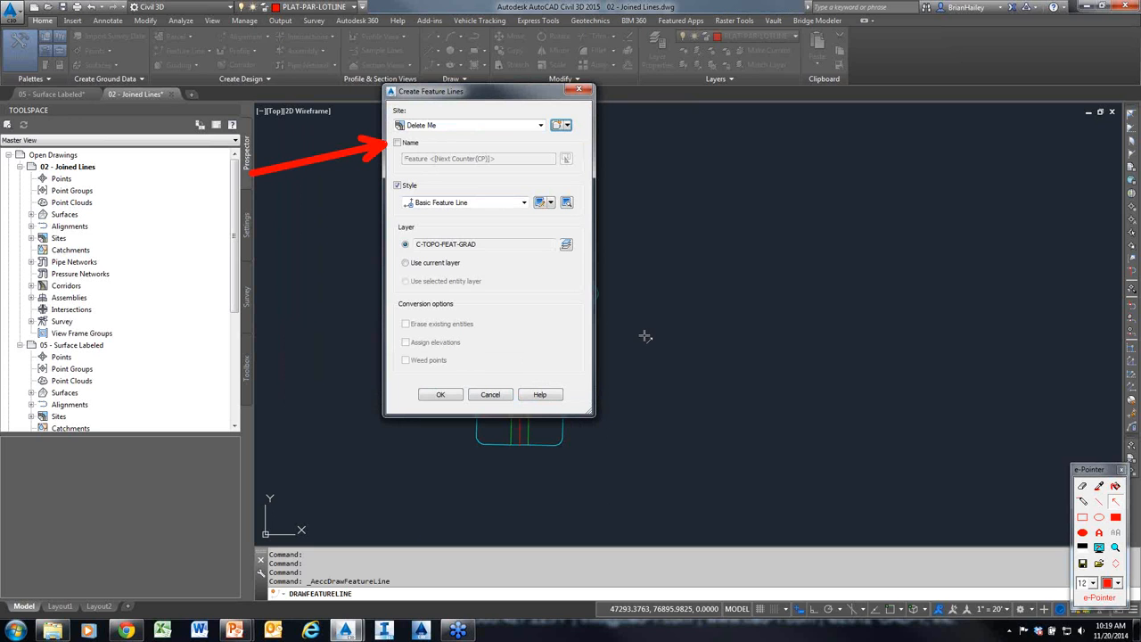
pyautogui.moveTo(268, 252); pyautogui.dragTo(385, 190)
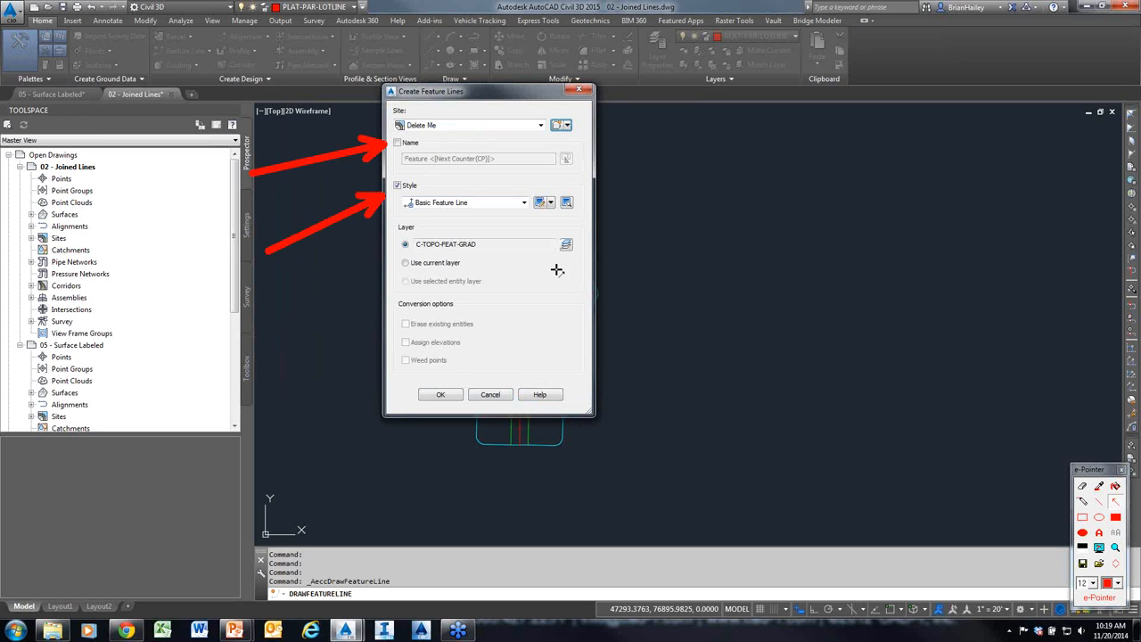
pyautogui.rightClick(709, 348)
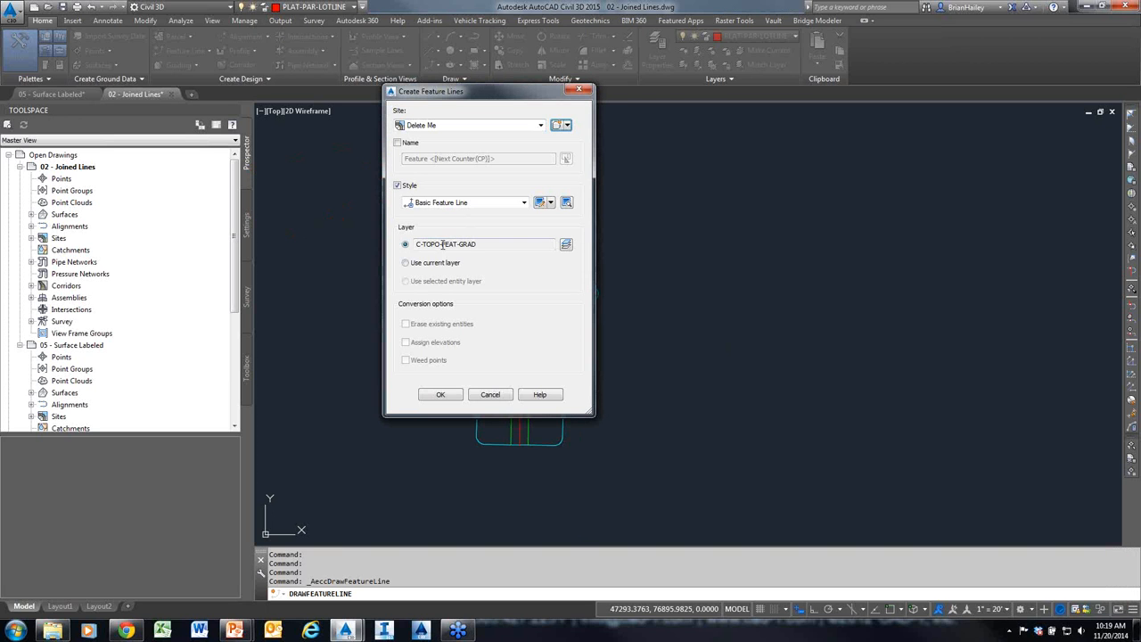
pyautogui.hotkey('ctrl', 'F1')
pyautogui.moveTo(206, 309); pyautogui.dragTo(386, 334)
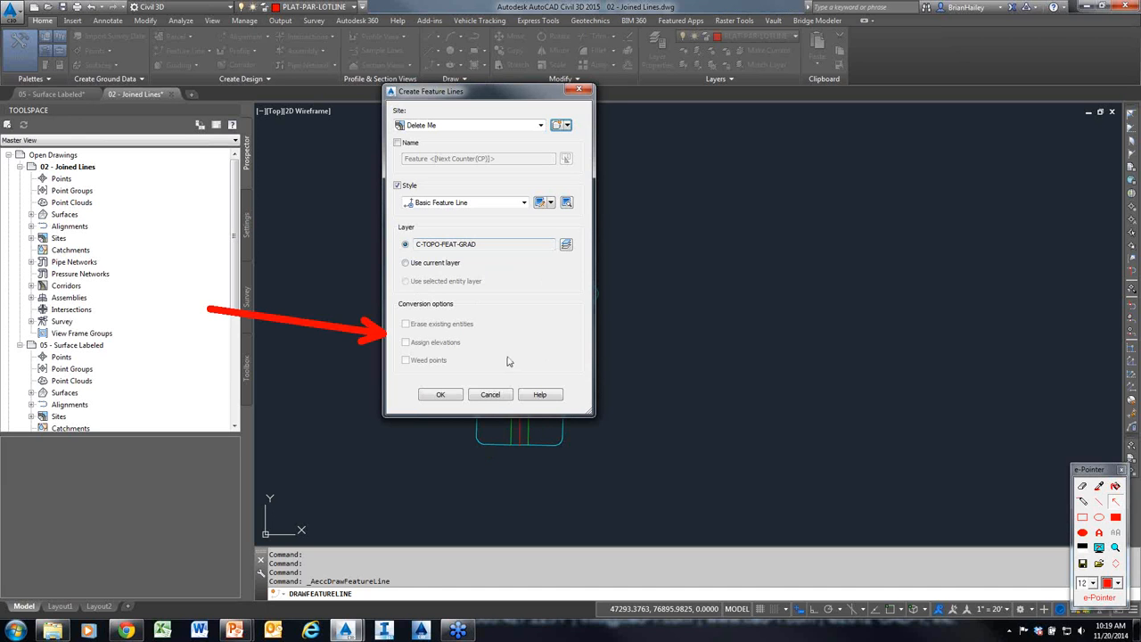
# Start a feature line in the Delete Me site east of the parcels at elevation 100, placing its second point about 176 ft away
pyautogui.hotkey('ctrl', 'F1')
pyautogui.click(441, 394)
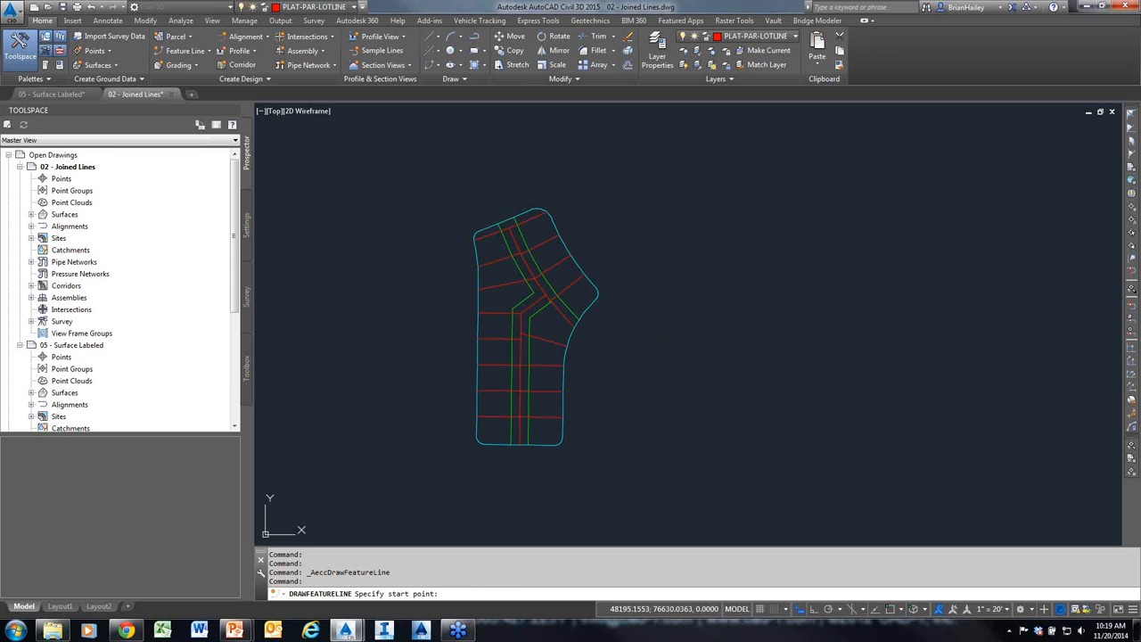
pyautogui.click(658, 280)
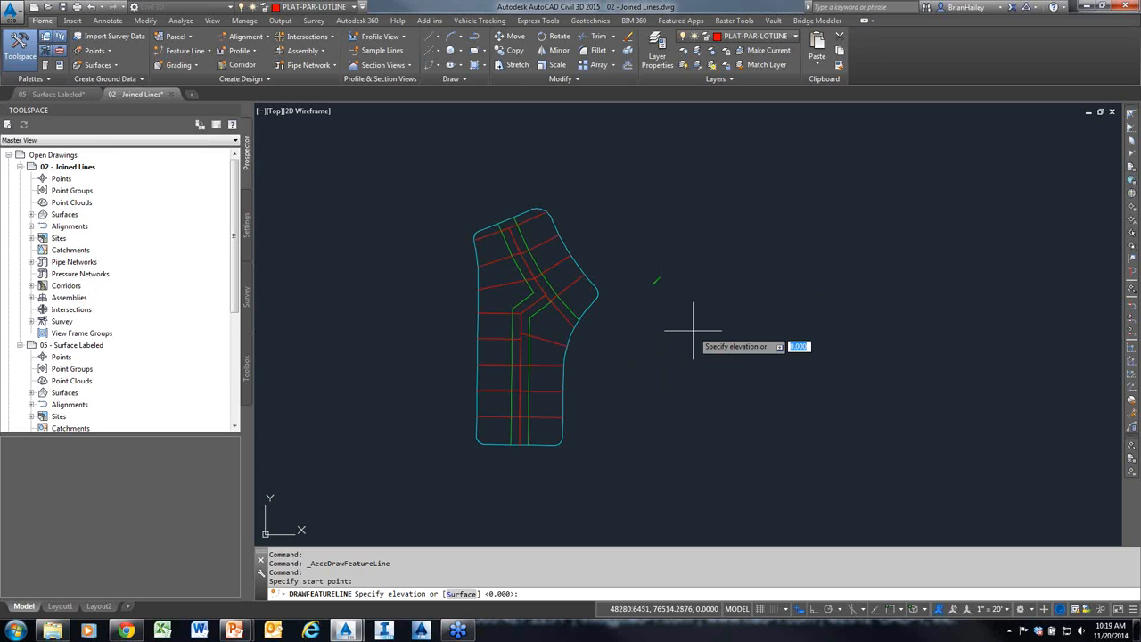
pyautogui.write('100')
pyautogui.press('Return')
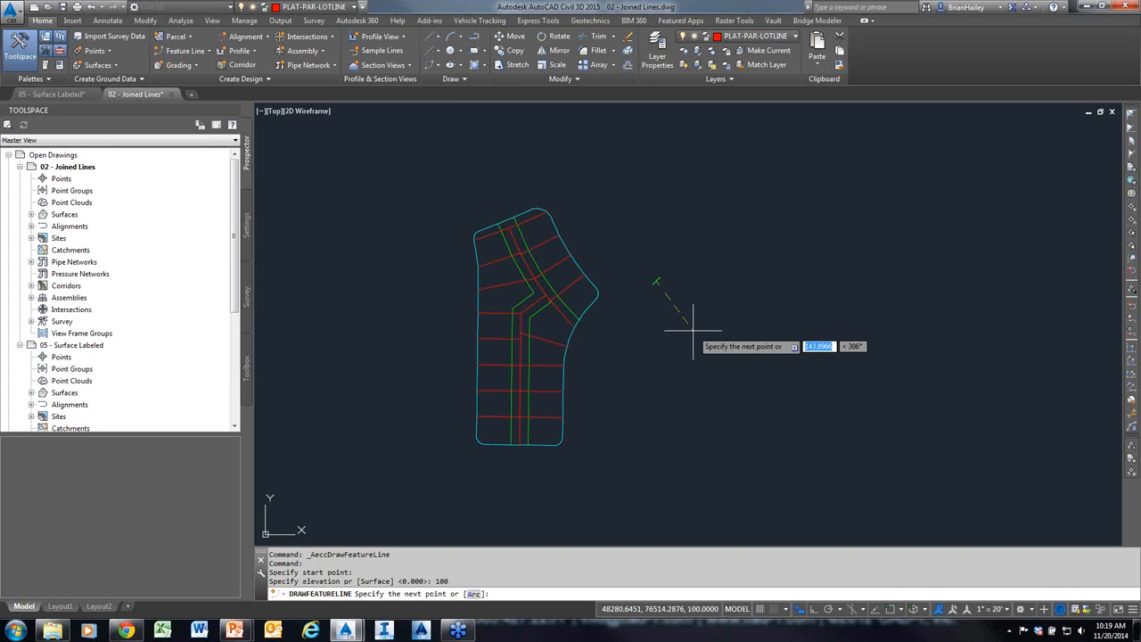
pyautogui.click(723, 243)
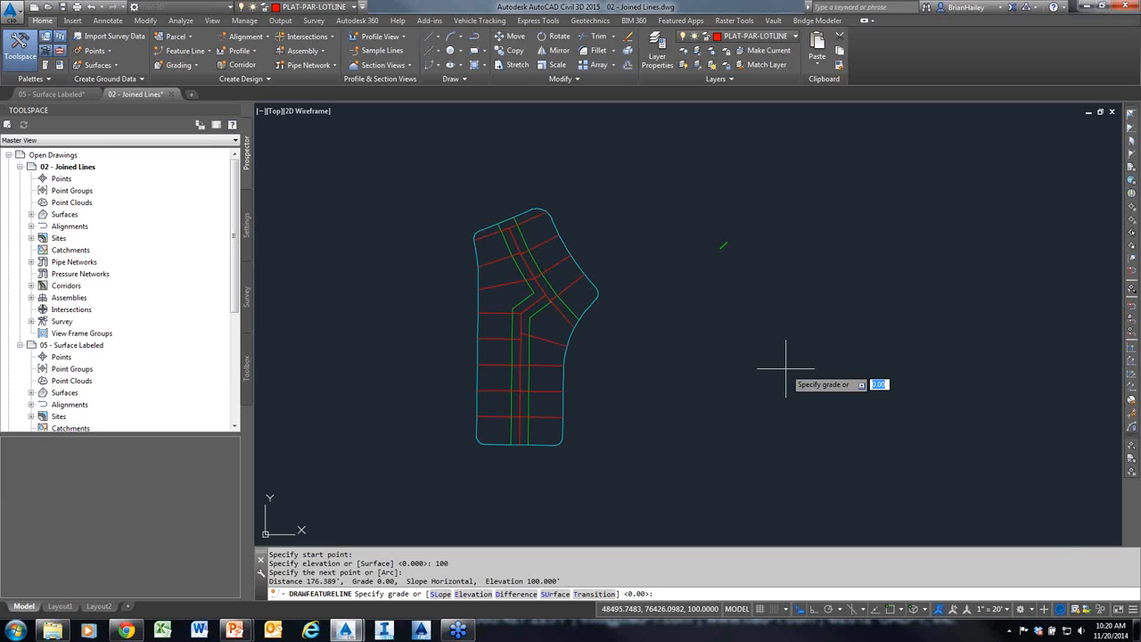
# Set a 2% grade for the feature line's first segment and end the line after that segment
pyautogui.moveTo(505, 359); pyautogui.dragTo(519, 563)
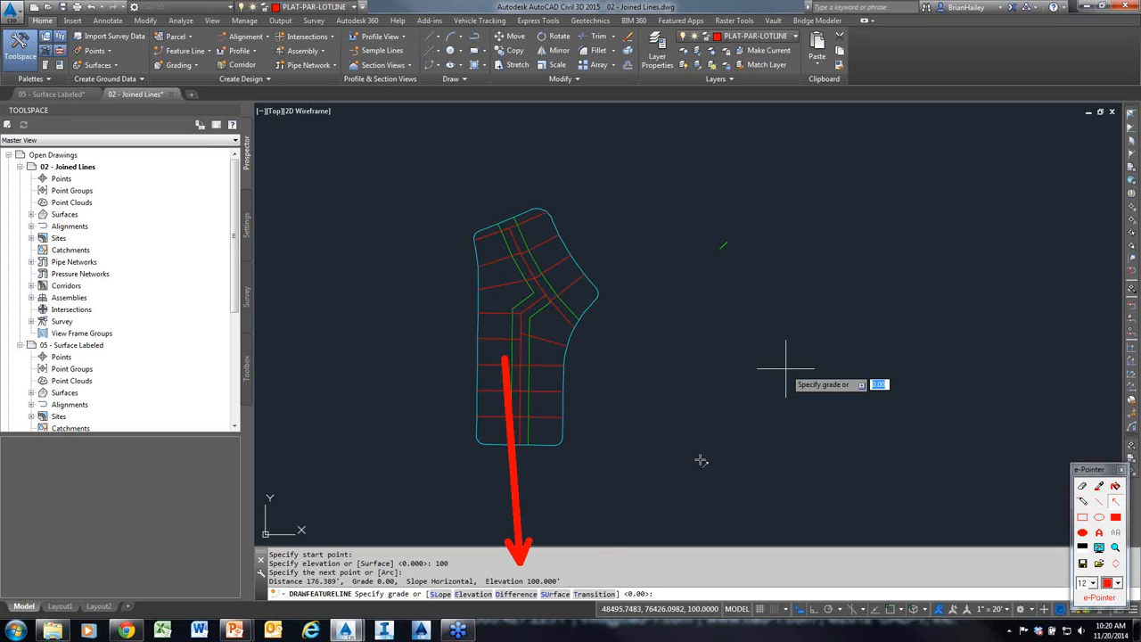
pyautogui.moveTo(624, 479); pyautogui.dragTo(609, 585)
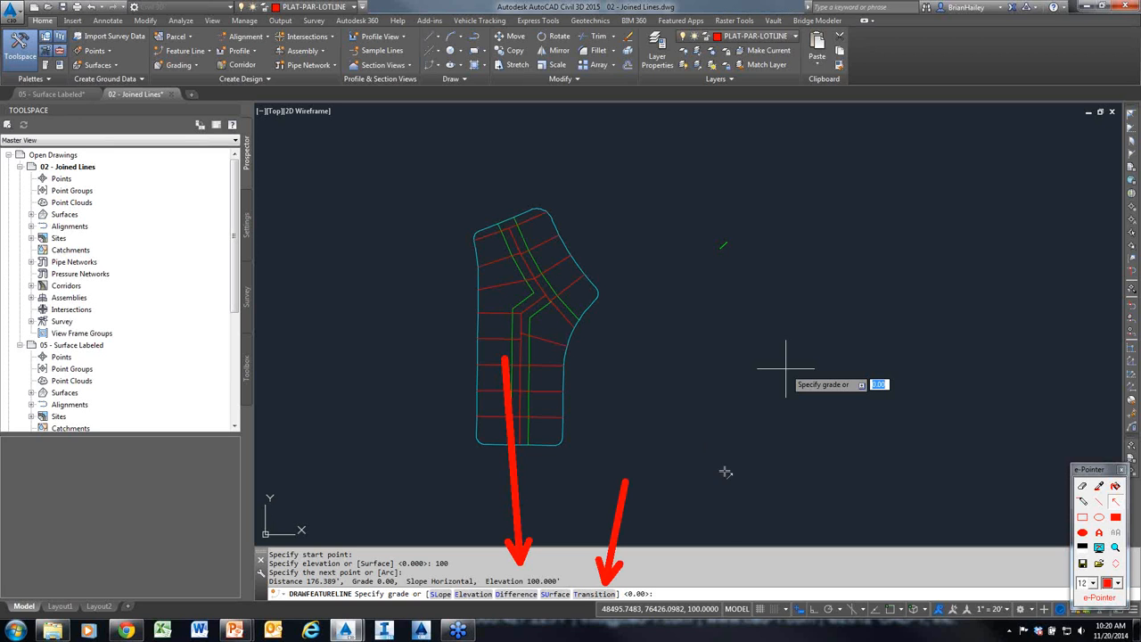
pyautogui.press('Escape')
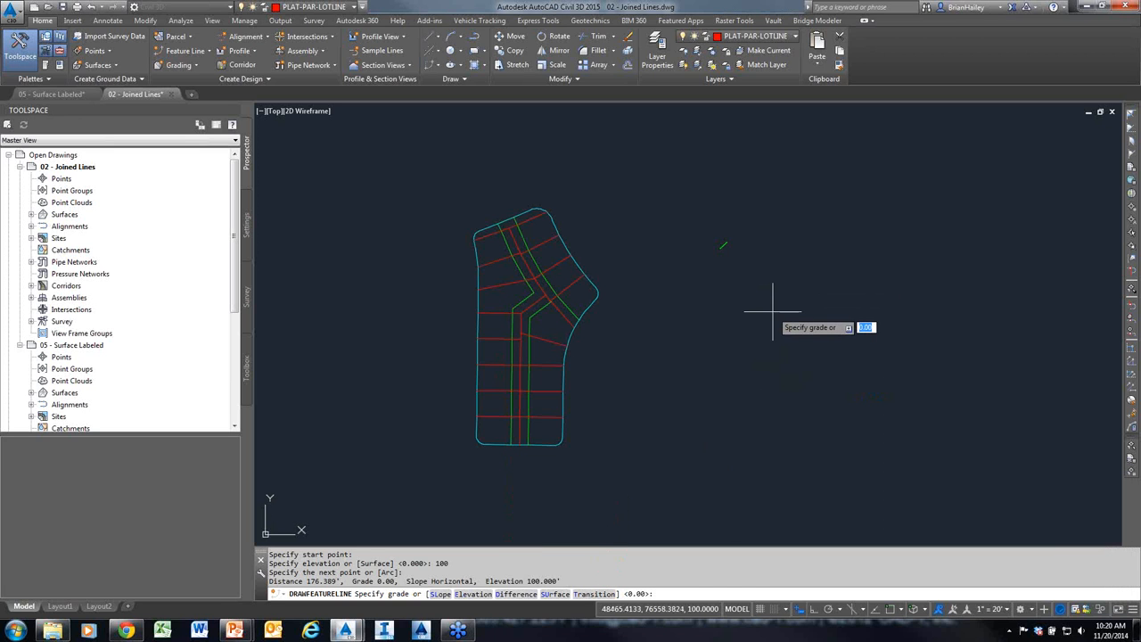
pyautogui.press('F8')
pyautogui.press('F8')
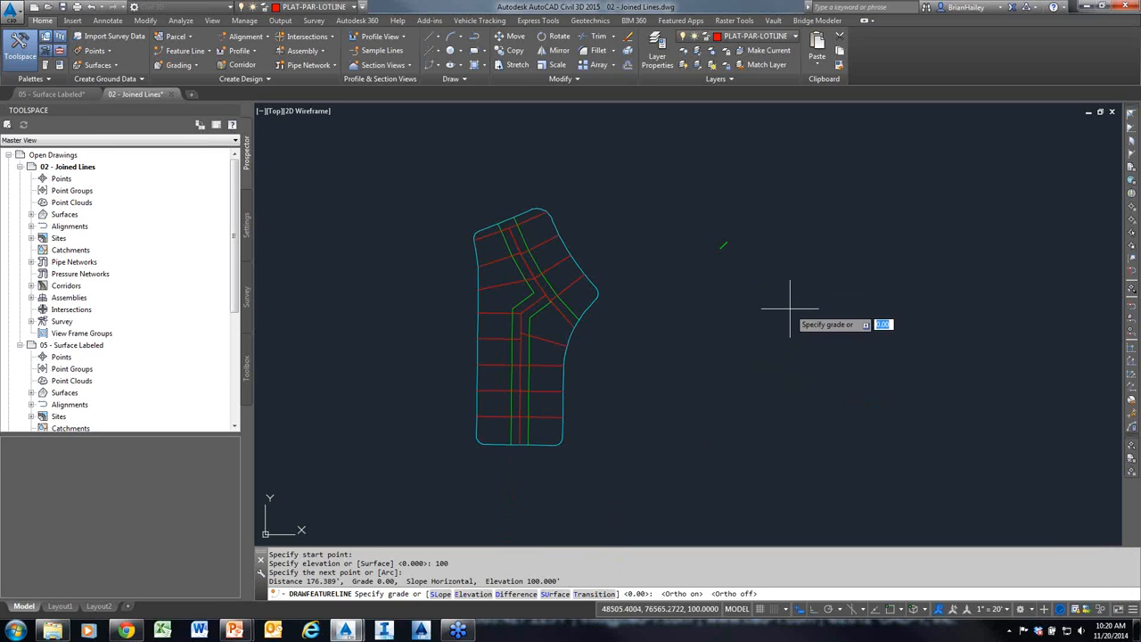
pyautogui.write('2')
pyautogui.press('Return')
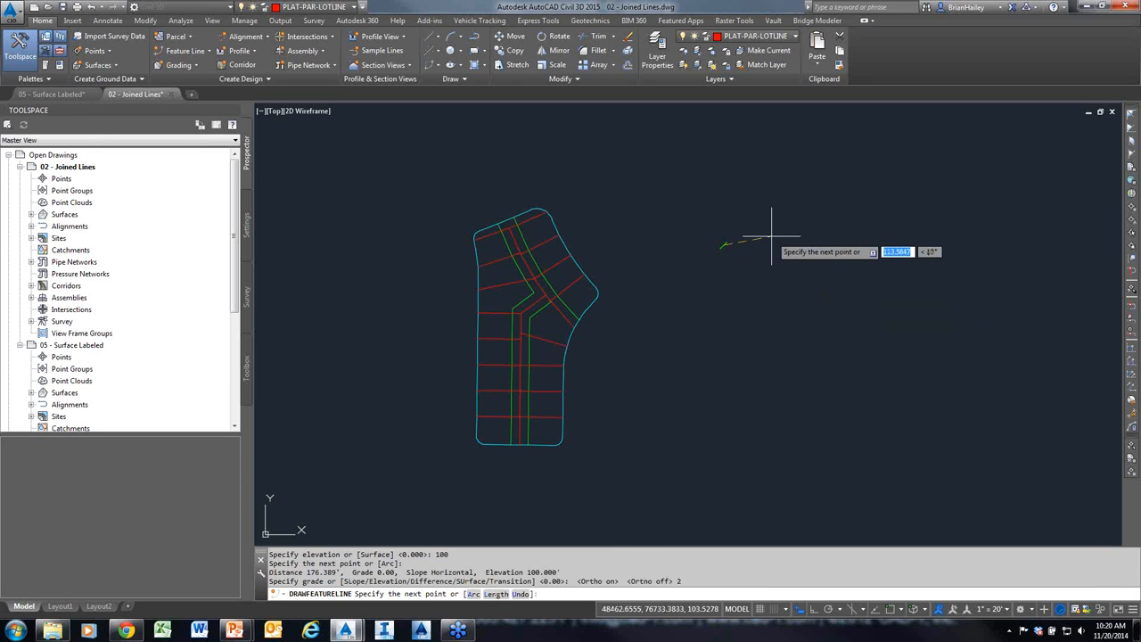
pyautogui.scroll(4, 758, 242)
pyautogui.scroll(-3, 754, 295)
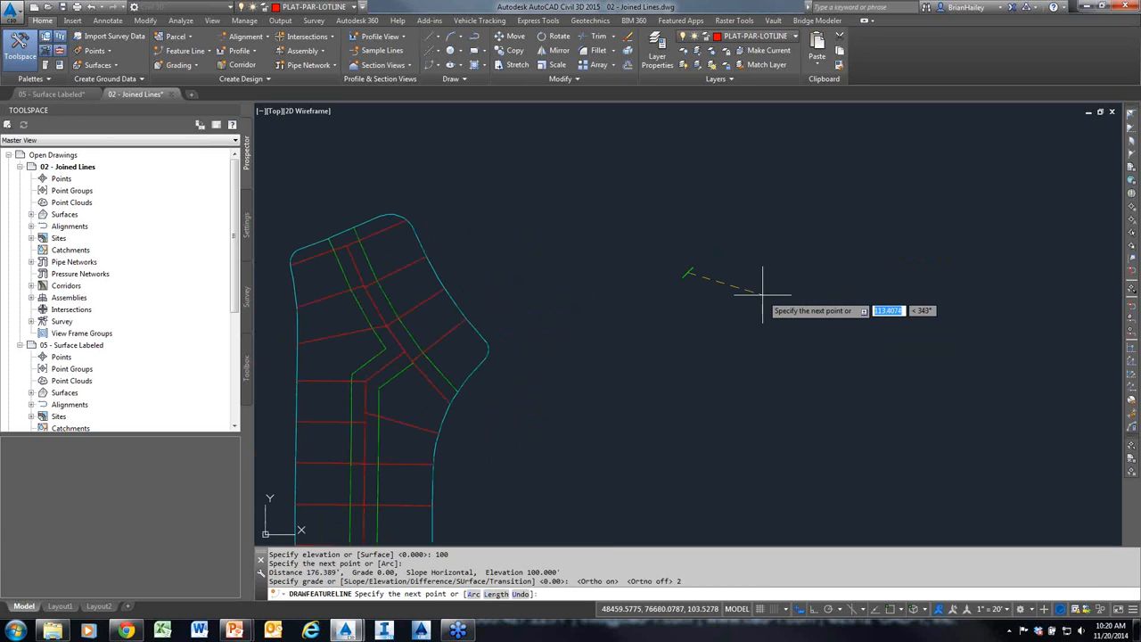
pyautogui.press('Escape')
pyautogui.press('Escape')
# Begin another feature line in the Delete Me site at elevation 100, with a first segment about 260 ft long at 2% grade
pyautogui.click(186, 51)
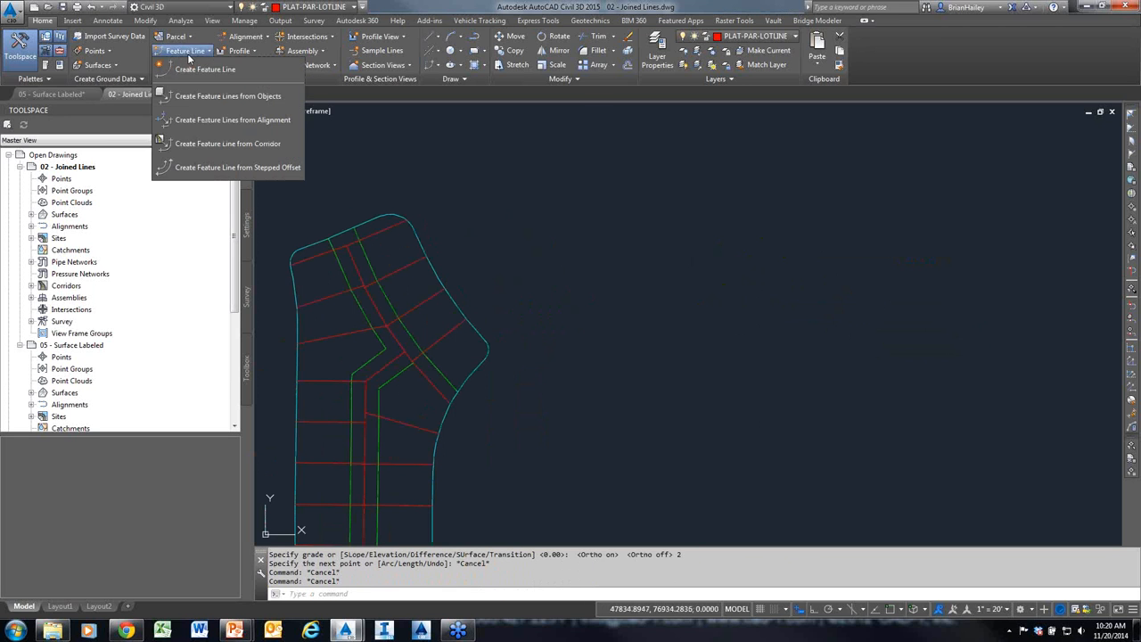
pyautogui.click(239, 73)
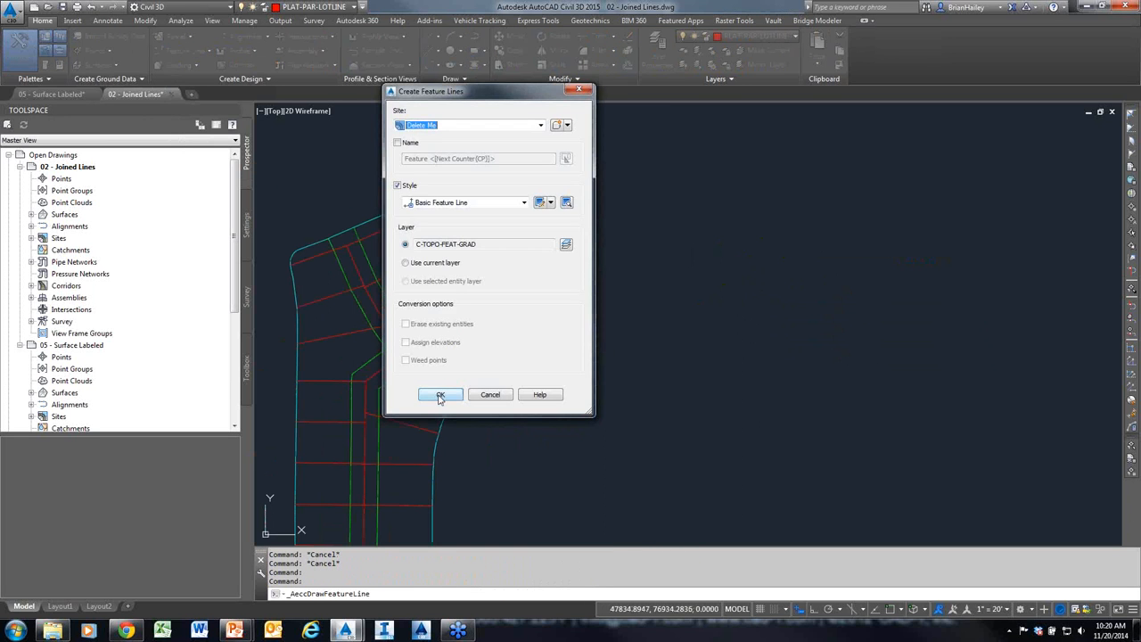
pyautogui.click(440, 394)
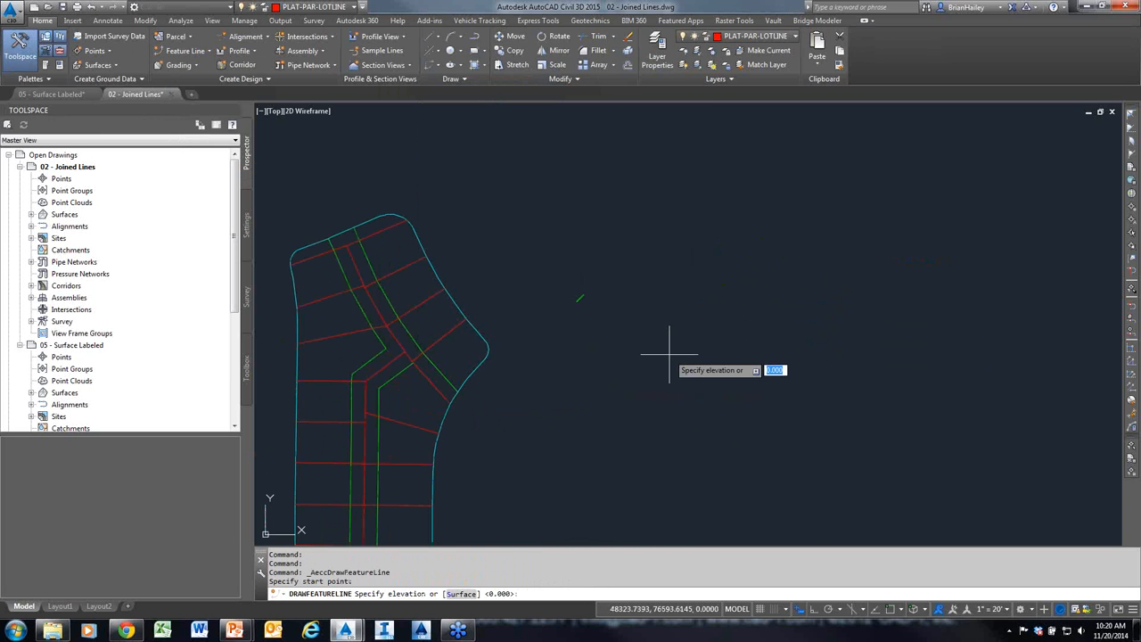
pyautogui.write('100')
pyautogui.press('Return')
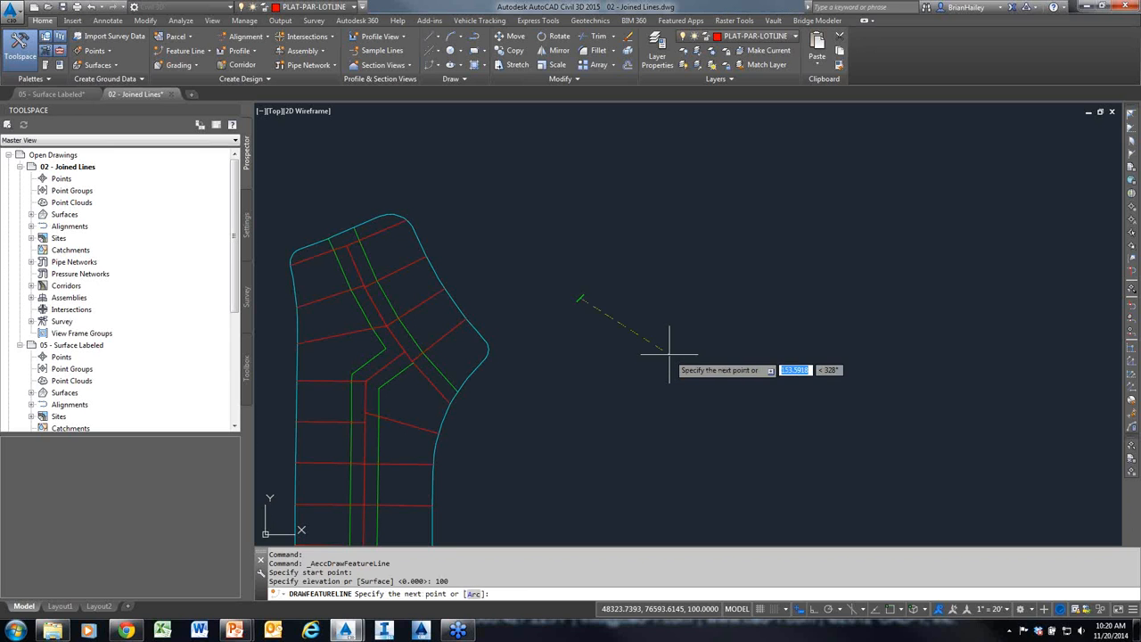
pyautogui.click(756, 265)
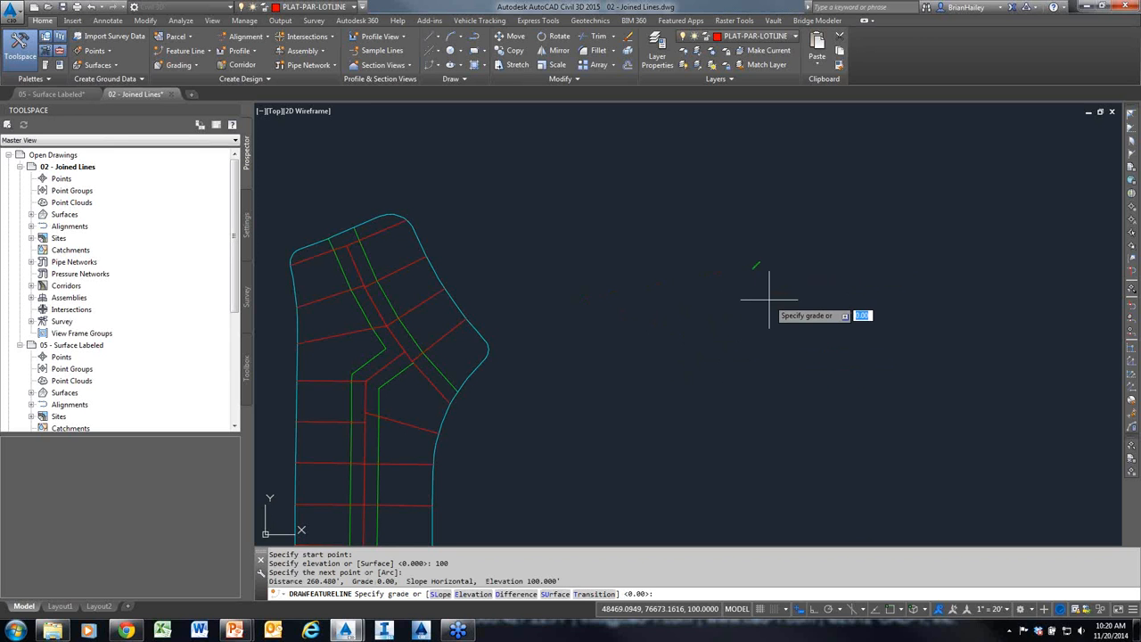
pyautogui.write('2')
pyautogui.press('Return')
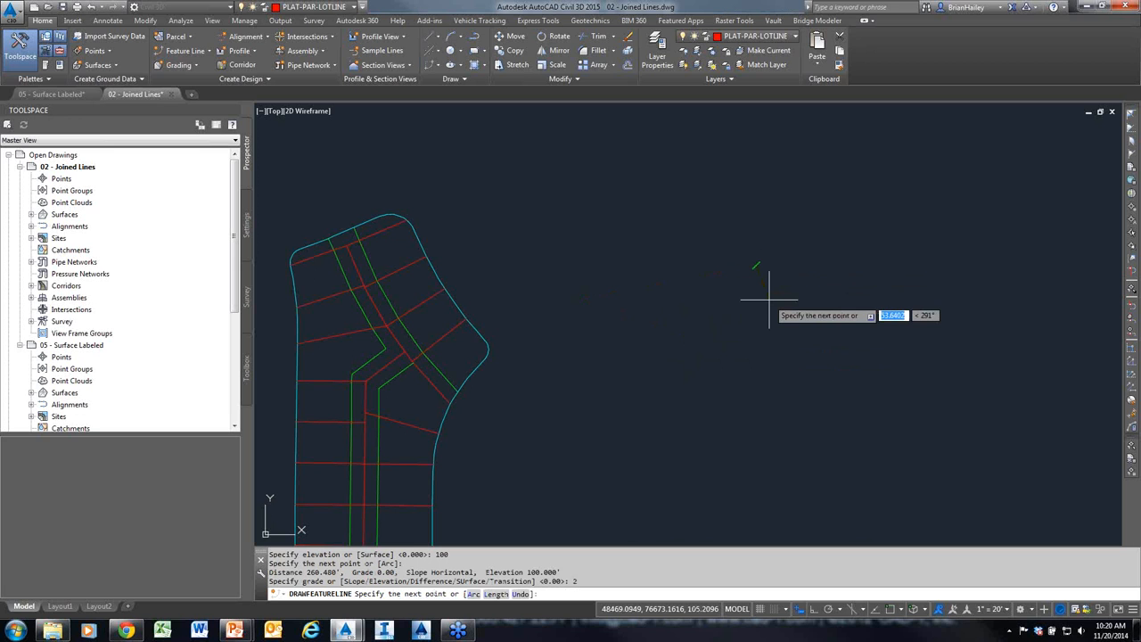
# Add a second segment about 246 ft long heading southeast at -10% grade and finish the feature line
pyautogui.click(859, 400)
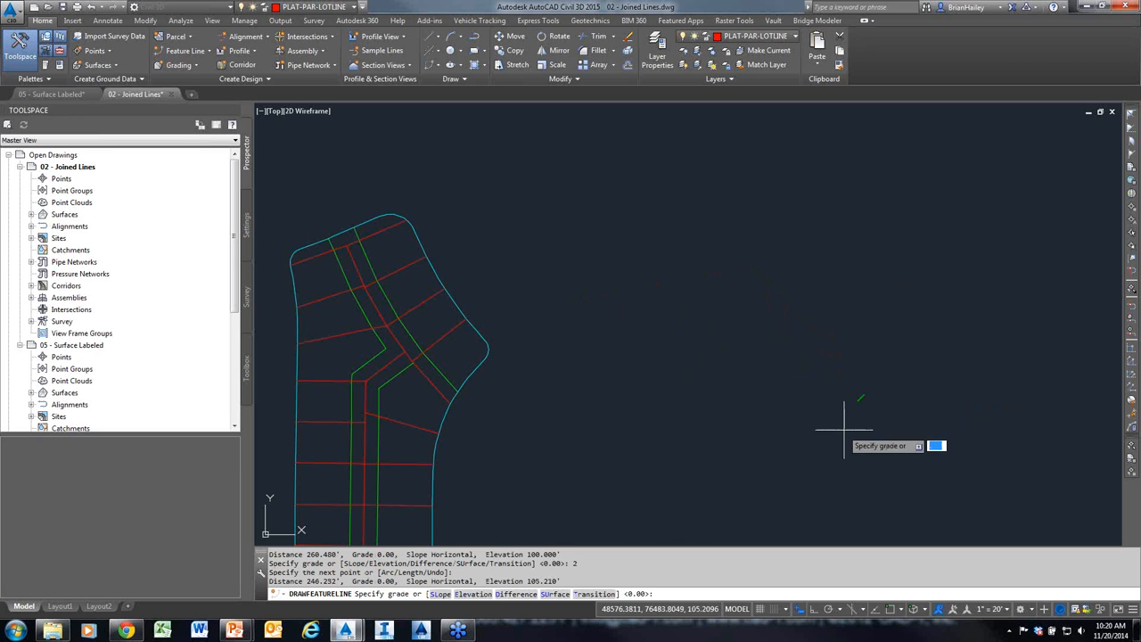
pyautogui.write('-')
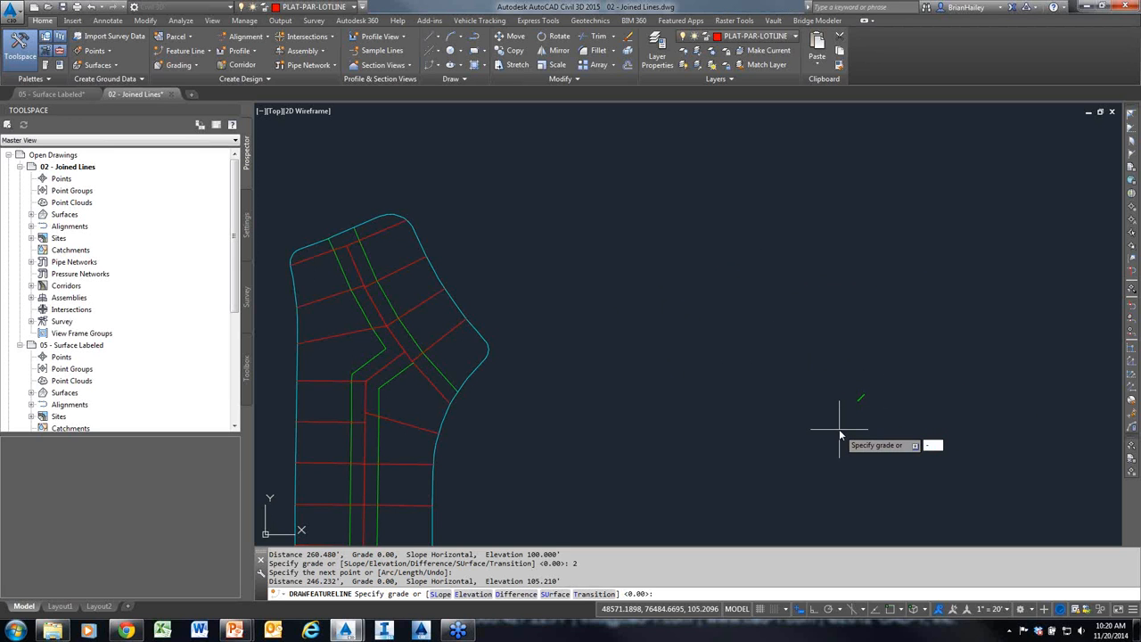
pyautogui.write('10')
pyautogui.press('Return')
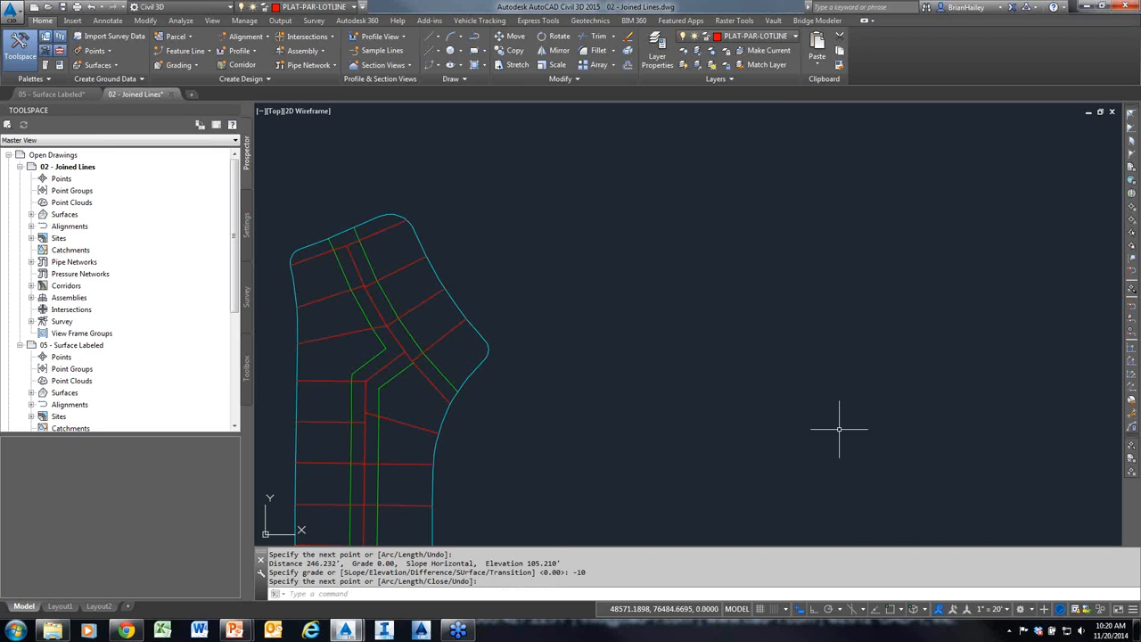
# Turn on all layers and move the two-segment feature line north into clear space away from the profile view
pyautogui.write('layon')
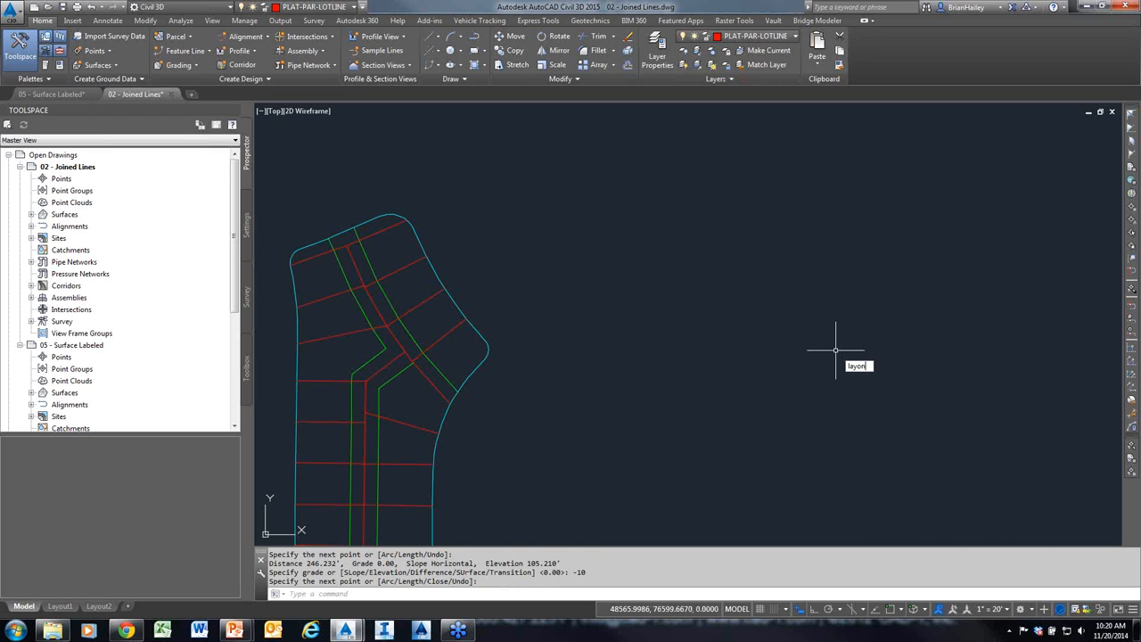
pyautogui.press('Return')
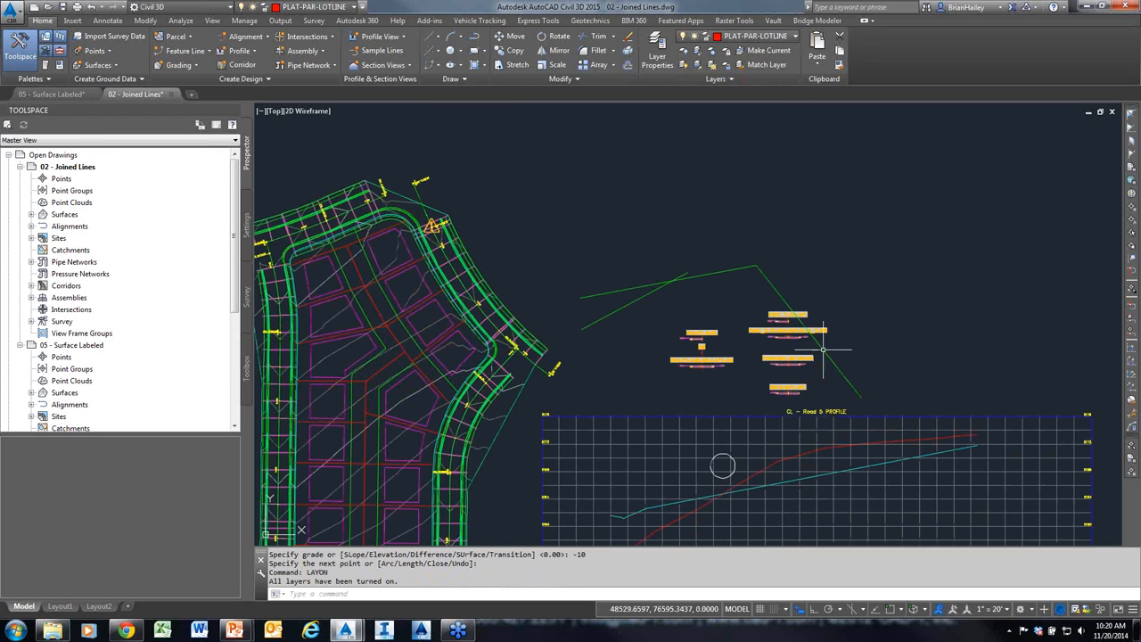
pyautogui.click(759, 274)
pyautogui.click(749, 259)
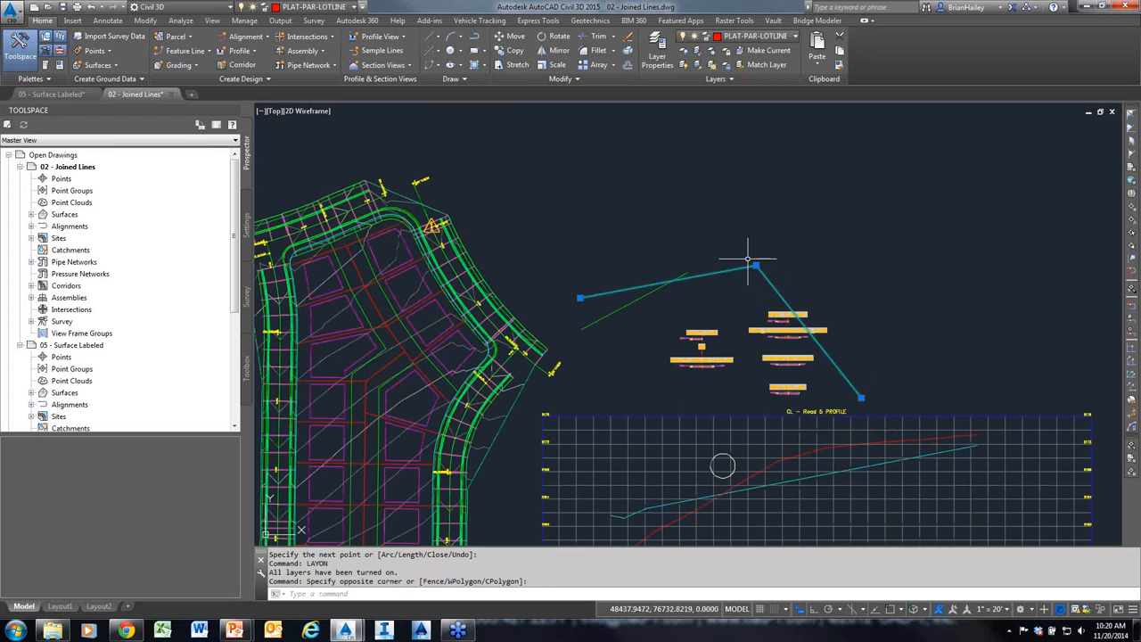
pyautogui.click(756, 266)
pyautogui.press('space')
pyautogui.scroll(-4, 755, 268)
pyautogui.moveTo(661, 271); pyautogui.dragTo(733, 280, button='middle')
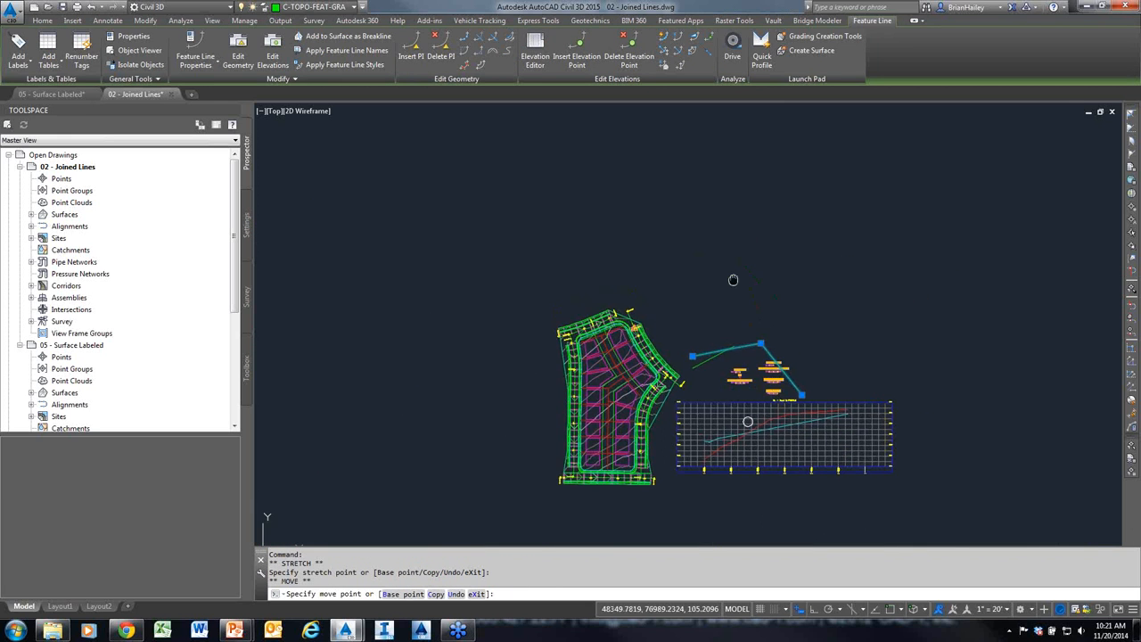
pyautogui.scroll(4, 733, 280)
pyautogui.press('Escape')
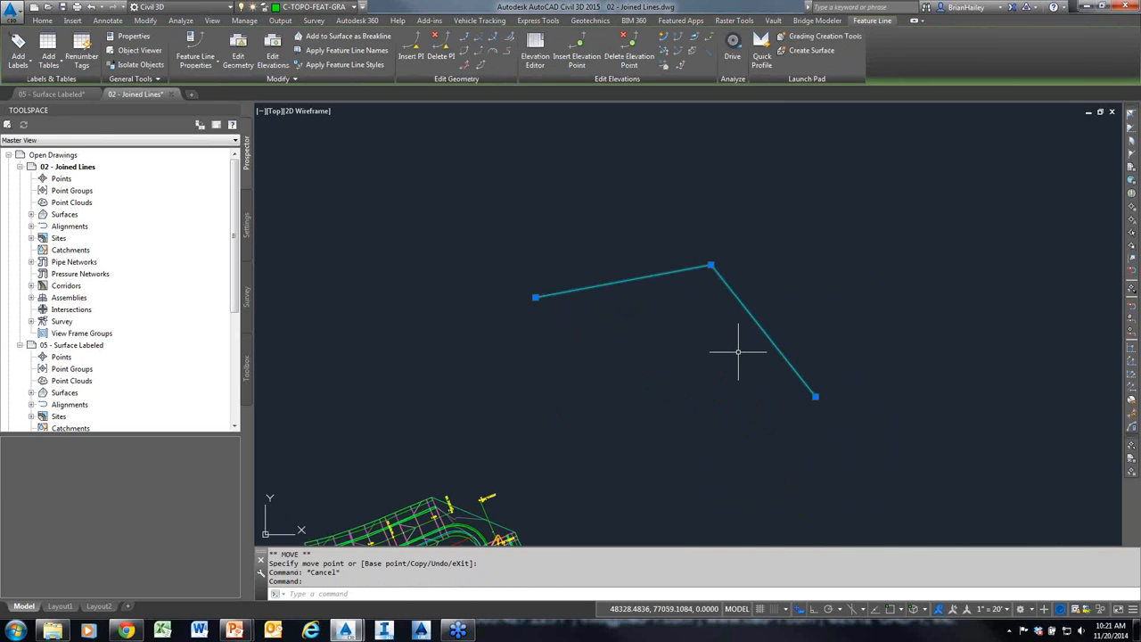
# Identify the coordinates and elevation of the feature line's west endpoint with the ID command and an endpoint snap
pyautogui.write('ID')
pyautogui.press('Return')
pyautogui.write('end')
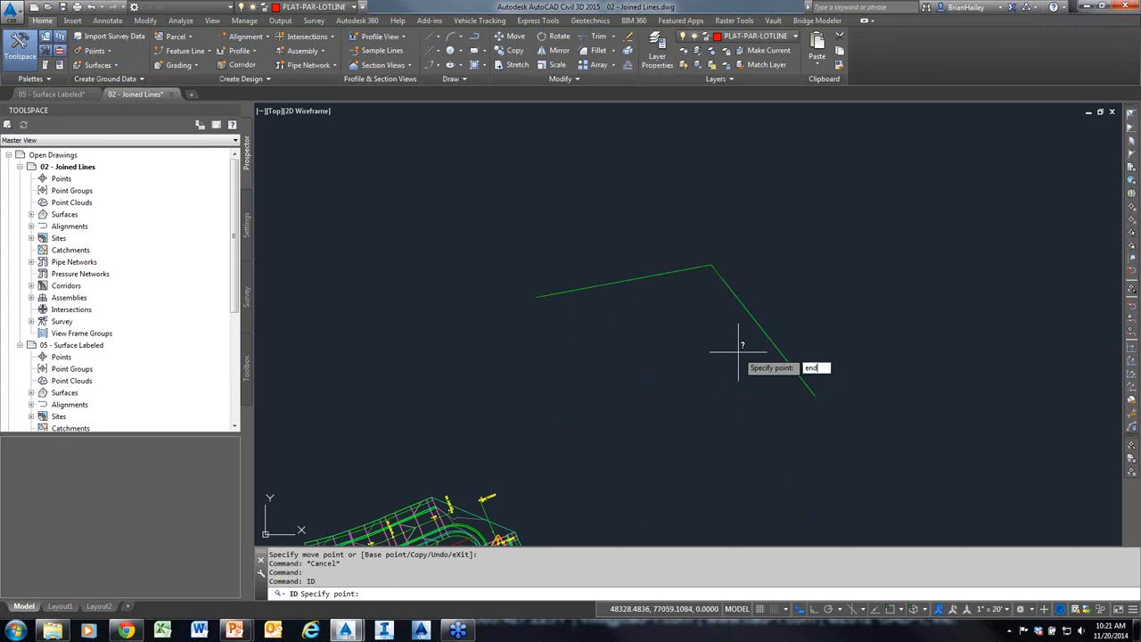
pyautogui.press('Return')
pyautogui.click(550, 296)
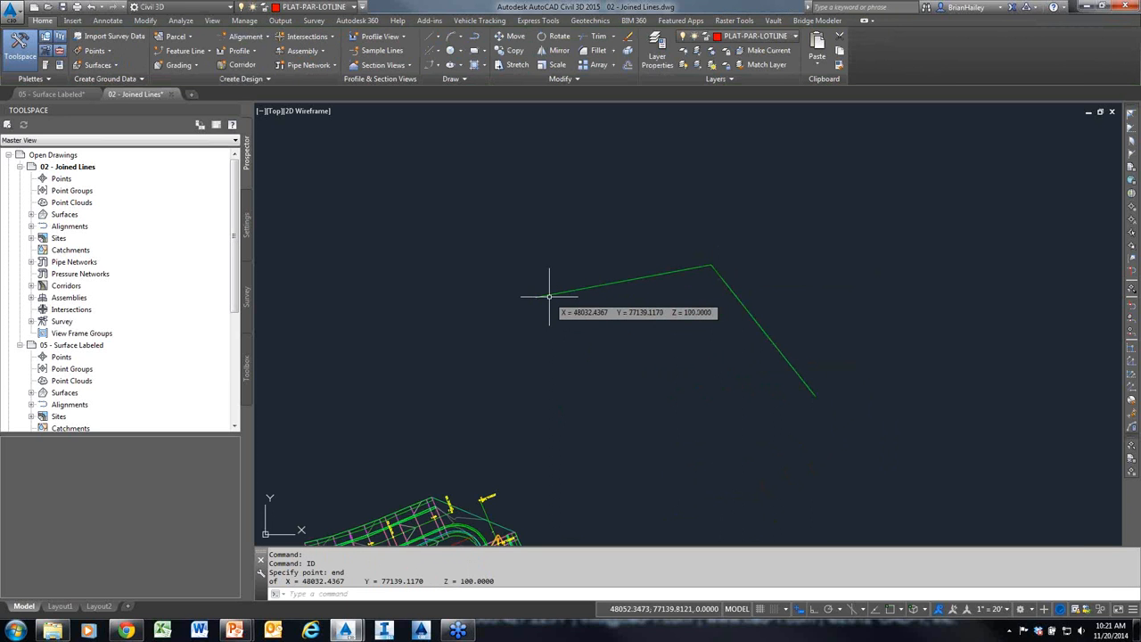
pyautogui.moveTo(652, 401); pyautogui.dragTo(686, 327)
pyautogui.press('Escape')
# Identify the coordinates and elevation of the feature line's middle vertex using an endpoint snap
pyautogui.press('space')
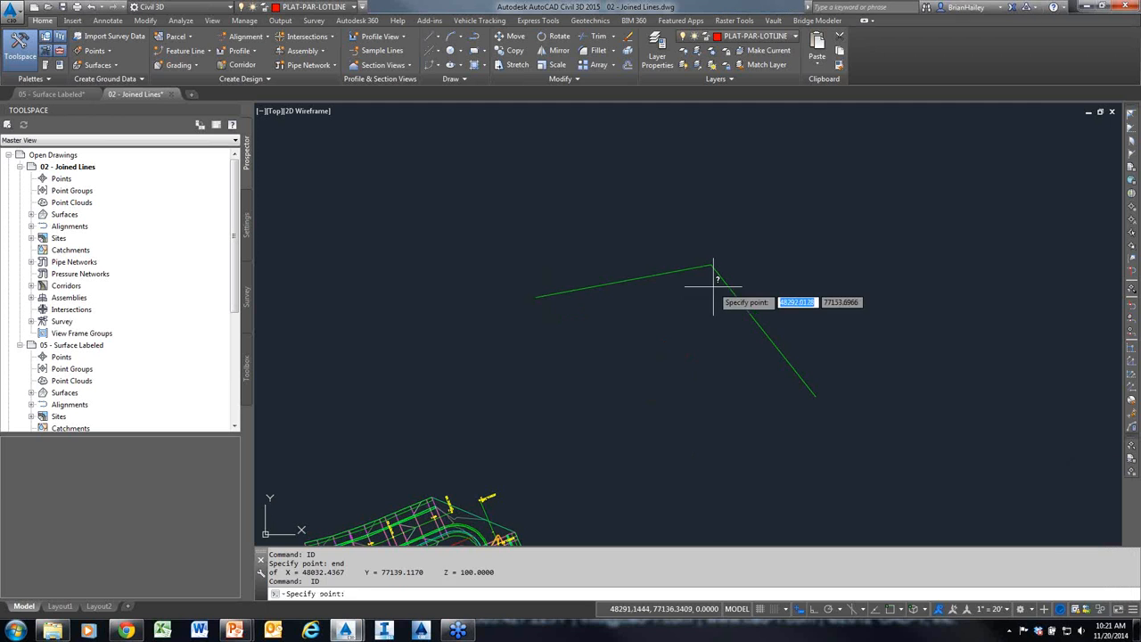
pyautogui.keyDown('shift'); pyautogui.rightClick(710, 271); pyautogui.keyUp('shift')
pyautogui.press('e')
pyautogui.click(711, 269)
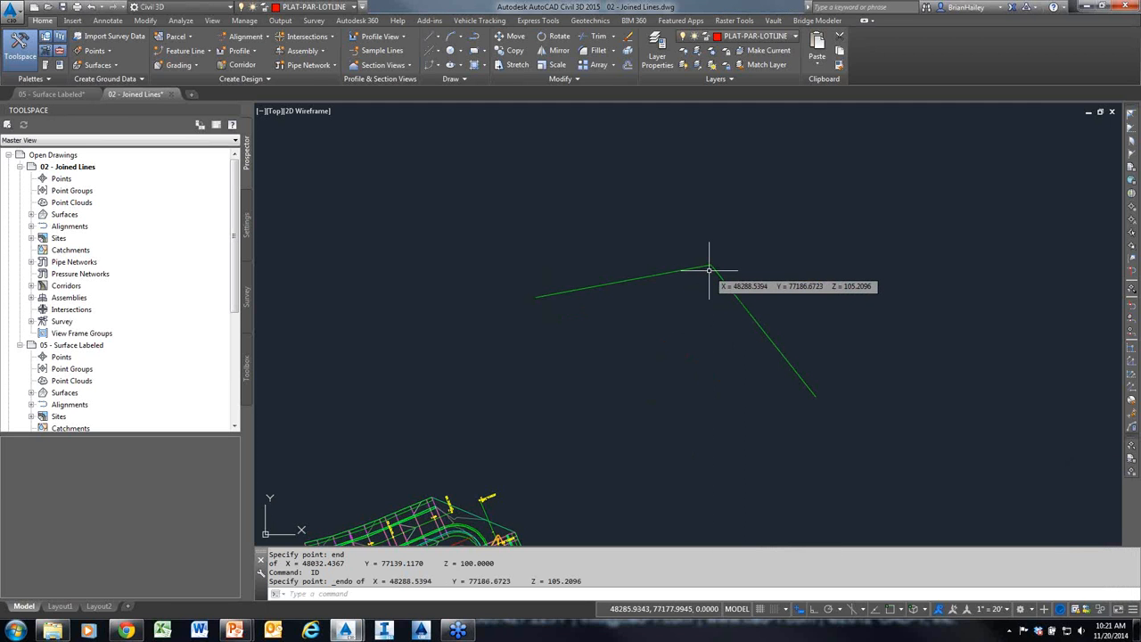
pyautogui.moveTo(765, 435); pyautogui.dragTo(857, 297)
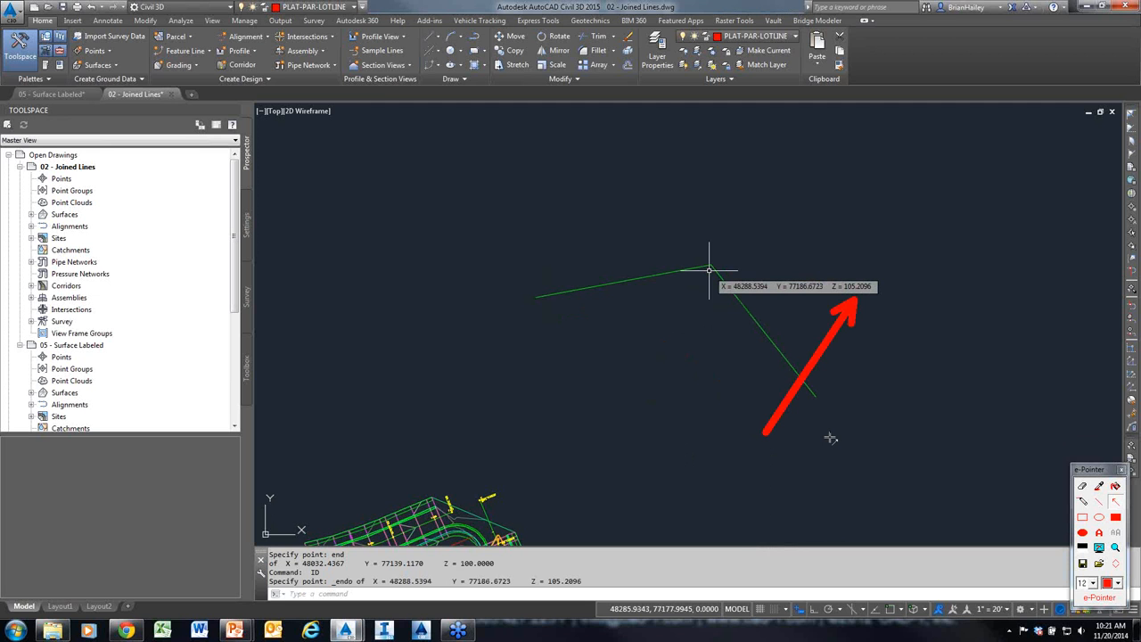
pyautogui.press('Escape')
# Identify the coordinates and elevation of the feature line's southeast endpoint using an endpoint snap
pyautogui.press('Return')
pyautogui.keyDown('shift'); pyautogui.rightClick(815, 403); pyautogui.keyUp('shift')
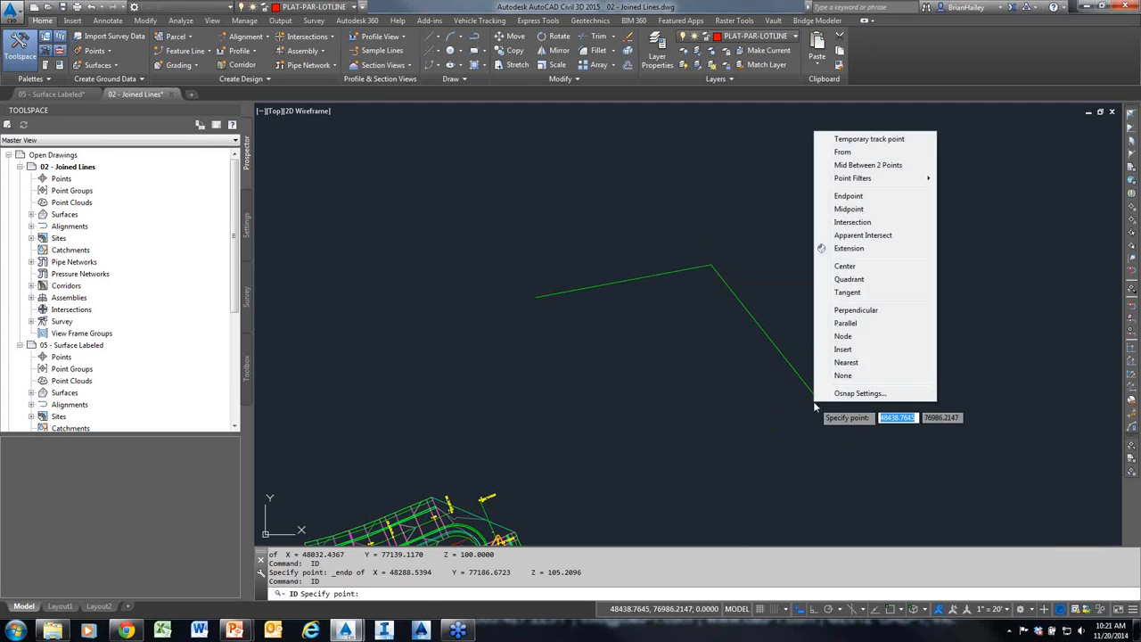
pyautogui.press('e')
pyautogui.click(827, 435)
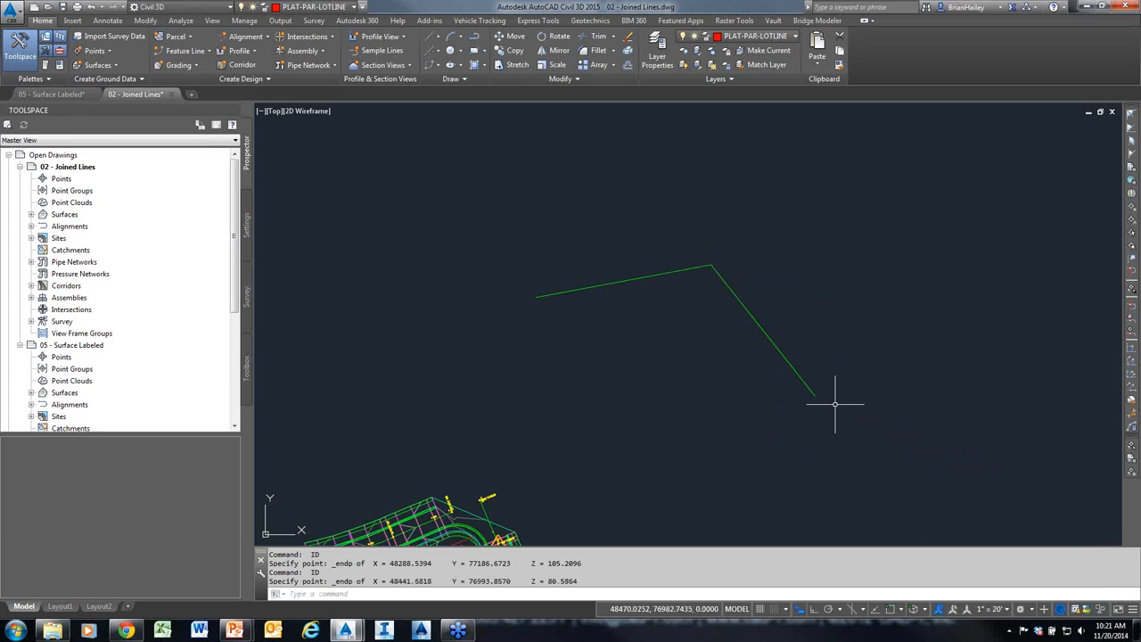
pyautogui.hotkey('ctrl', 'shift', 'p')
pyautogui.moveTo(669, 431); pyautogui.dragTo(575, 566)
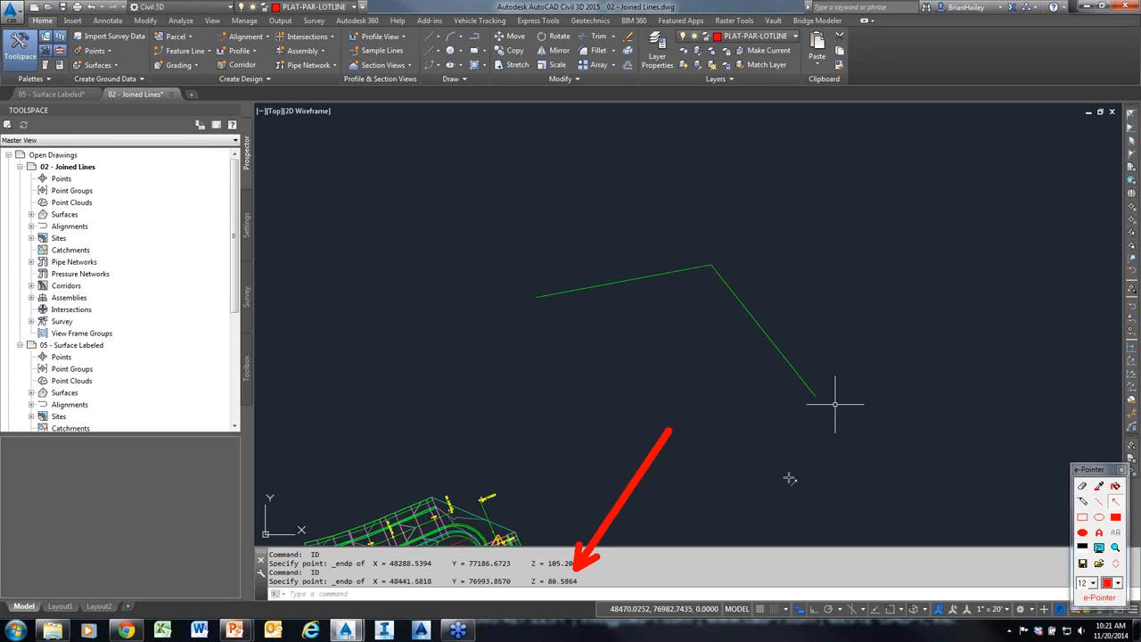
pyautogui.press('Escape')
# Erase both demonstration feature lines, the two-segment one and the short single-segment one near the profile view
pyautogui.click(813, 349)
pyautogui.click(714, 347)
pyautogui.scroll(-4, 767, 200)
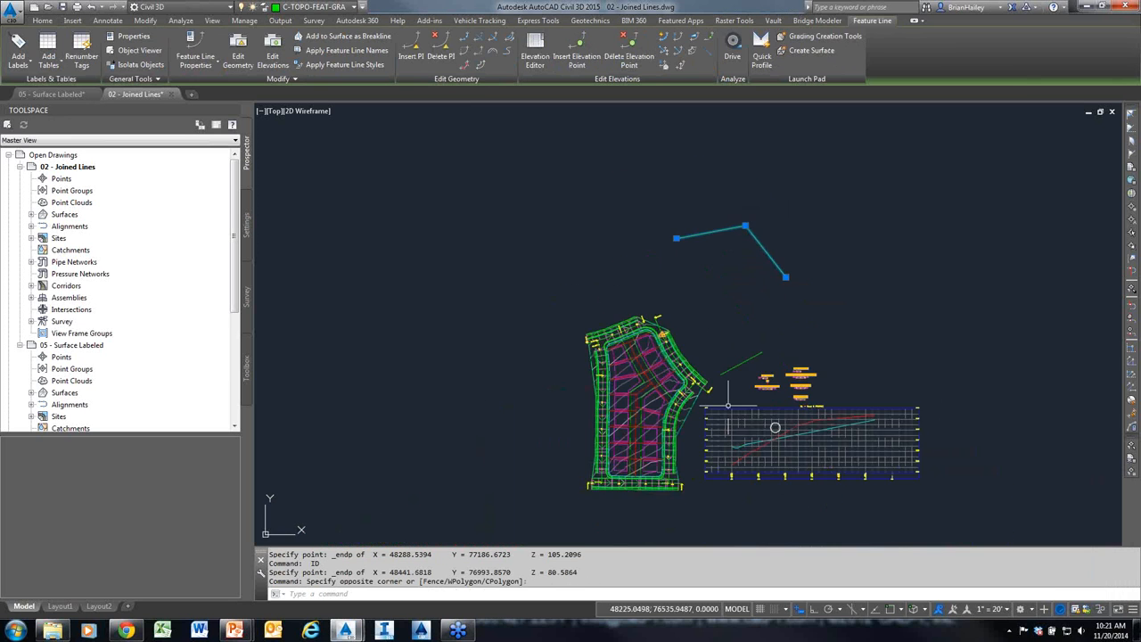
pyautogui.scroll(4, 731, 378)
pyautogui.write('E')
pyautogui.press('Return')
# Restore the previous layer status with the LAYERP command
pyautogui.write('lay')
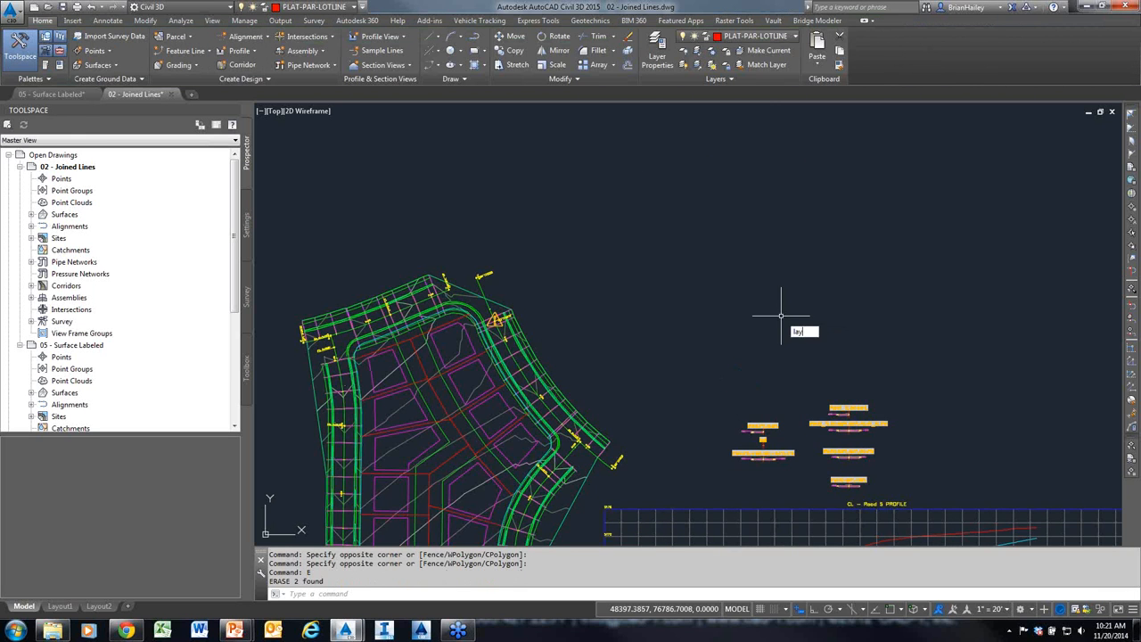
pyautogui.write('erp')
pyautogui.press('Return')
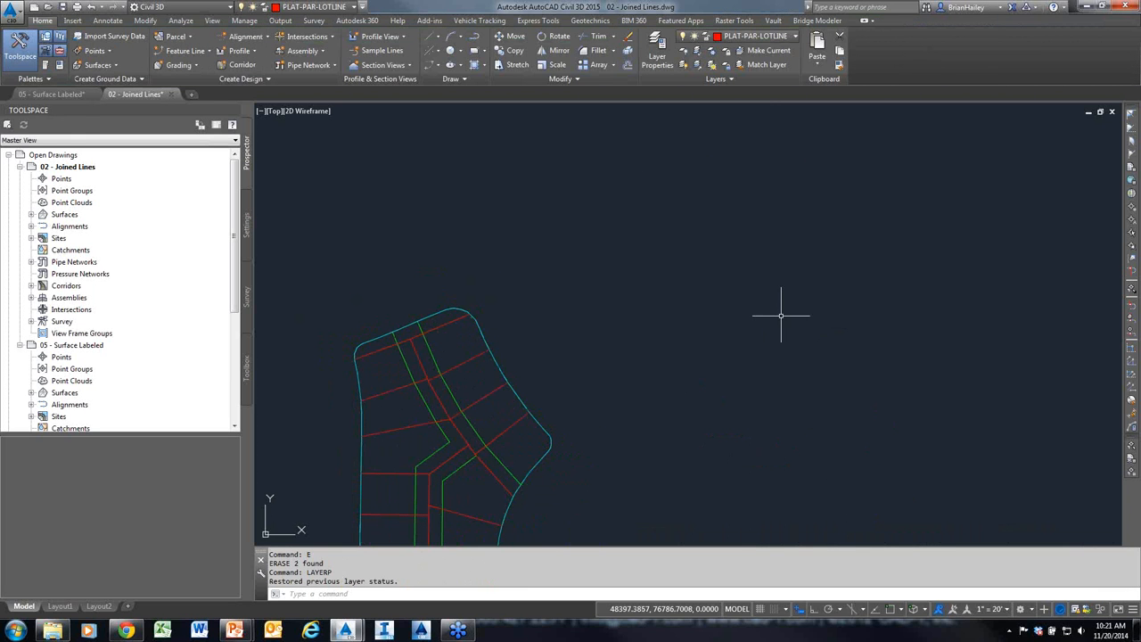
# Restore the Block Grading layer state
pyautogui.click(752, 79)
pyautogui.click(696, 93)
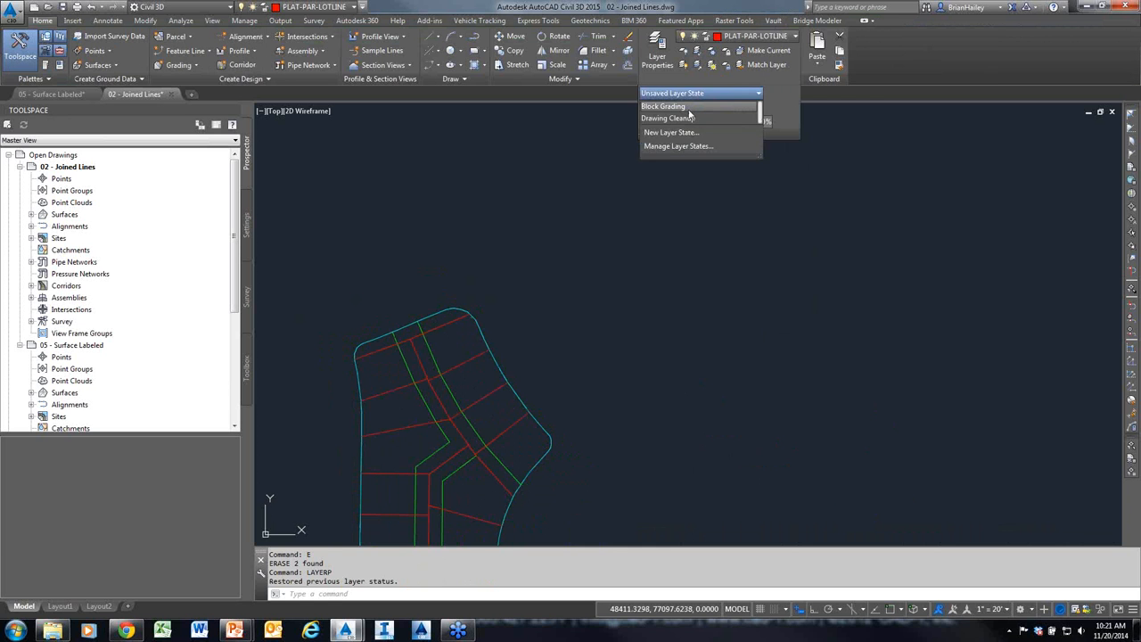
pyautogui.click(690, 108)
pyautogui.moveTo(620, 364)
pyautogui.mouseDown(button='middle')
pyautogui.moveTo(651, 306)
pyautogui.moveTo(652, 275)
pyautogui.mouseUp(button='middle')
pyautogui.scroll(-2, 652, 274)
pyautogui.moveTo(719, 357); pyautogui.dragTo(747, 351, button='middle')
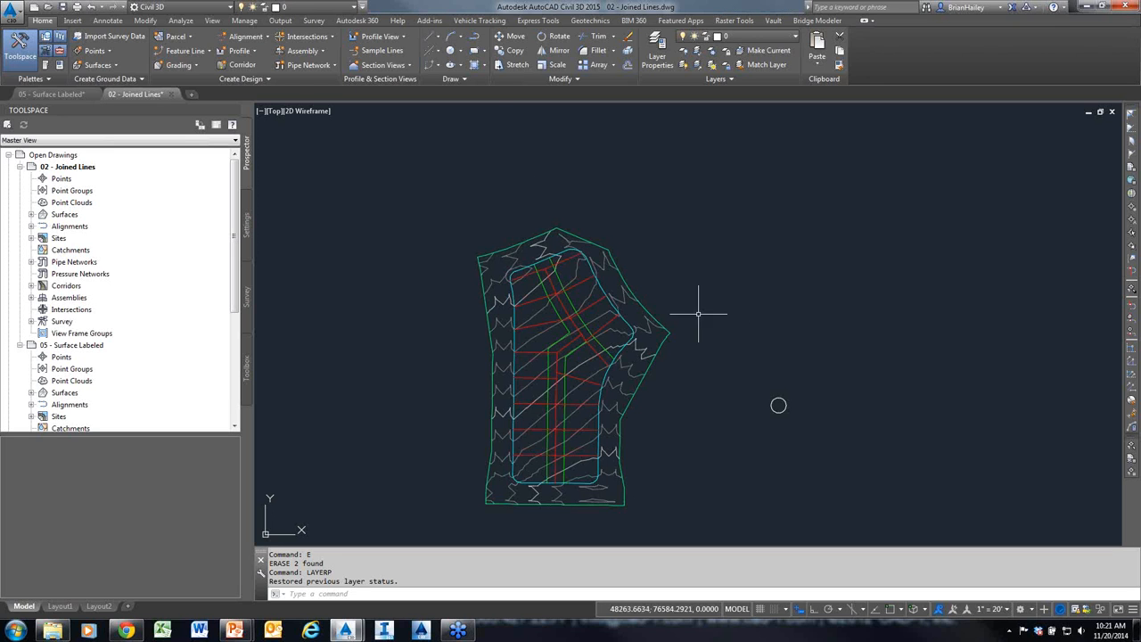
# Start creating a feature line from objects, using the cyan rounded block outline as the source polyline
pyautogui.click(210, 52)
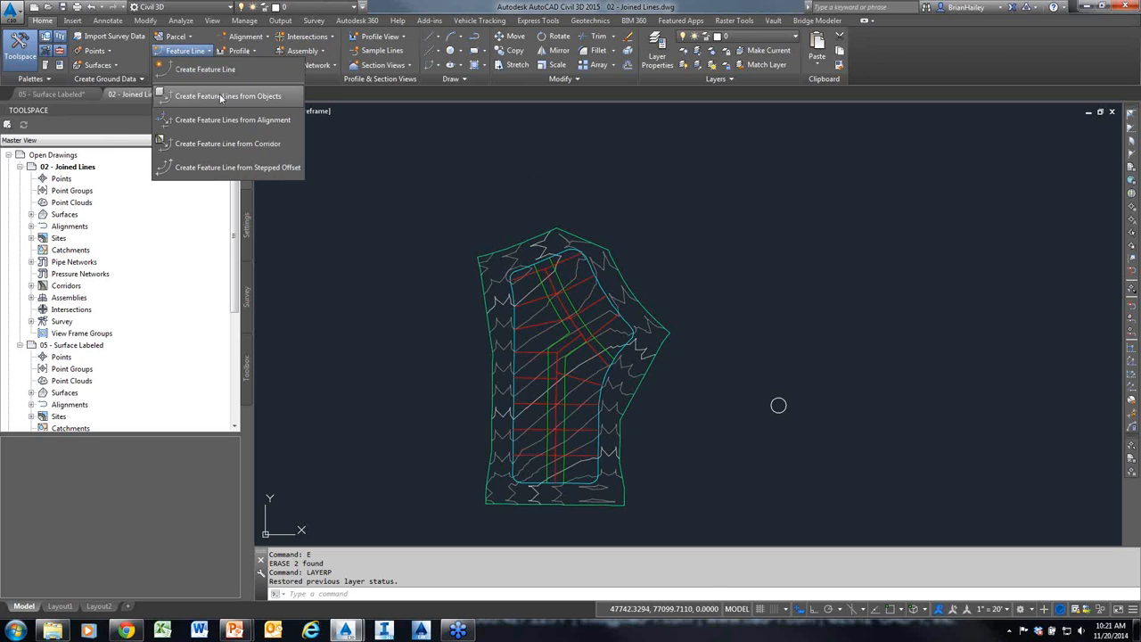
pyautogui.click(219, 96)
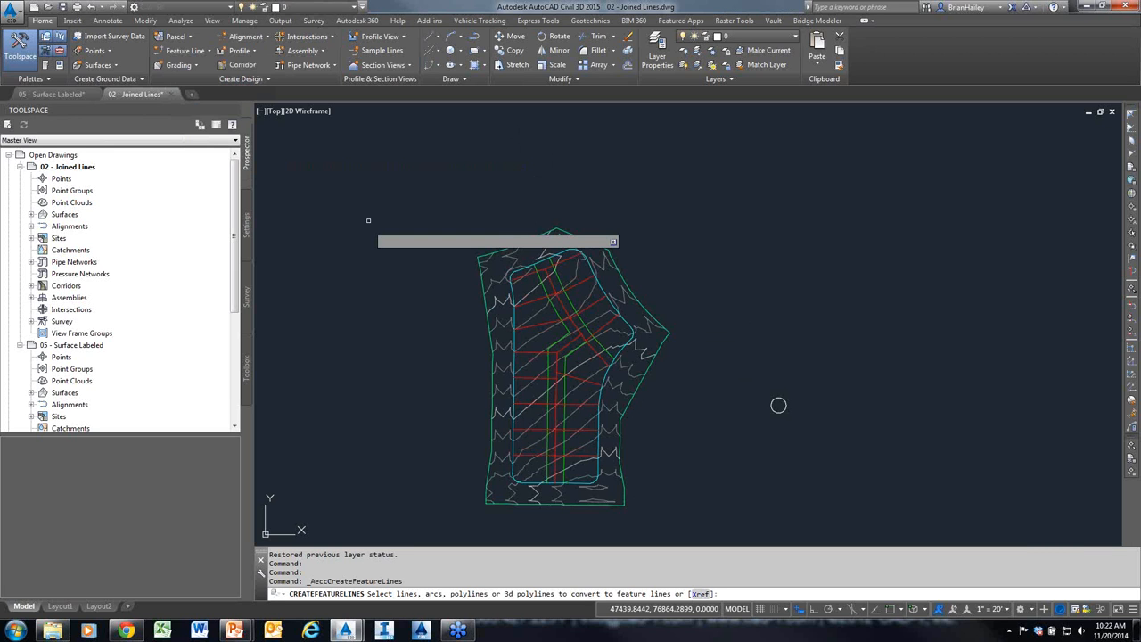
pyautogui.hotkey('ctrl', 'F12')
pyautogui.click(623, 319)
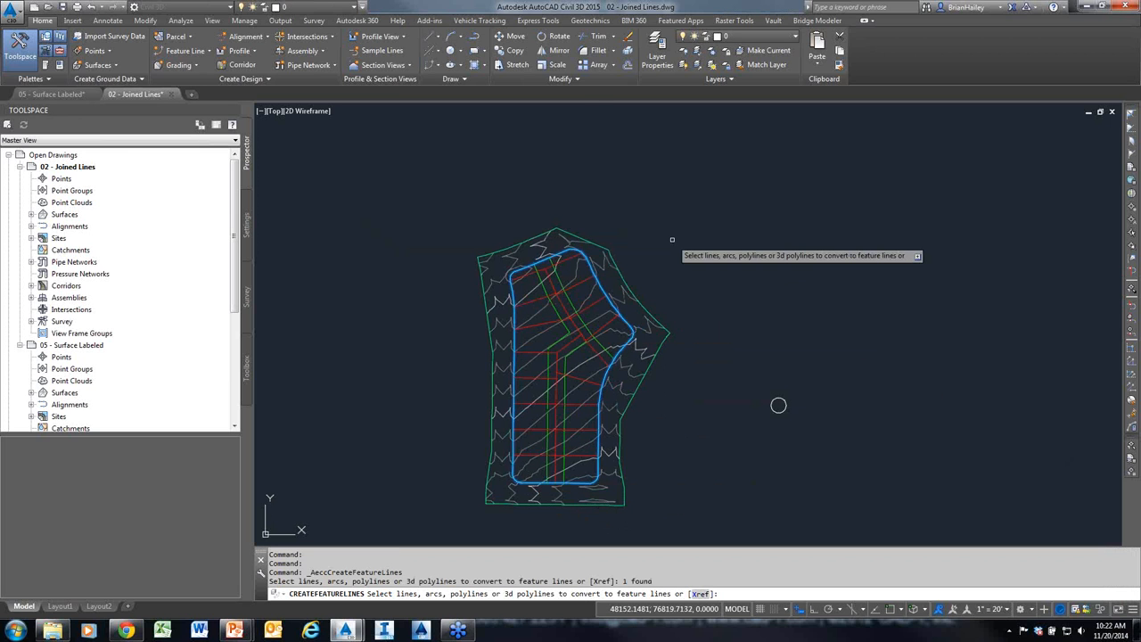
pyautogui.press('Return')
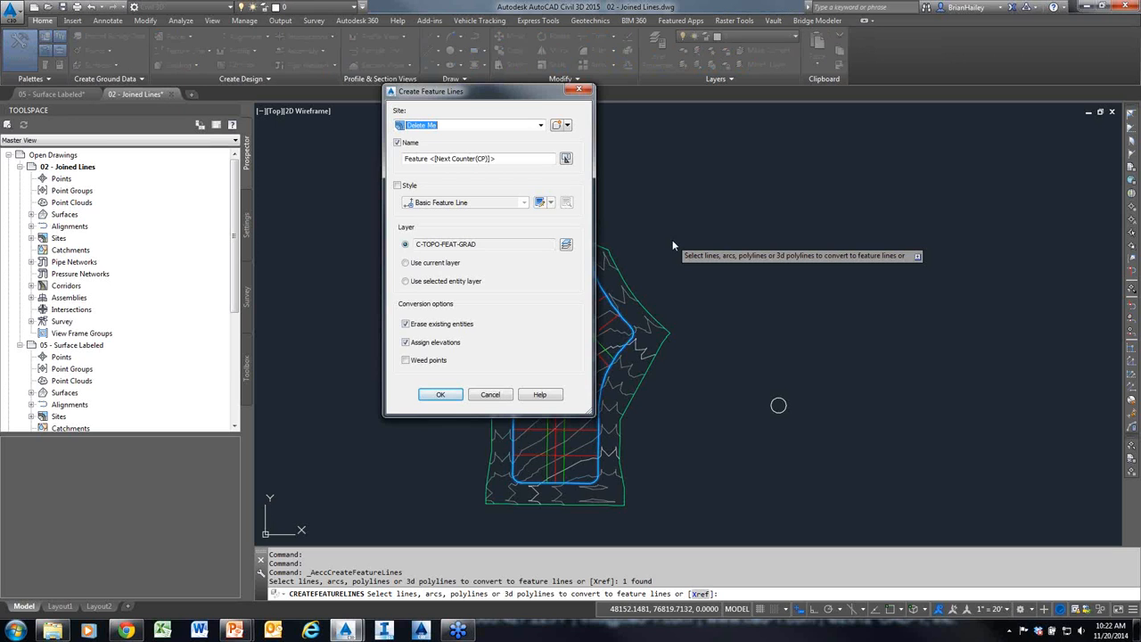
# Assign the feature line to the Overall Grading site with naming turned off and the ROW style enabled
pyautogui.click(540, 125)
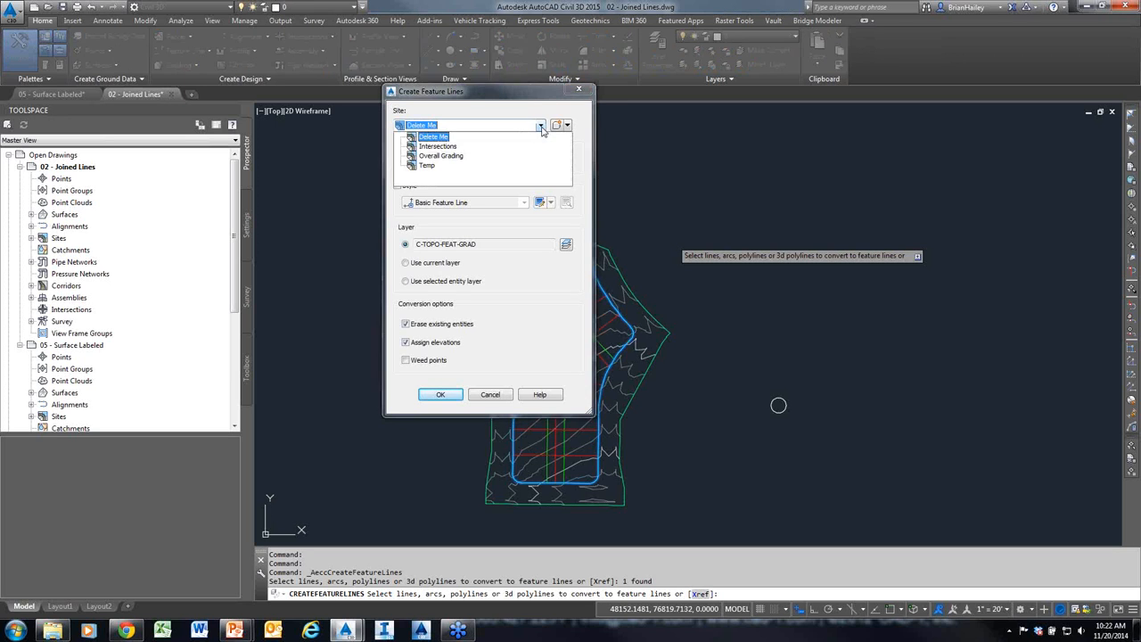
pyautogui.click(422, 158)
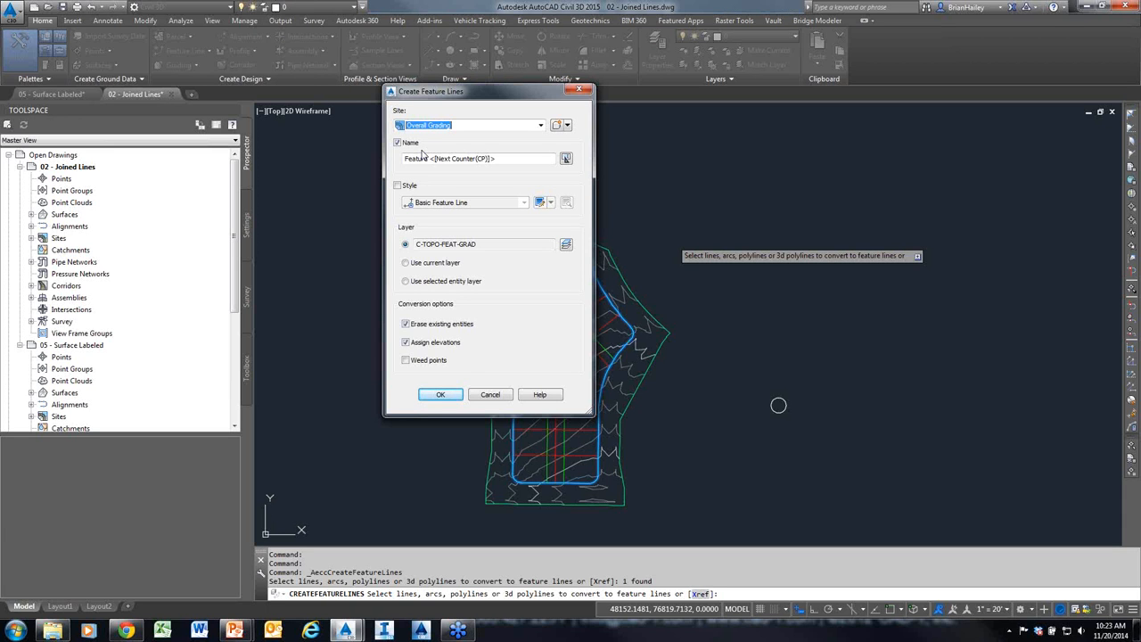
pyautogui.click(398, 143)
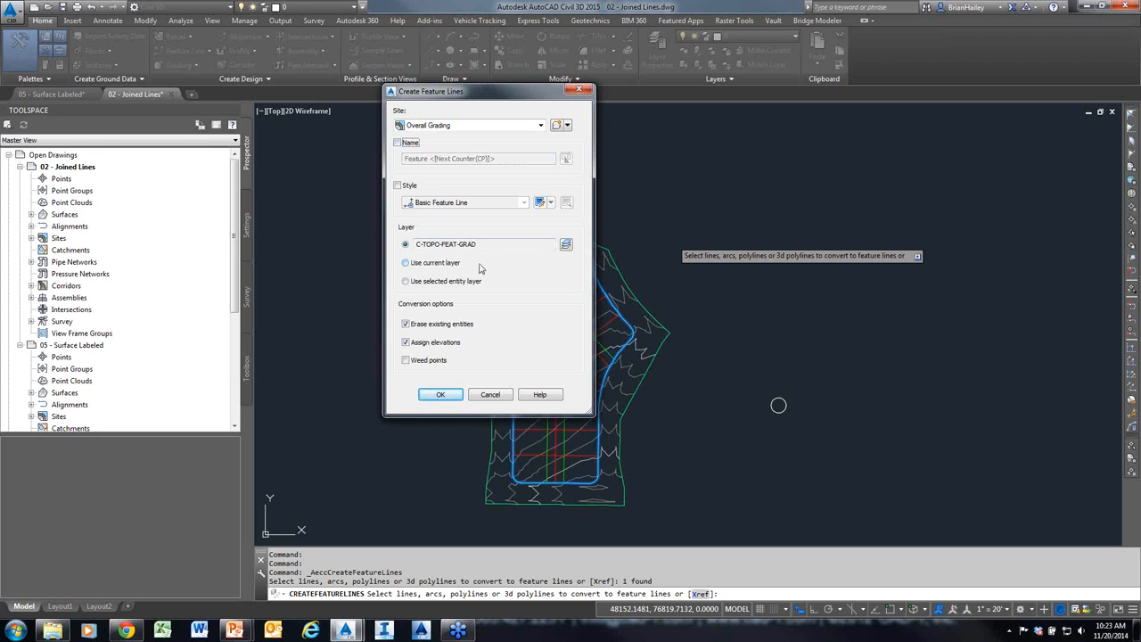
pyautogui.click(398, 186)
pyautogui.click(470, 204)
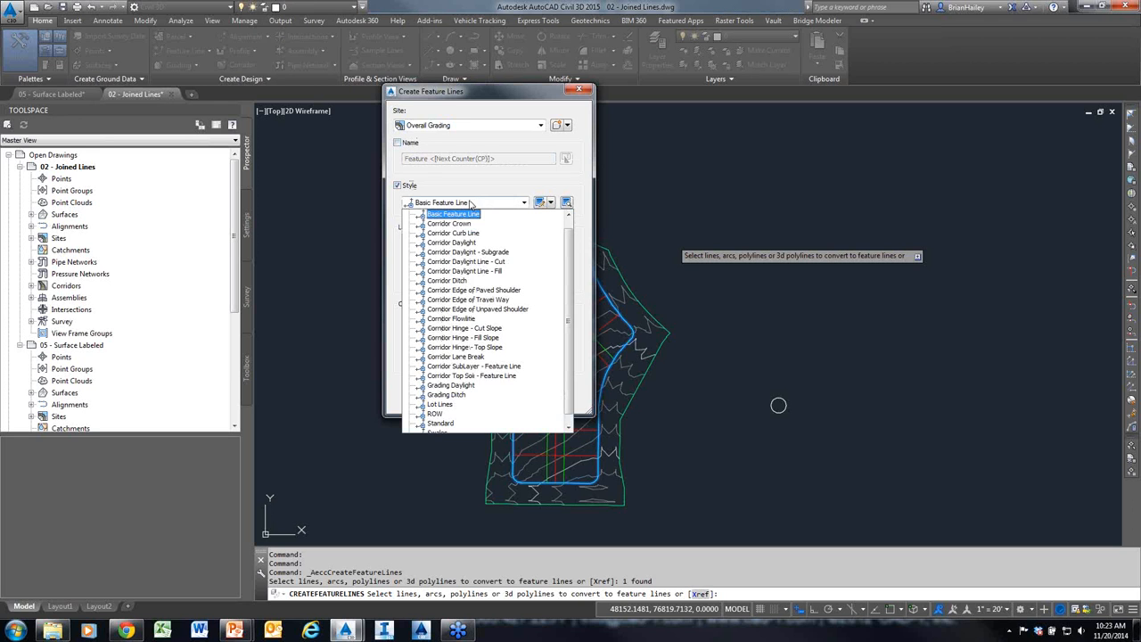
pyautogui.click(434, 415)
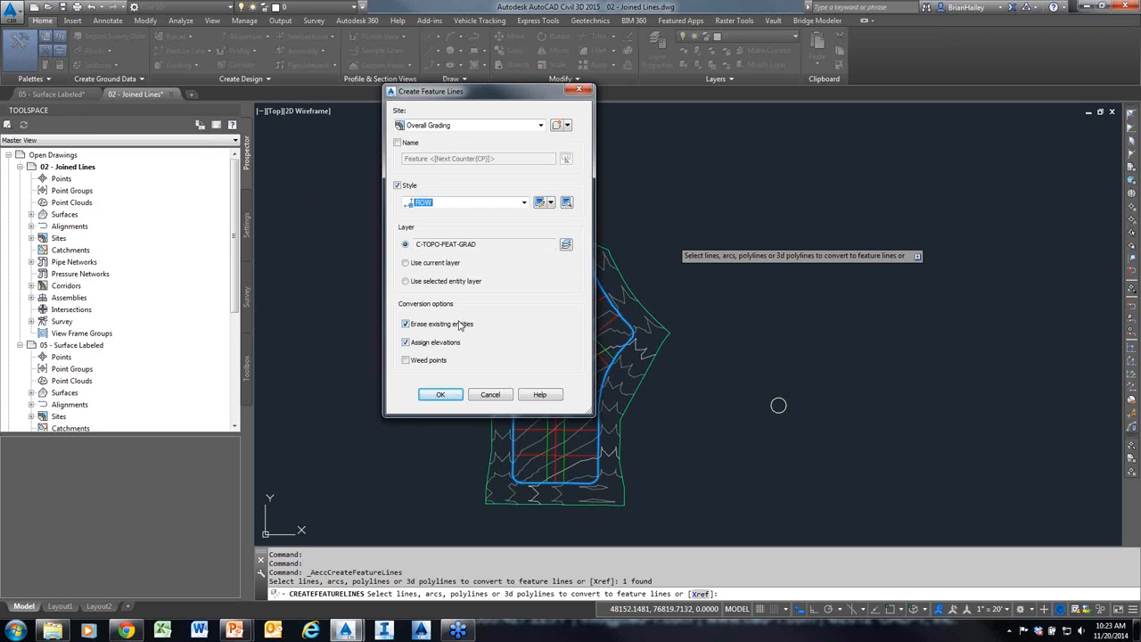
pyautogui.click(441, 394)
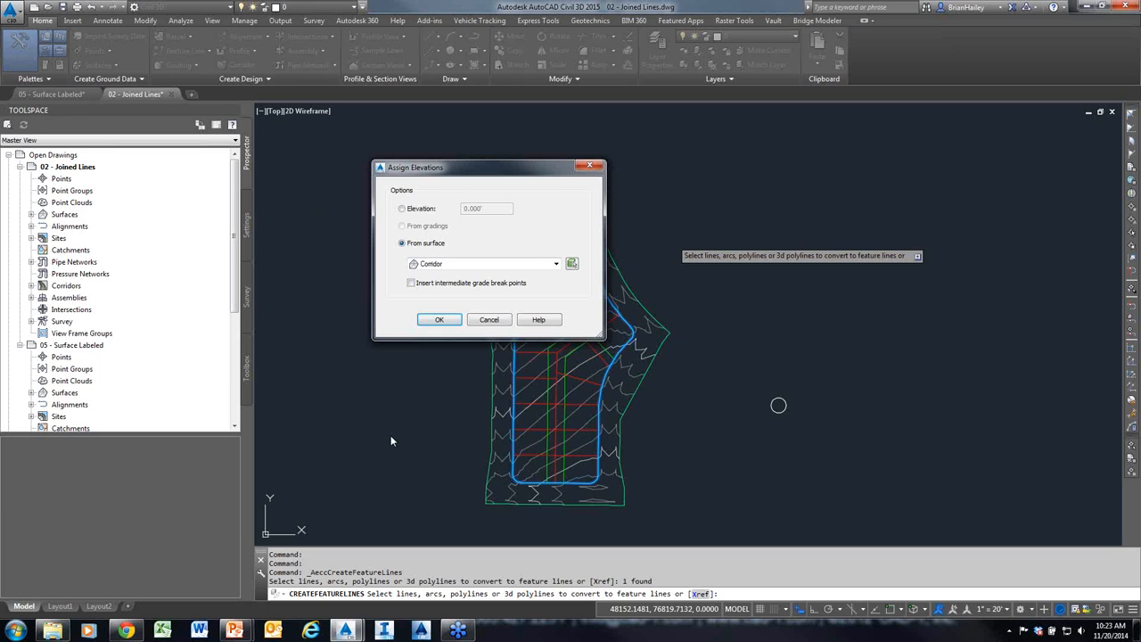
# Assign the block outline's elevations from the Corridor surface, with intermediate grade break points inserted
pyautogui.moveTo(261, 229); pyautogui.dragTo(393, 210)
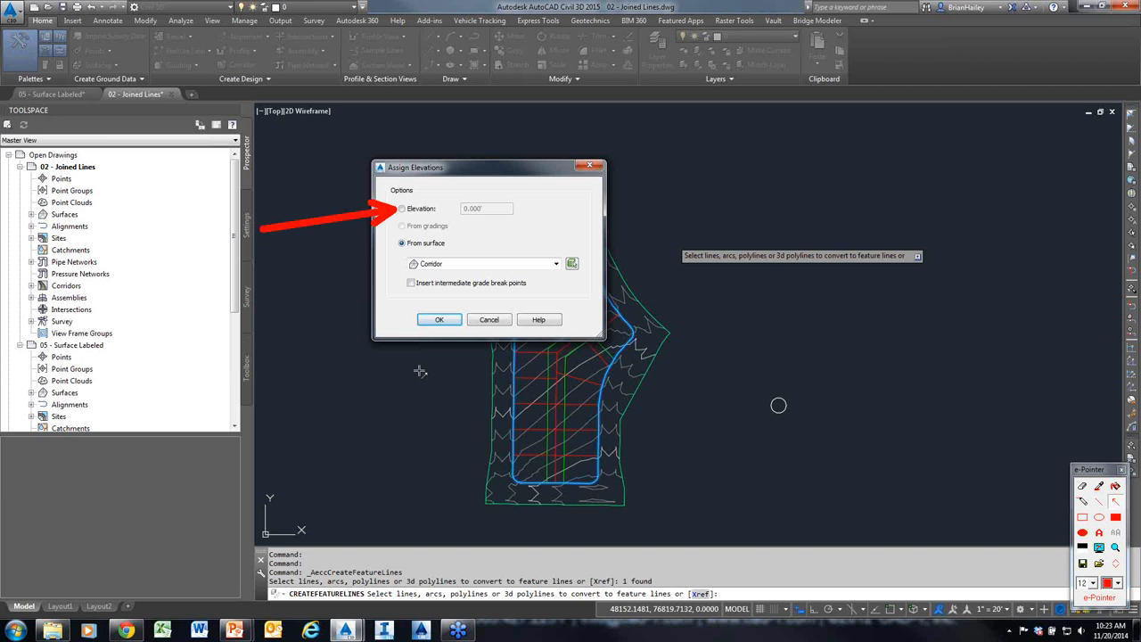
pyautogui.moveTo(314, 301); pyautogui.dragTo(398, 243)
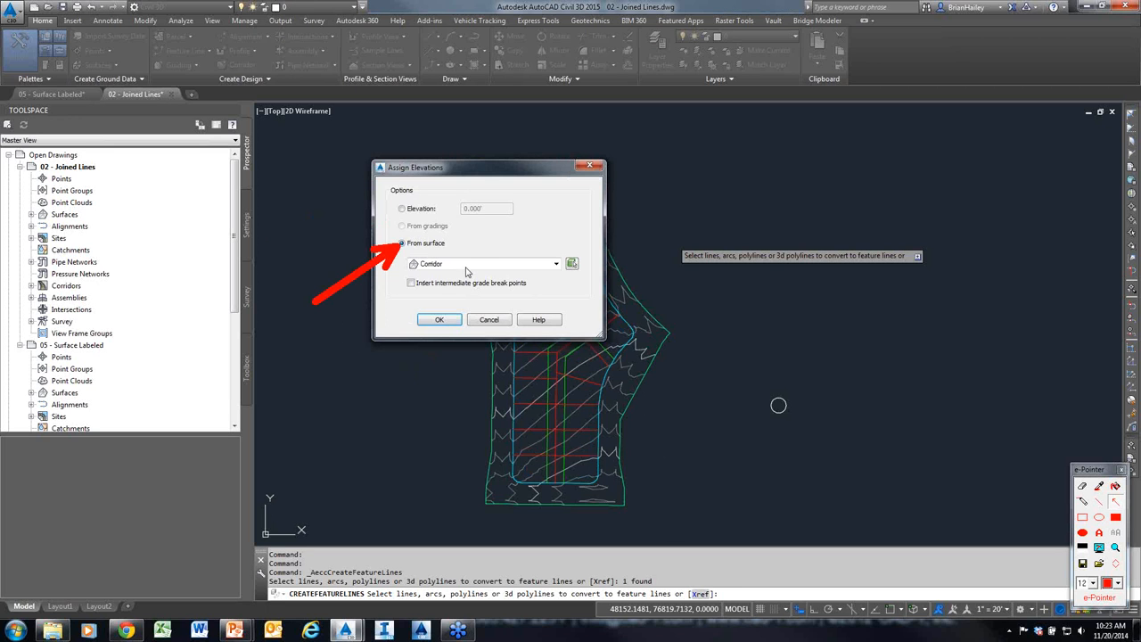
pyautogui.moveTo(342, 373); pyautogui.dragTo(408, 290)
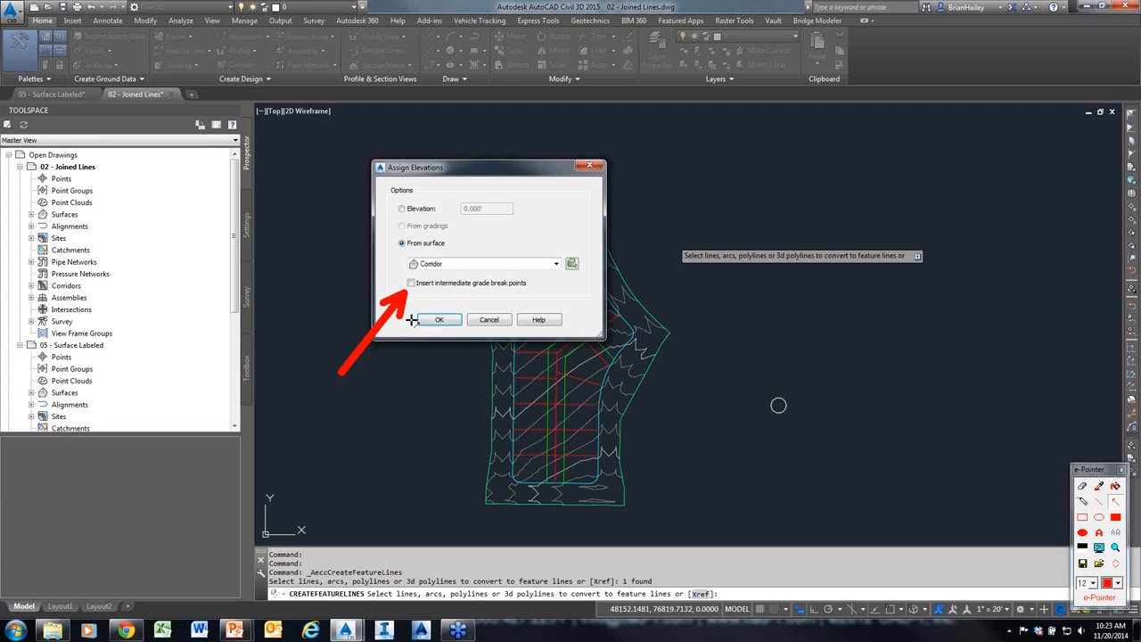
pyautogui.press('Escape')
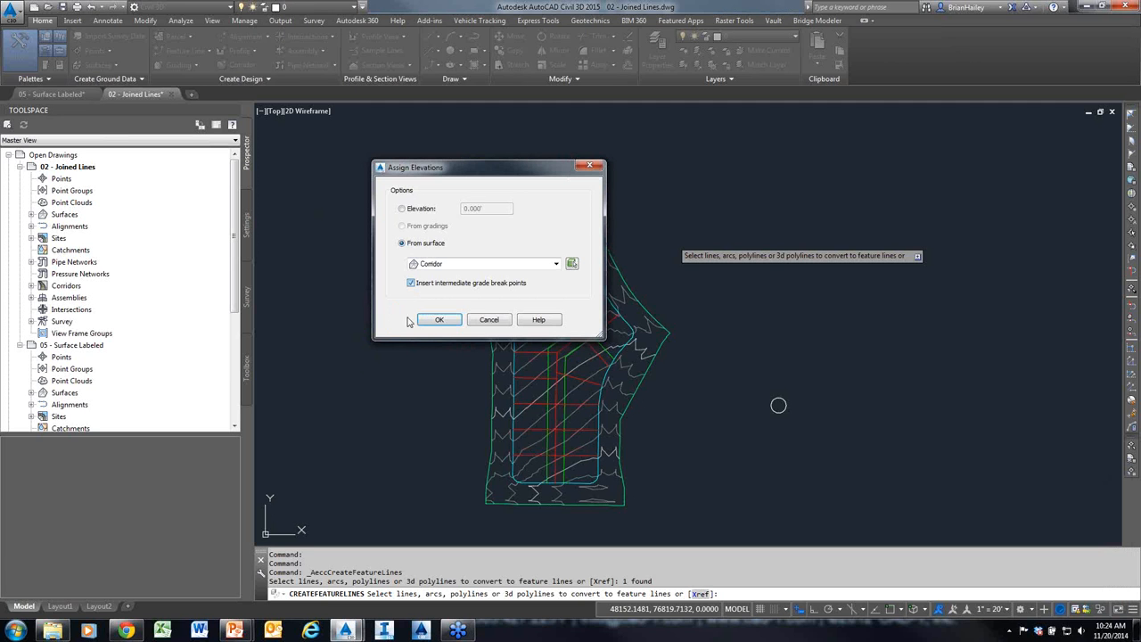
pyautogui.click(411, 283)
pyautogui.click(439, 319)
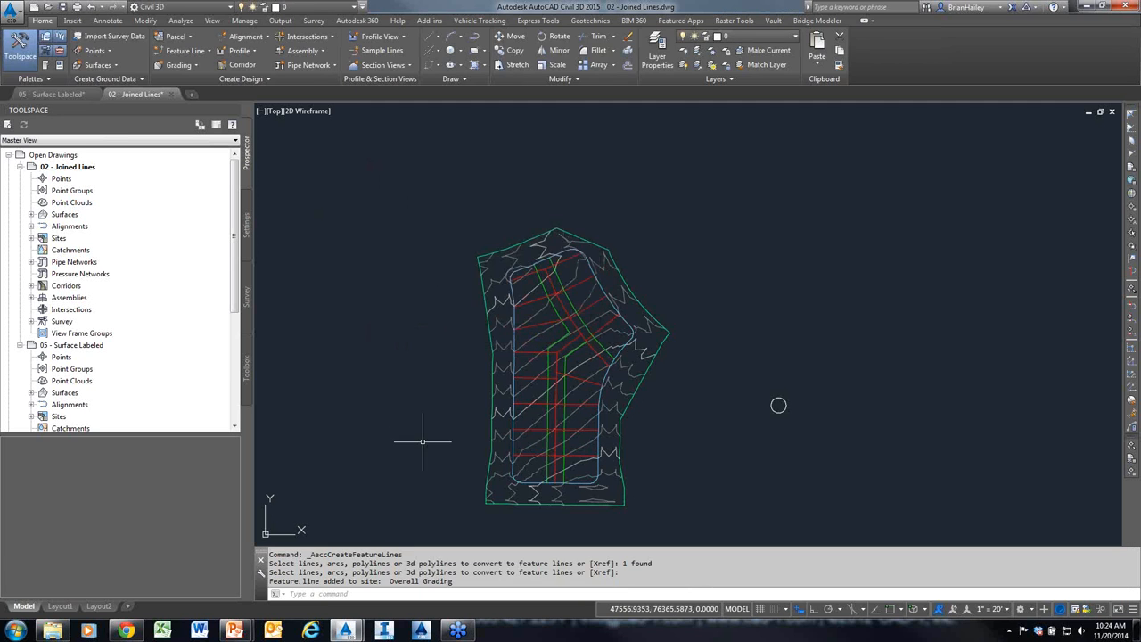
# Examine the elevation points along the east side of the block outline feature line
pyautogui.click(611, 379)
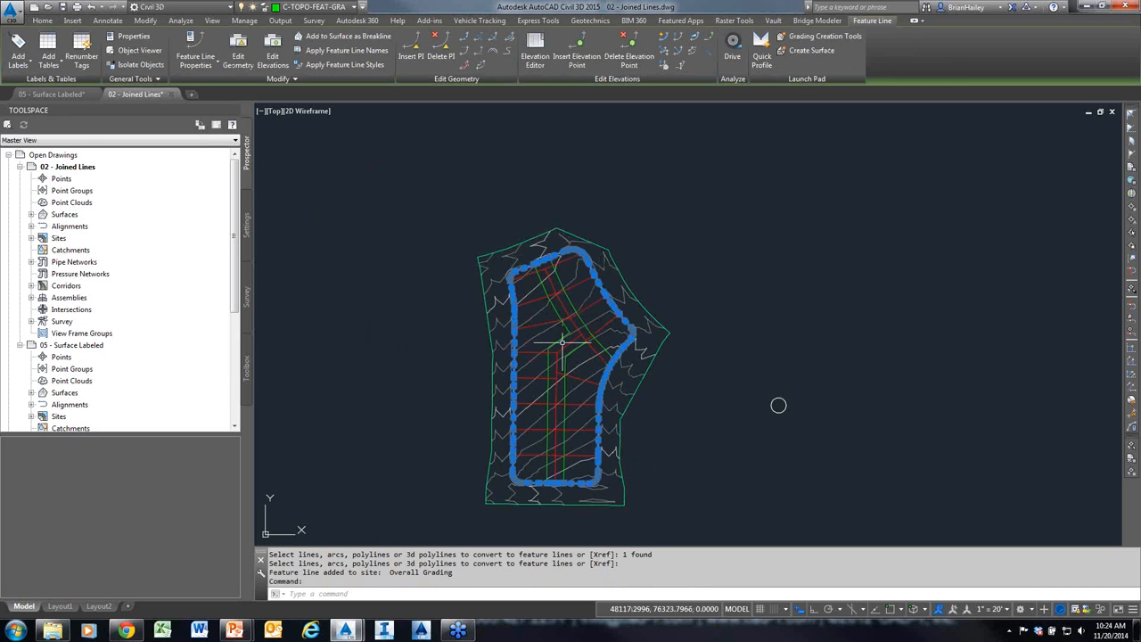
pyautogui.scroll(5, 612, 300)
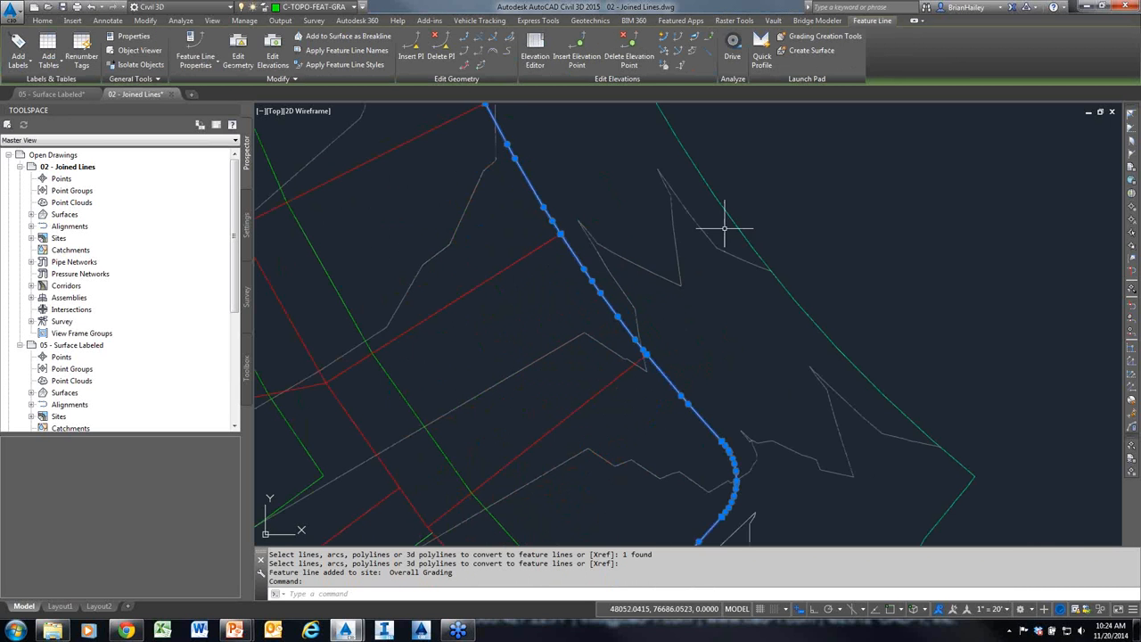
pyautogui.moveTo(719, 210); pyautogui.dragTo(608, 281)
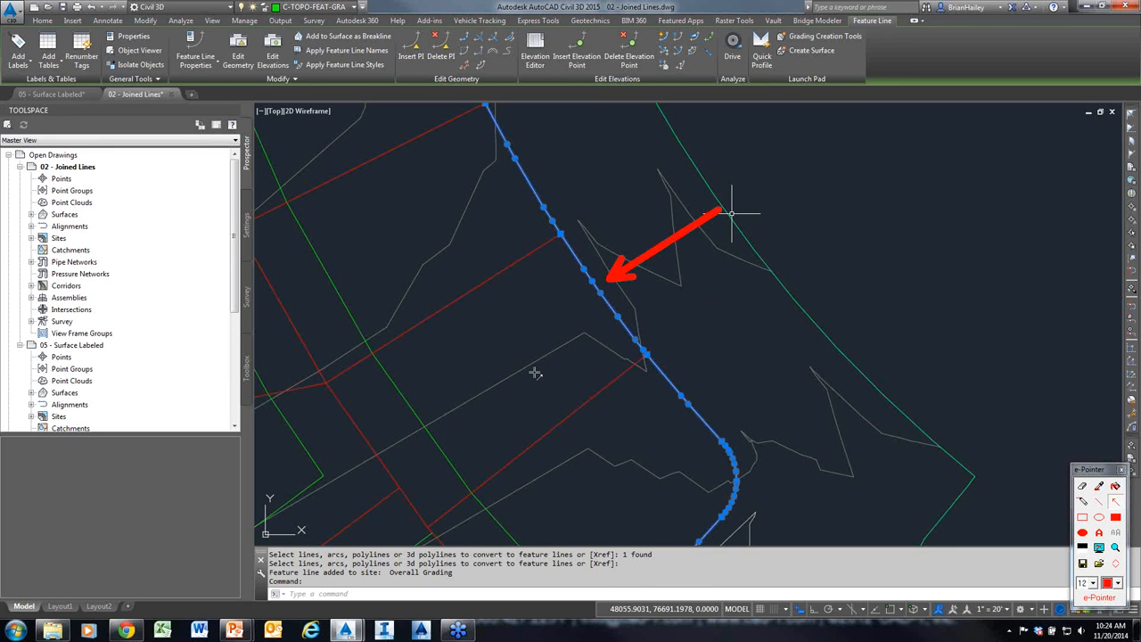
pyautogui.press('Escape')
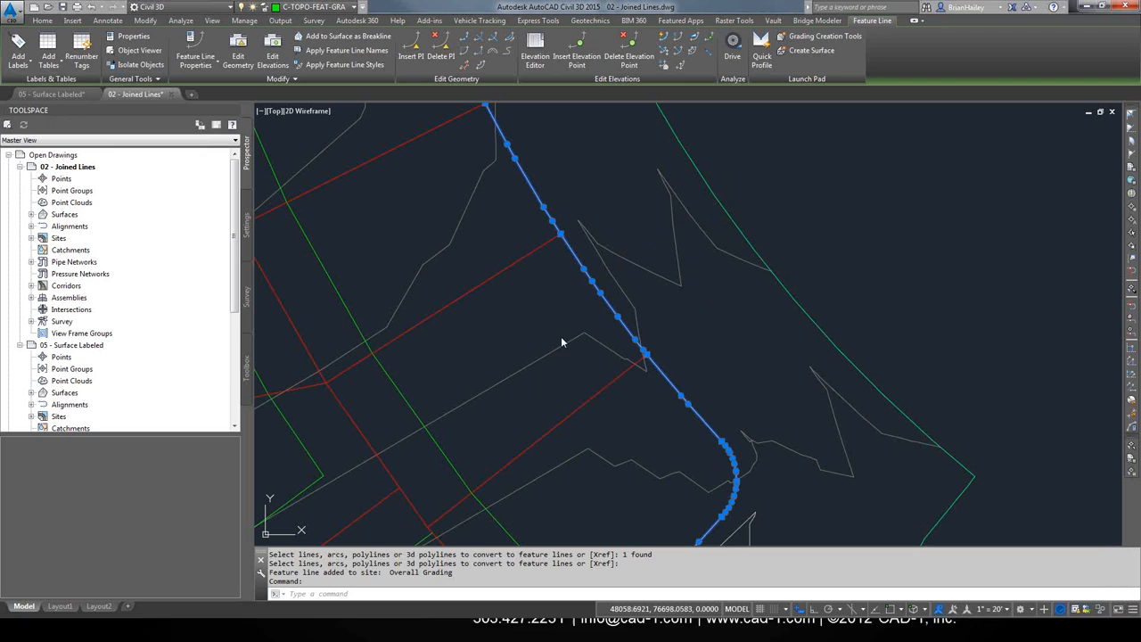
pyautogui.scroll(-6, 551, 334)
pyautogui.moveTo(551, 335); pyautogui.dragTo(555, 273, button='middle')
pyautogui.press('Escape')
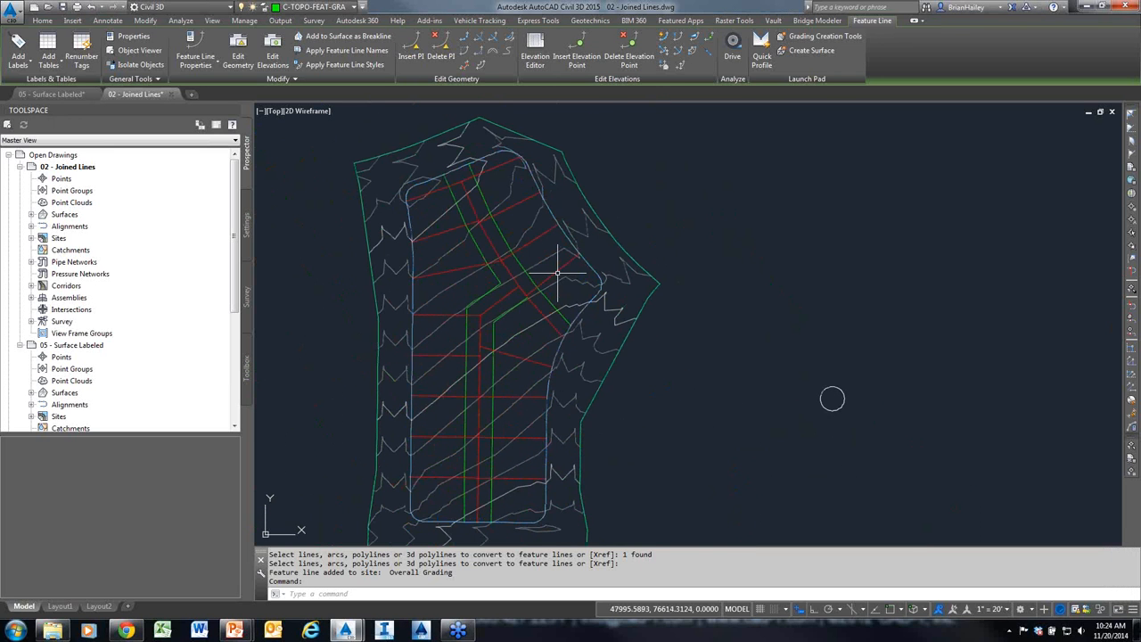
# Convert all the red lot lines to feature lines in the Overall Grading site with the Lot Lines style
pyautogui.click(556, 273)
pyautogui.rightClick(537, 328)
pyautogui.click(588, 514)
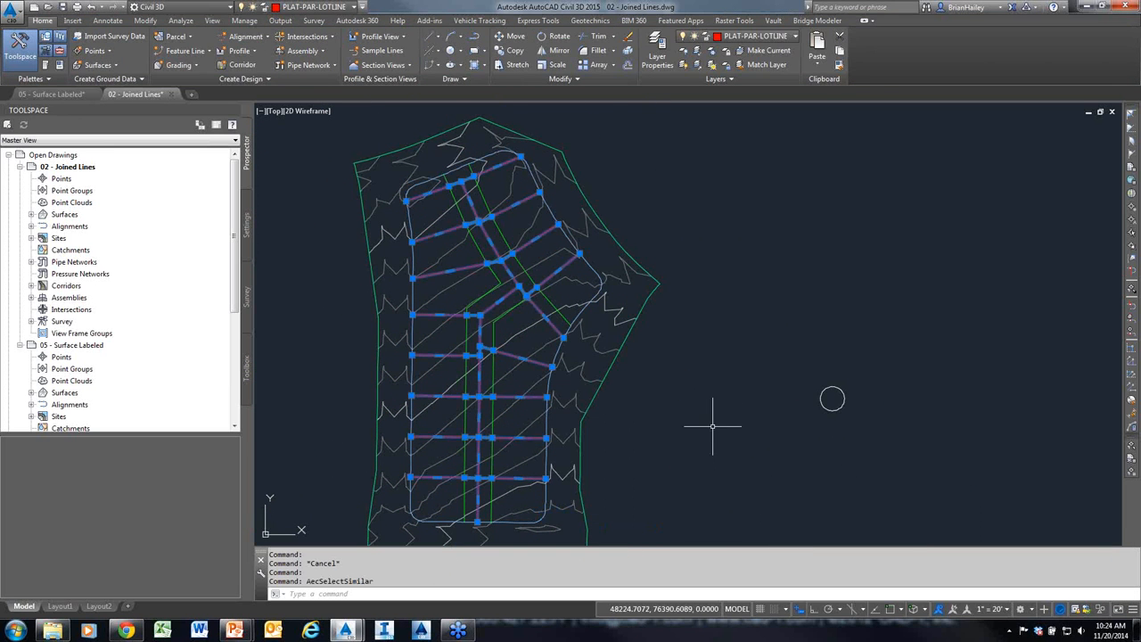
pyautogui.click(210, 52)
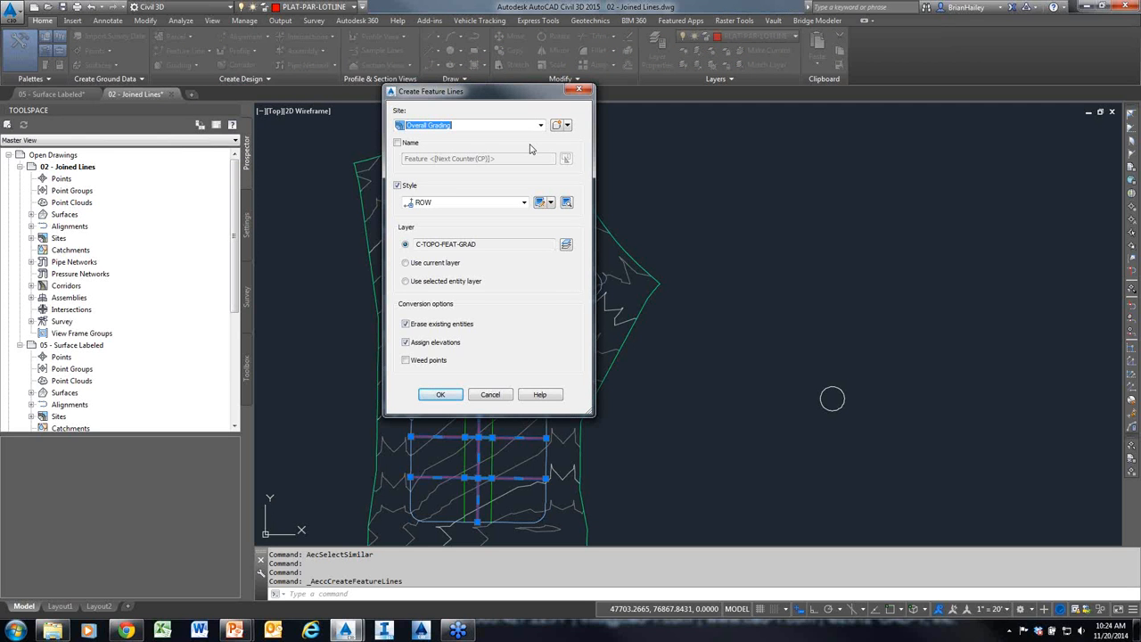
pyautogui.click(461, 203)
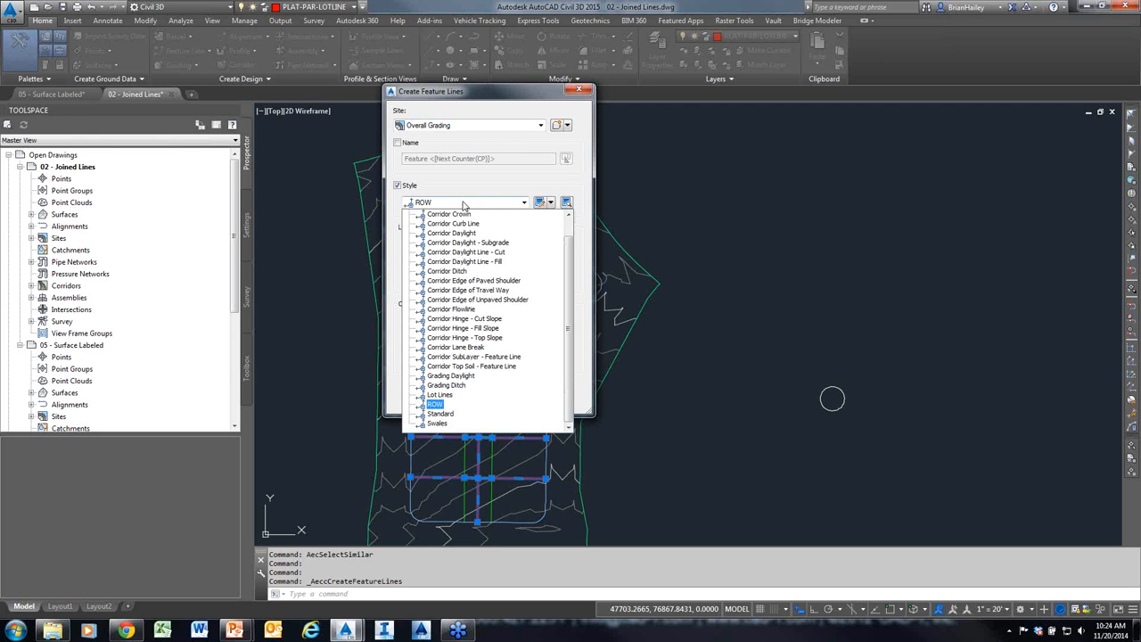
pyautogui.click(436, 395)
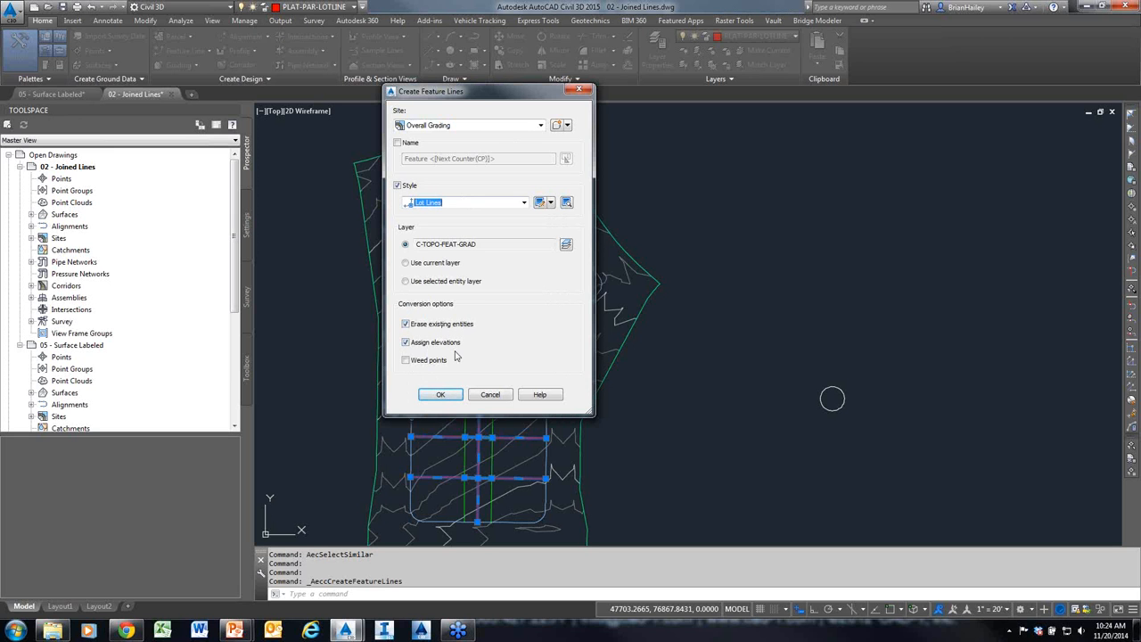
pyautogui.click(440, 394)
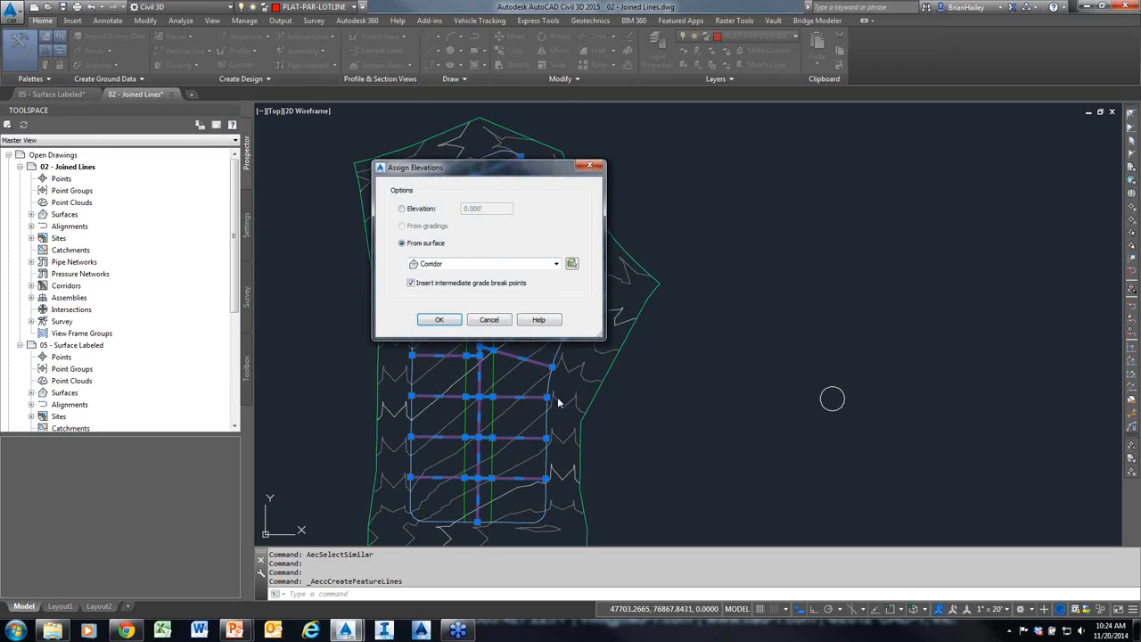
# Assign the lot lines' elevations from the Corridor surface without inserting intermediate grade break points
pyautogui.moveTo(306, 372); pyautogui.dragTo(410, 288)
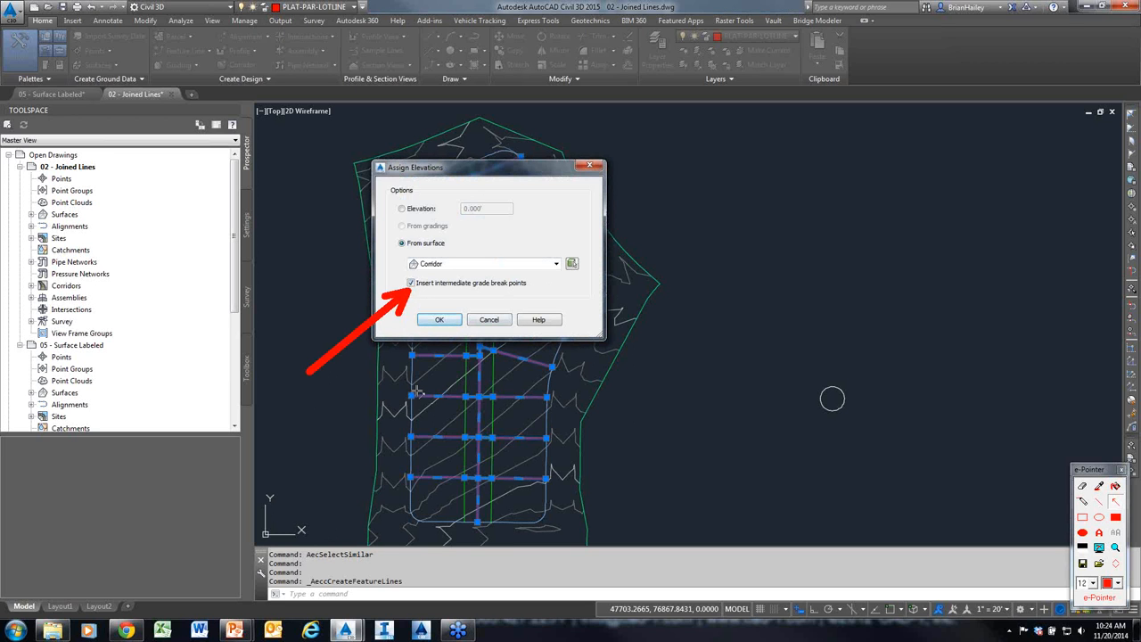
pyautogui.press('Escape')
pyautogui.moveTo(505, 168); pyautogui.dragTo(797, 162)
pyautogui.moveTo(638, 125); pyautogui.dragTo(550, 207)
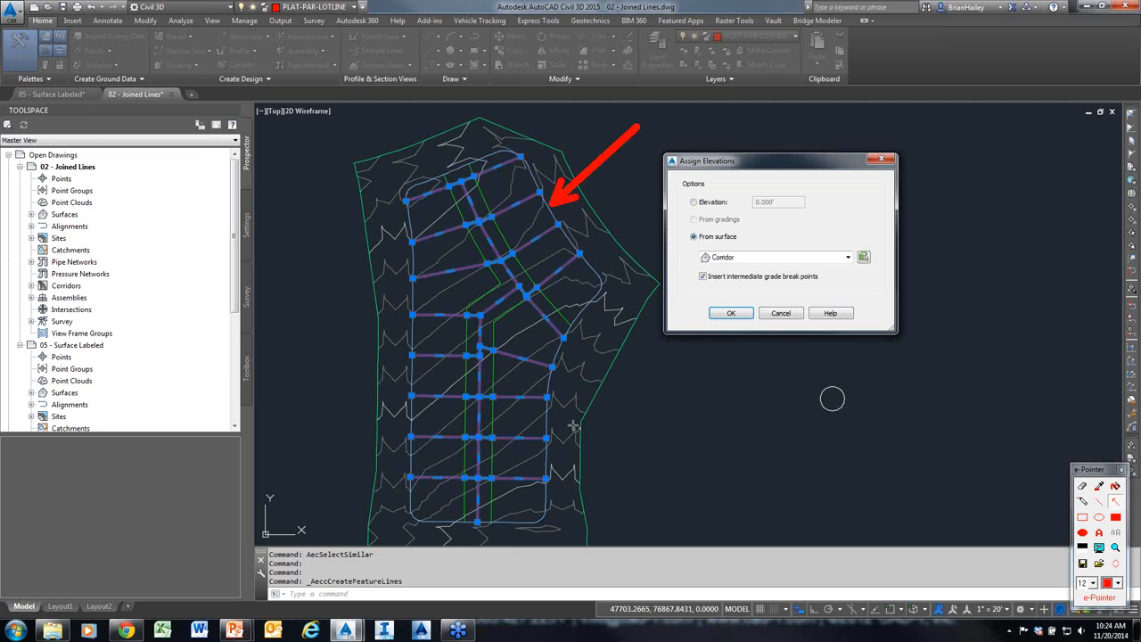
pyautogui.press('Escape')
pyautogui.click(703, 277)
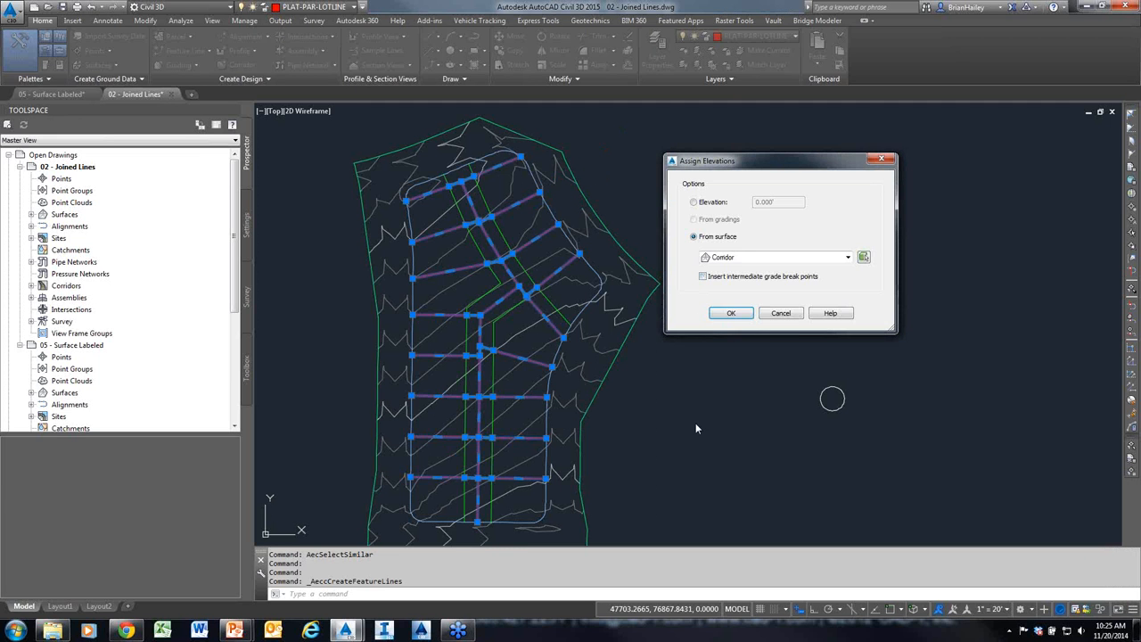
pyautogui.click(731, 313)
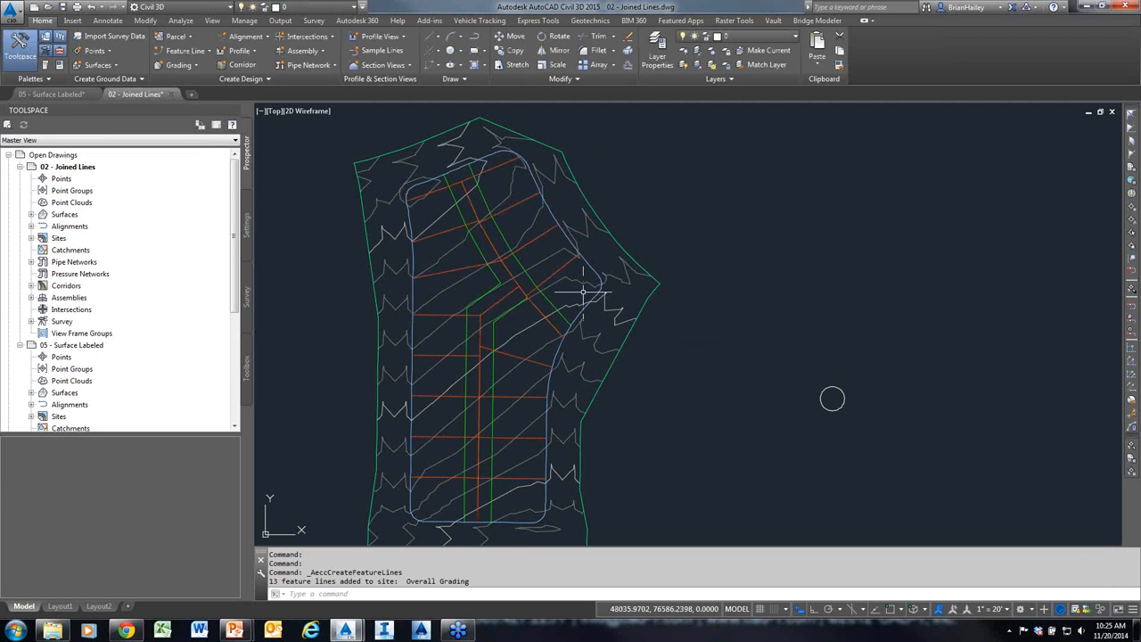
# Check the points on the lot line feature line that meets the block outline near its east corner
pyautogui.click(557, 268)
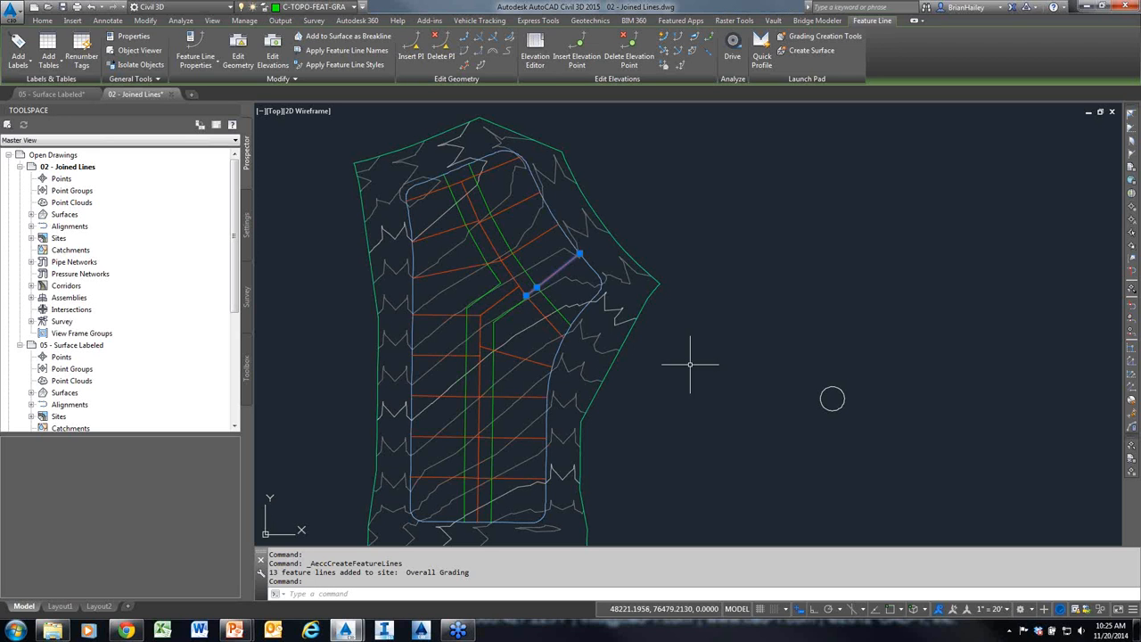
pyautogui.press('Escape')
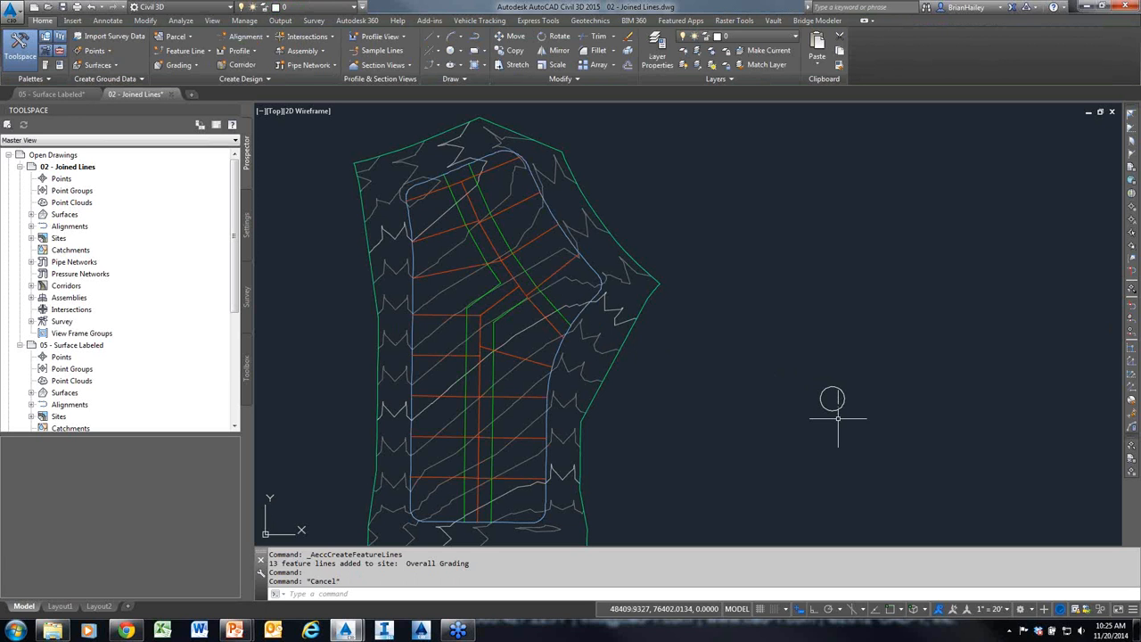
pyautogui.hotkey('alt', 'Tab')
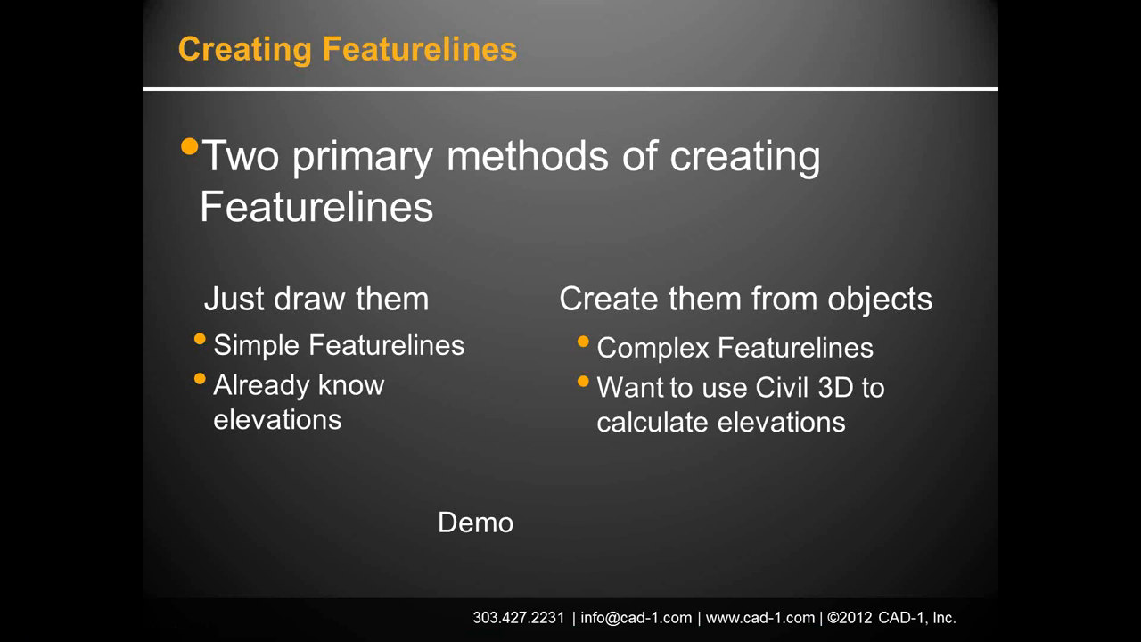
pyautogui.hotkey('alt', 'Tab')
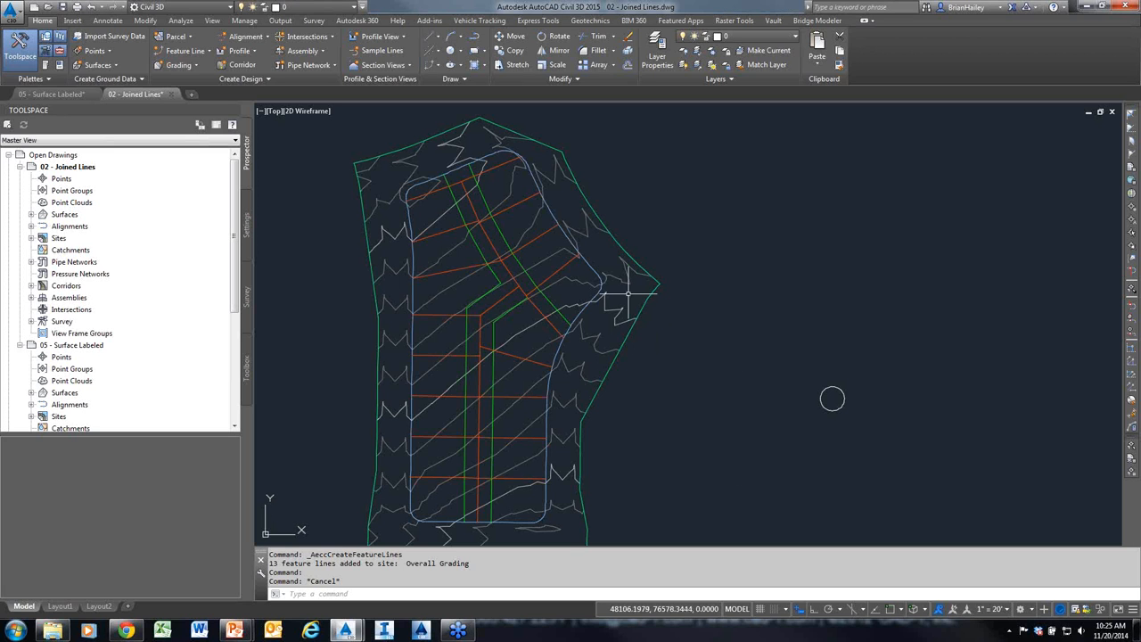
# Check the layer and layer colour of the block outline feature line
pyautogui.click(591, 267)
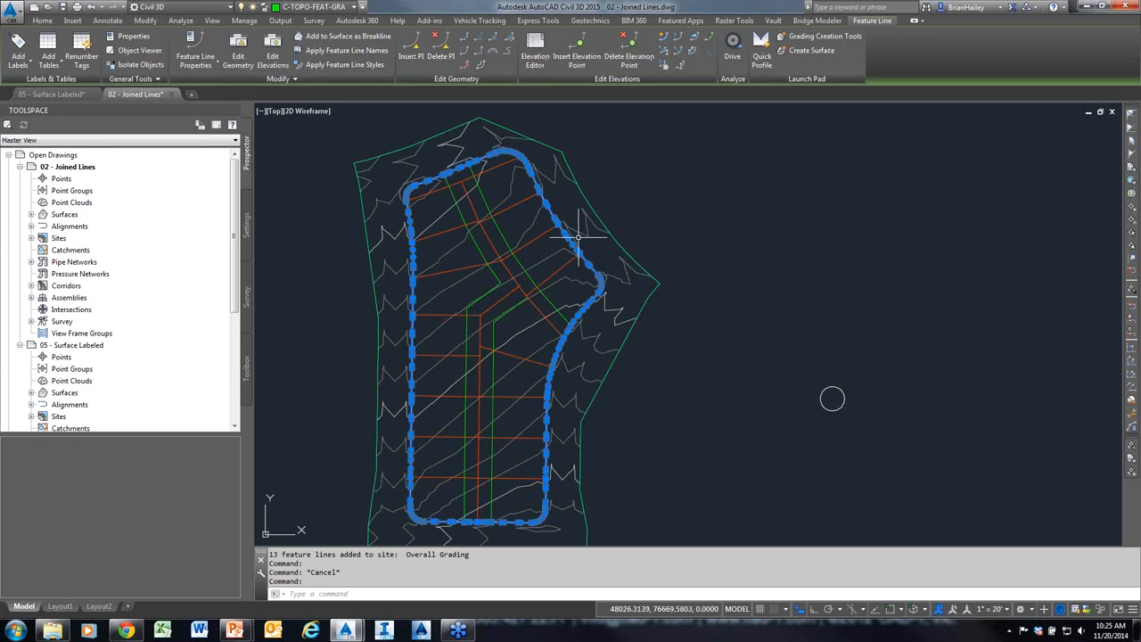
pyautogui.press('Escape')
pyautogui.click(357, 7)
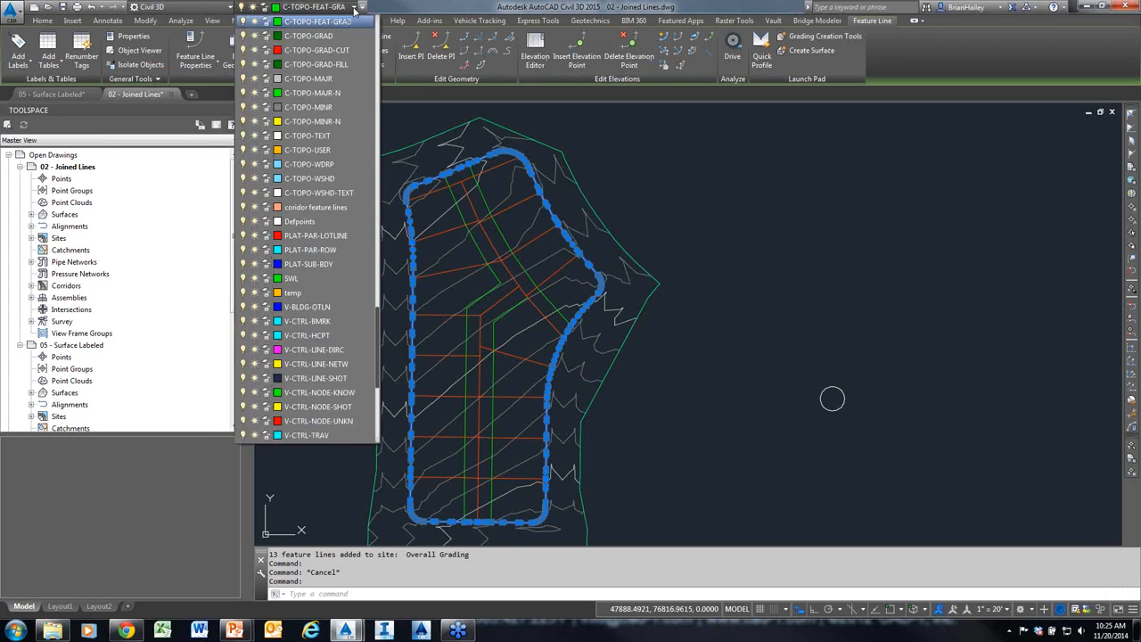
pyautogui.click(357, 7)
pyautogui.click(356, 7)
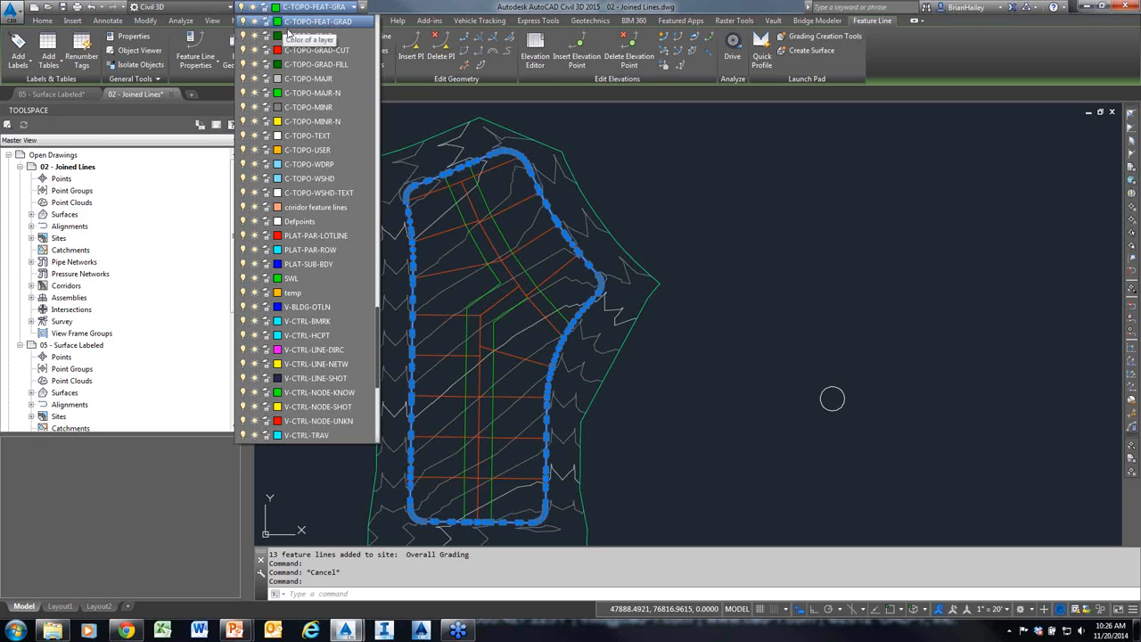
pyautogui.press('Escape')
pyautogui.press('Escape')
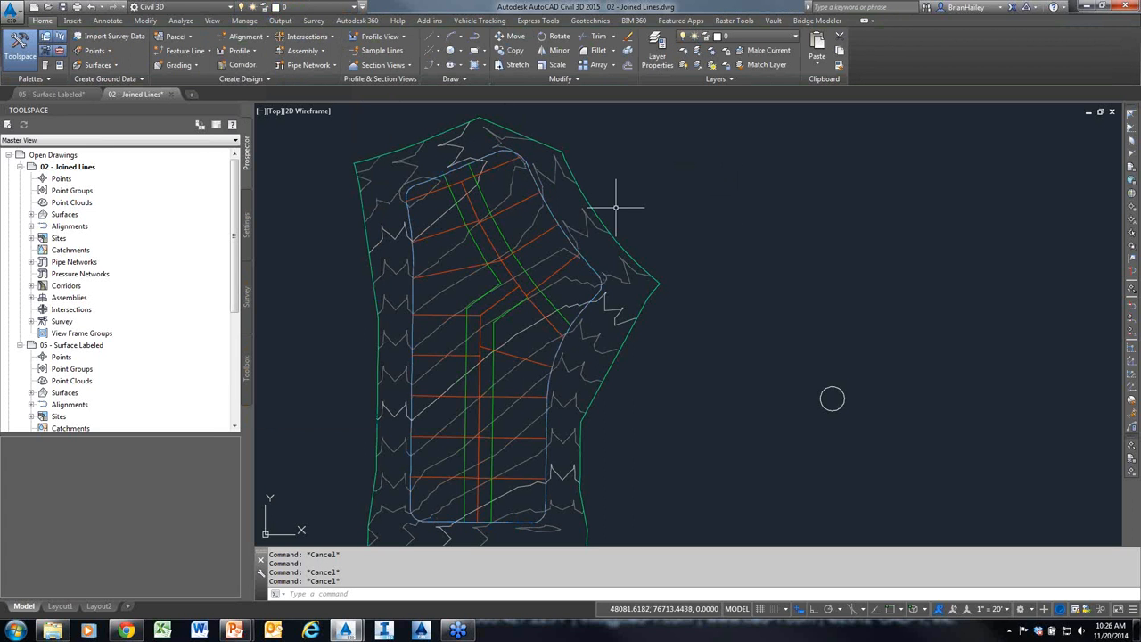
# Convert all the green swale lines to feature lines in the Overall Grading site, with elevations from the Corridor surface without intermediate grade break points
pyautogui.click(510, 235)
pyautogui.rightClick(662, 217)
pyautogui.click(723, 403)
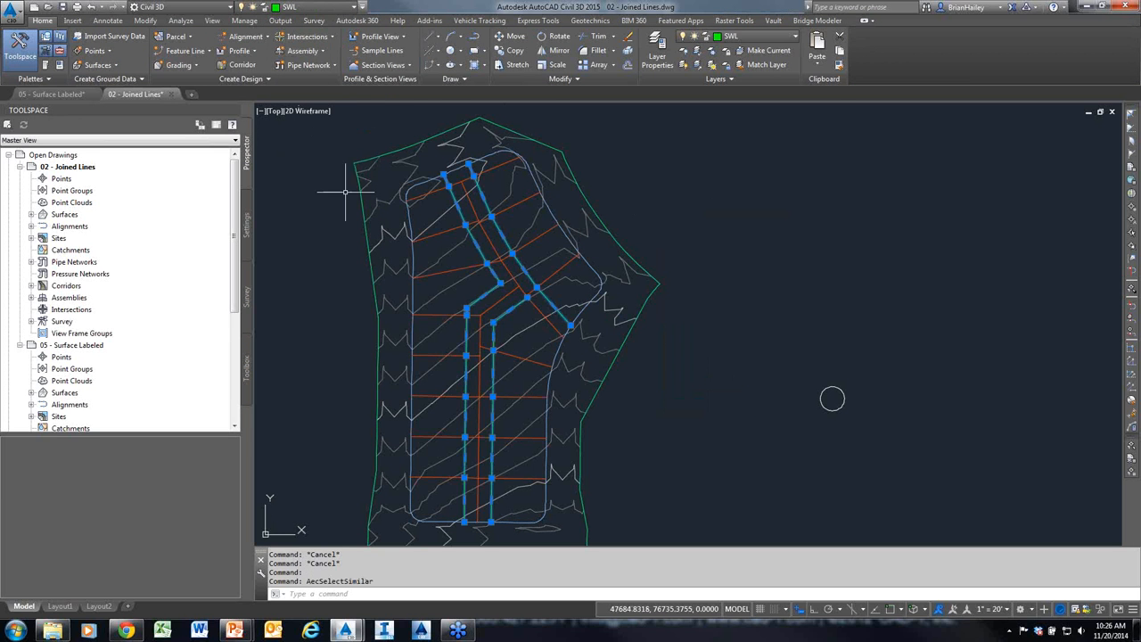
pyautogui.click(186, 51)
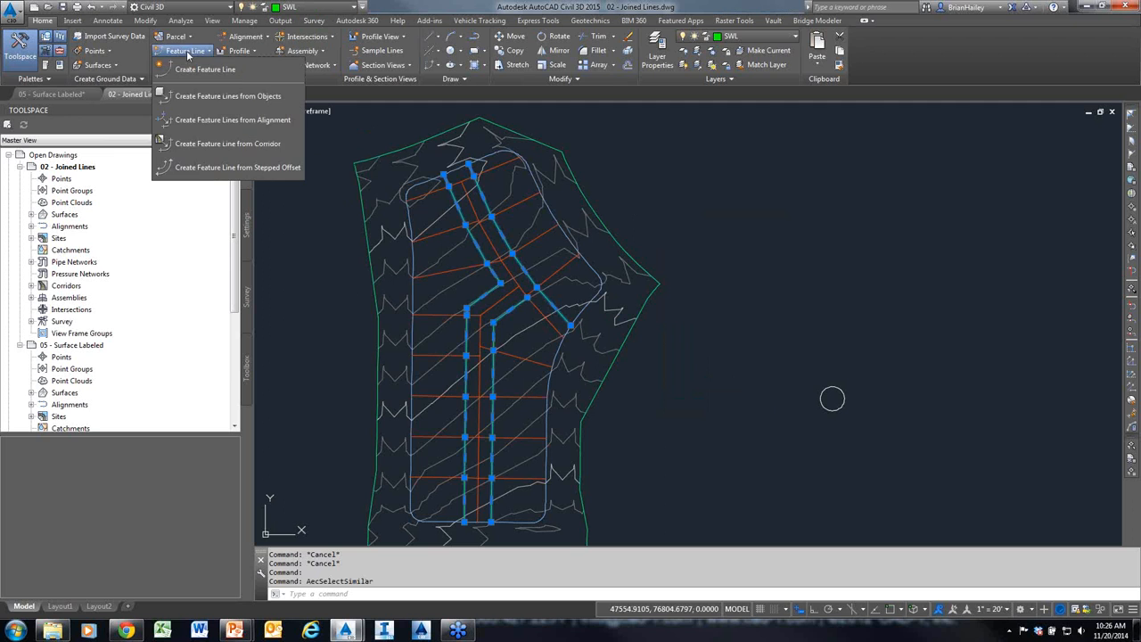
pyautogui.click(239, 96)
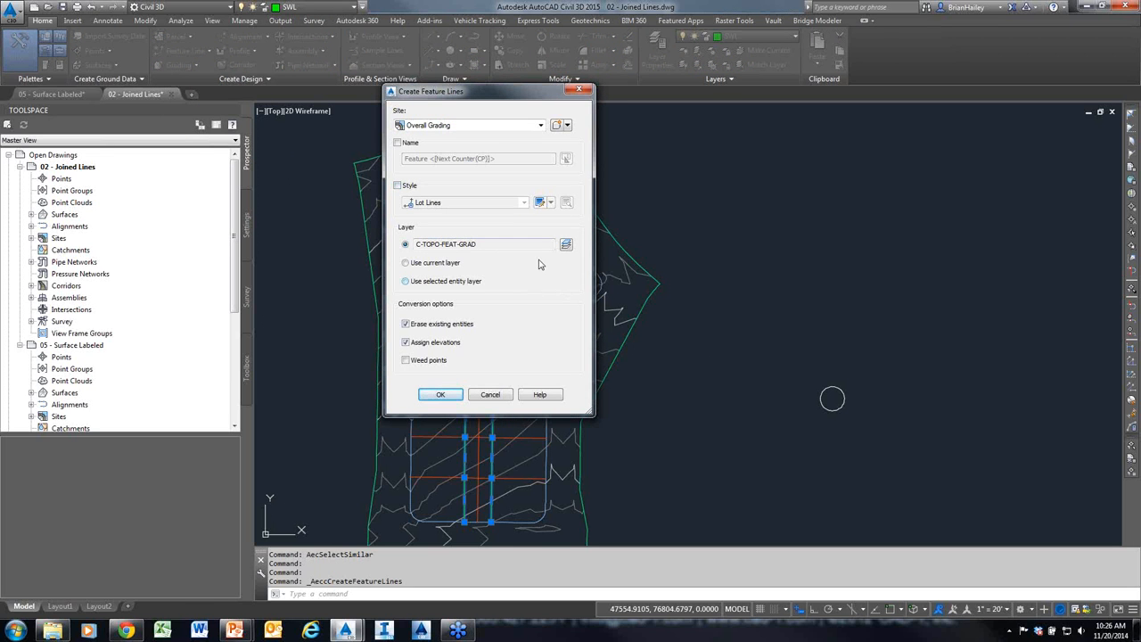
pyautogui.click(441, 395)
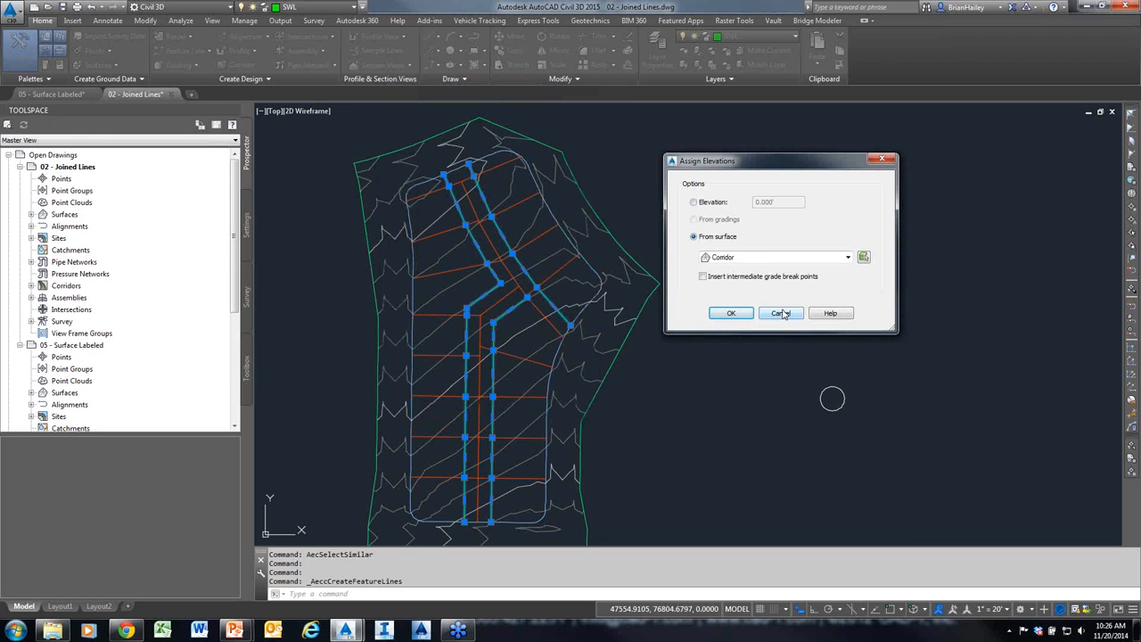
pyautogui.click(731, 313)
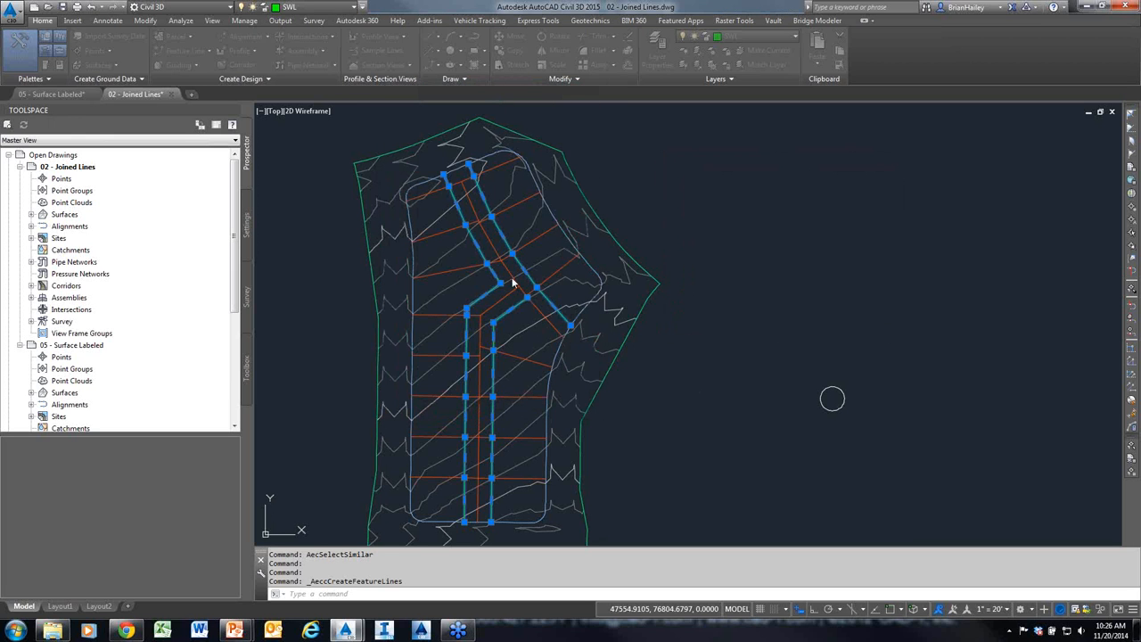
# Change the colour of the C-TOPO-FEAT-GRAD layer to 40
pyautogui.click(519, 263)
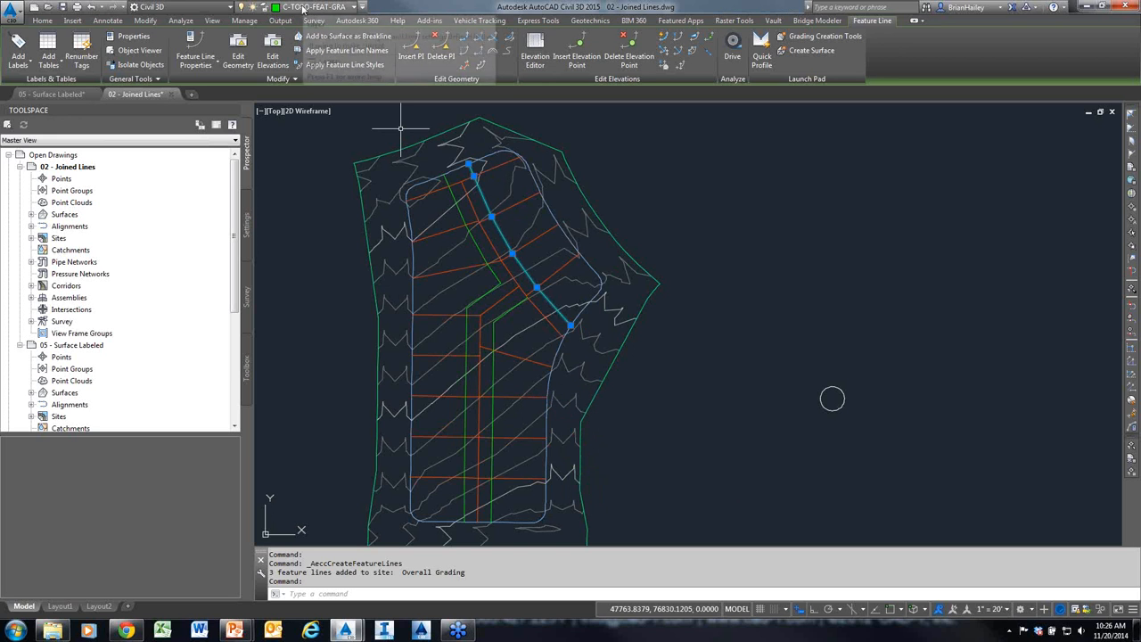
pyautogui.click(303, 7)
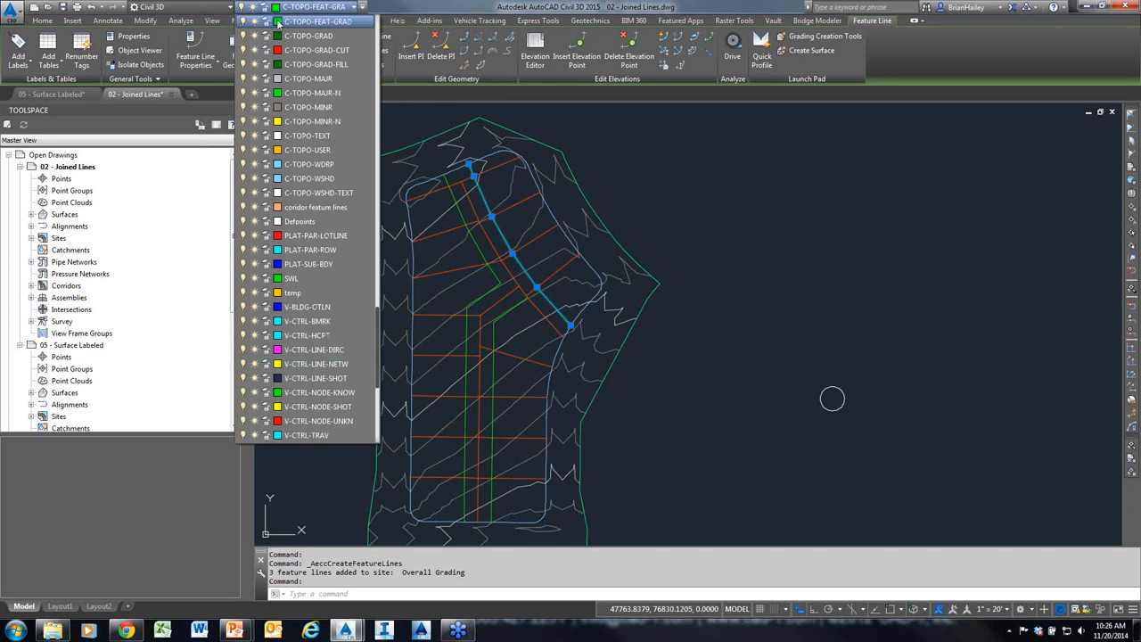
pyautogui.click(277, 23)
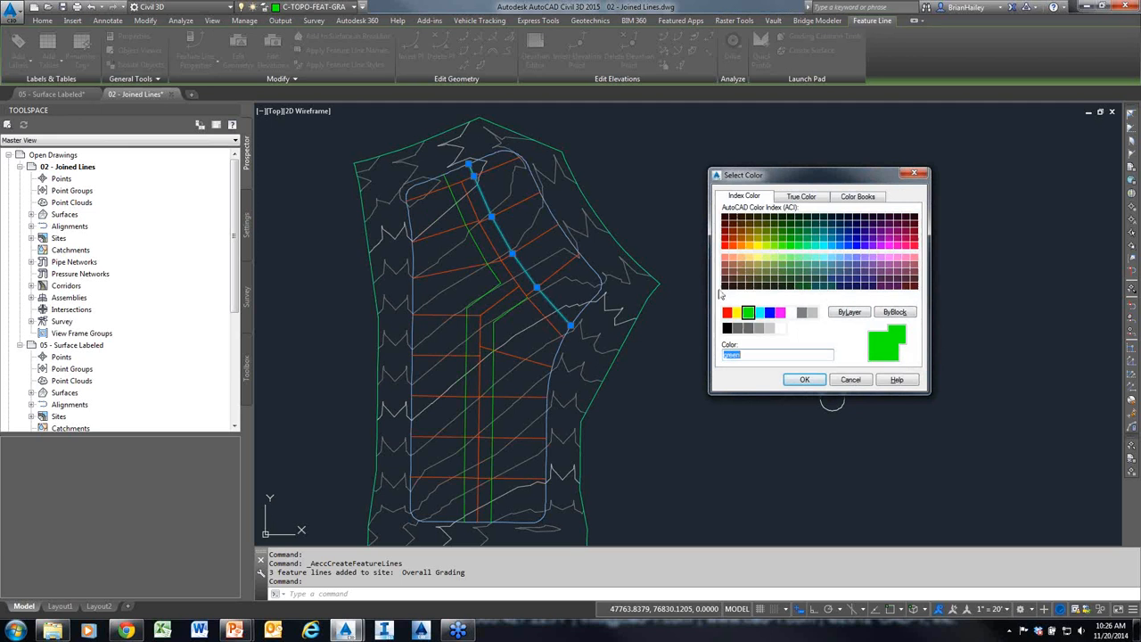
pyautogui.click(747, 247)
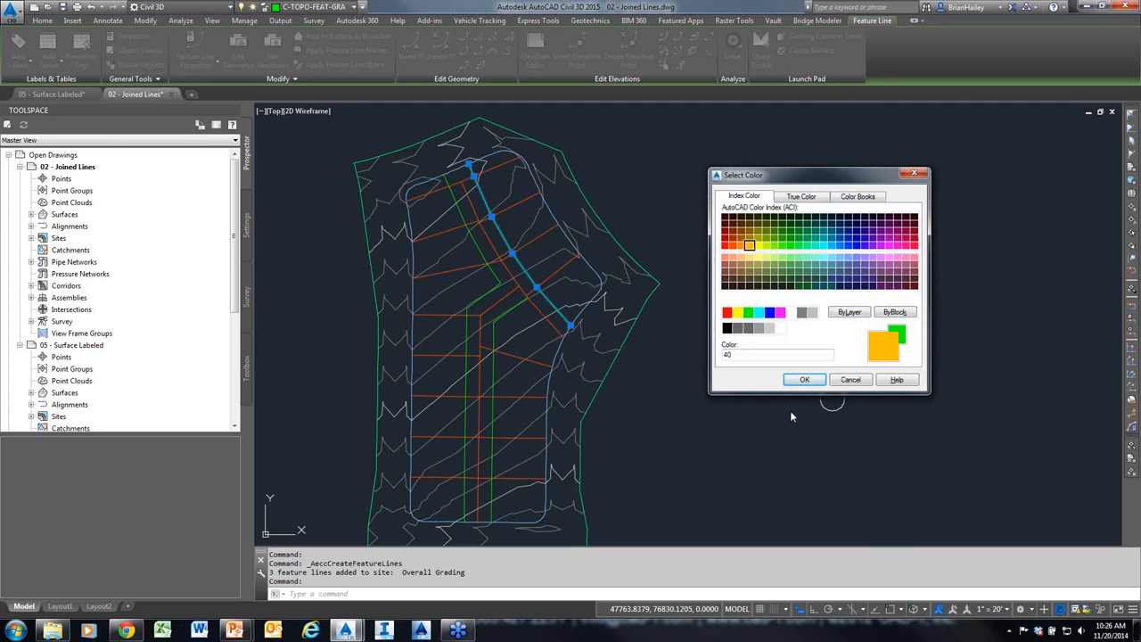
pyautogui.click(804, 380)
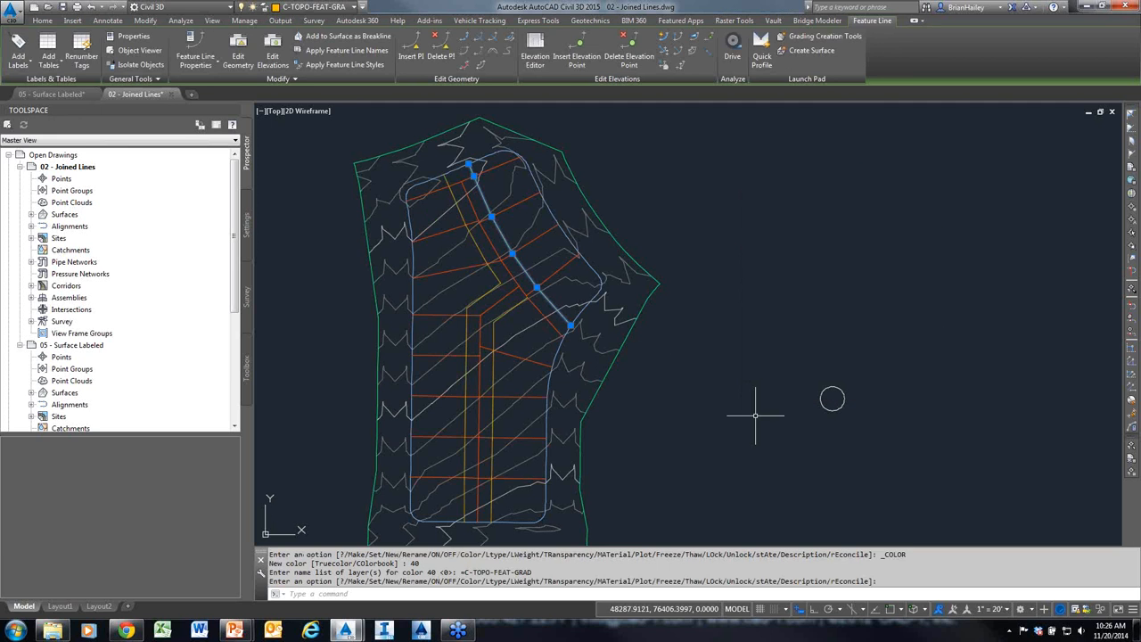
pyautogui.press('Escape')
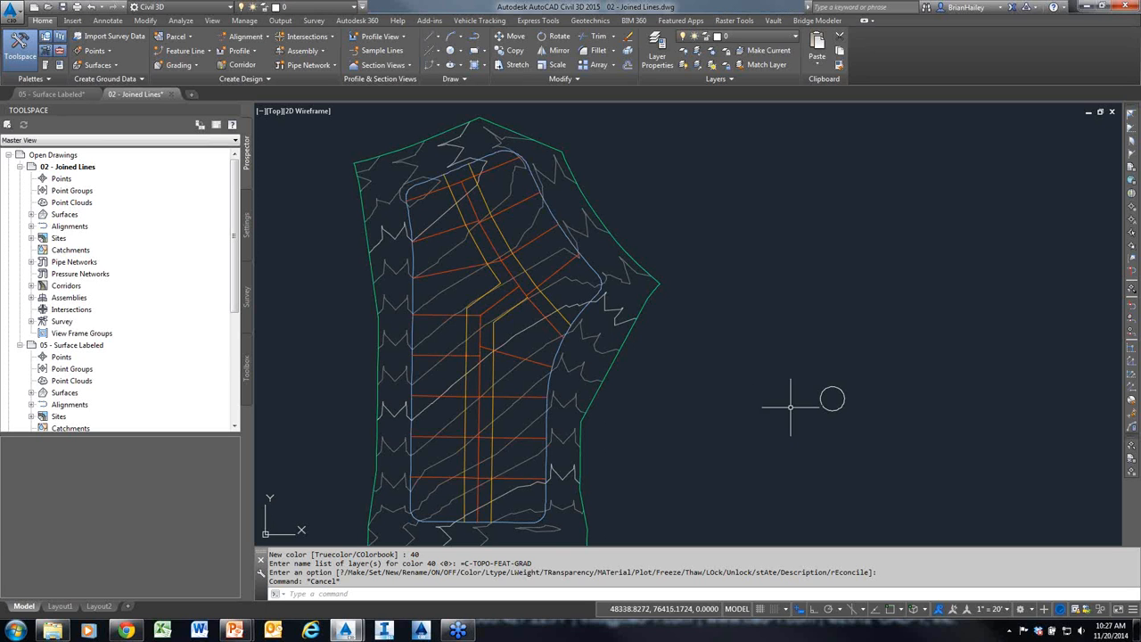
# Examine the points where the lot lines and swale feature lines meet west of the block outline's east corner
pyautogui.click(587, 262)
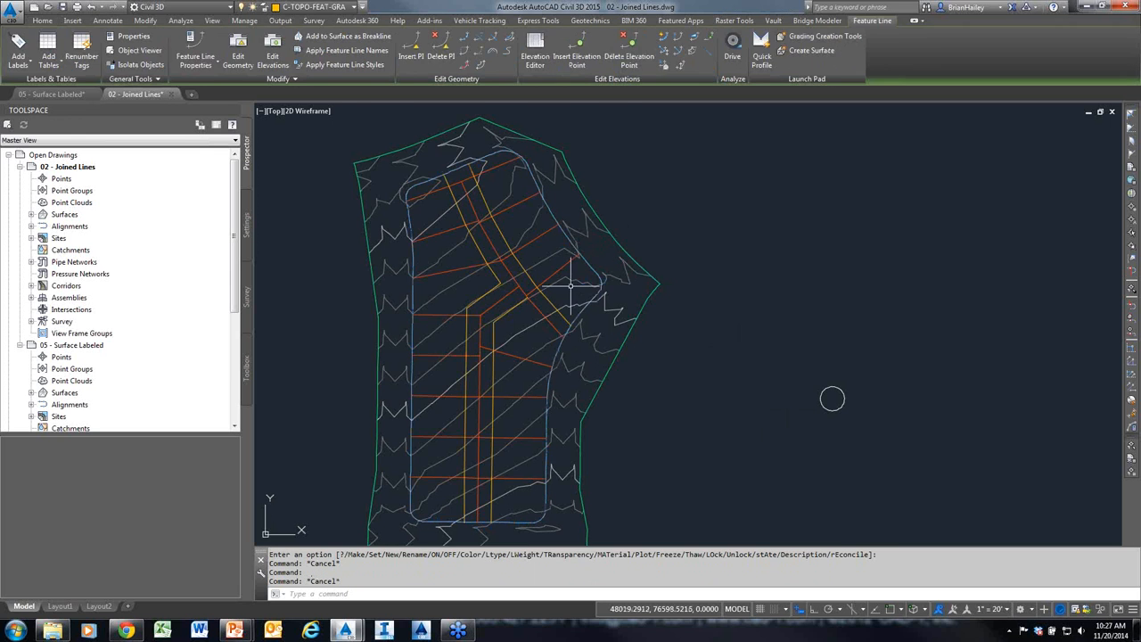
pyautogui.press('Escape')
pyautogui.scroll(2, 538, 277)
pyautogui.click(540, 290)
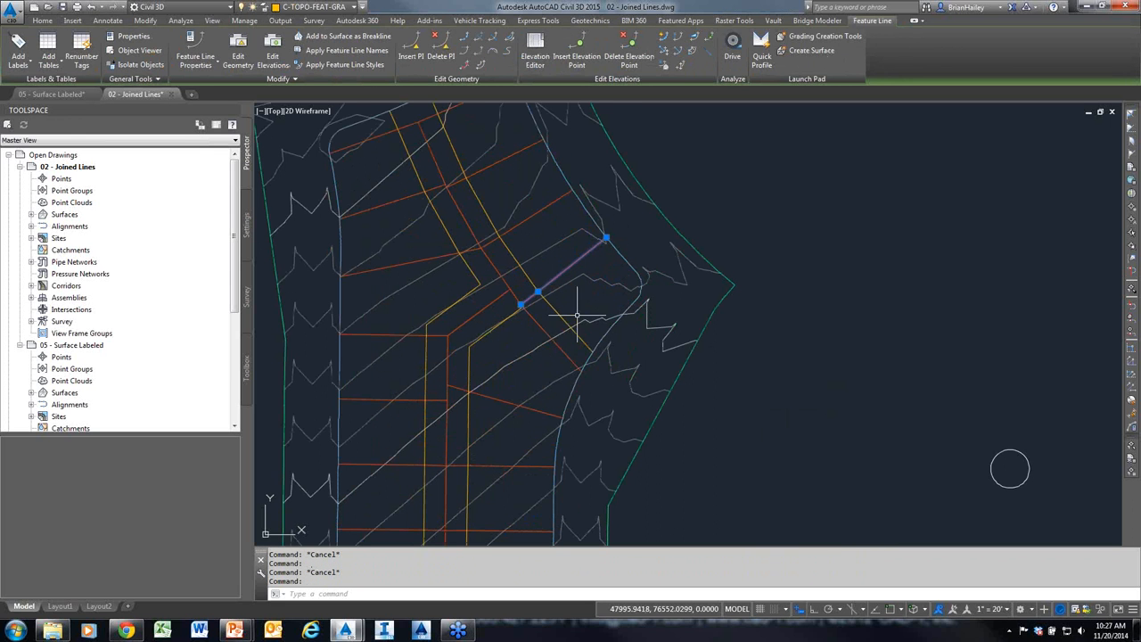
pyautogui.press('Escape')
pyautogui.click(539, 317)
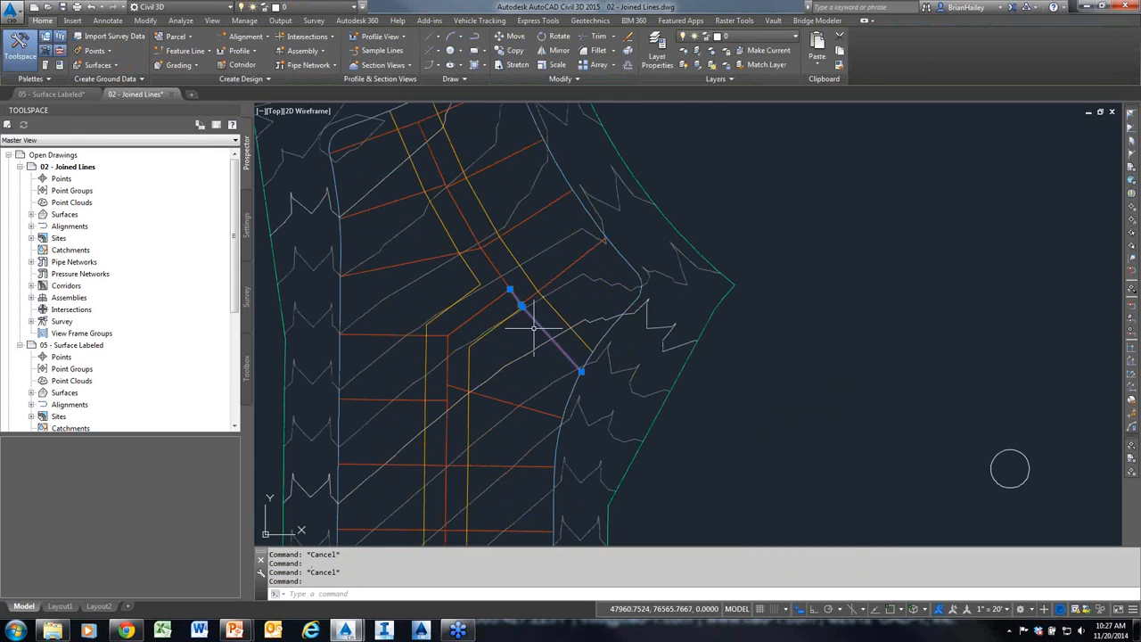
pyautogui.scroll(3, 539, 317)
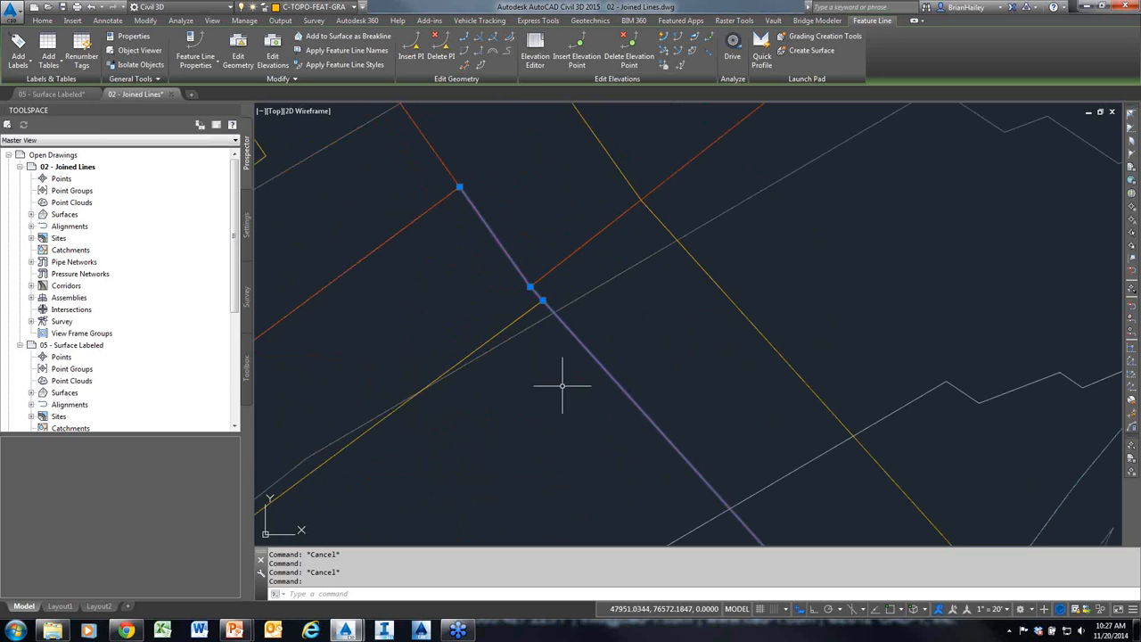
pyautogui.press('Escape')
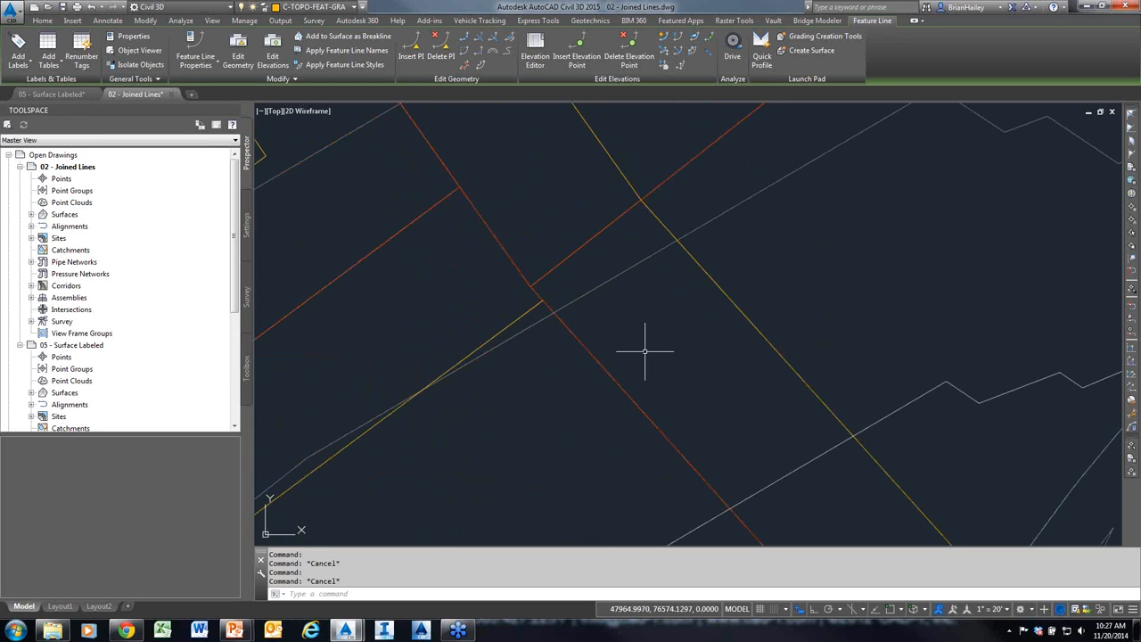
pyautogui.scroll(-3, 617, 322)
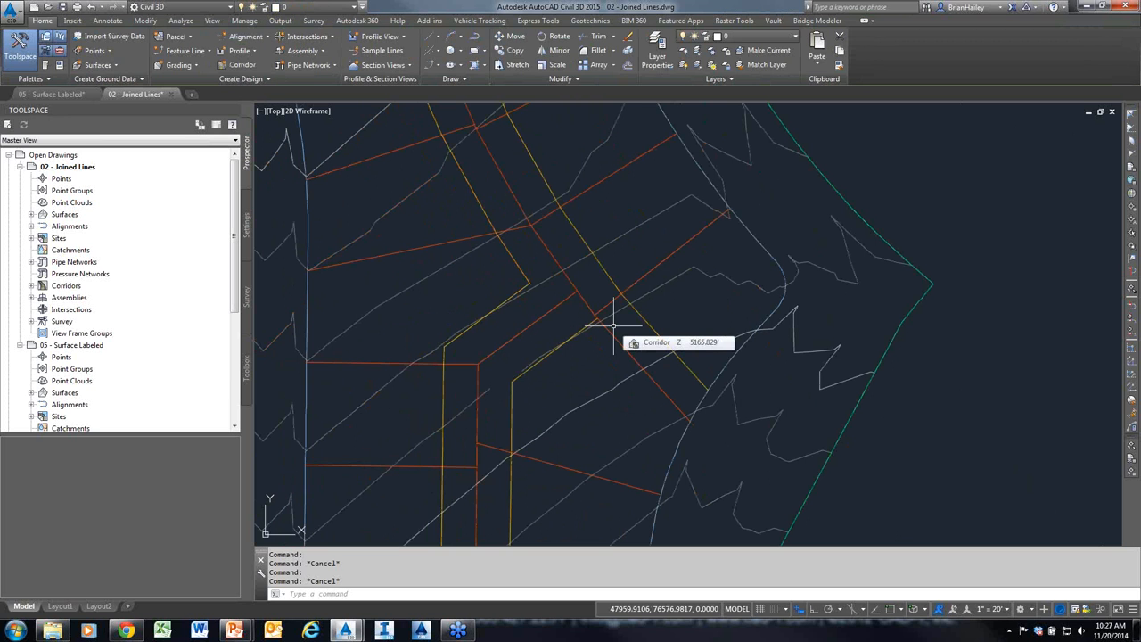
pyautogui.scroll(-5, 614, 326)
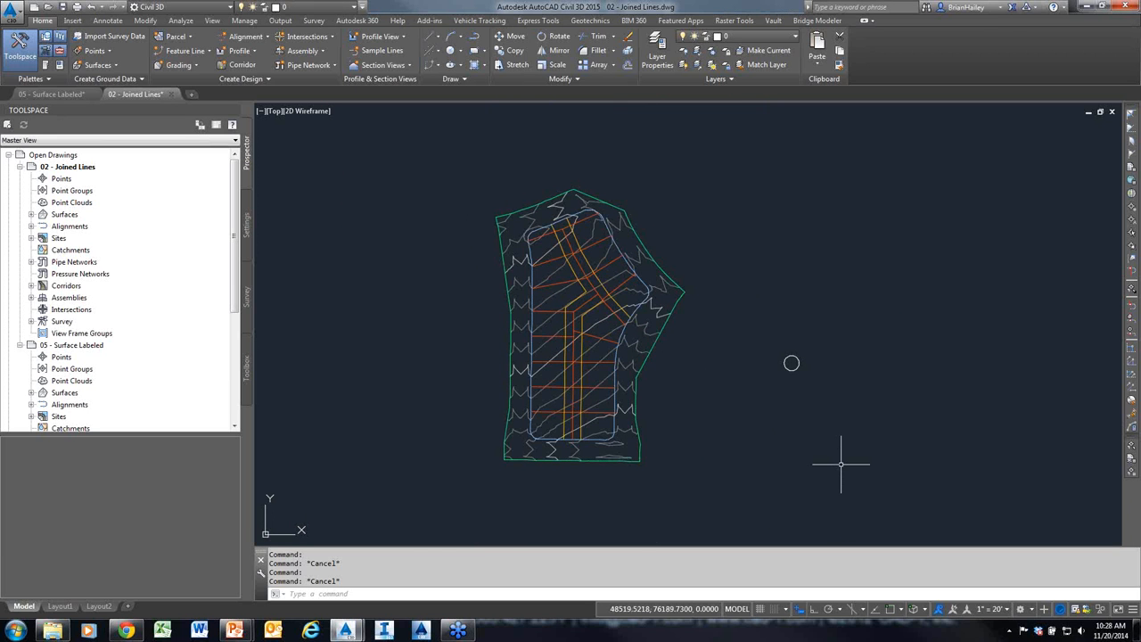
# Switch to the PowerPoint slide show and advance to the Adding to a Surface slide
pyautogui.hotkey('alt', 'Tab')
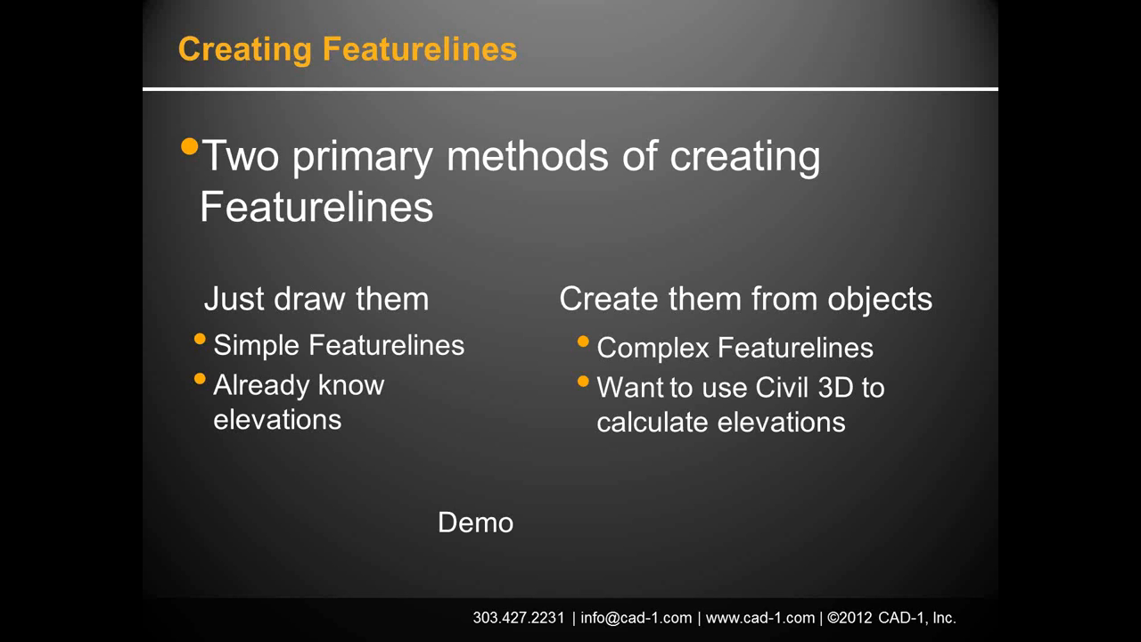
pyautogui.press('Right')
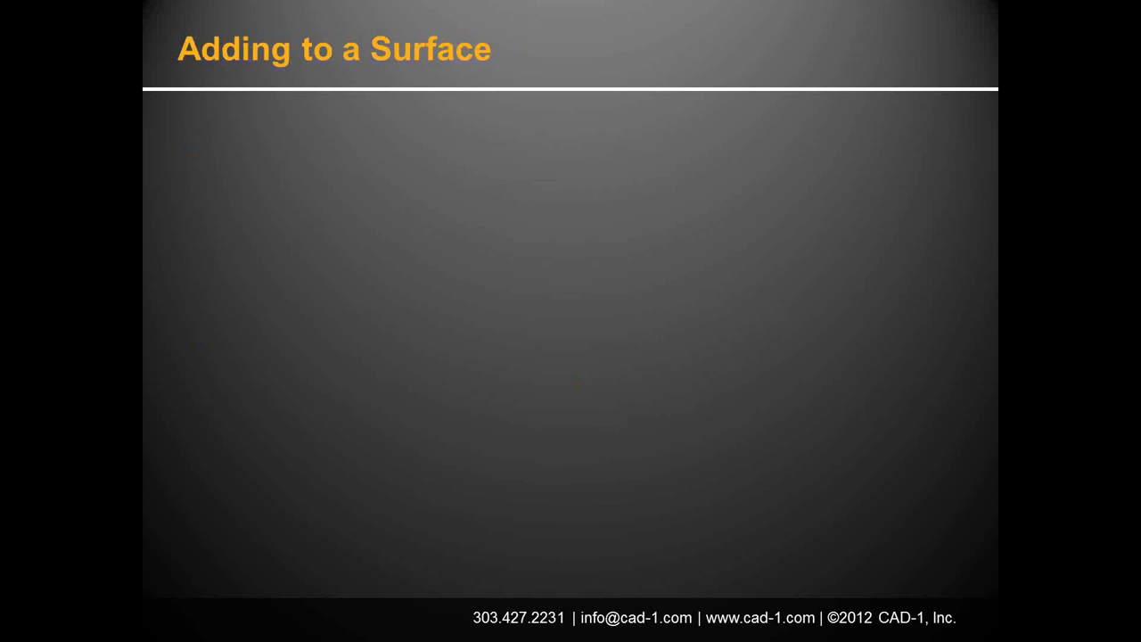
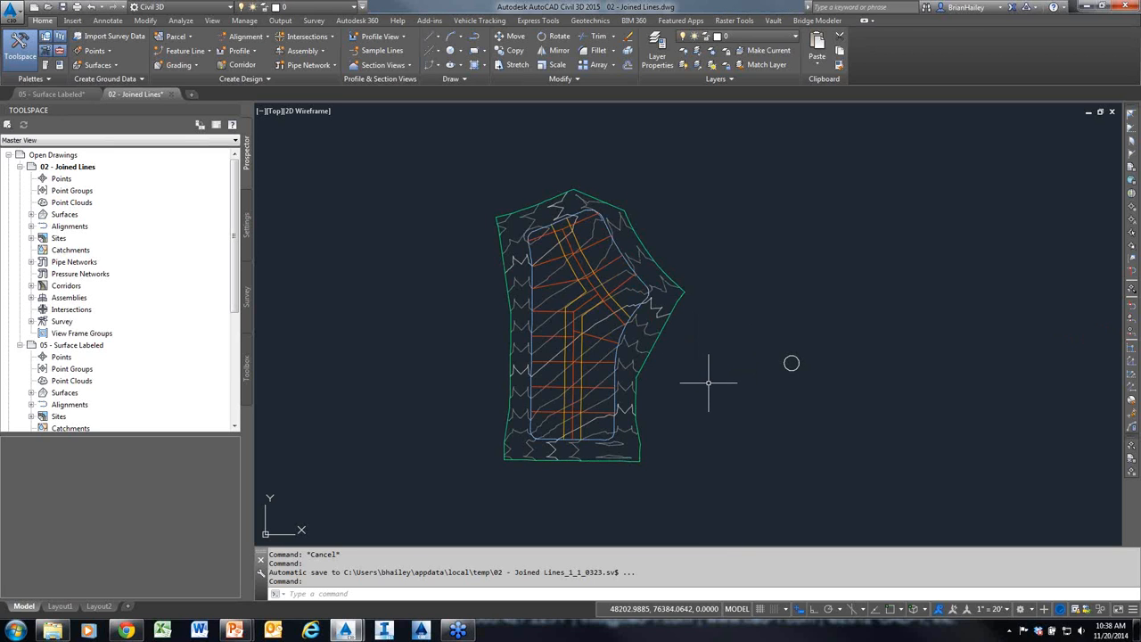
pyautogui.moveTo(746, 375); pyautogui.dragTo(621, 347, button='middle')
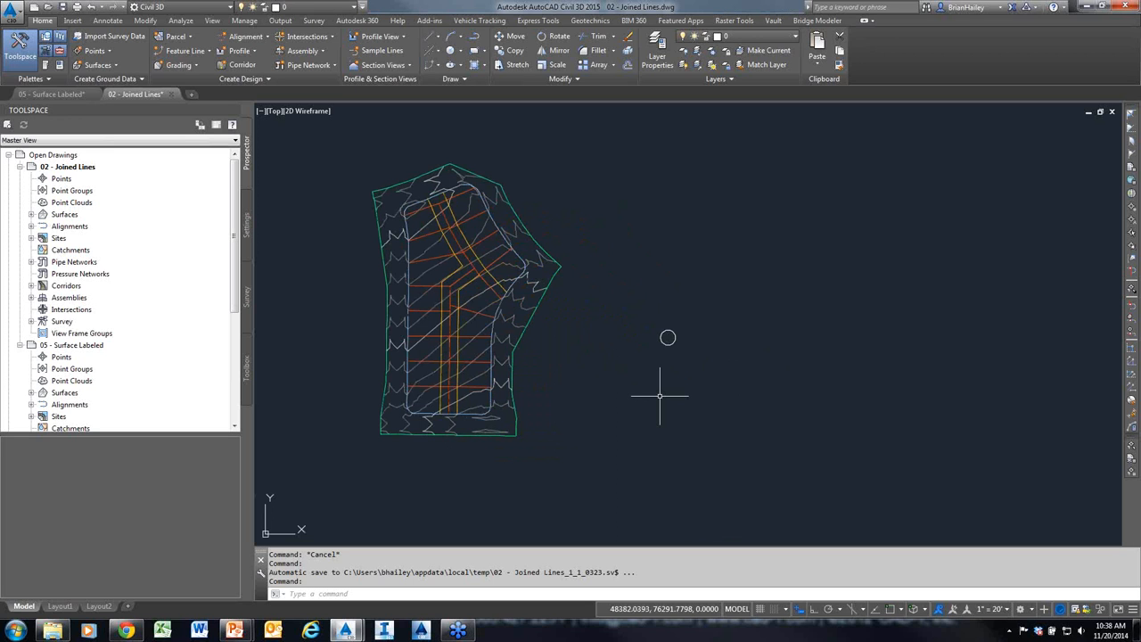
pyautogui.write('a')
pyautogui.press('Return')
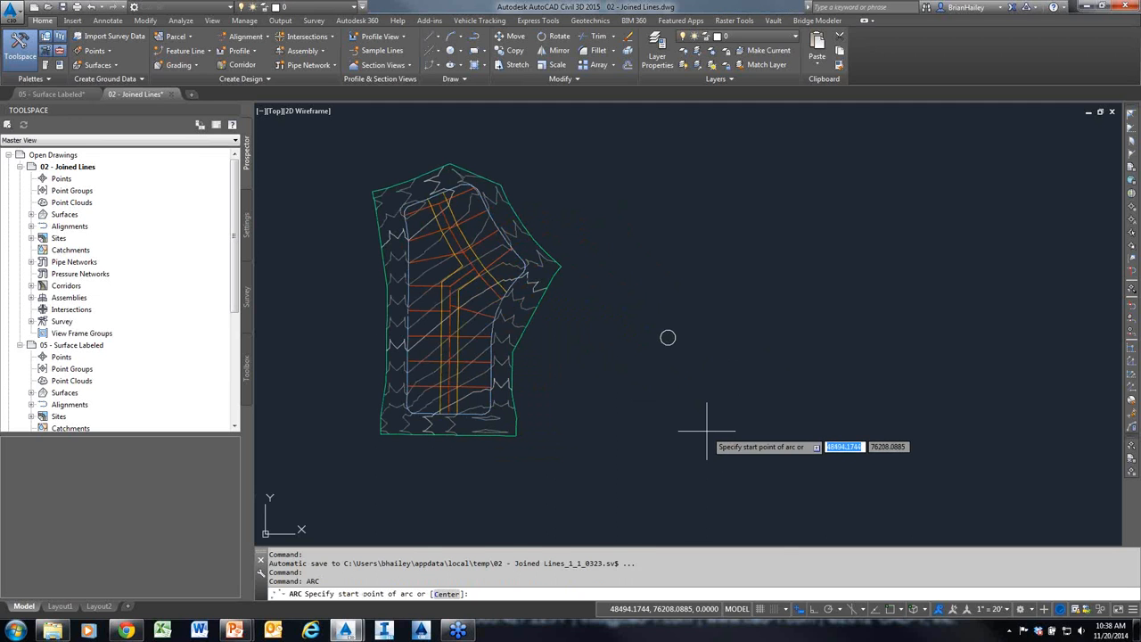
pyautogui.press('Escape')
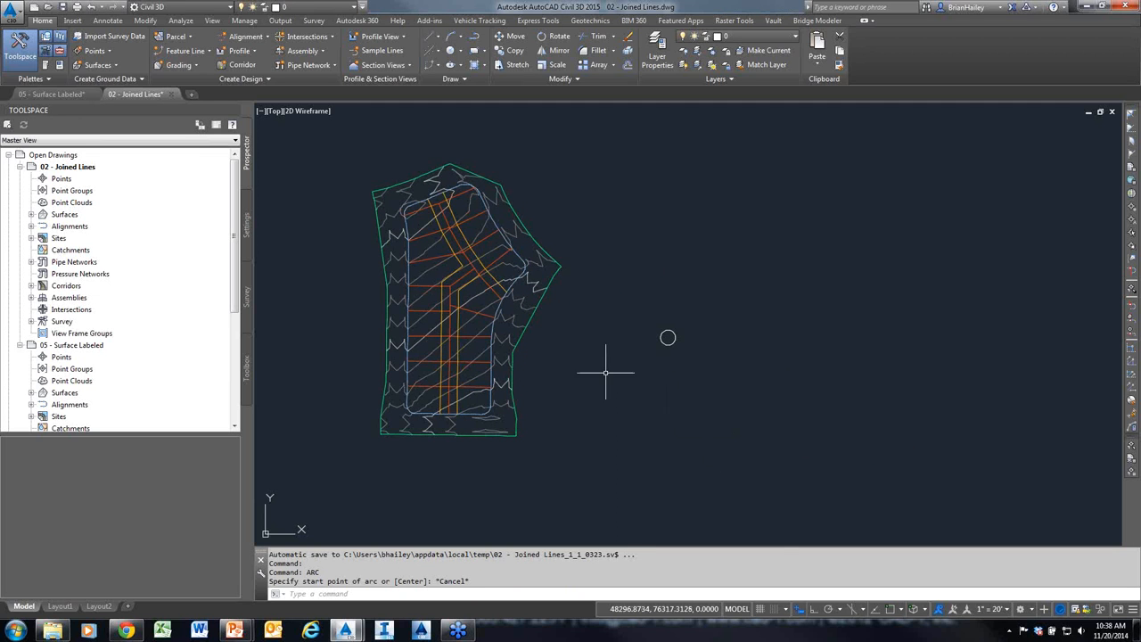
pyautogui.moveTo(591, 368); pyautogui.dragTo(620, 395, button='middle')
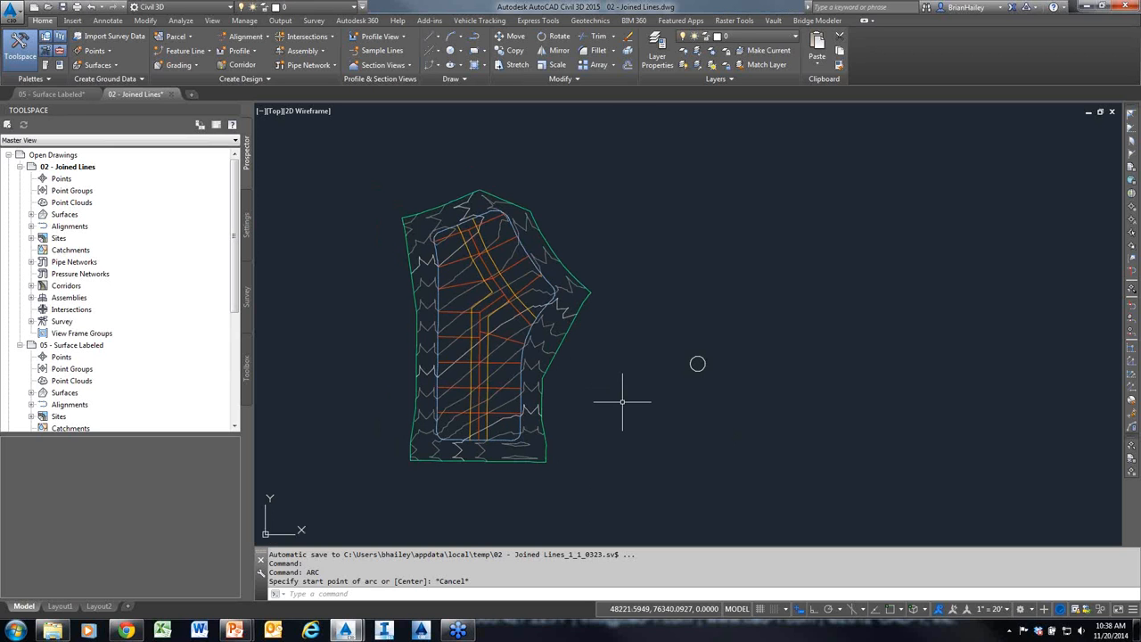
# Return to the PowerPoint slide show and bring up the Mid-ordinate Distance content
pyautogui.hotkey('alt', 'Tab')
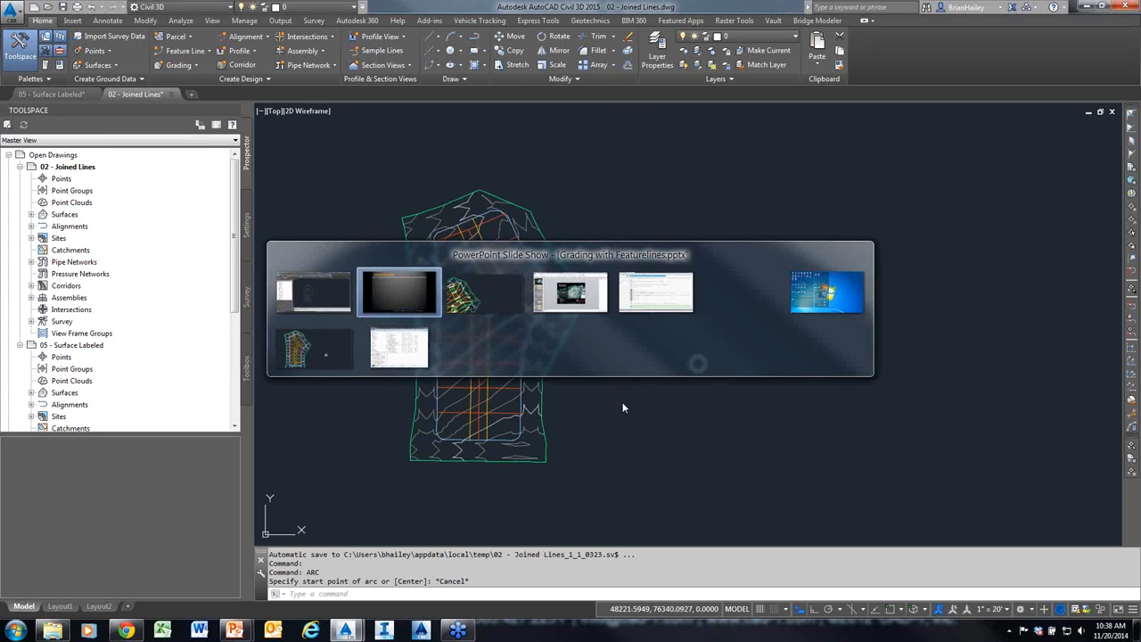
pyautogui.press('Right')
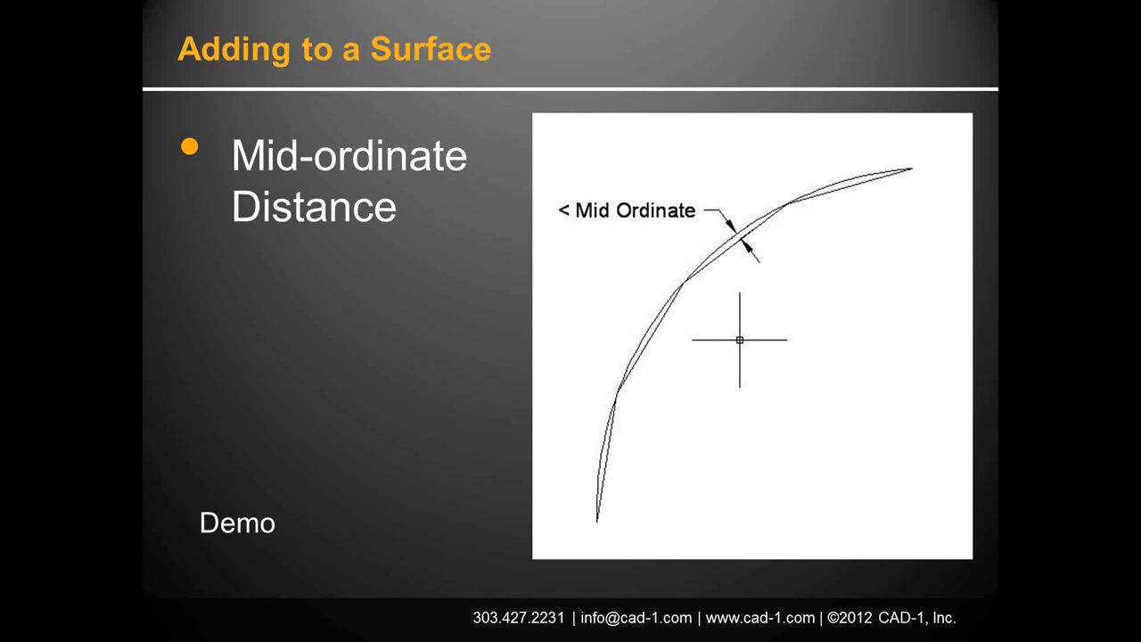
# Switch to Civil 3D and select the block outline, a lot line near its east corner and the adjoining swale feature line
pyautogui.hotkey('alt', 'Tab')
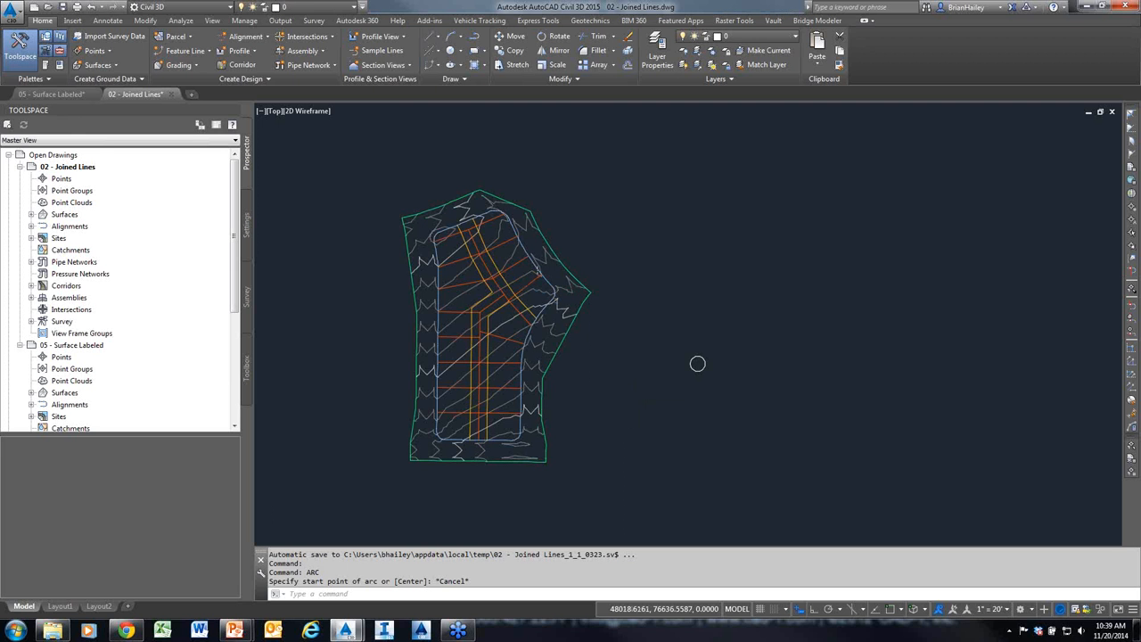
pyautogui.scroll(2, 535, 277)
pyautogui.click(535, 284)
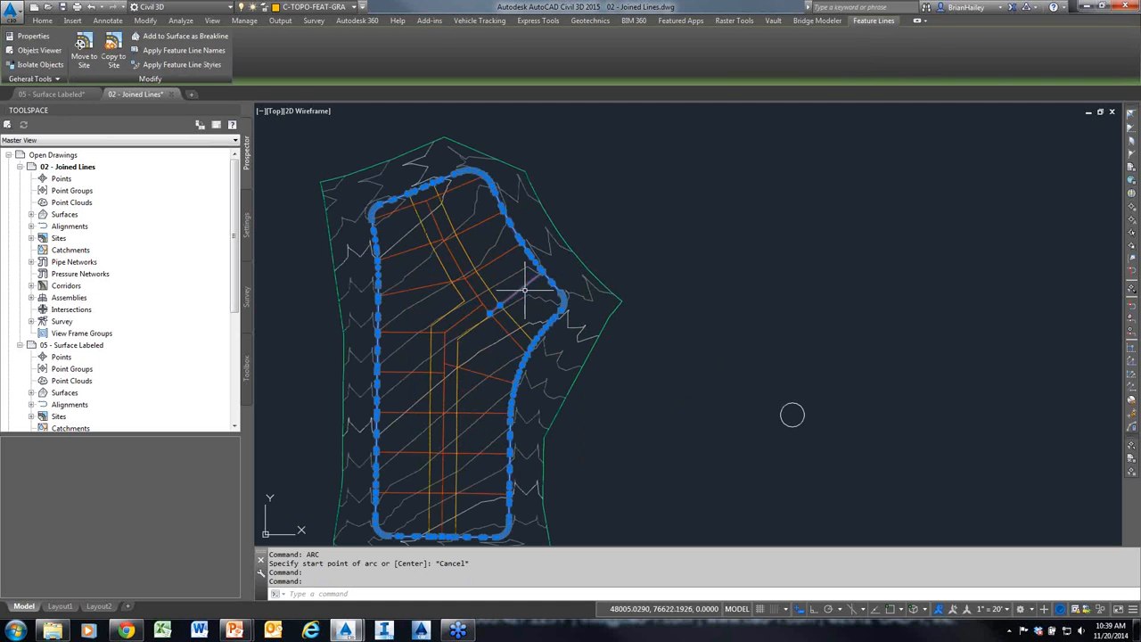
pyautogui.click(526, 291)
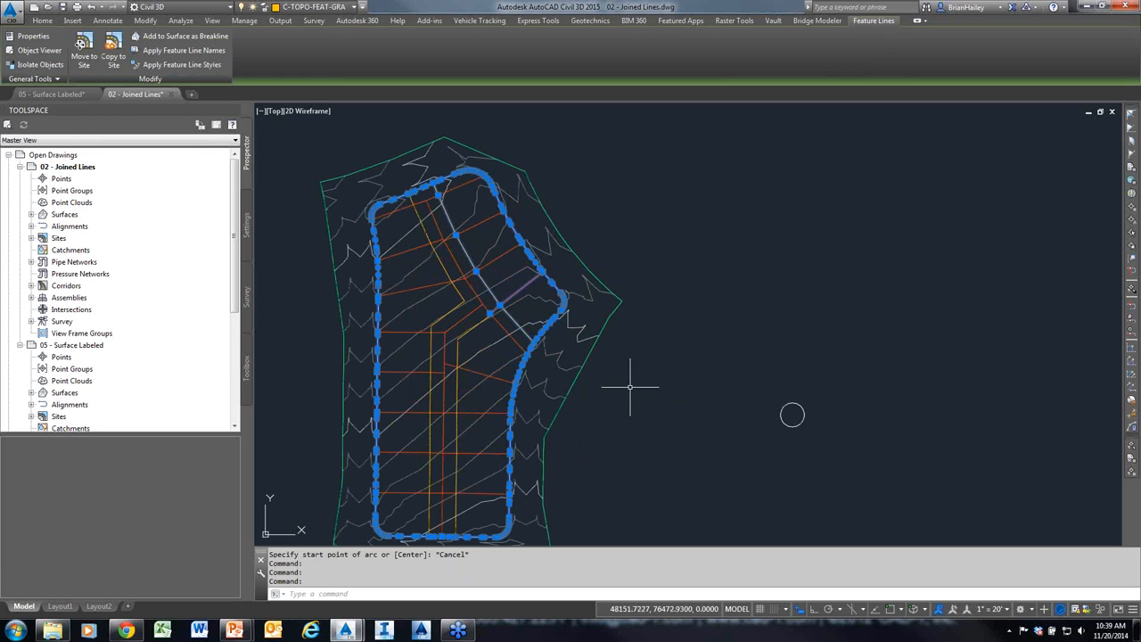
# Point out both places offering the Add to Surface as Breakline command with red arrows, and clear the markup
pyautogui.rightClick(652, 223)
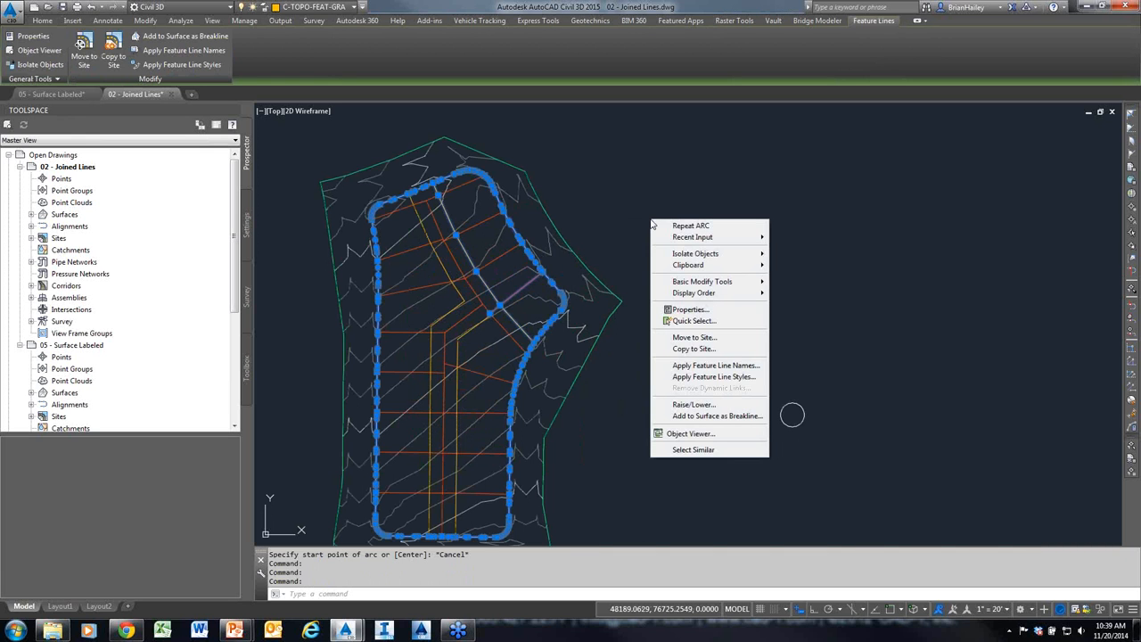
pyautogui.moveTo(689, 267)
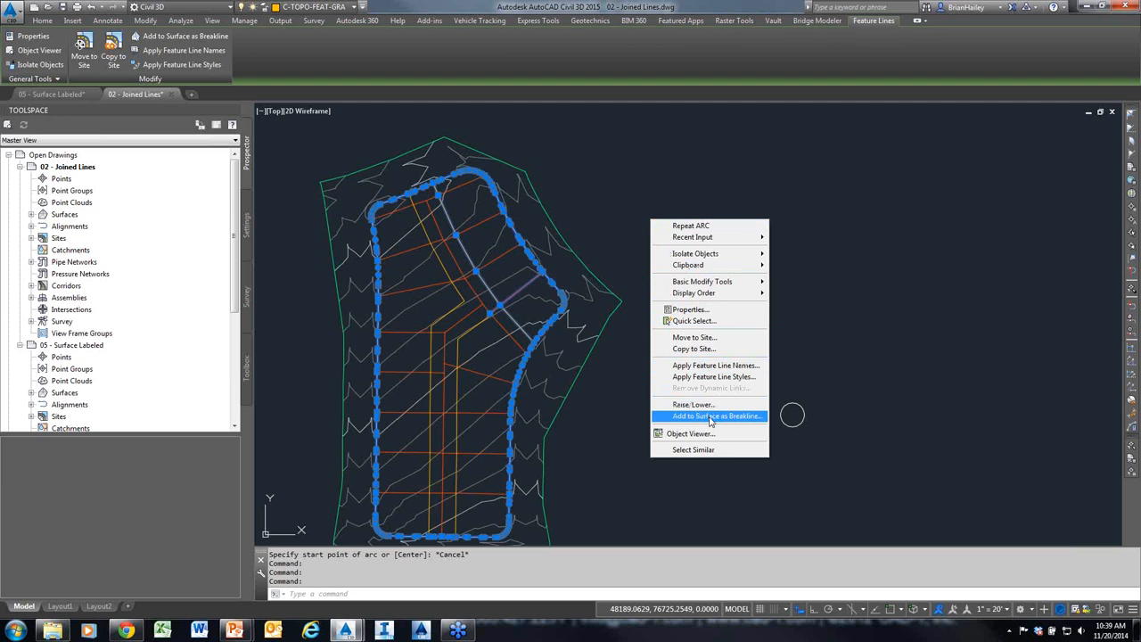
pyautogui.moveTo(566, 420); pyautogui.dragTo(649, 419)
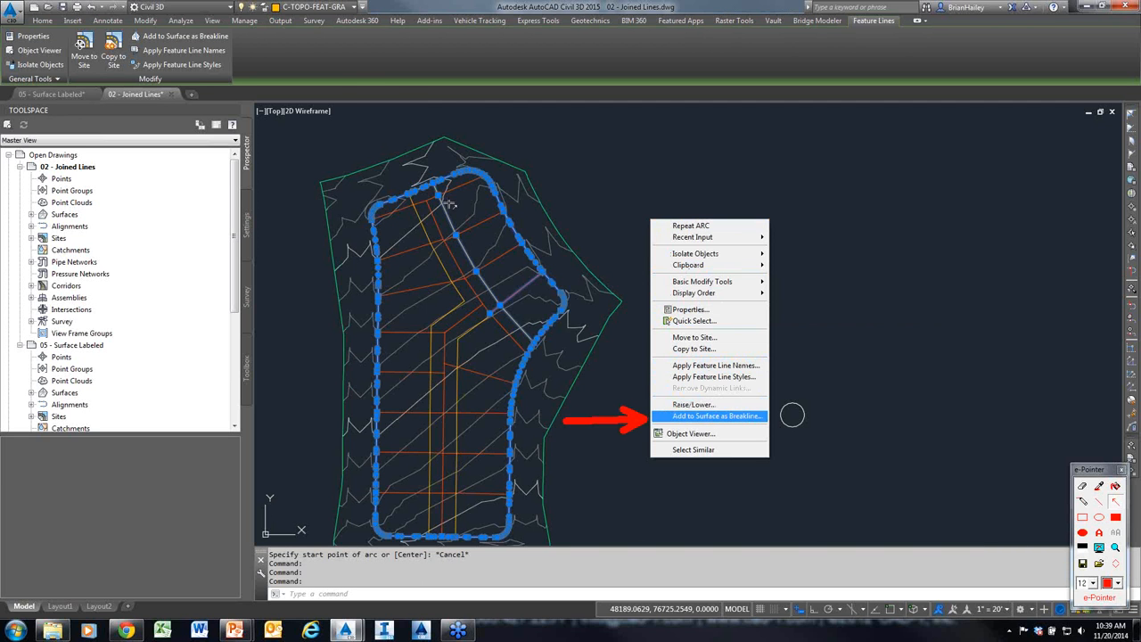
pyautogui.moveTo(504, 136); pyautogui.dragTo(235, 36)
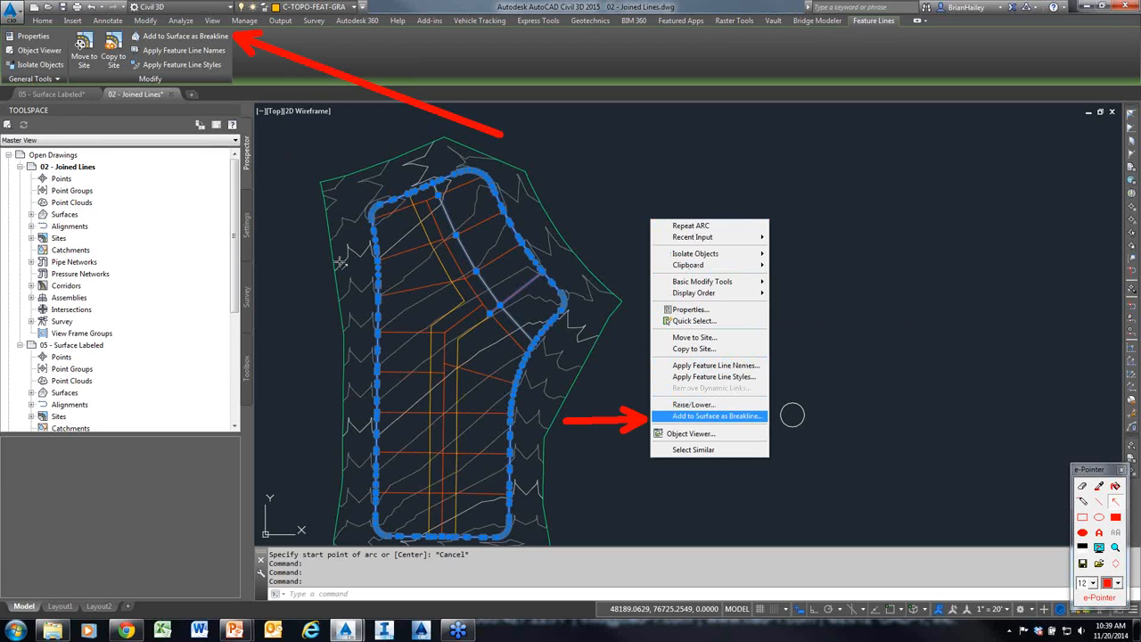
pyautogui.press('Escape')
# Extend the selection to all similar feature lines and start adding them to a surface as breaklines
pyautogui.rightClick(672, 197)
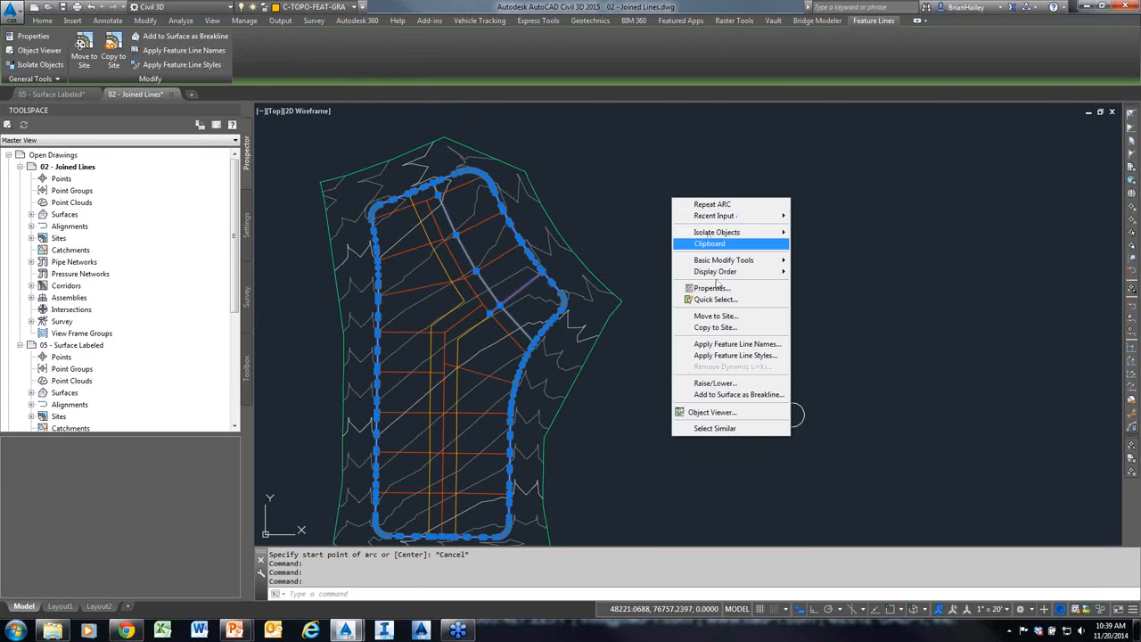
pyautogui.click(712, 429)
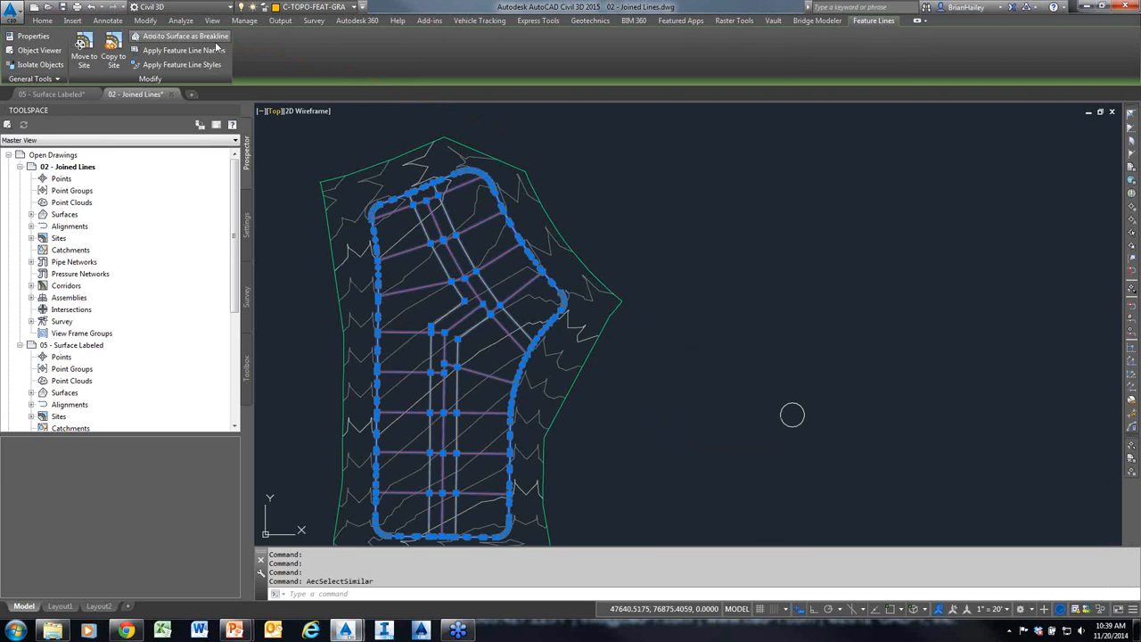
pyautogui.click(216, 40)
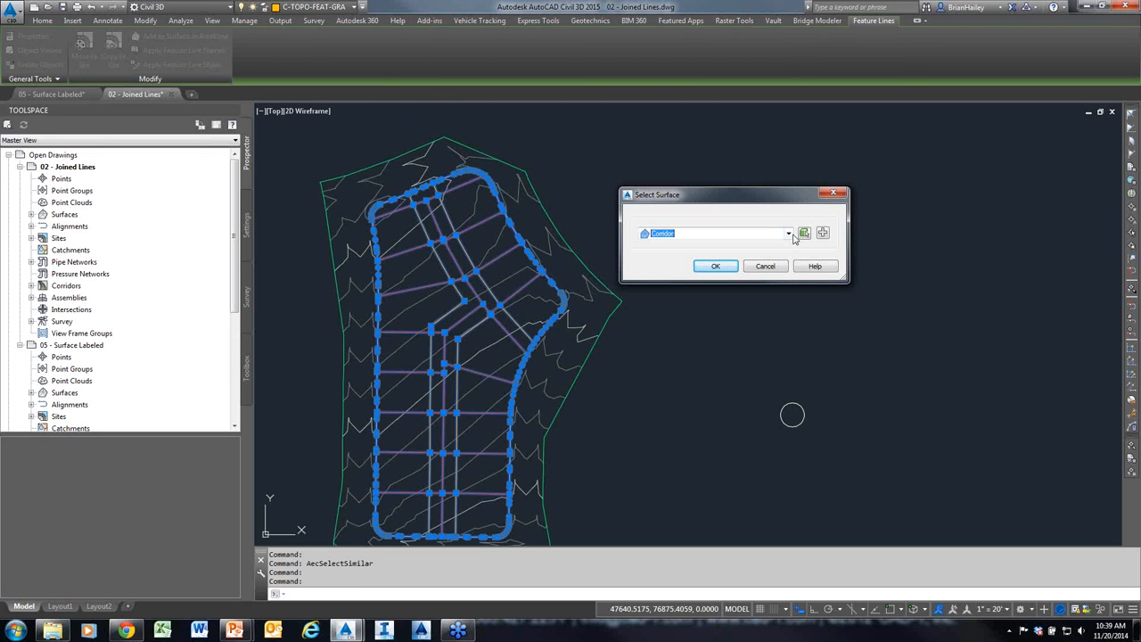
# Create a TIN surface named Proposed and accept it as the target surface for the breaklines
pyautogui.click(822, 233)
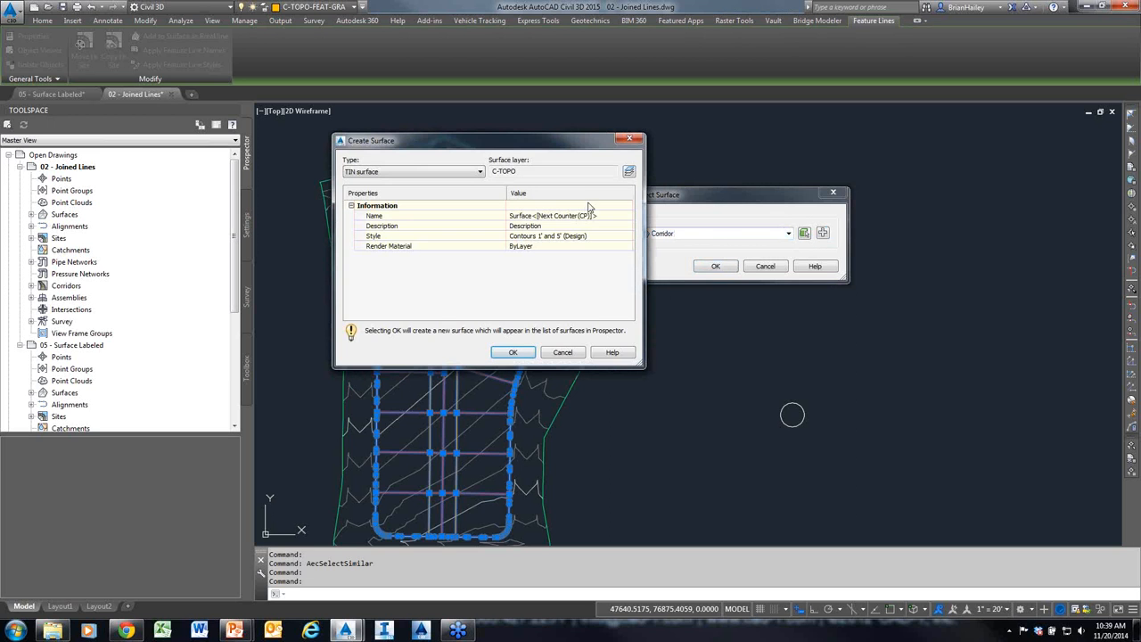
pyautogui.click(595, 216)
pyautogui.write('Proposed')
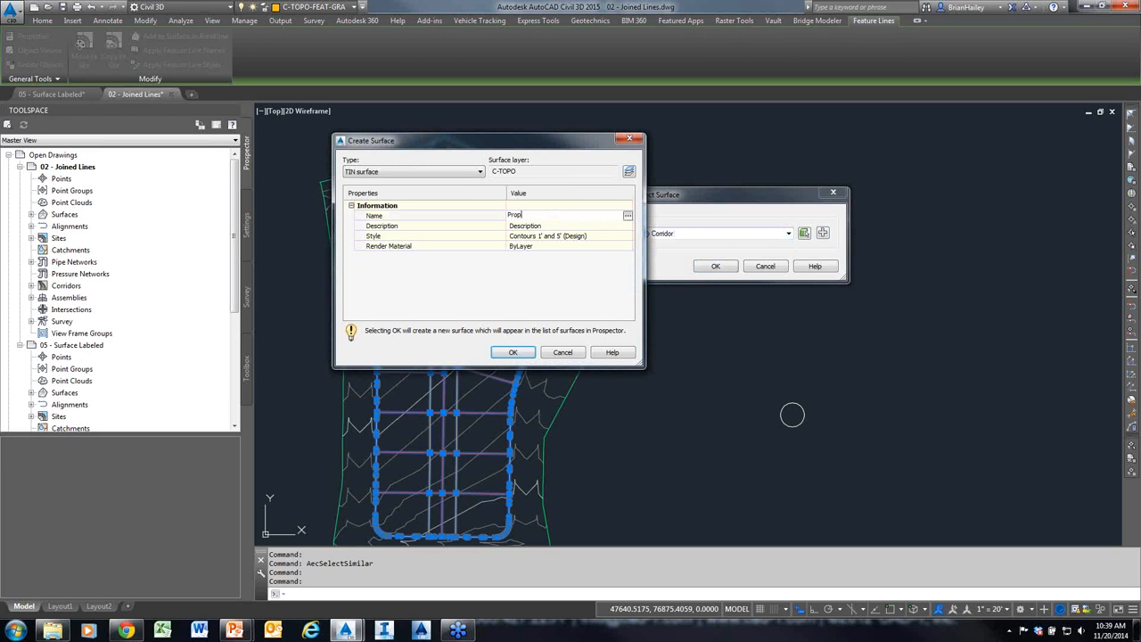
pyautogui.click(517, 353)
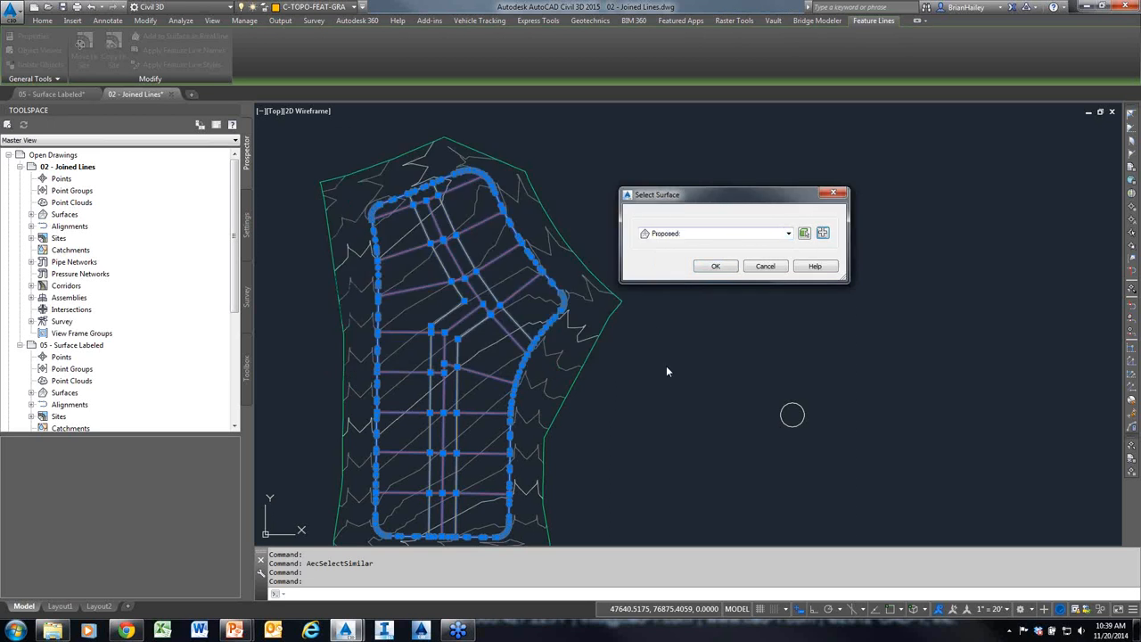
pyautogui.click(714, 266)
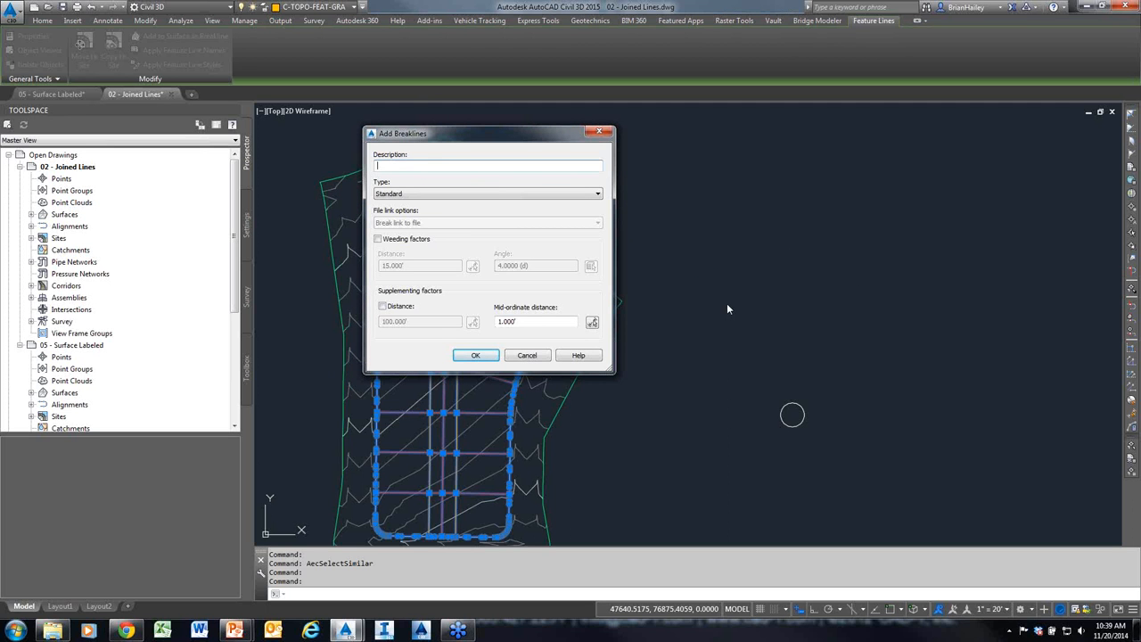
# Enable the breakline weeding factors and supplementing distance, point them out with red arrows, and disable both options again
pyautogui.click(378, 239)
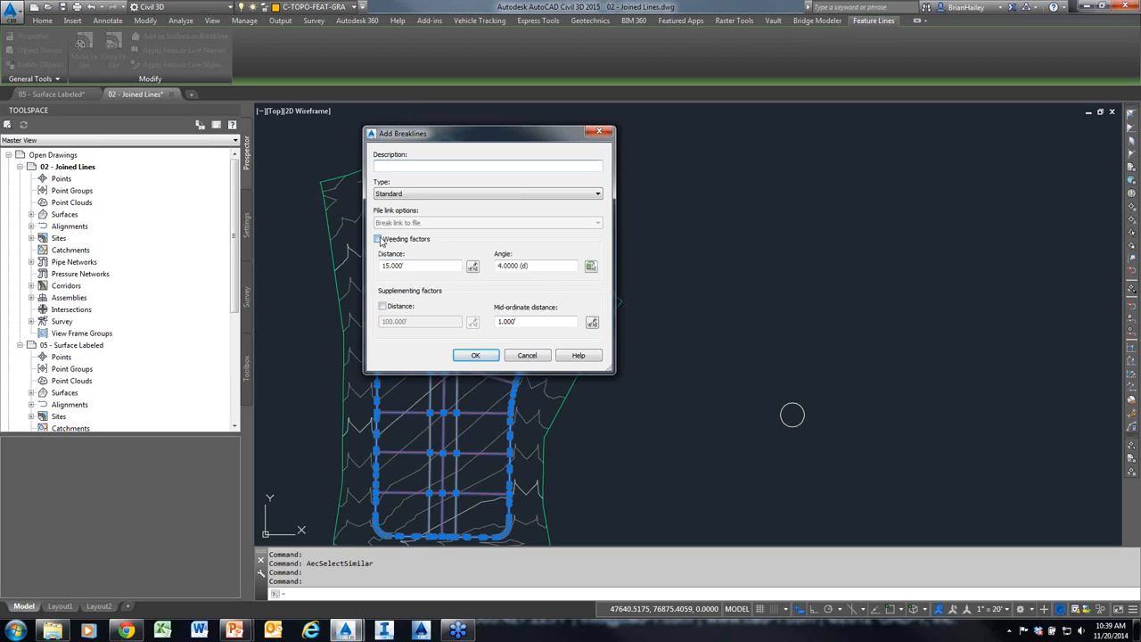
pyautogui.click(383, 306)
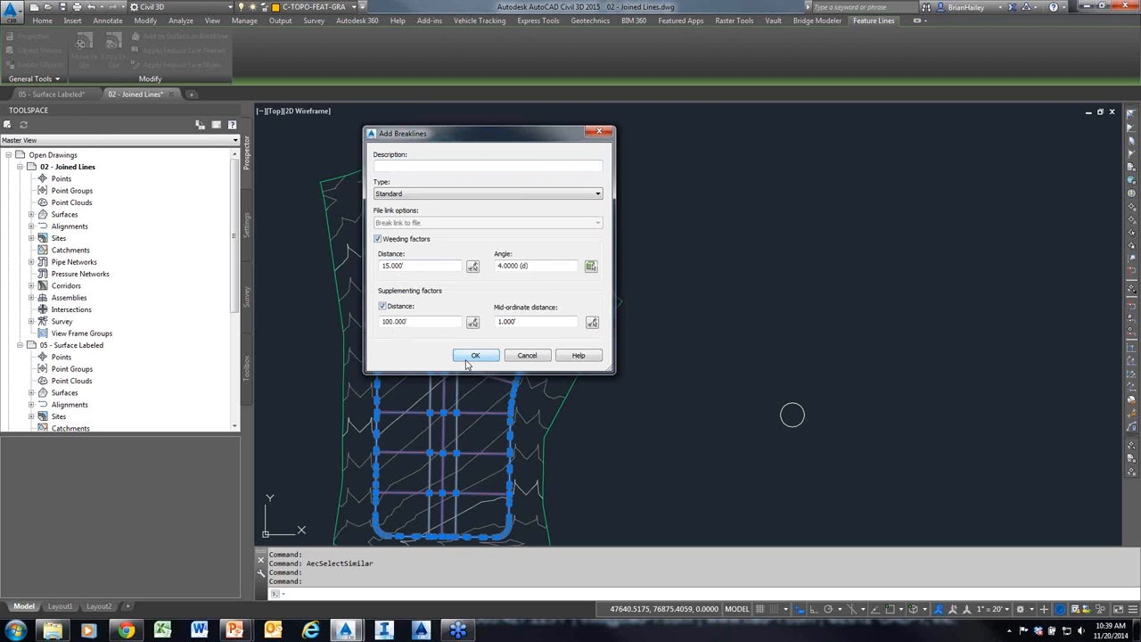
pyautogui.press('F9')
pyautogui.moveTo(169, 273); pyautogui.dragTo(367, 238)
pyautogui.moveTo(250, 344); pyautogui.dragTo(373, 318)
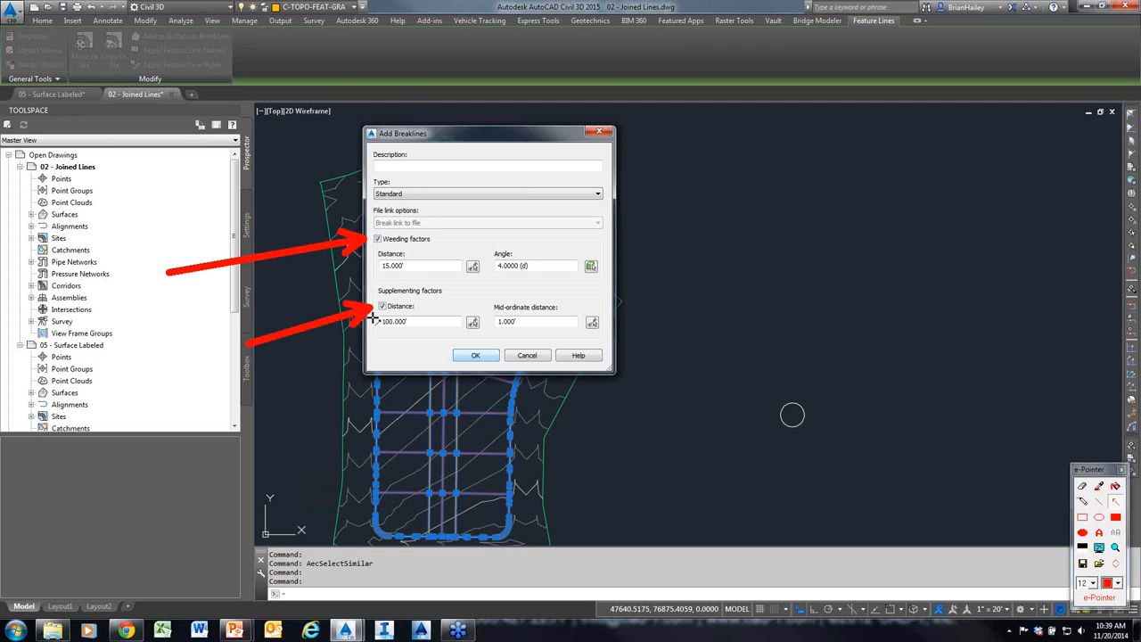
pyautogui.press('F9')
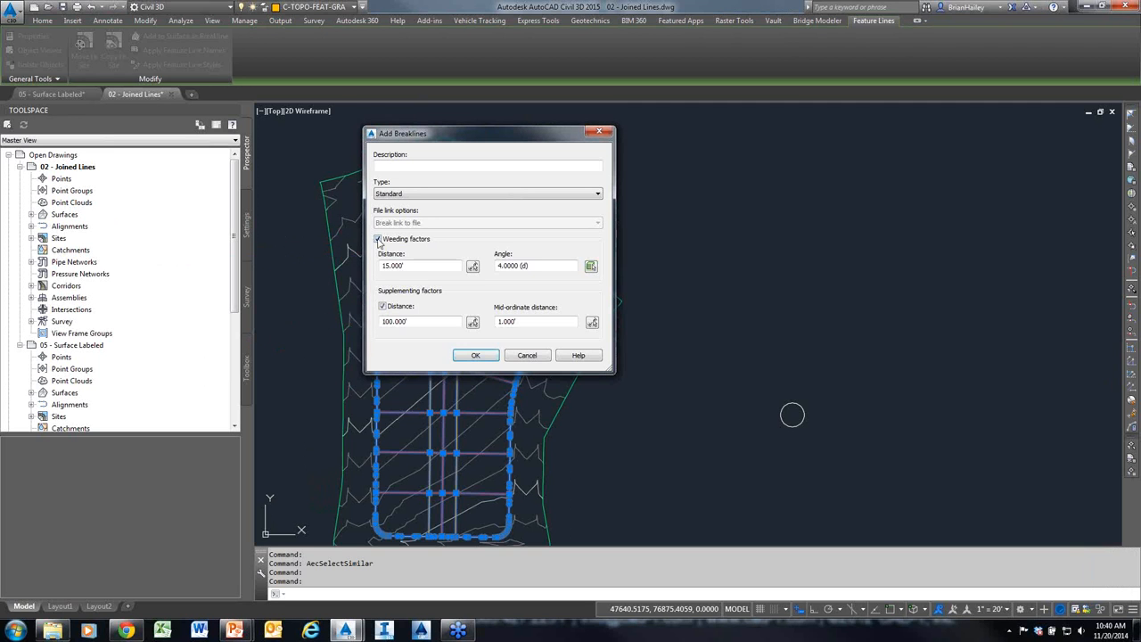
pyautogui.click(377, 239)
pyautogui.click(383, 307)
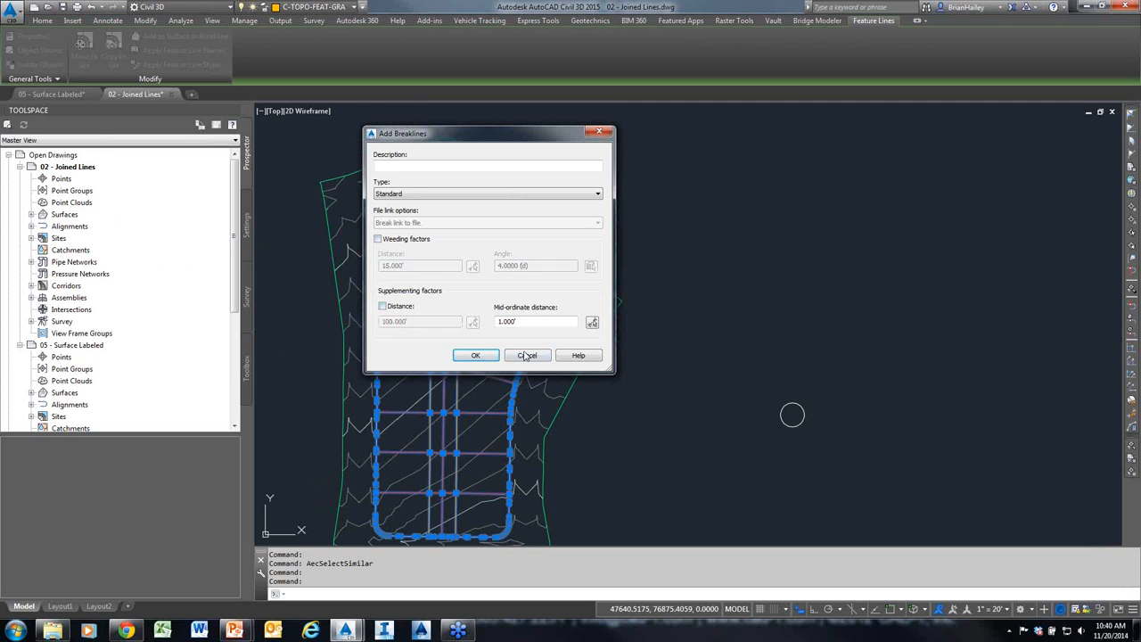
# Point out the mid-ordinate distance setting for the breaklines with red arrows
pyautogui.press('F9')
pyautogui.moveTo(544, 424); pyautogui.dragTo(525, 344)
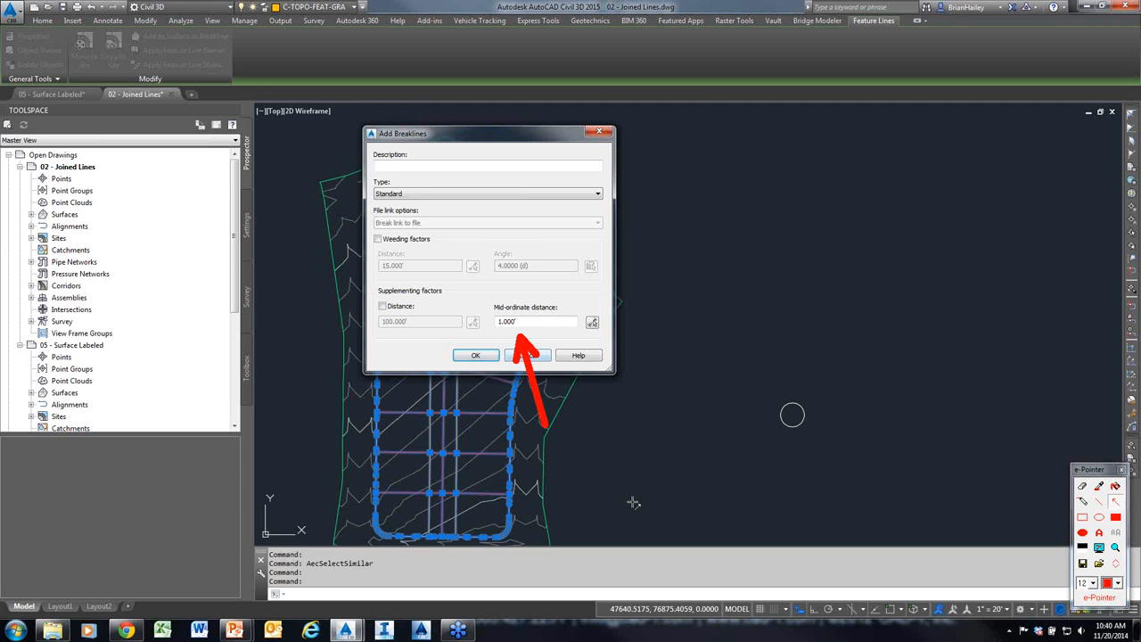
pyautogui.press('Escape')
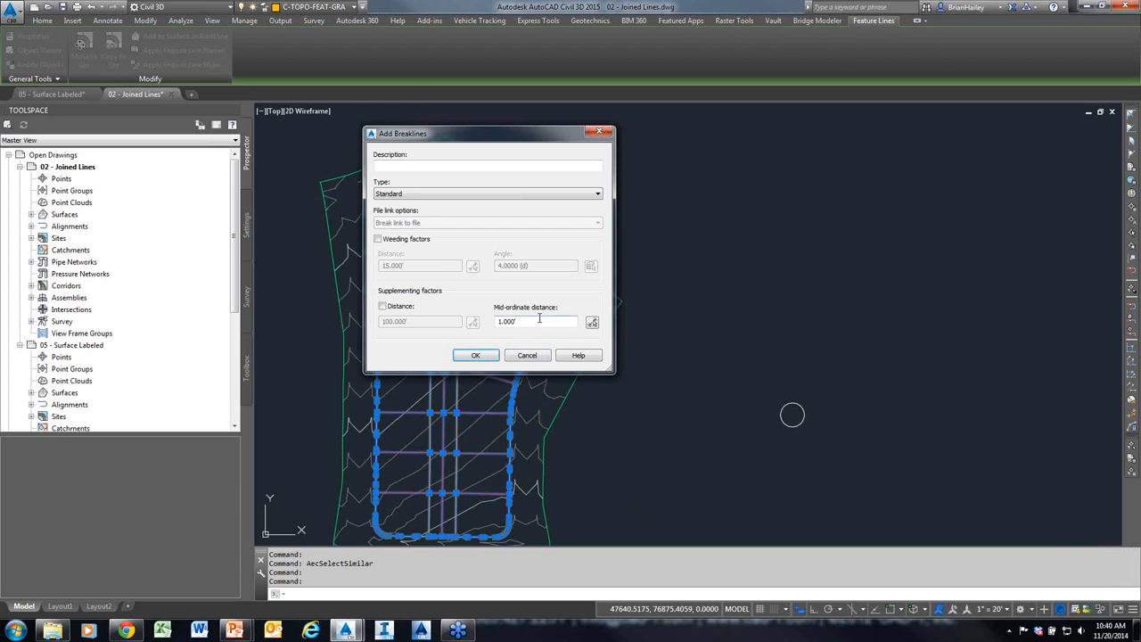
pyautogui.moveTo(534, 321); pyautogui.dragTo(506, 322)
pyautogui.click(531, 322)
pyautogui.moveTo(658, 399); pyautogui.dragTo(526, 328)
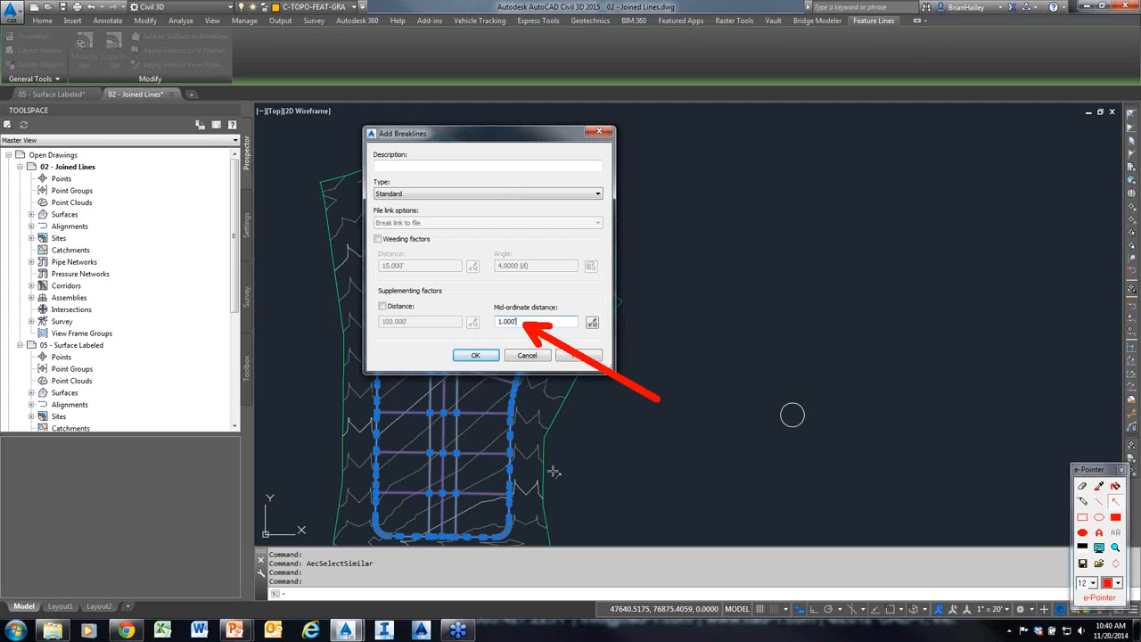
# Set the mid-ordinate distance to 0.1' and add the selected feature lines to the surface as standard breaklines
pyautogui.press('Escape')
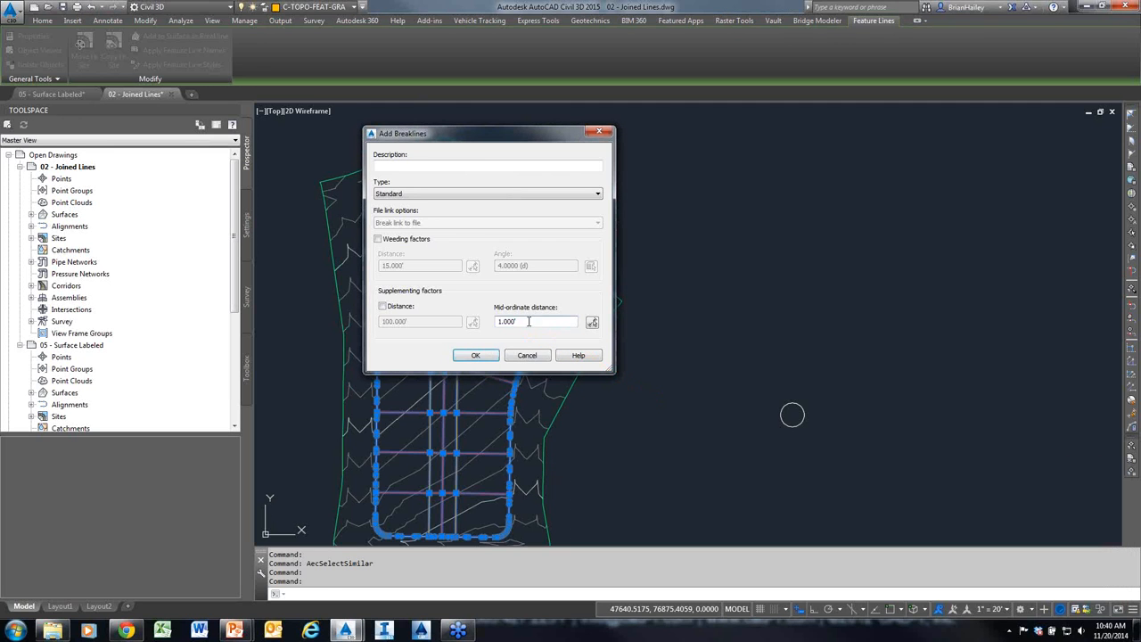
pyautogui.moveTo(528, 322); pyautogui.dragTo(455, 336)
pyautogui.write('1"')
pyautogui.press('Tab')
pyautogui.doubleClick(535, 321)
pyautogui.write('2')
pyautogui.write('.095')
pyautogui.press('Tab')
pyautogui.hotkey('shift', 'Tab')
pyautogui.write('.1')
pyautogui.click(475, 356)
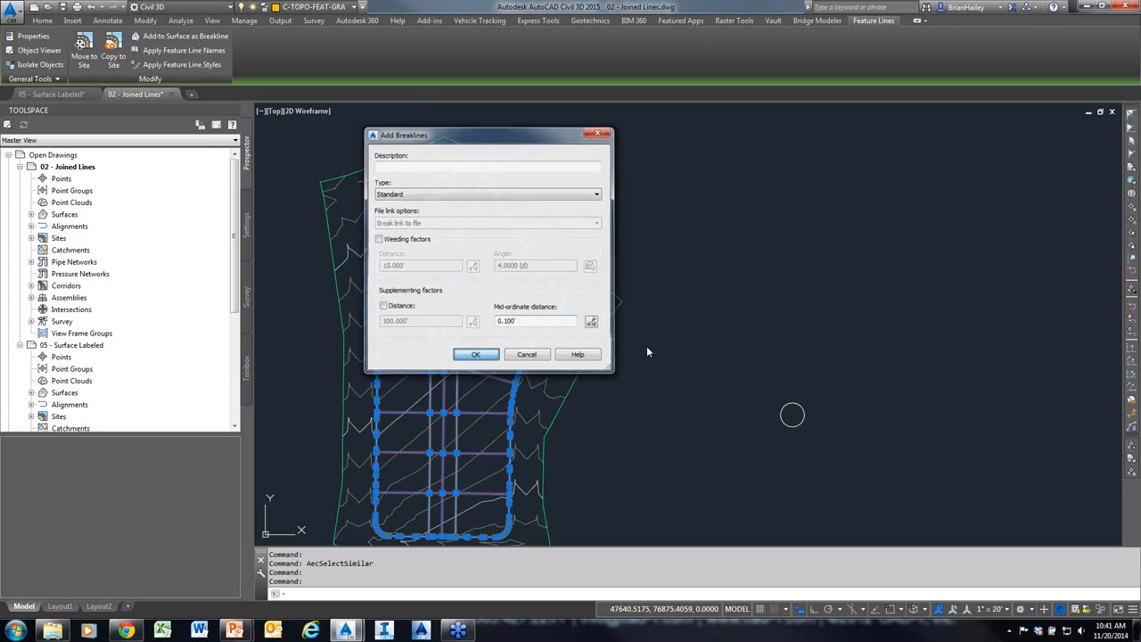
pyautogui.press('Escape')
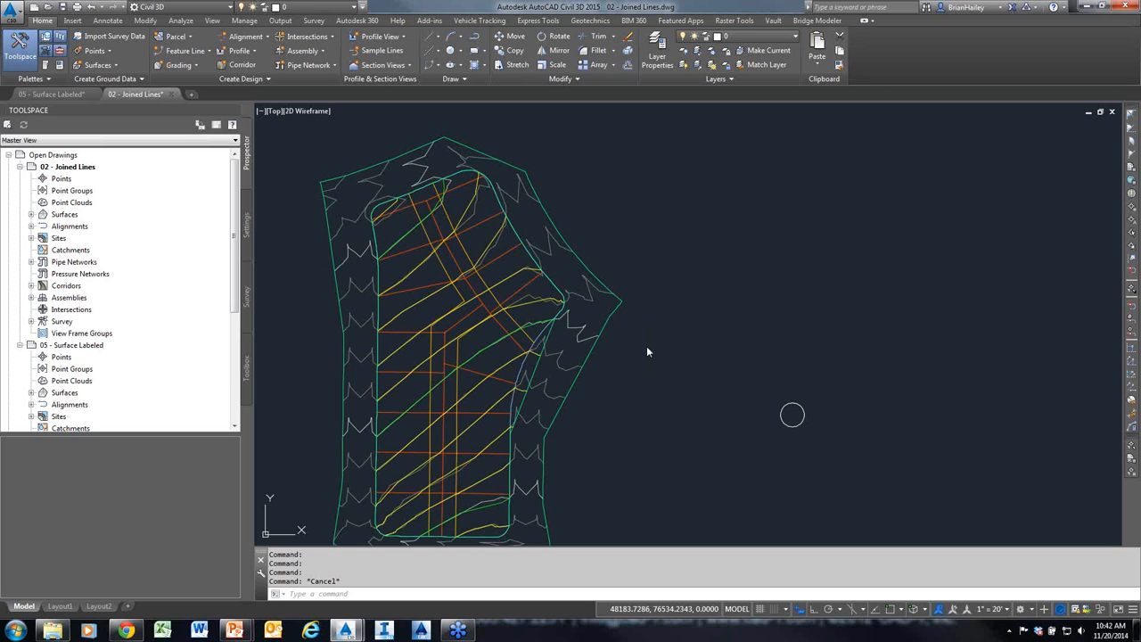
pyautogui.hotkey('alt', 'Tab')
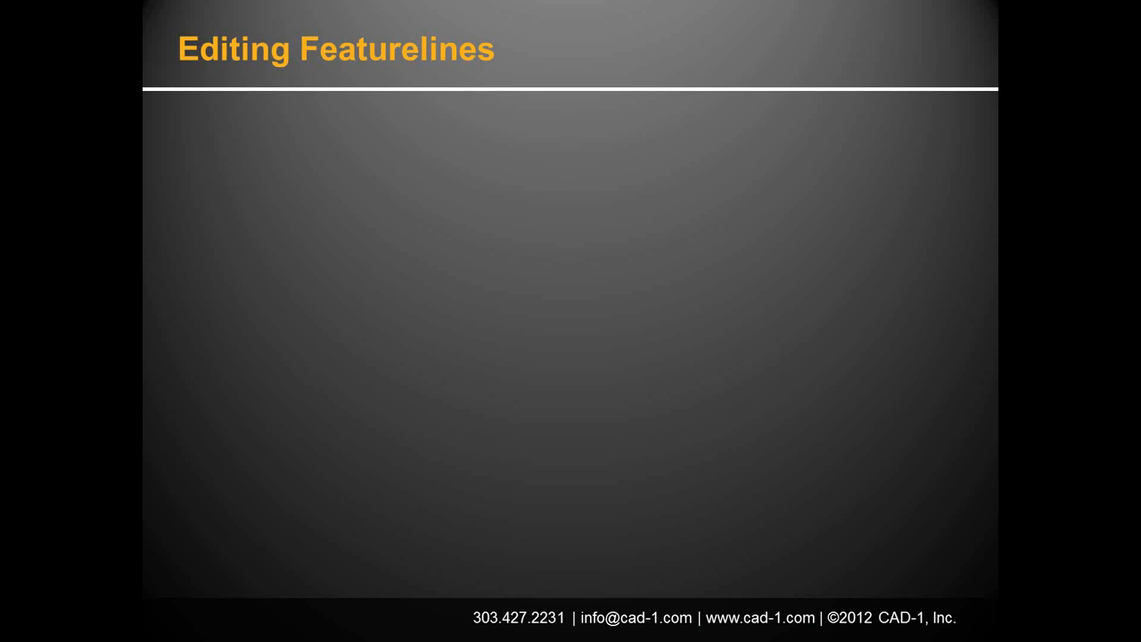
pyautogui.hotkey('alt', 'Tab')
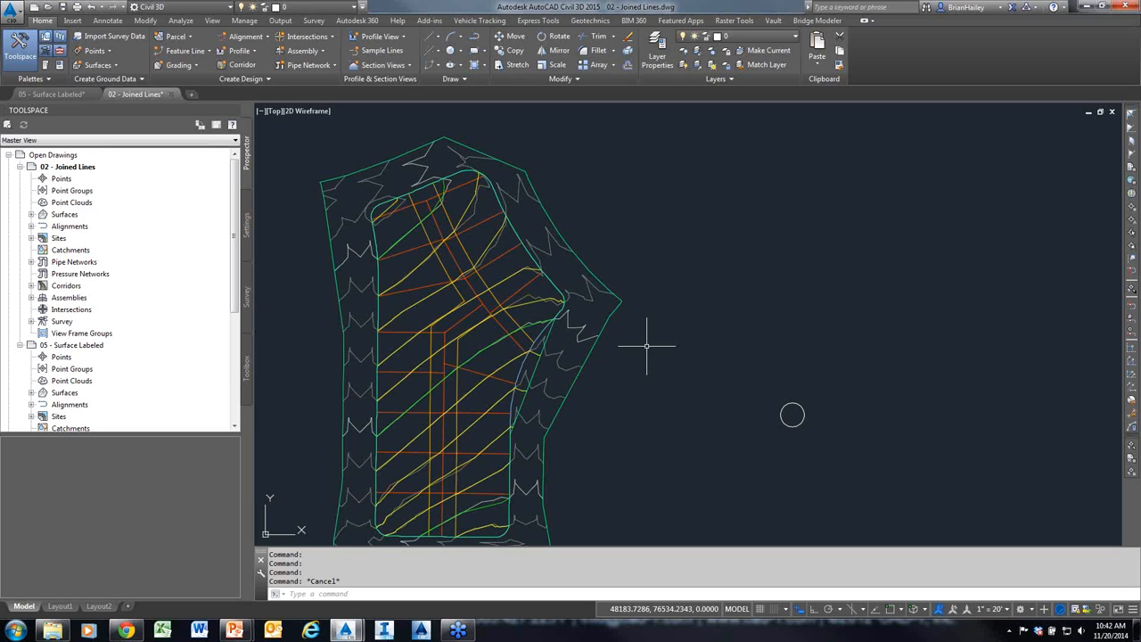
# Start adding the short feature line near the pond's eastern corner as a breakline, creating a new TIN surface with default properties for it
pyautogui.click(533, 278)
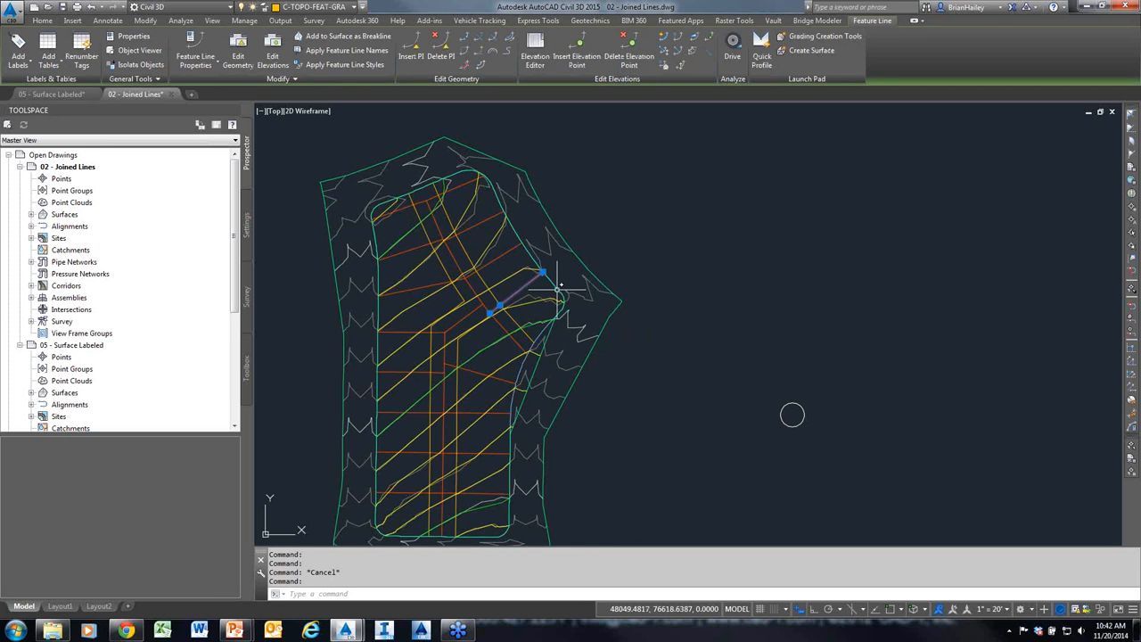
pyautogui.rightClick(613, 220)
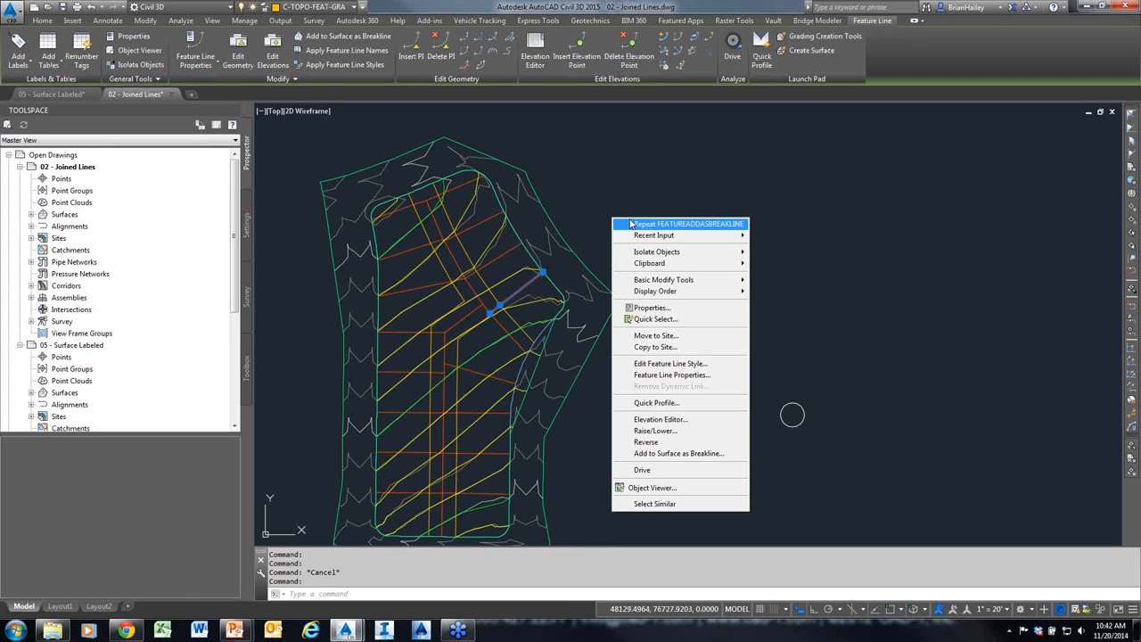
pyautogui.click(691, 453)
pyautogui.click(823, 233)
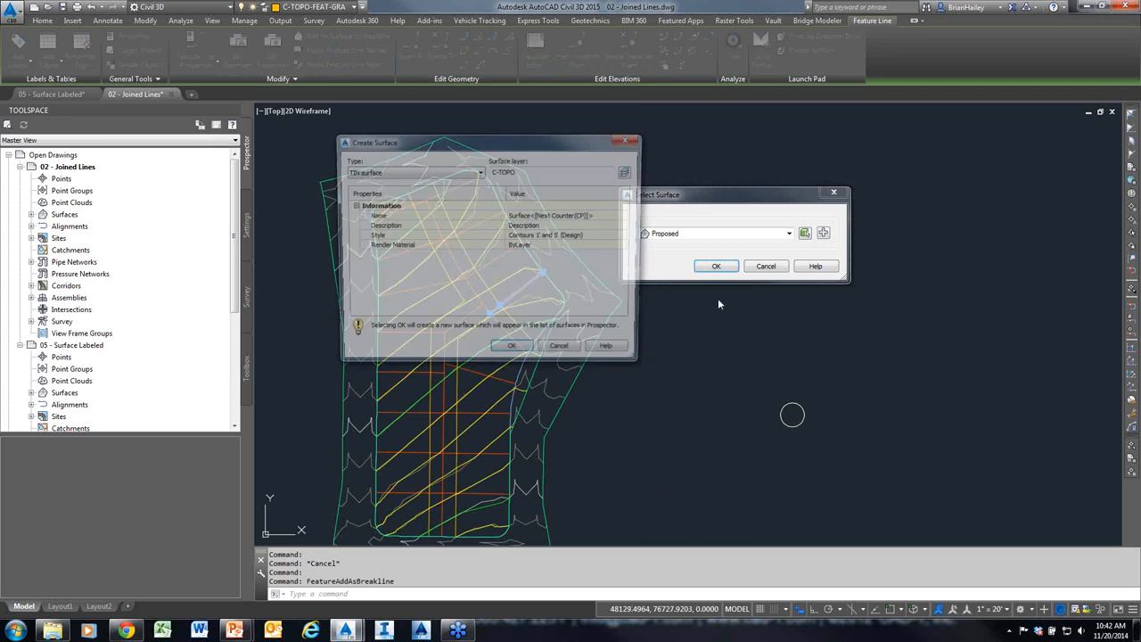
pyautogui.click(527, 353)
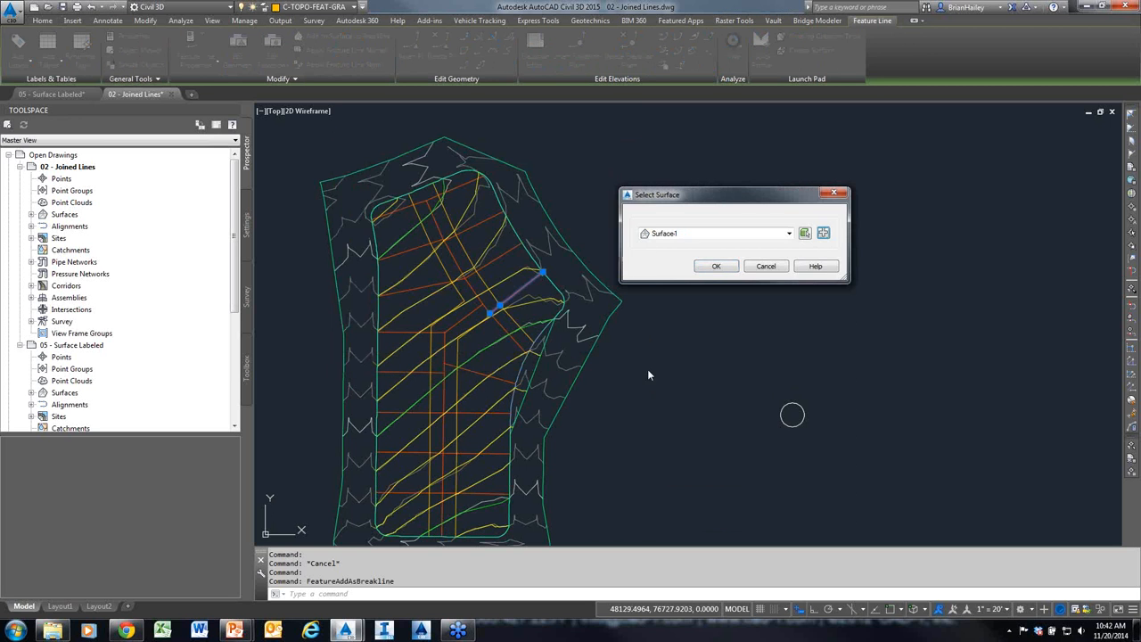
# Check the default mid-ordinate distance offered for breaklines on the new surface, and cancel without adding the breakline
pyautogui.click(716, 266)
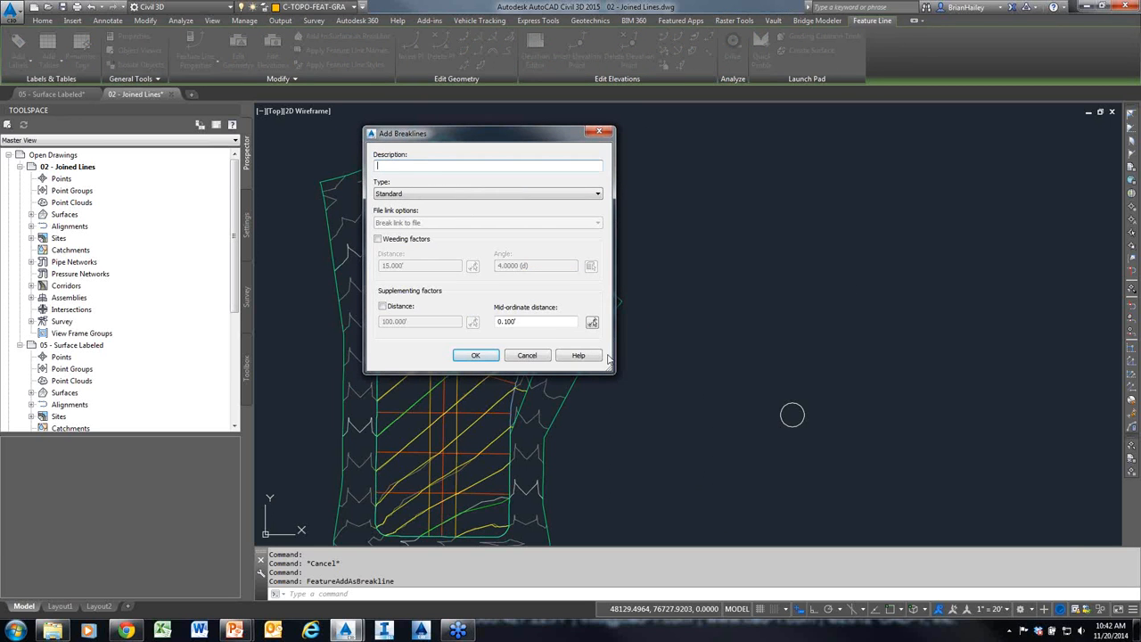
pyautogui.moveTo(619, 404)
pyautogui.mouseDown()
pyautogui.moveTo(529, 318)
pyautogui.moveTo(514, 330)
pyautogui.mouseUp()
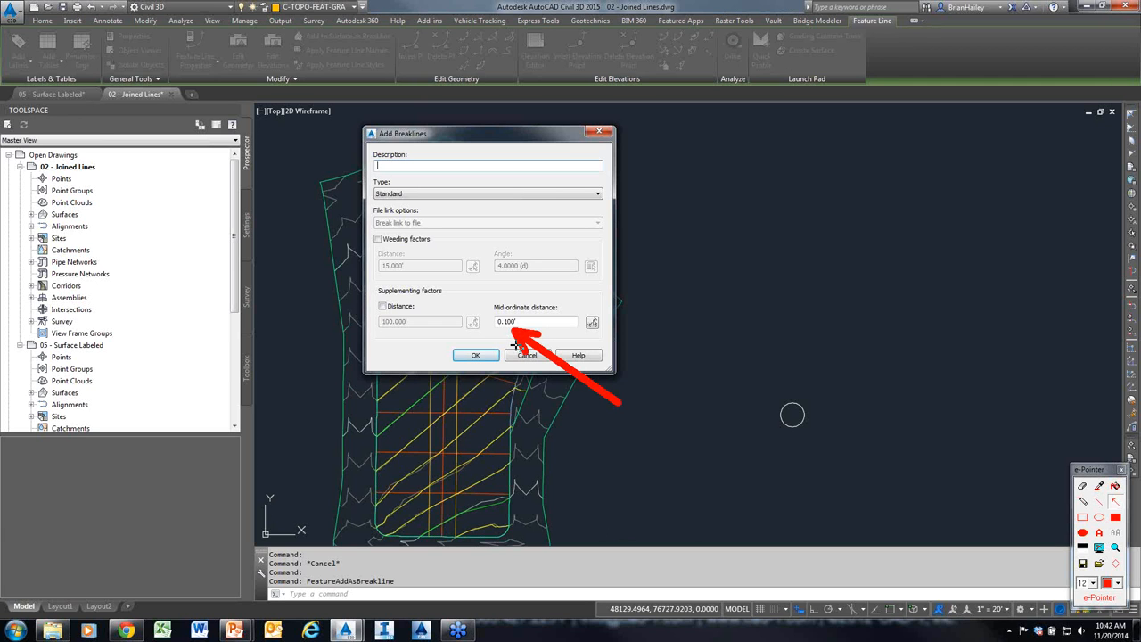
pyautogui.press('Escape')
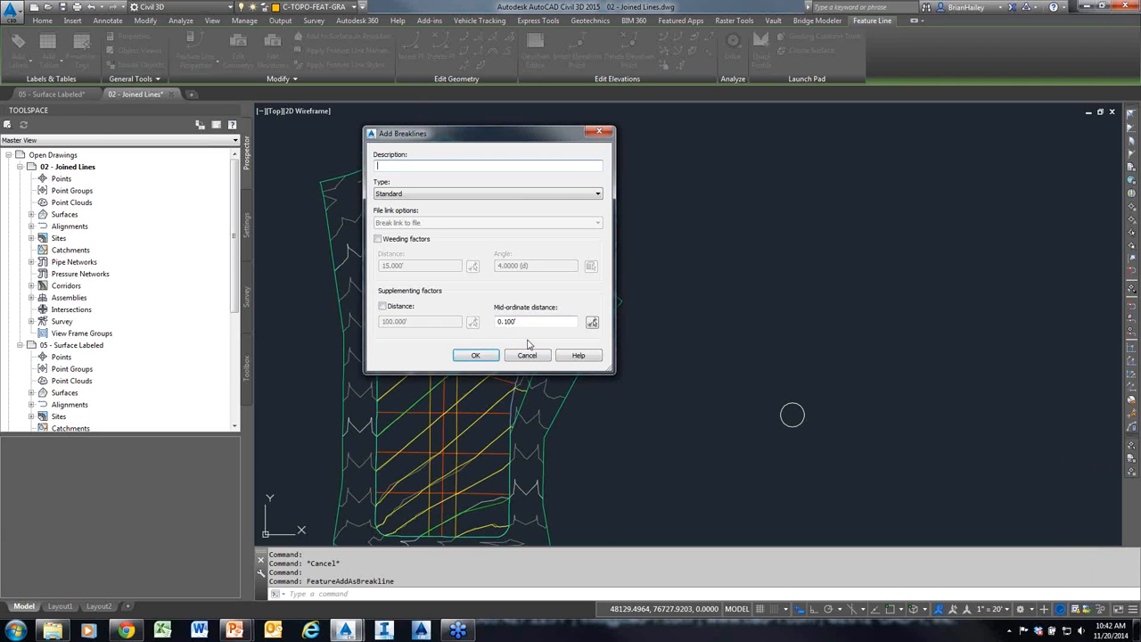
pyautogui.click(540, 356)
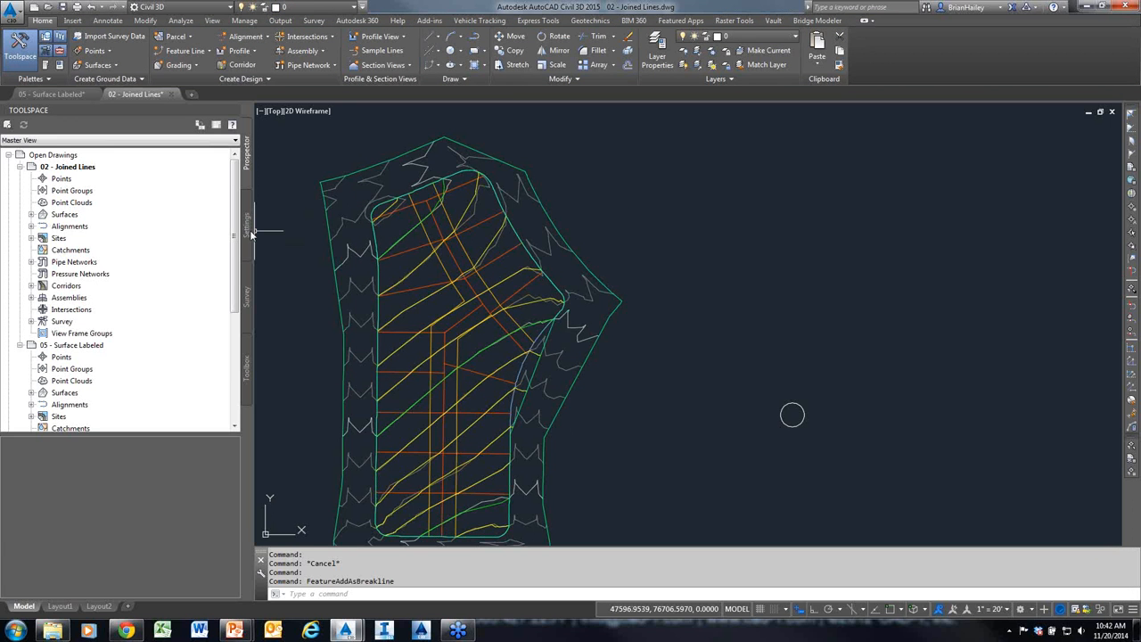
# Look over the property categories in the drawing's Surface feature settings and close them without changes
pyautogui.click(248, 223)
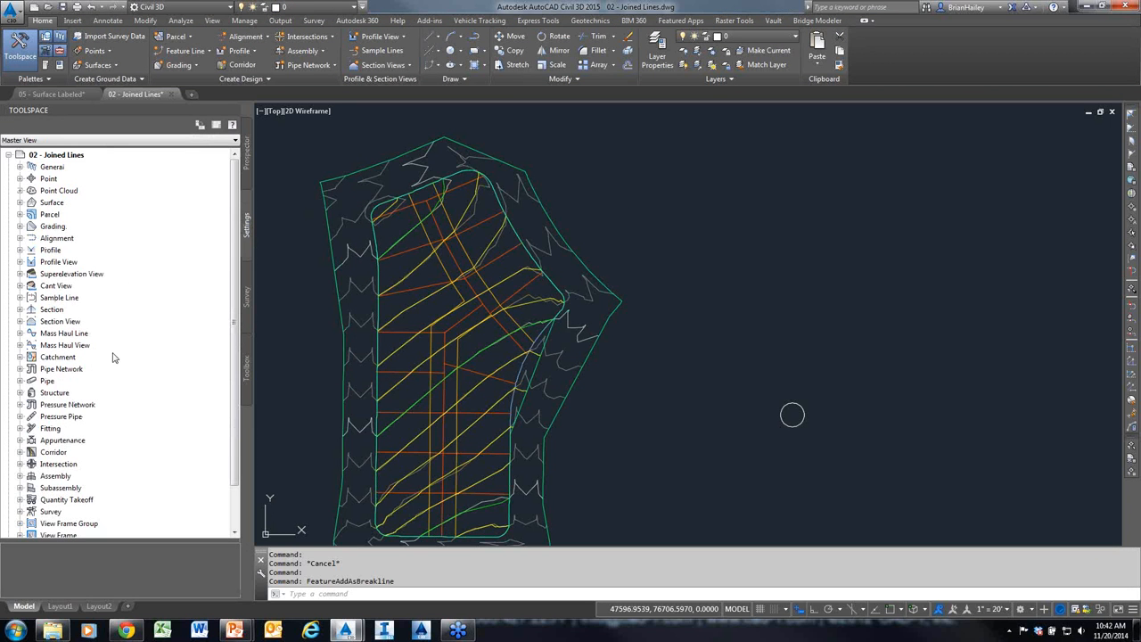
pyautogui.rightClick(60, 206)
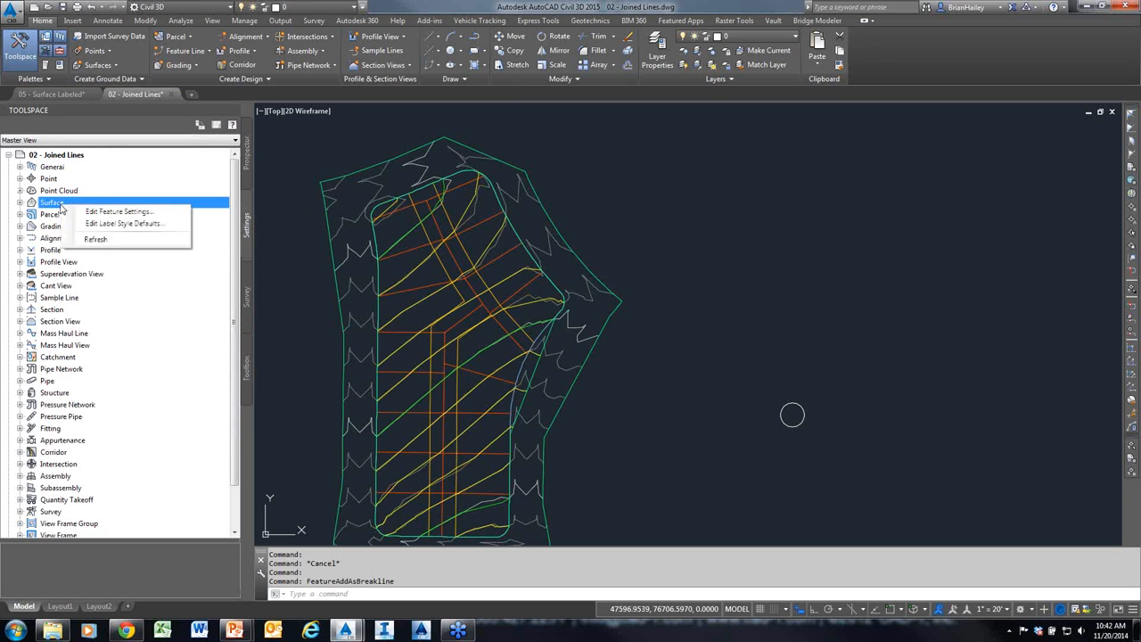
pyautogui.click(122, 214)
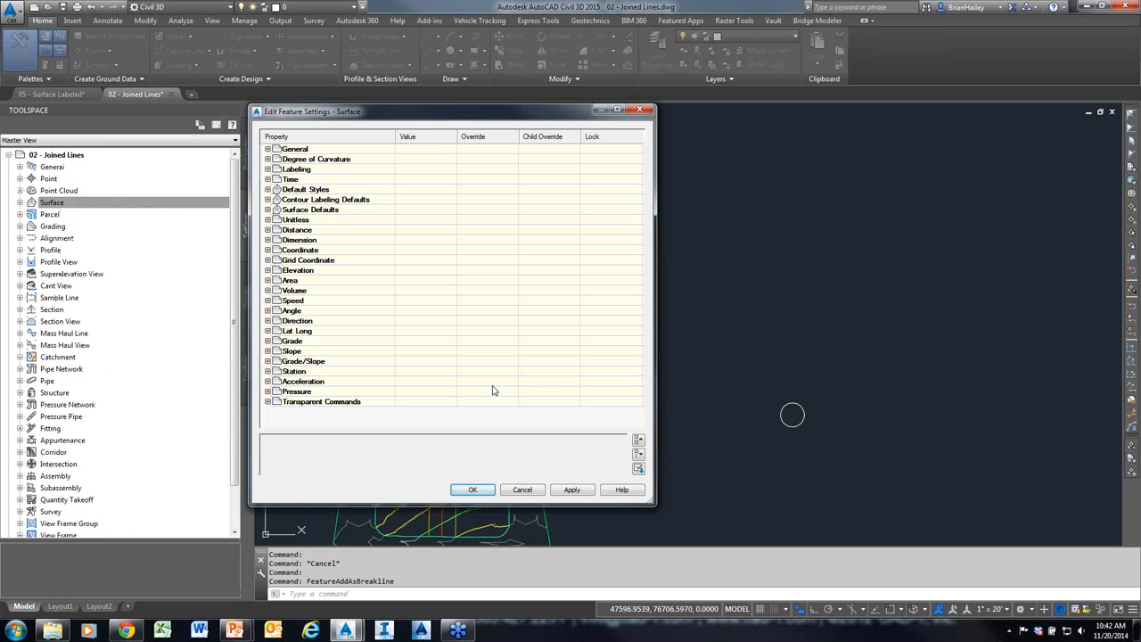
pyautogui.click(523, 489)
# Check the default mid-ordinate distance among the add data options of the AddSurfaceBreaklines command settings
pyautogui.click(143, 204)
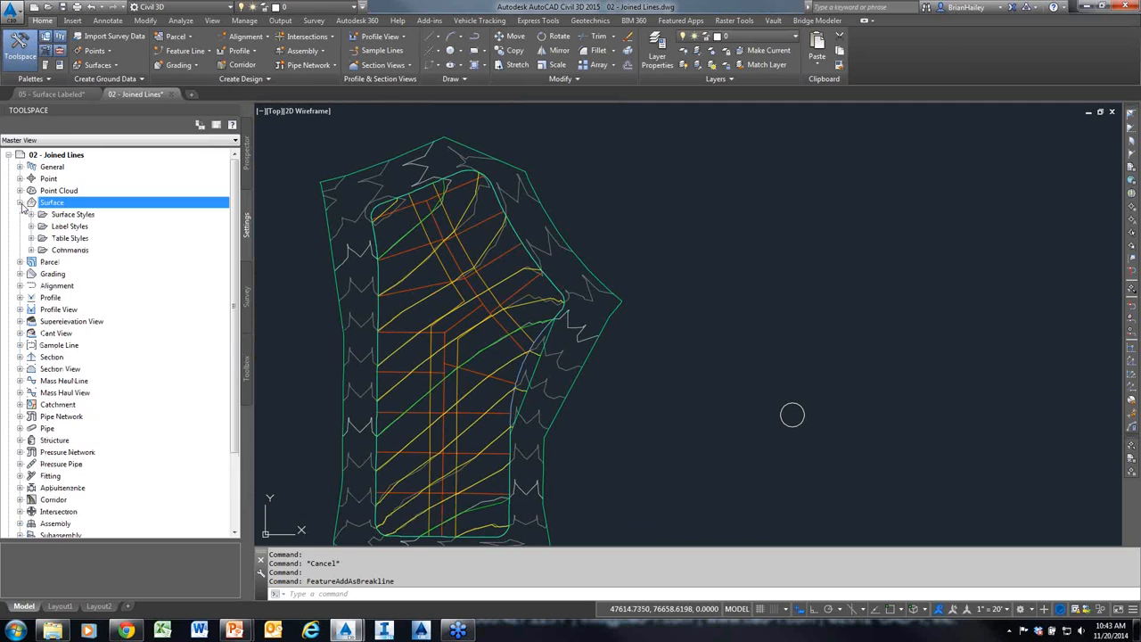
pyautogui.click(20, 202)
pyautogui.click(31, 250)
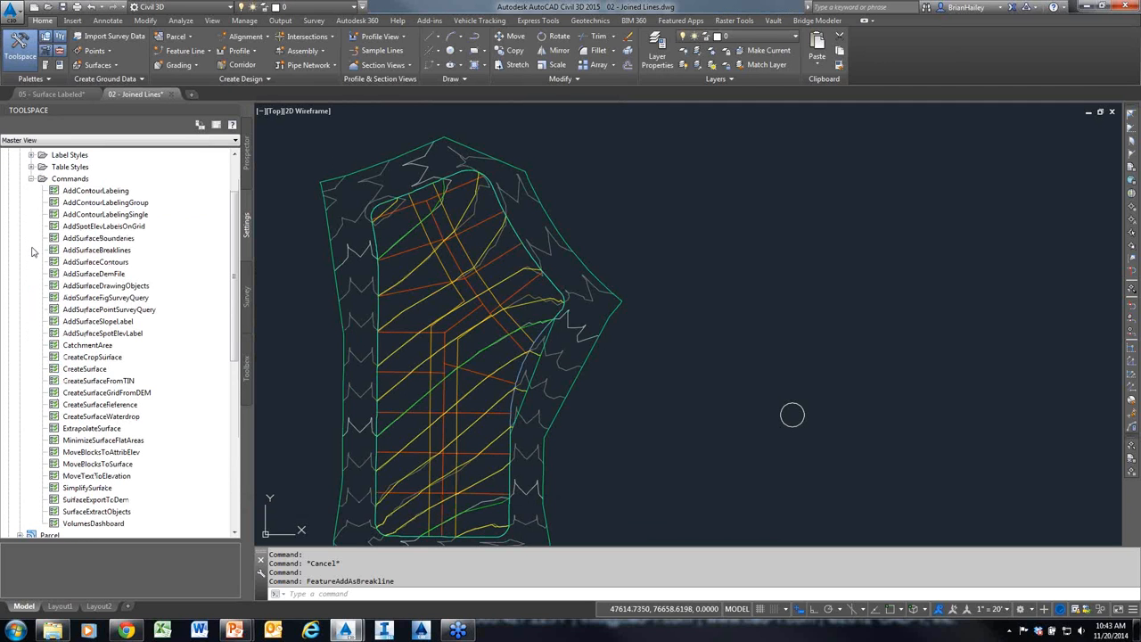
pyautogui.click(100, 251)
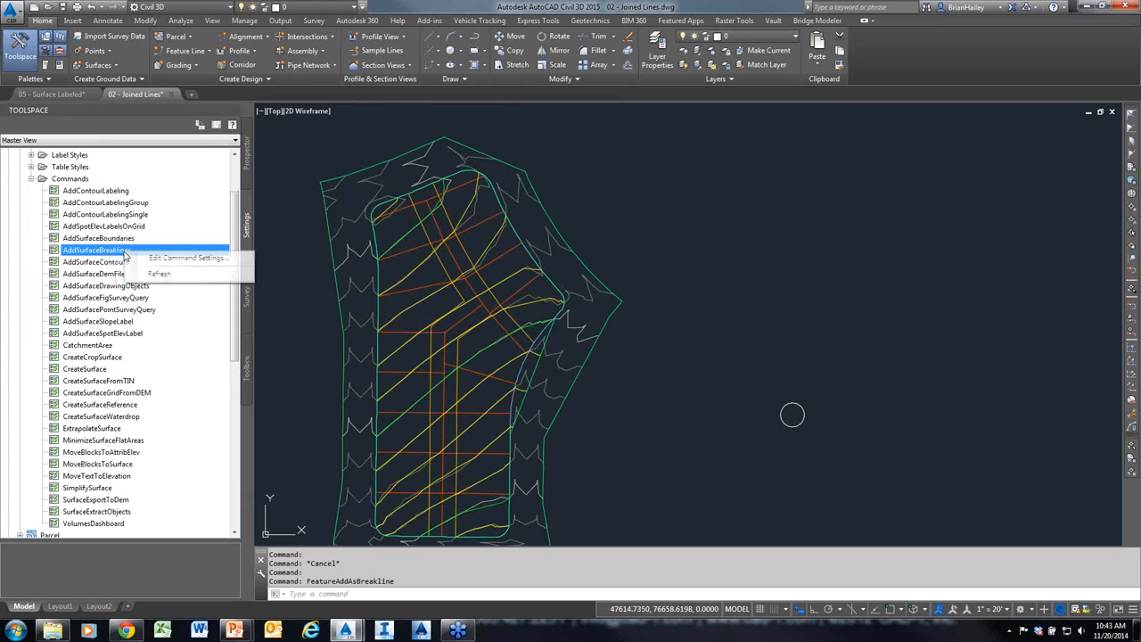
pyautogui.rightClick(126, 256)
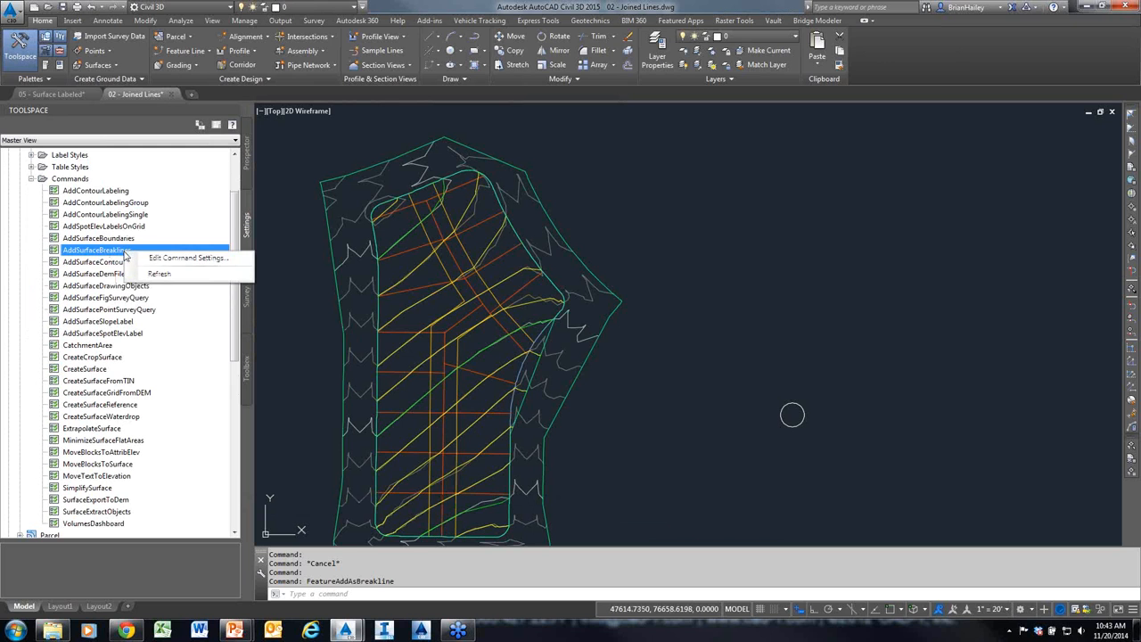
pyautogui.click(170, 259)
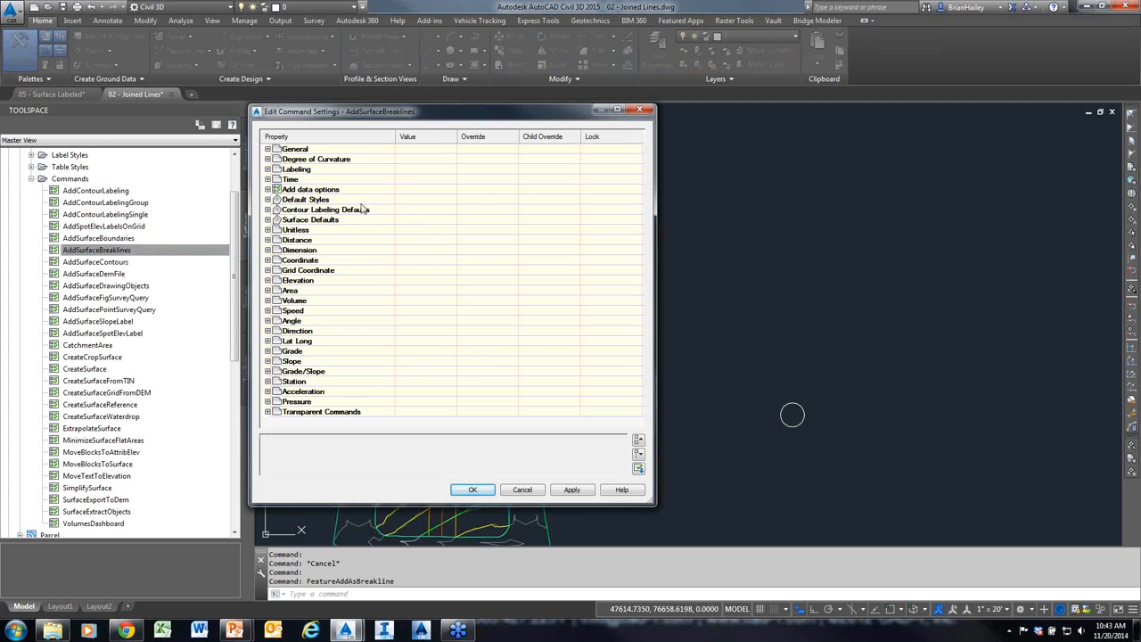
pyautogui.click(268, 189)
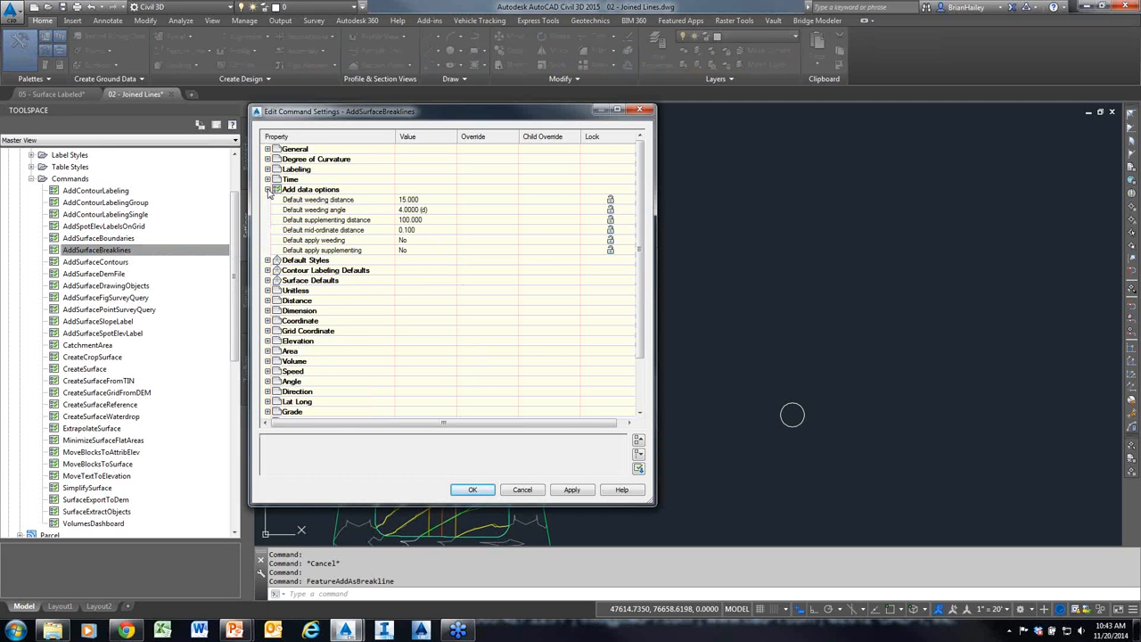
pyautogui.click(335, 230)
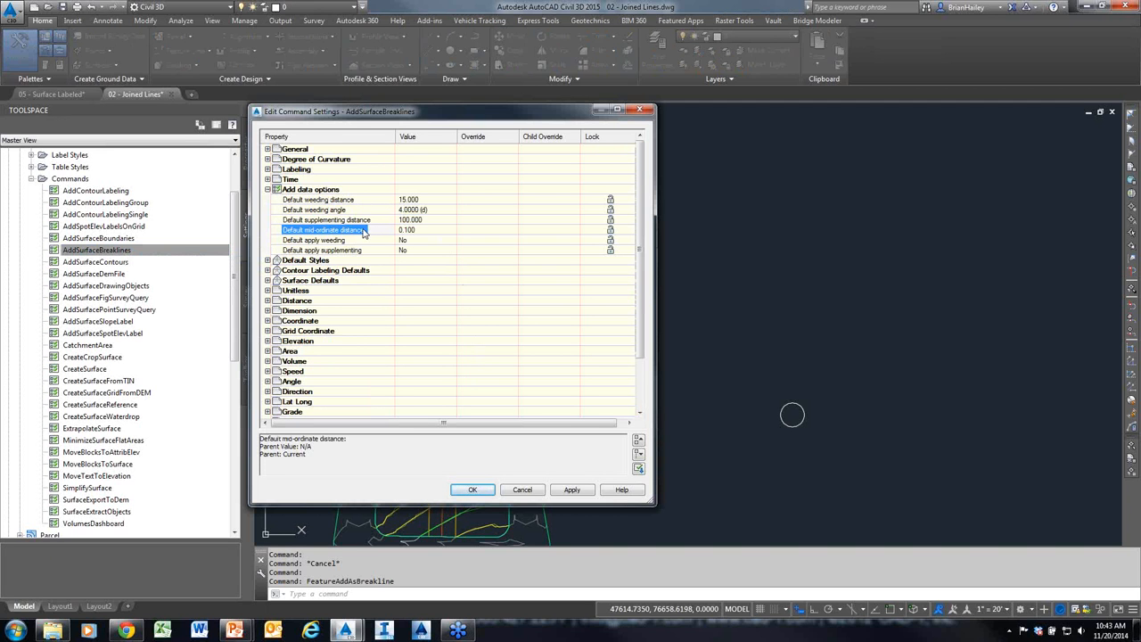
pyautogui.moveTo(513, 325); pyautogui.dragTo(419, 233)
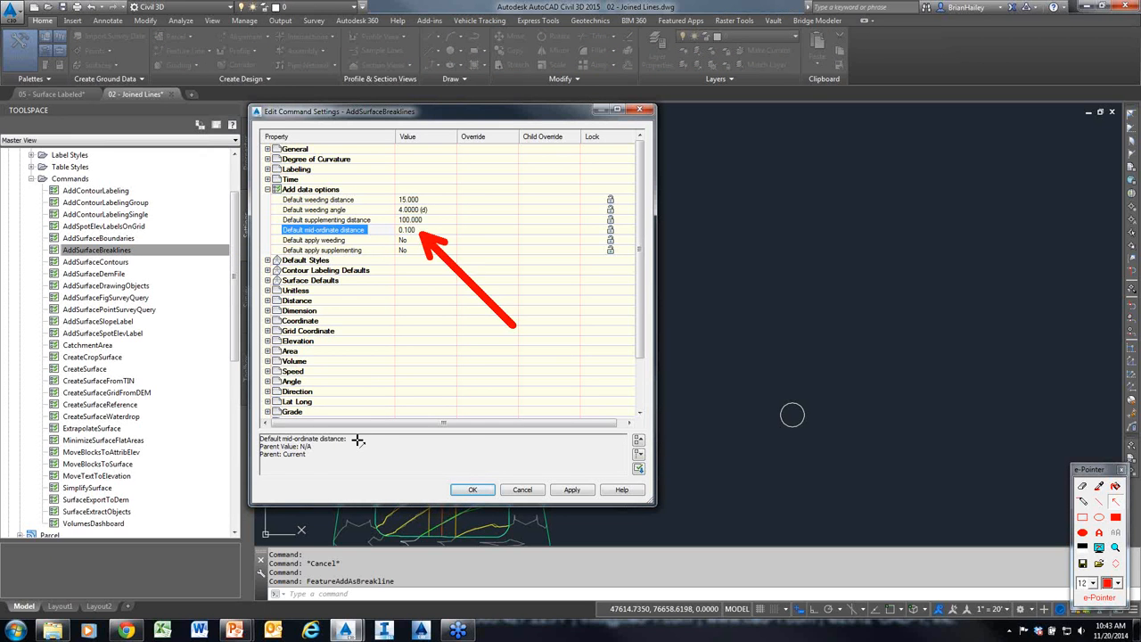
pyautogui.press('Escape')
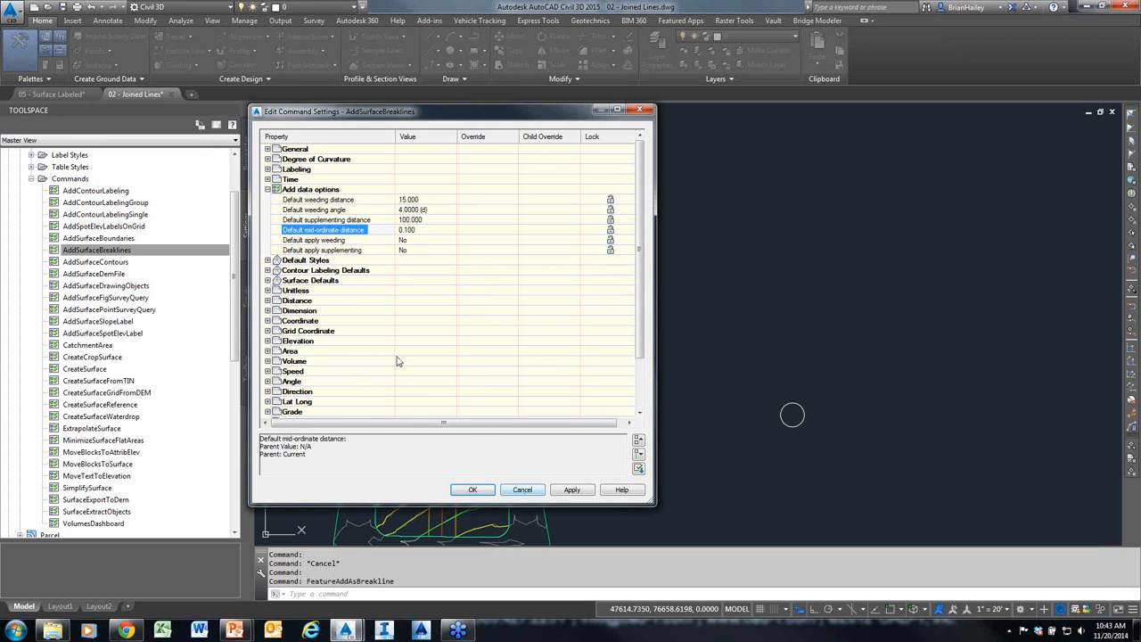
pyautogui.click(525, 493)
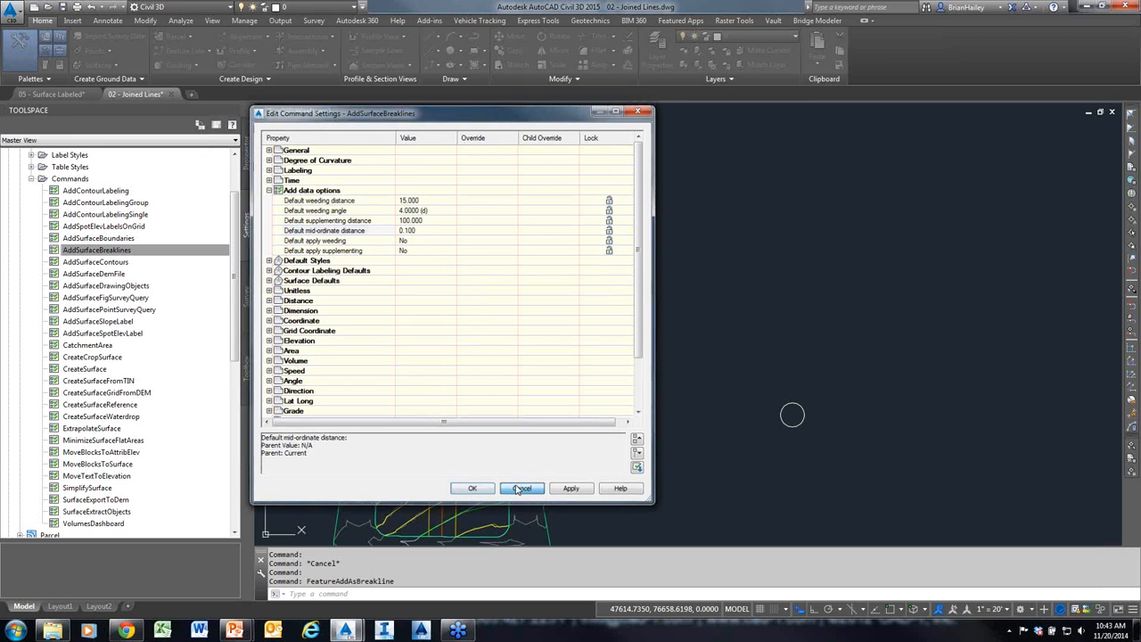
# Check the default mid-ordinate distance among the add data options of the AddSurfaceContours command settings
pyautogui.click(112, 263)
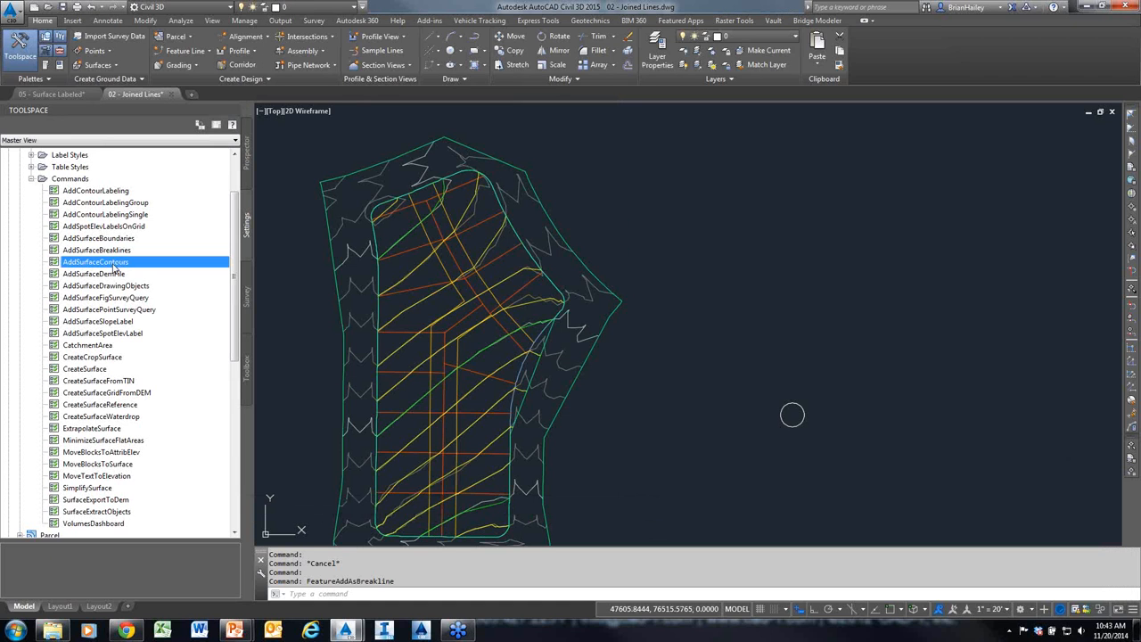
pyautogui.rightClick(114, 265)
pyautogui.click(171, 270)
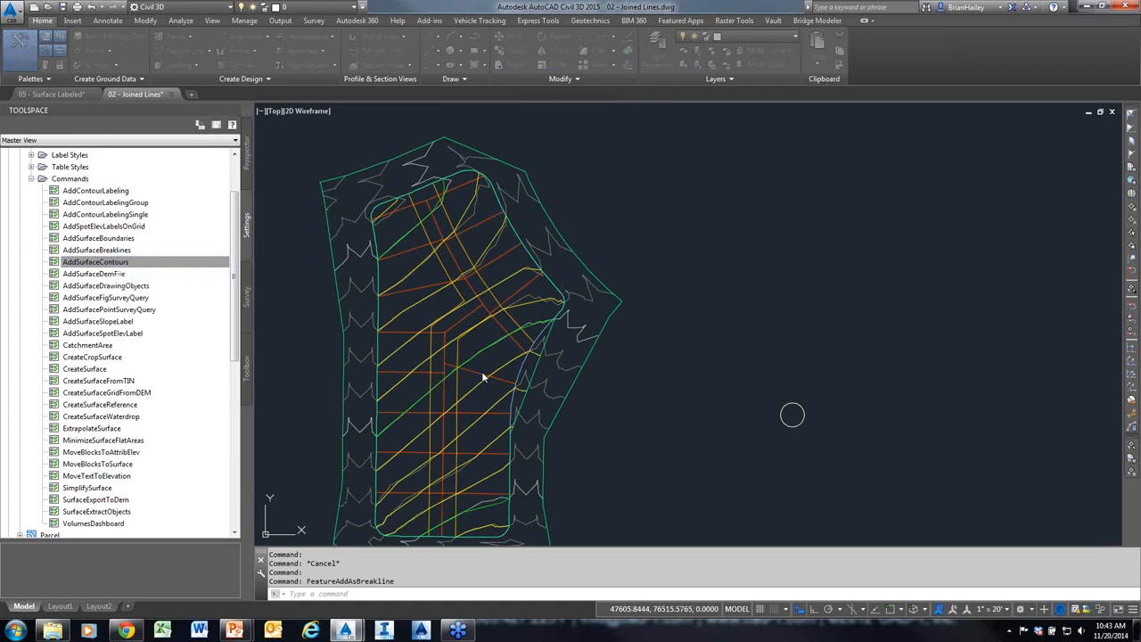
pyautogui.click(268, 189)
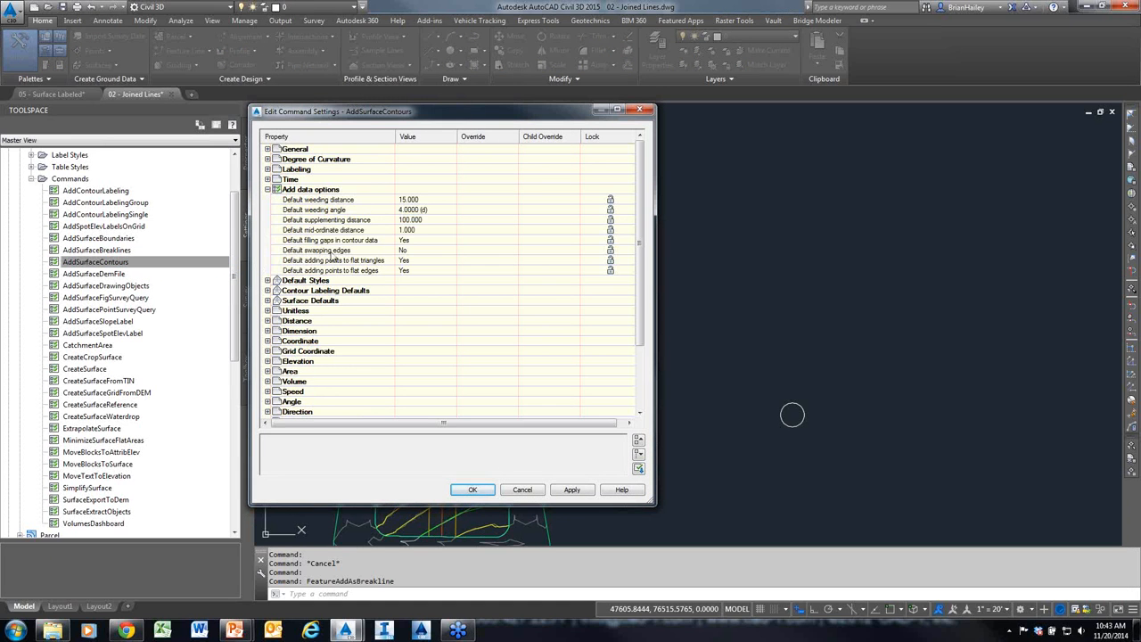
pyautogui.click(362, 233)
pyautogui.click(420, 229)
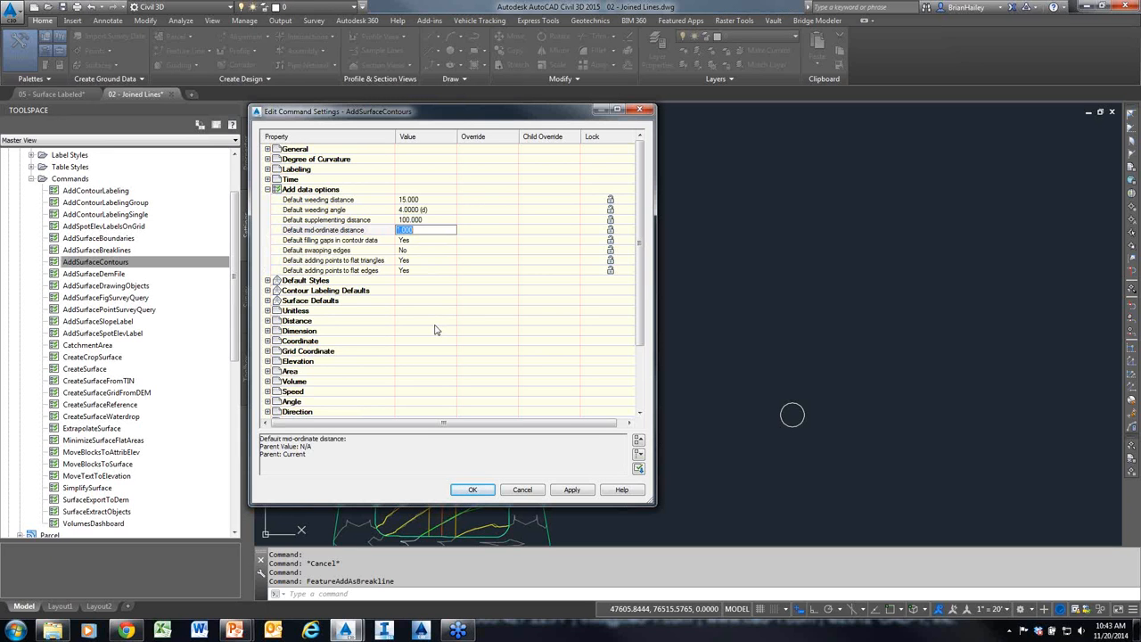
pyautogui.click(535, 492)
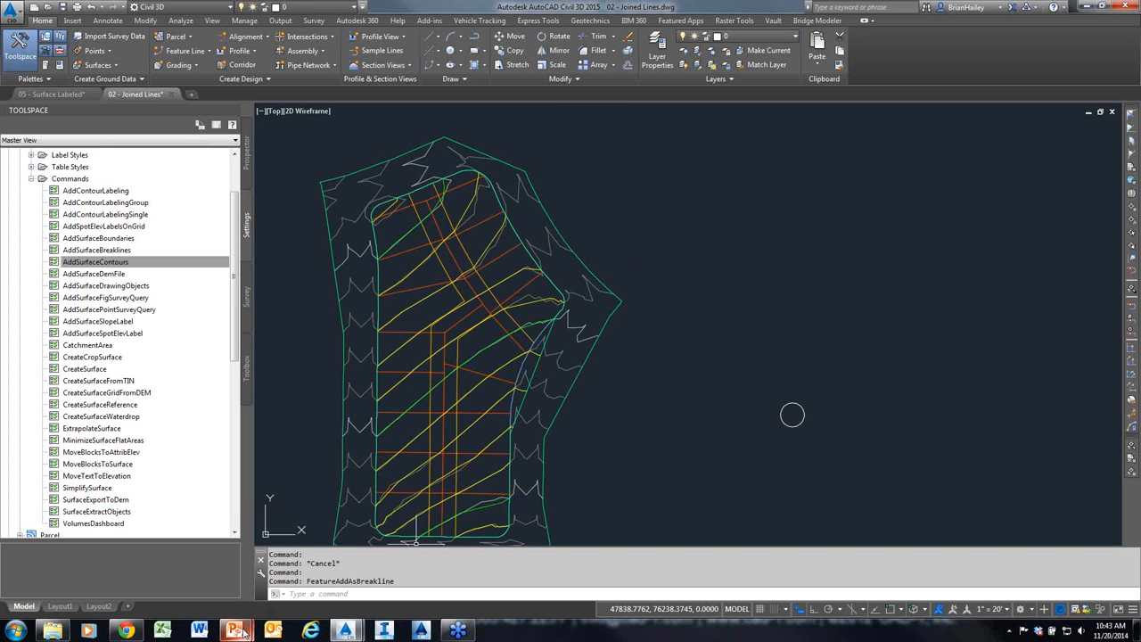
# Switch to the running PowerPoint slide show and advance the Editing Featurelines slide to its next item
pyautogui.moveTo(245, 632)
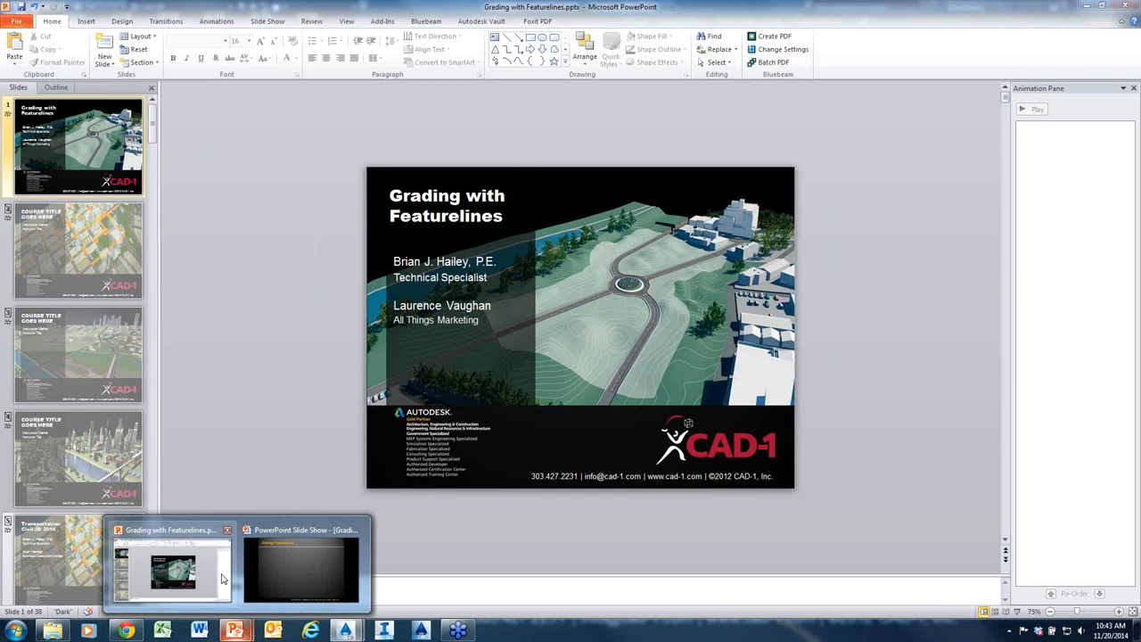
pyautogui.click(296, 567)
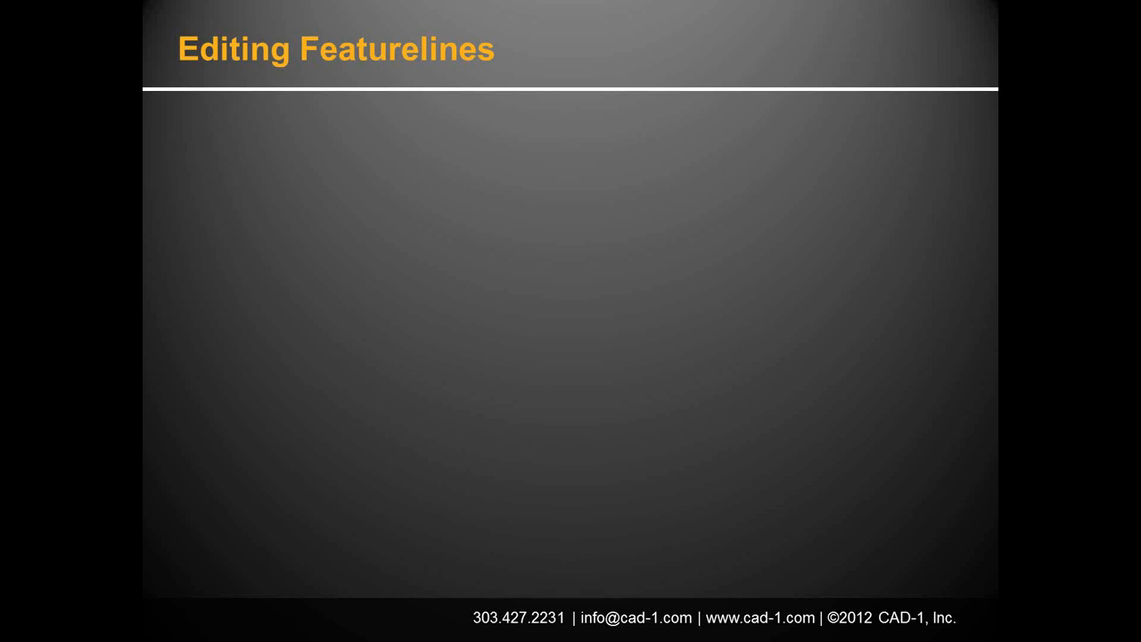
pyautogui.press('Right')
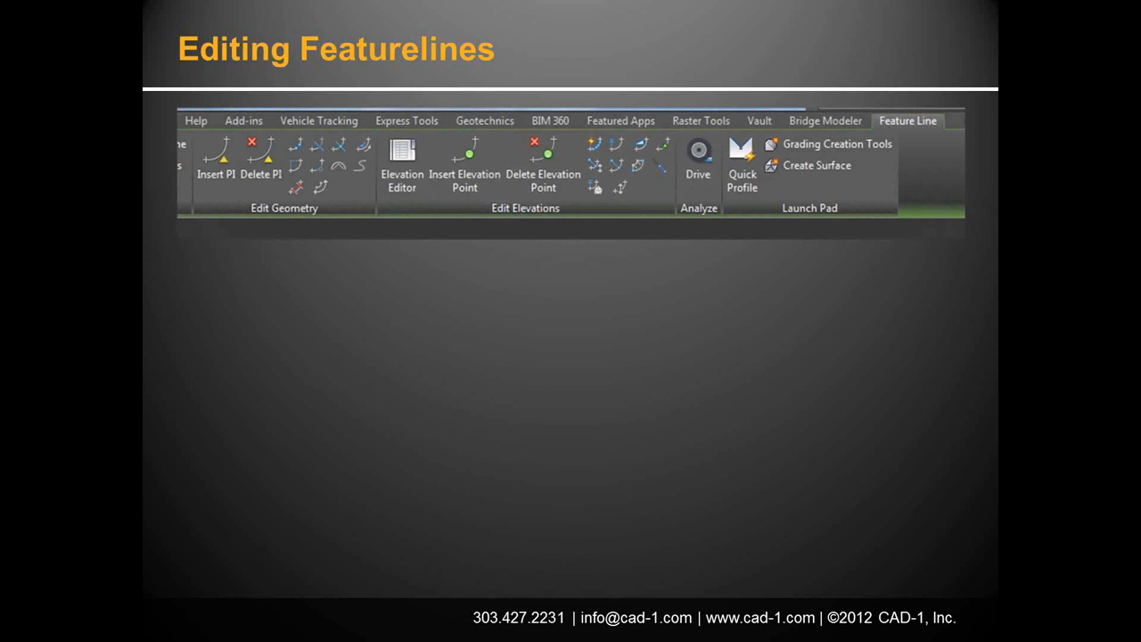
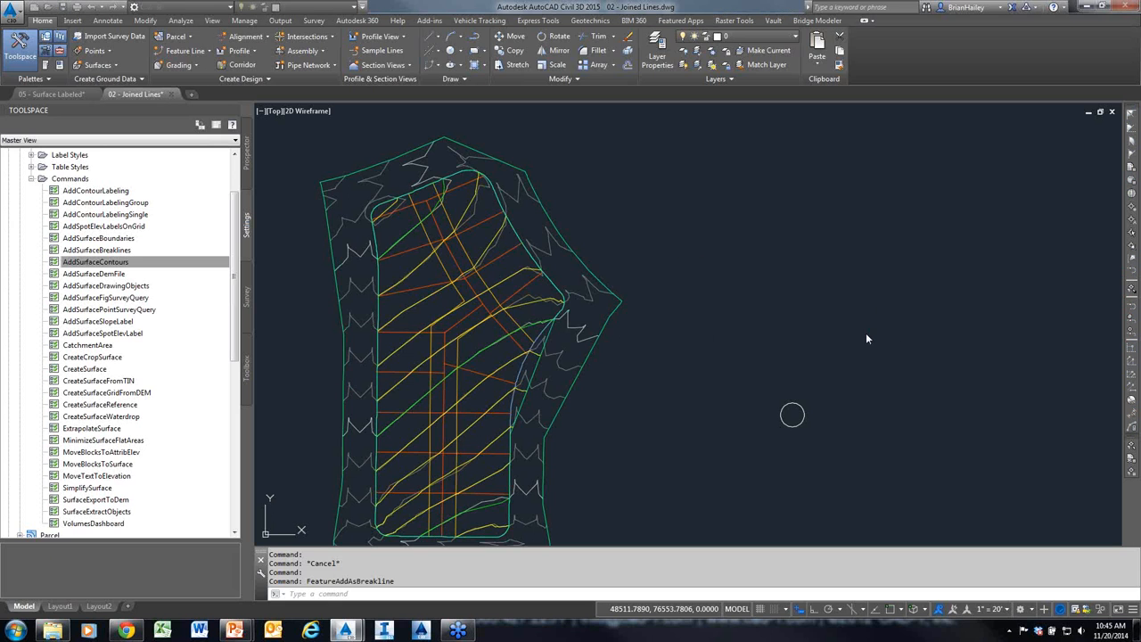
# Close the 02 - Joined Lines drawing without saving its changes
pyautogui.hotkey('ctrl', 'F4')
pyautogui.press('n')
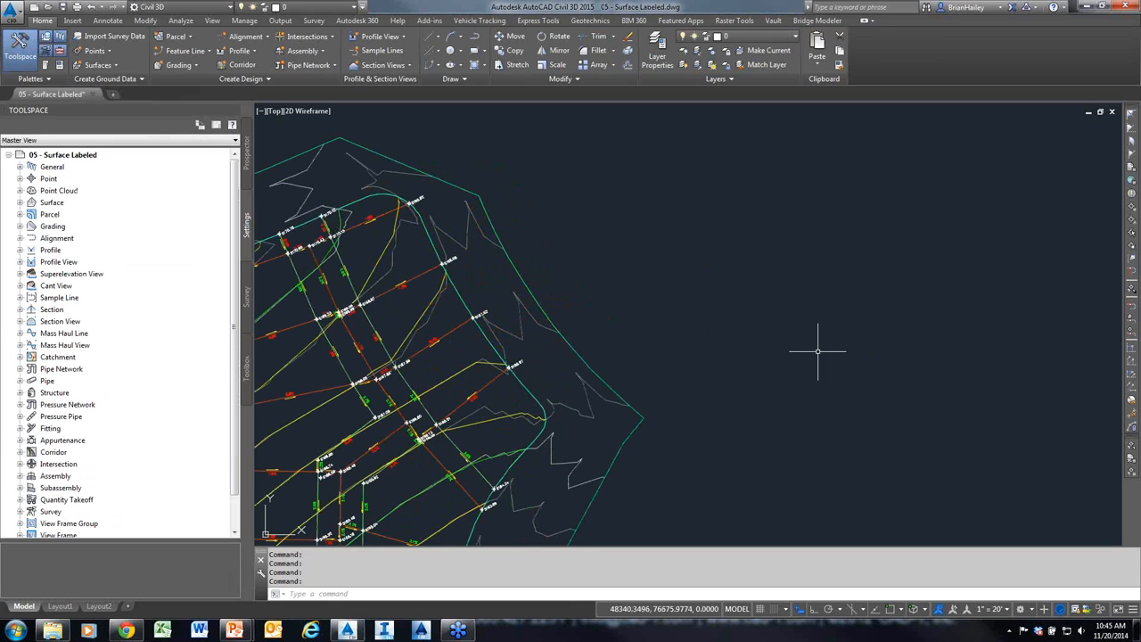
# Examine the grades of the upper feature lines in 05 - Surface Labeled, marking them temporarily with arrows from the pad's centerline to its edges
pyautogui.scroll(-2, 659, 307)
pyautogui.moveTo(584, 316); pyautogui.dragTo(665, 281, button='middle')
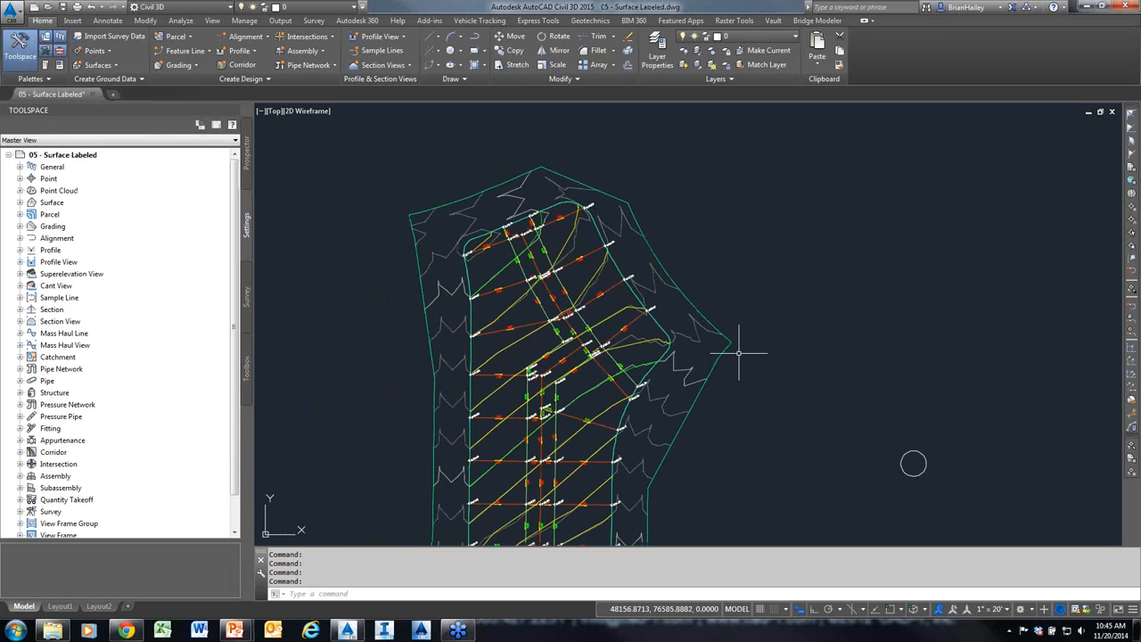
pyautogui.moveTo(529, 246); pyautogui.dragTo(628, 294, button='middle')
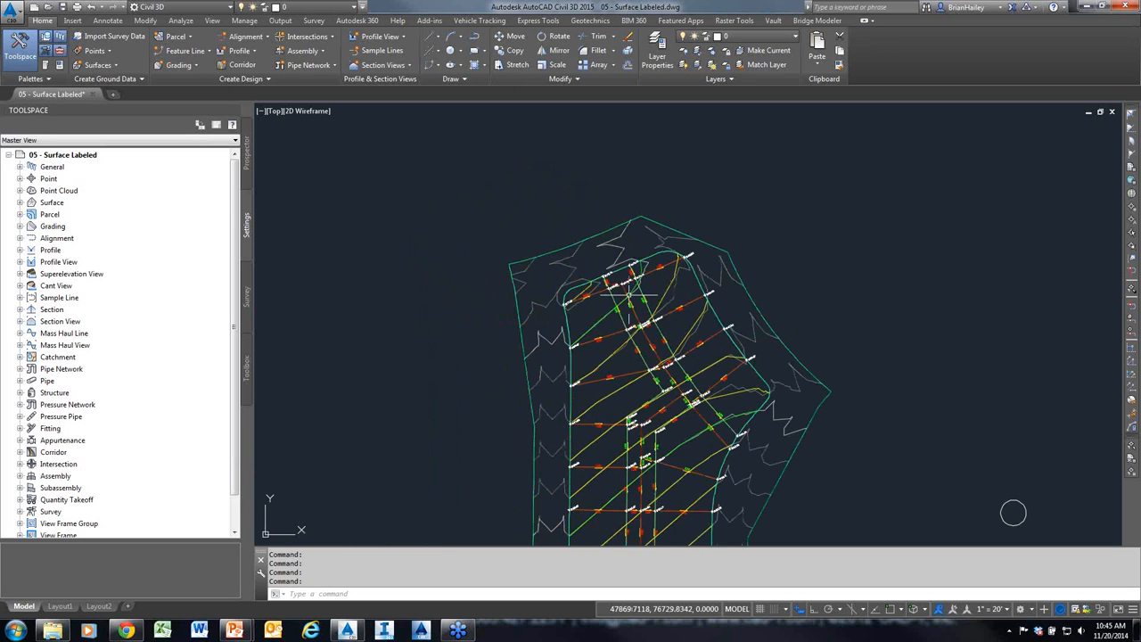
pyautogui.scroll(3, 629, 294)
pyautogui.moveTo(606, 330)
pyautogui.mouseDown(button='middle')
pyautogui.moveTo(599, 375)
pyautogui.moveTo(594, 324)
pyautogui.mouseUp(button='middle')
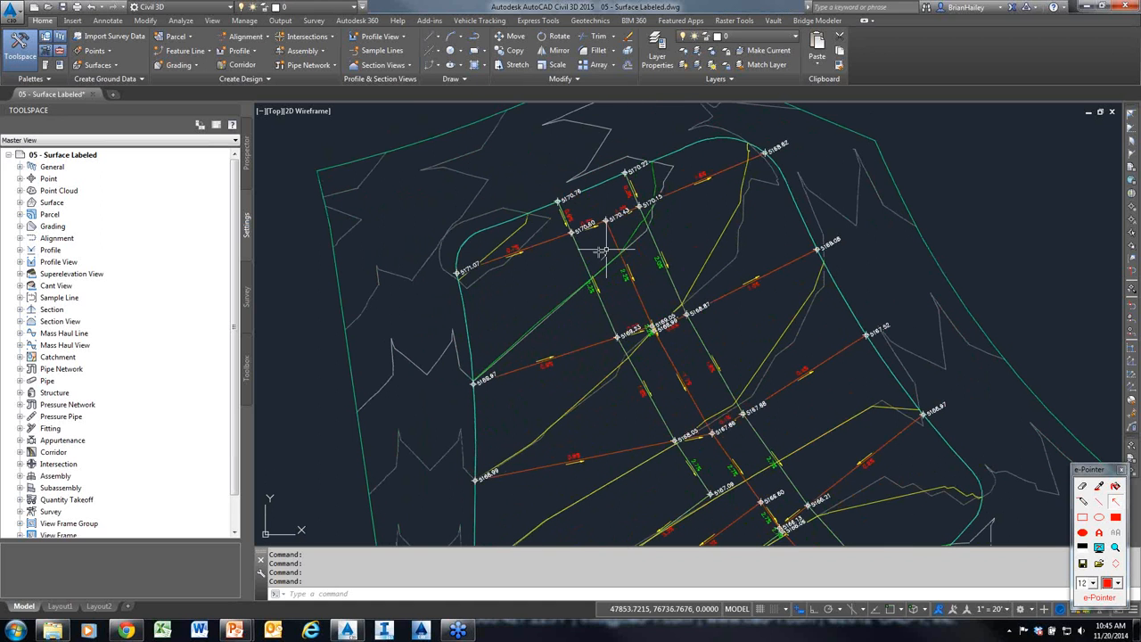
pyautogui.moveTo(607, 220); pyautogui.dragTo(455, 272)
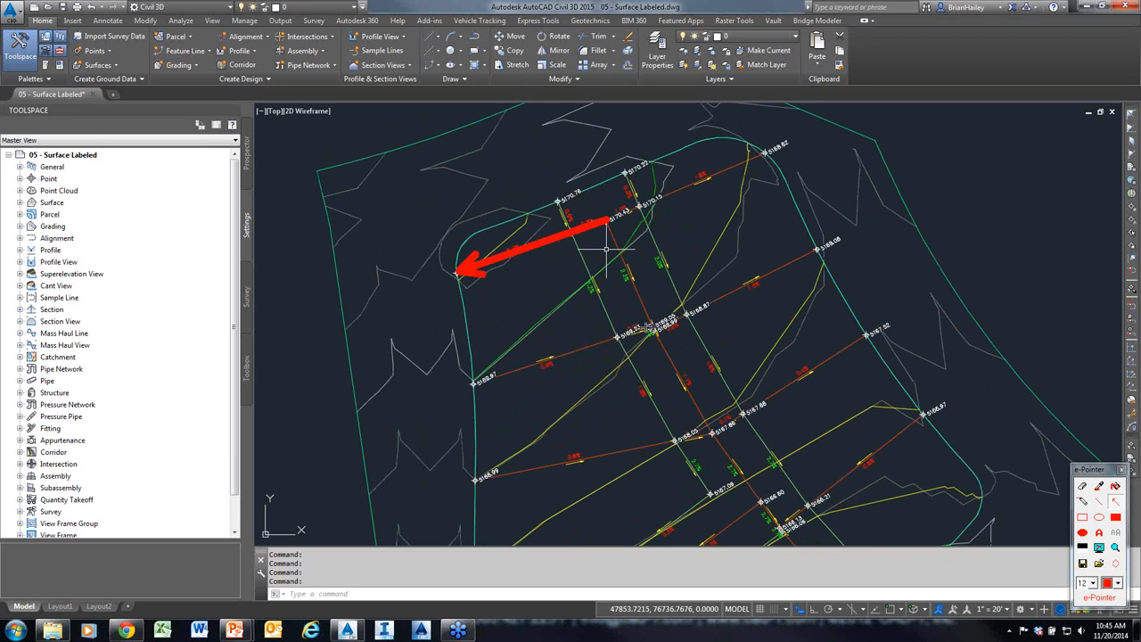
pyautogui.moveTo(651, 328); pyautogui.dragTo(465, 382)
pyautogui.moveTo(610, 218); pyautogui.dragTo(783, 144)
pyautogui.moveTo(657, 326); pyautogui.dragTo(820, 246)
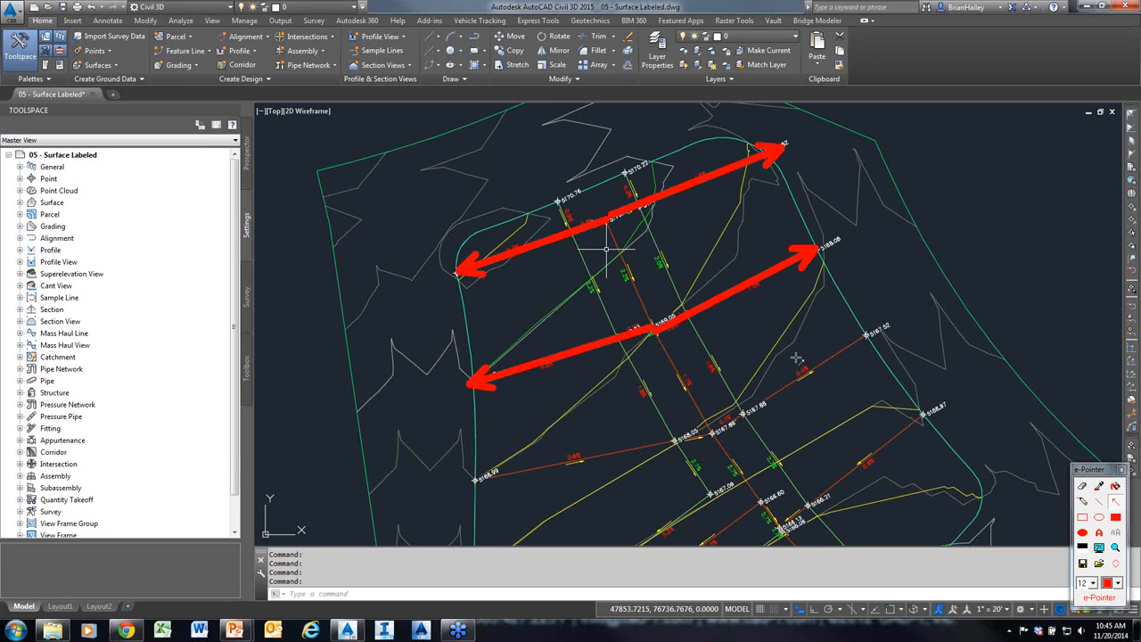
pyautogui.press('Escape')
pyautogui.moveTo(752, 283)
pyautogui.mouseDown()
pyautogui.moveTo(474, 384)
pyautogui.moveTo(786, 271)
pyautogui.moveTo(820, 246)
pyautogui.mouseUp()
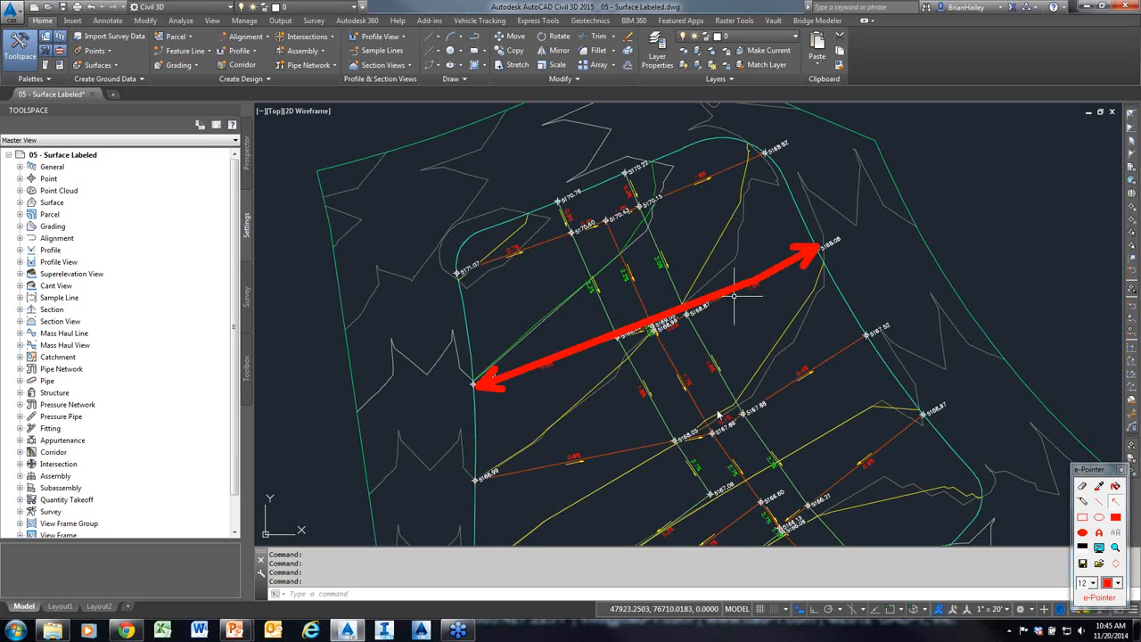
pyautogui.press('Escape')
pyautogui.moveTo(657, 326); pyautogui.dragTo(818, 250)
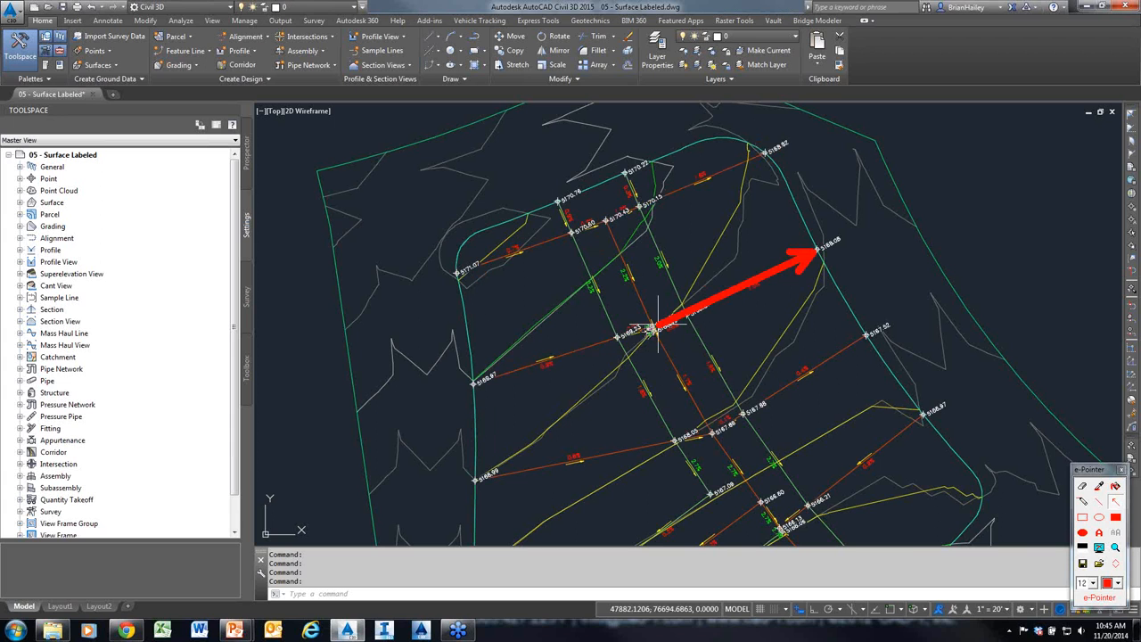
pyautogui.moveTo(657, 326)
pyautogui.mouseDown()
pyautogui.moveTo(497, 365)
pyautogui.moveTo(497, 375)
pyautogui.mouseUp()
pyautogui.press('Escape')
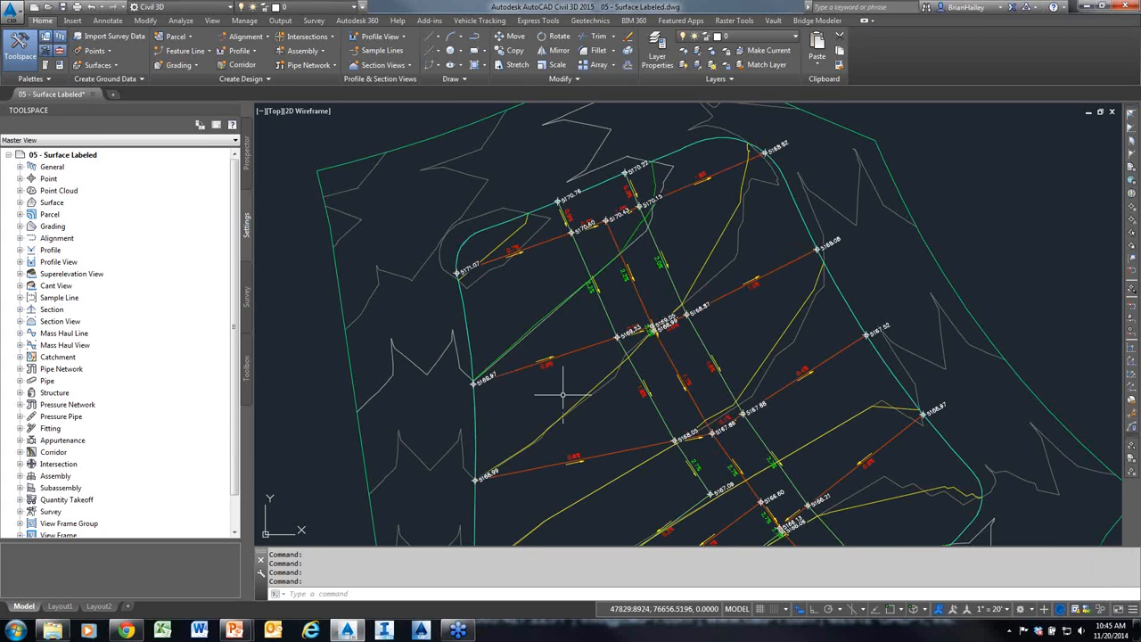
# Open the Elevation Editor for the northernmost feature line crossing the pad
pyautogui.scroll(2, 563, 393)
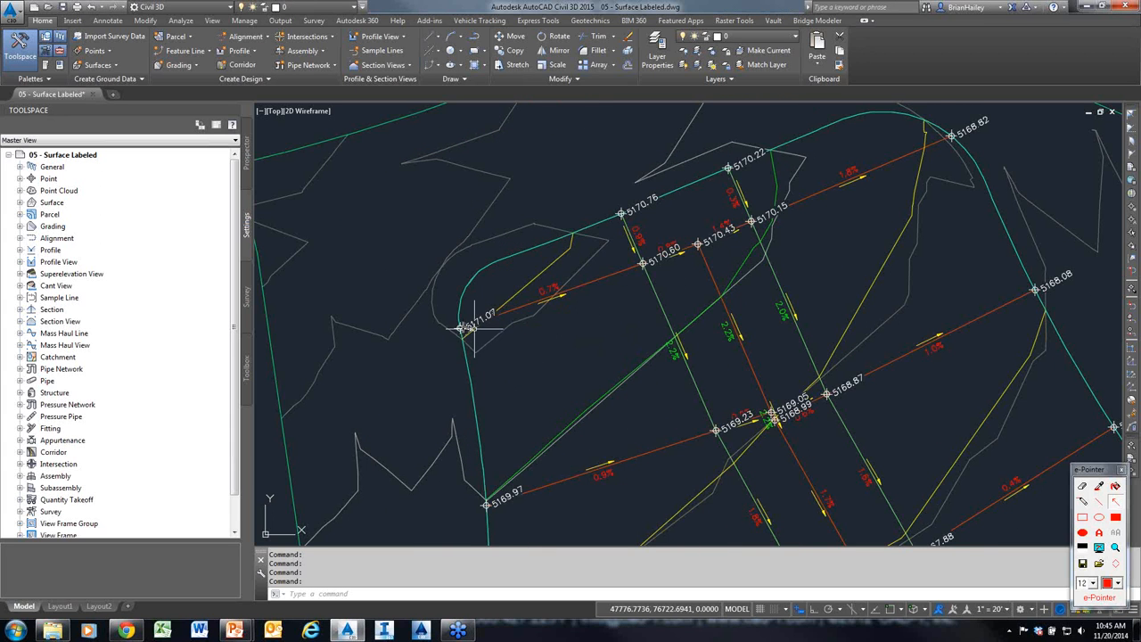
pyautogui.moveTo(472, 328)
pyautogui.mouseDown()
pyautogui.moveTo(586, 276)
pyautogui.moveTo(703, 243)
pyautogui.mouseUp()
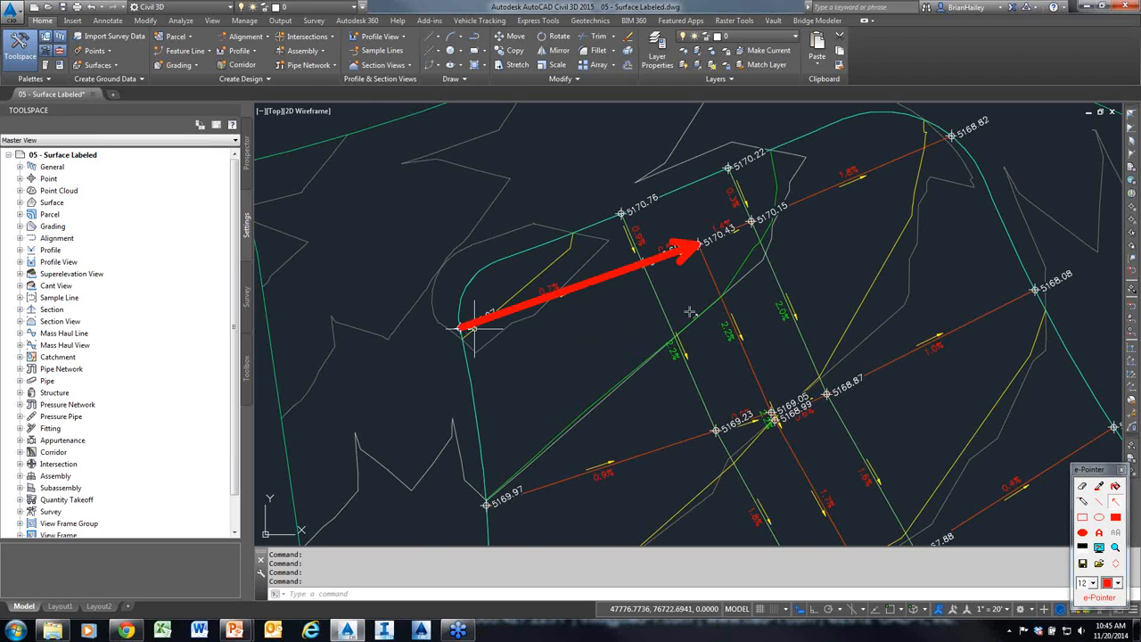
pyautogui.press('Escape')
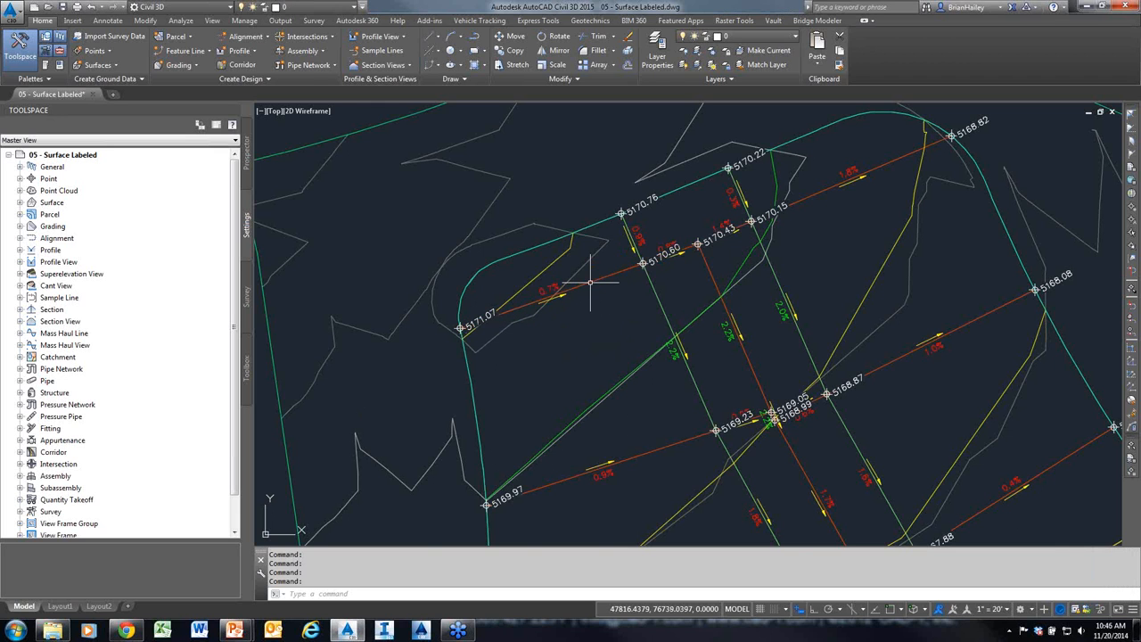
pyautogui.click(589, 283)
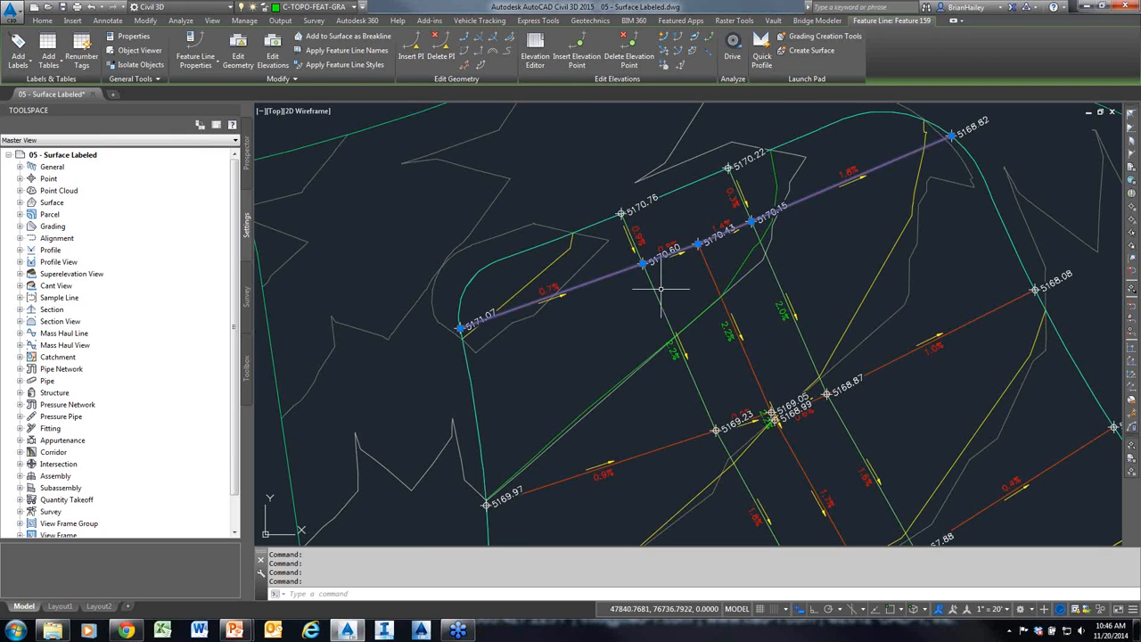
pyautogui.press('F12')
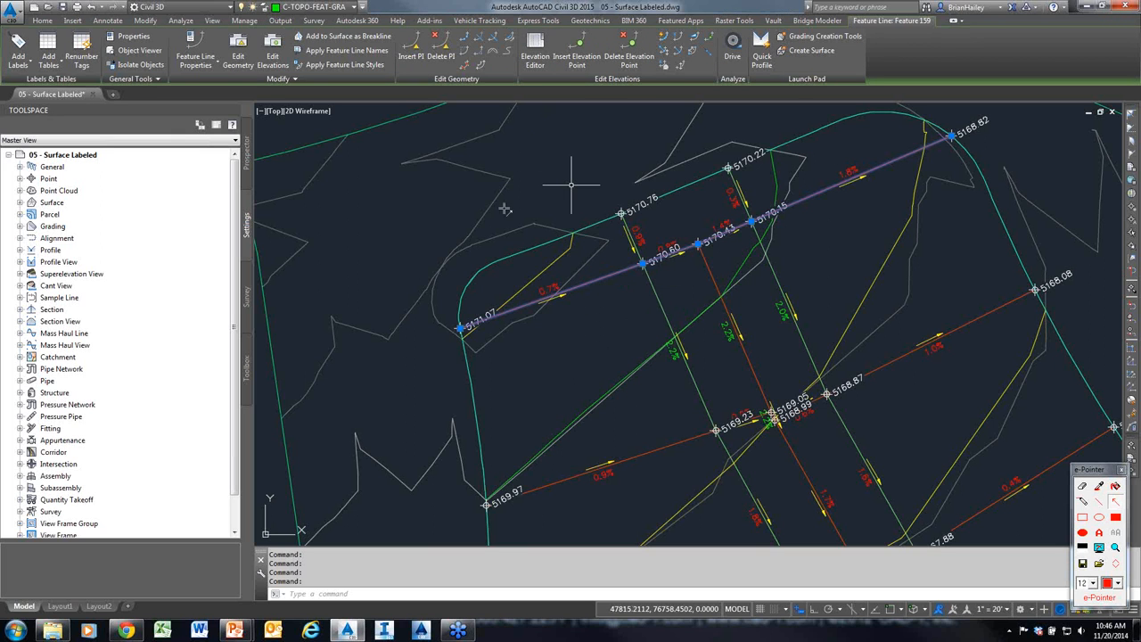
pyautogui.moveTo(505, 210); pyautogui.dragTo(529, 79)
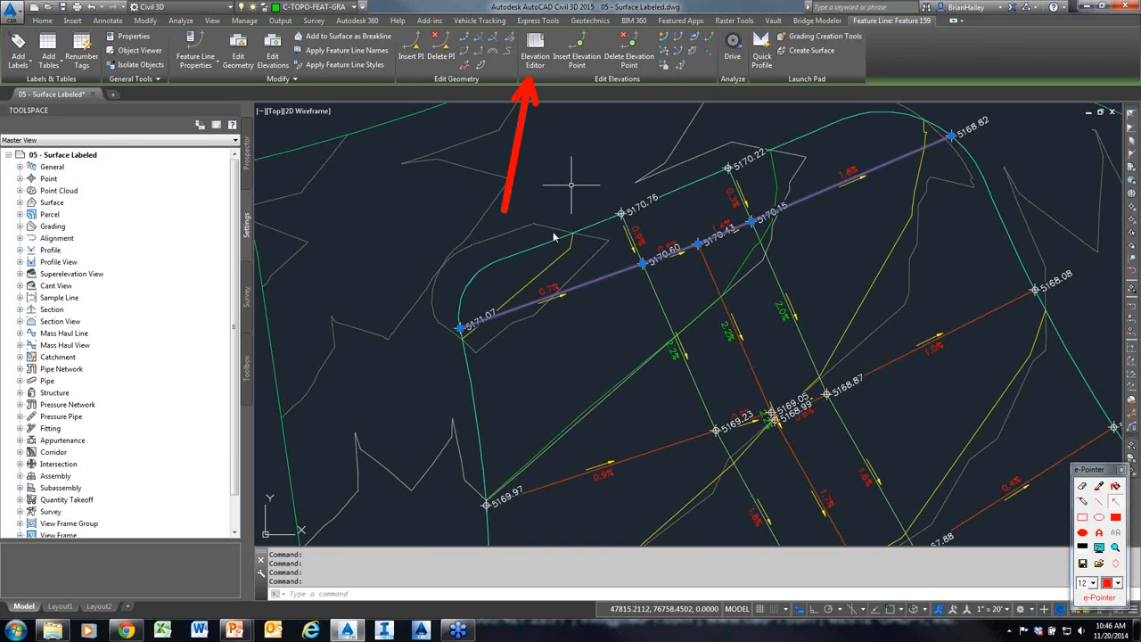
pyautogui.press('Escape')
pyautogui.click(535, 51)
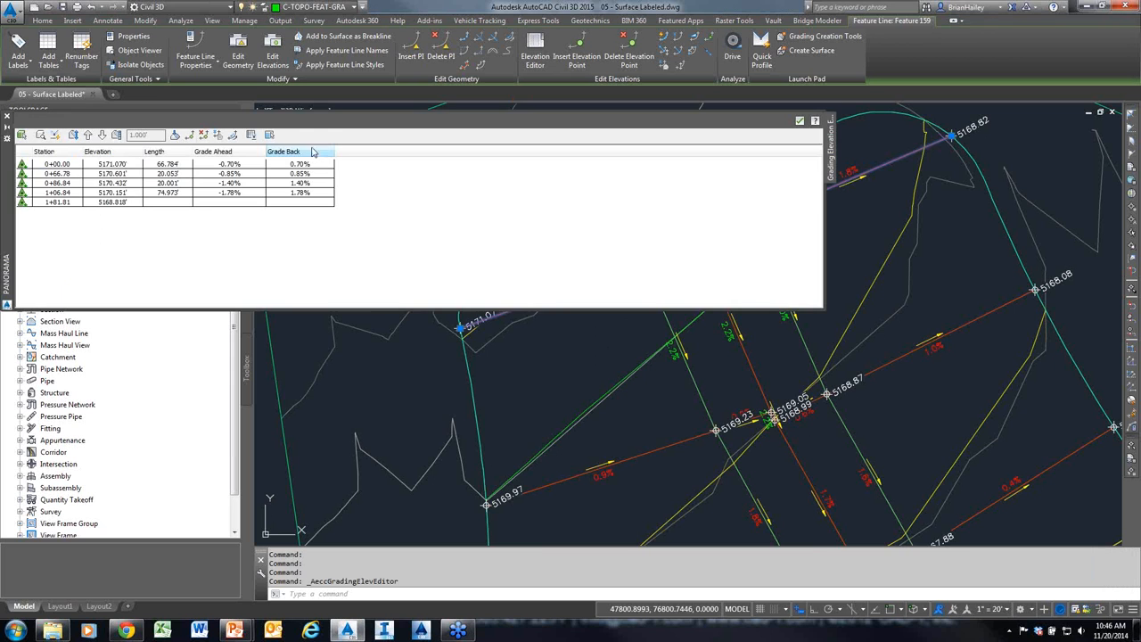
# Check the feature line's elevations and grades against its labels, and close the Elevation Editor without changes
pyautogui.moveTo(688, 358); pyautogui.dragTo(694, 418, button='middle')
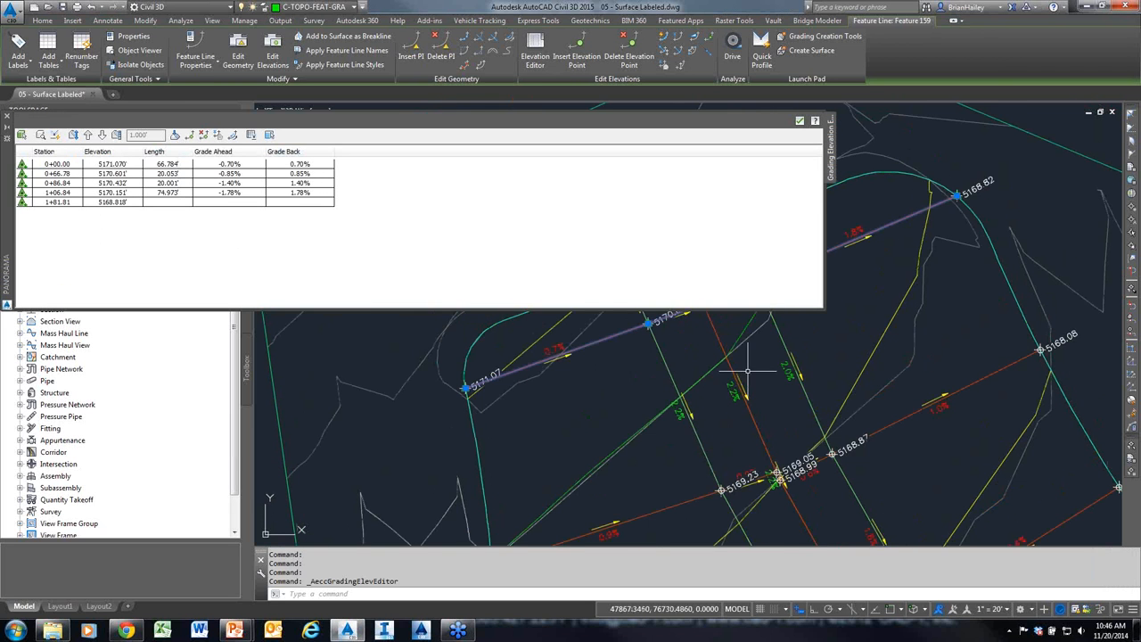
pyautogui.moveTo(774, 384)
pyautogui.mouseDown(button='middle')
pyautogui.moveTo(905, 418)
pyautogui.moveTo(828, 425)
pyautogui.moveTo(823, 438)
pyautogui.mouseUp(button='middle')
pyautogui.moveTo(122, 299); pyautogui.dragTo(122, 208)
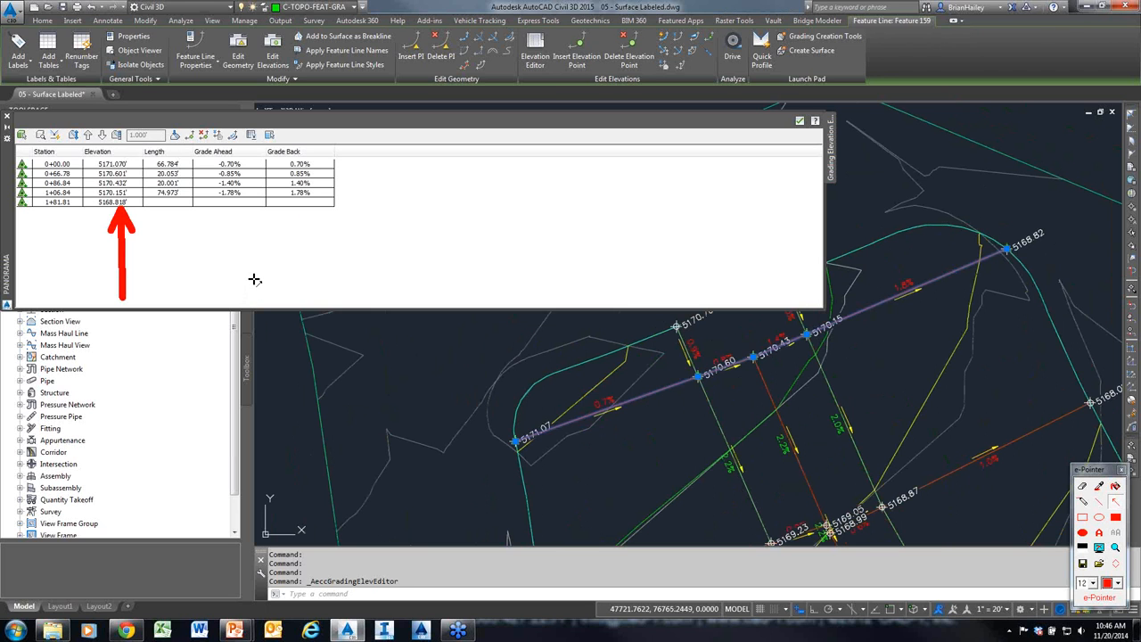
pyautogui.press('Escape')
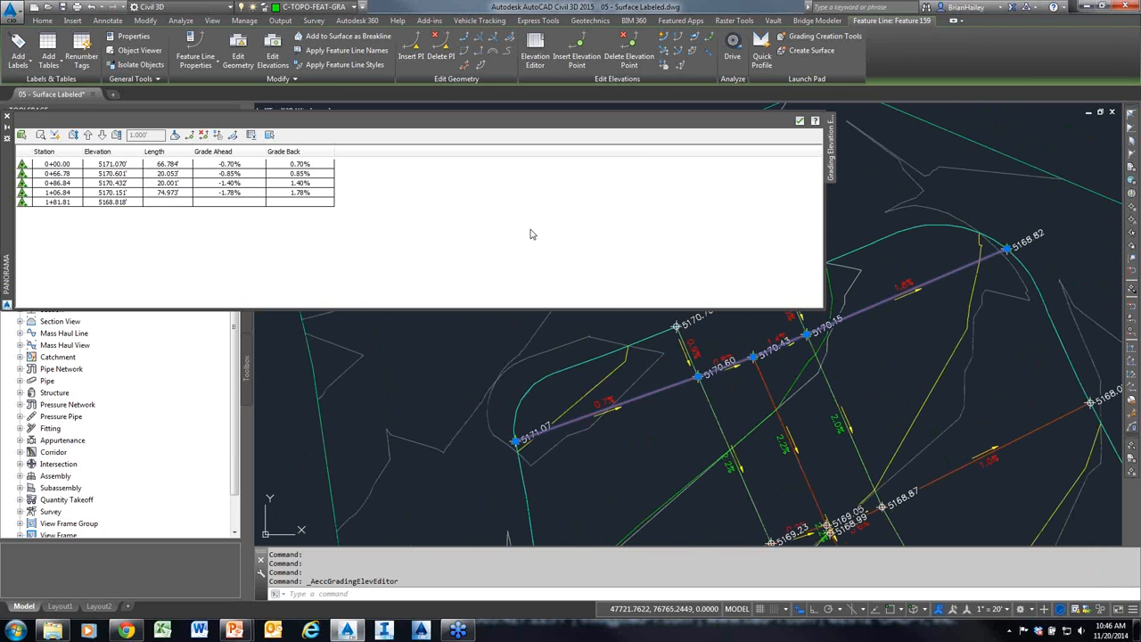
pyautogui.click(800, 120)
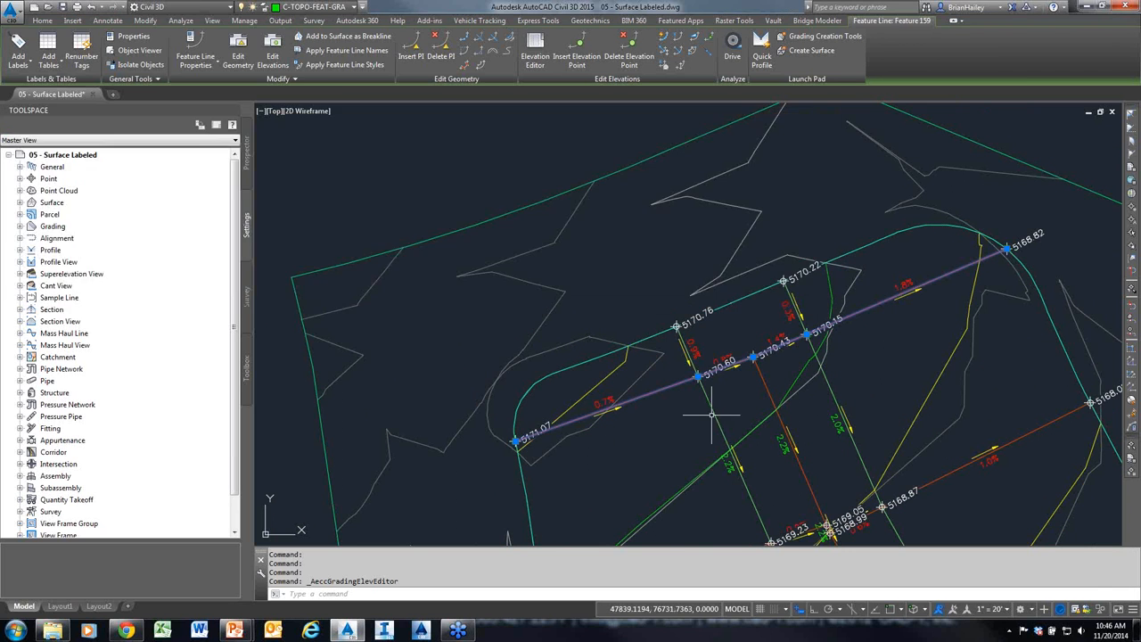
# Start Quick Elevation Edit and check the grades of the feature lines at the pad's northern end
pyautogui.moveTo(711, 414); pyautogui.dragTo(672, 349, button='middle')
pyautogui.moveTo(497, 157); pyautogui.dragTo(658, 38)
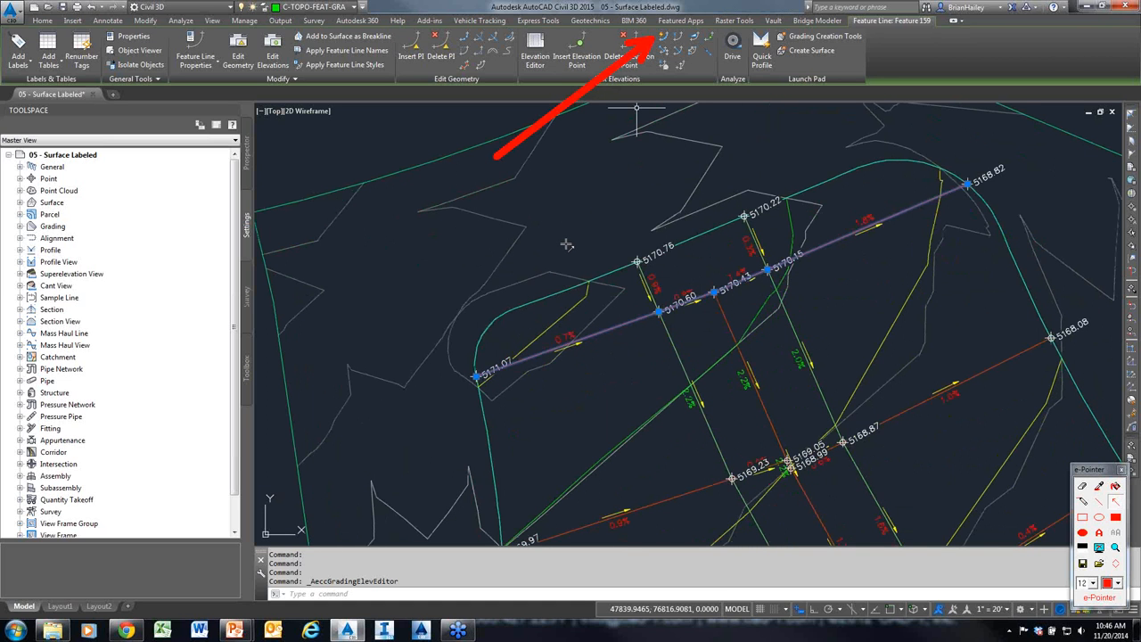
pyautogui.press('Escape')
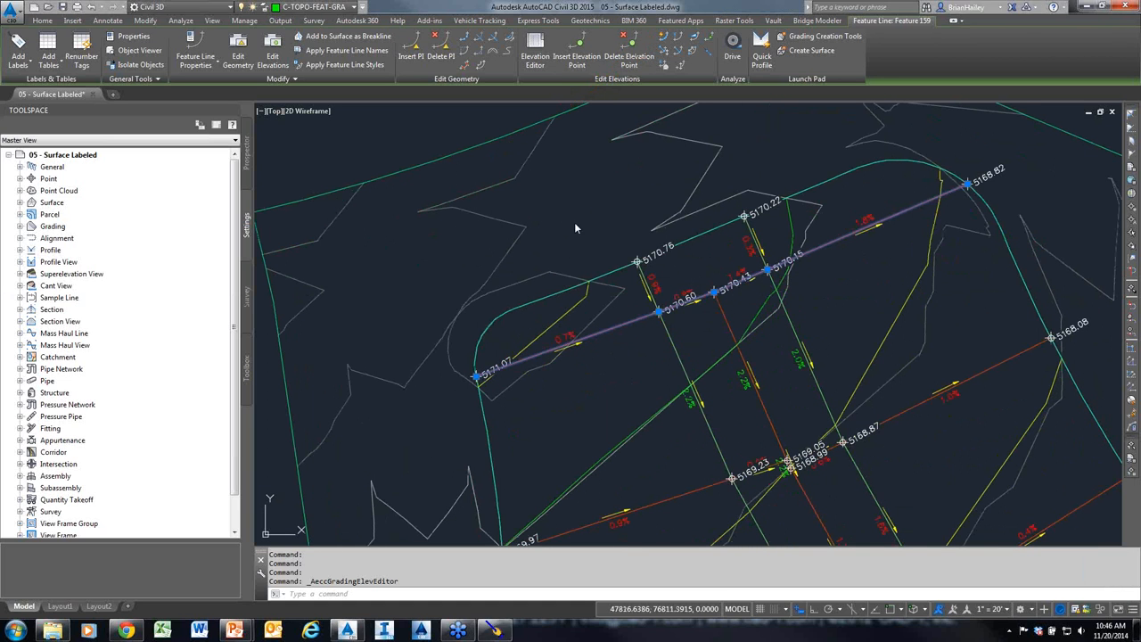
pyautogui.click(665, 40)
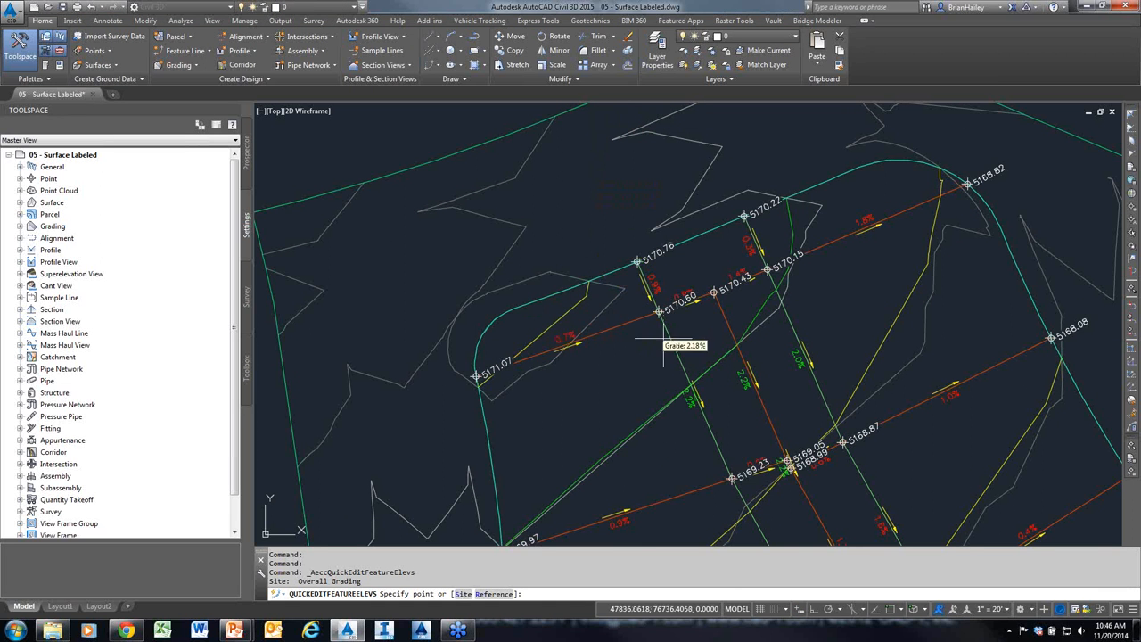
pyautogui.moveTo(696, 392); pyautogui.dragTo(639, 213, button='middle')
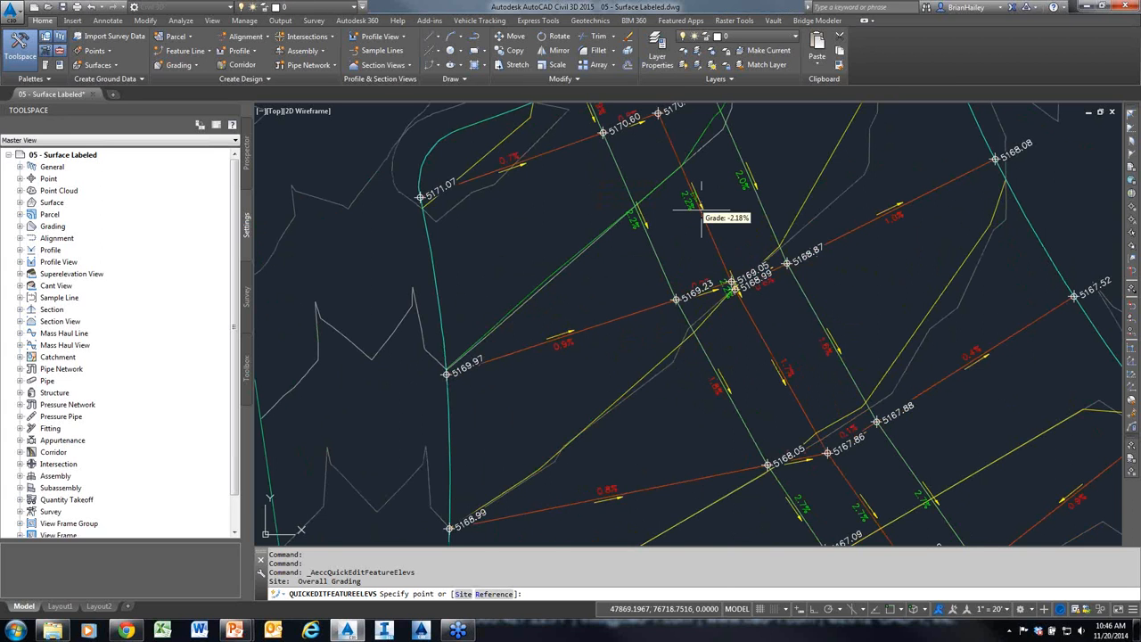
pyautogui.moveTo(683, 214); pyautogui.dragTo(679, 286, button='middle')
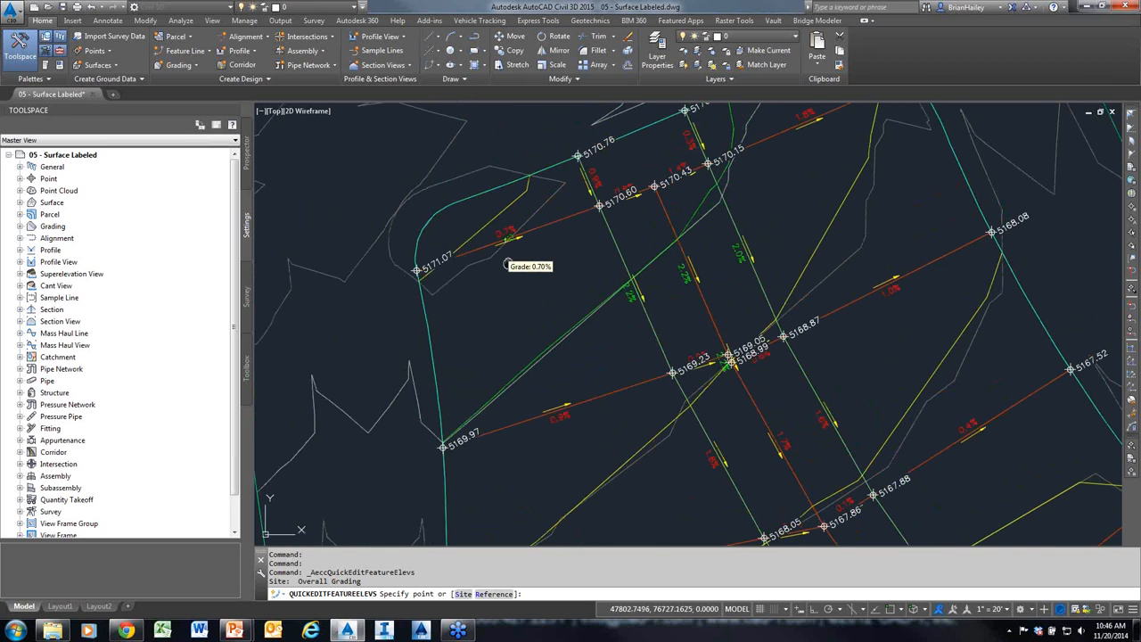
pyautogui.scroll(3, 508, 266)
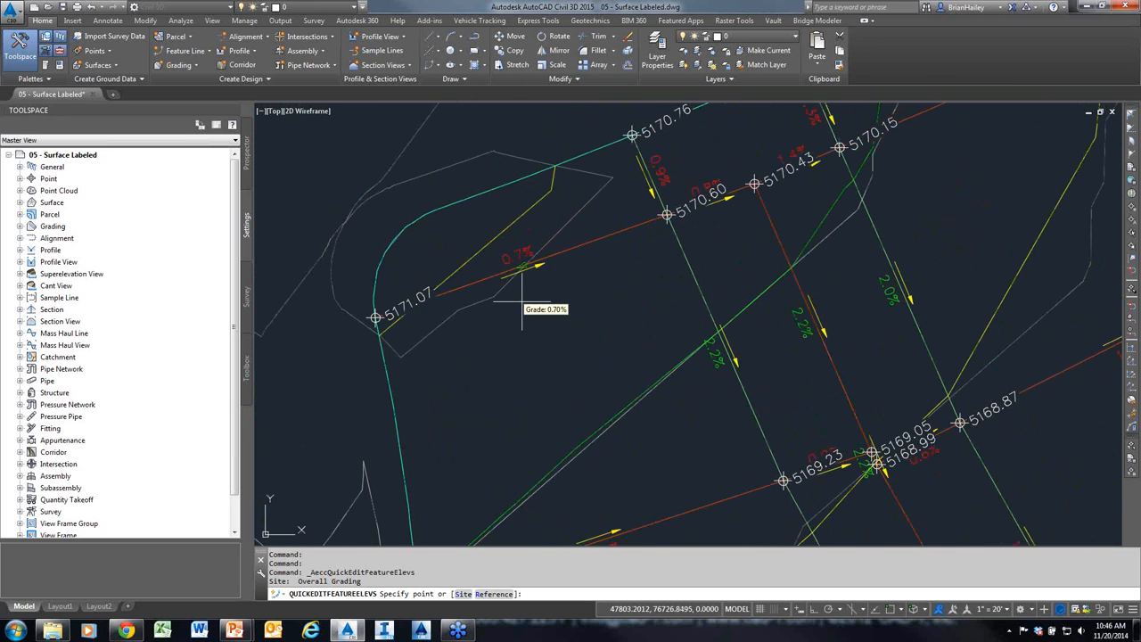
pyautogui.moveTo(521, 293); pyautogui.dragTo(517, 283, button='middle')
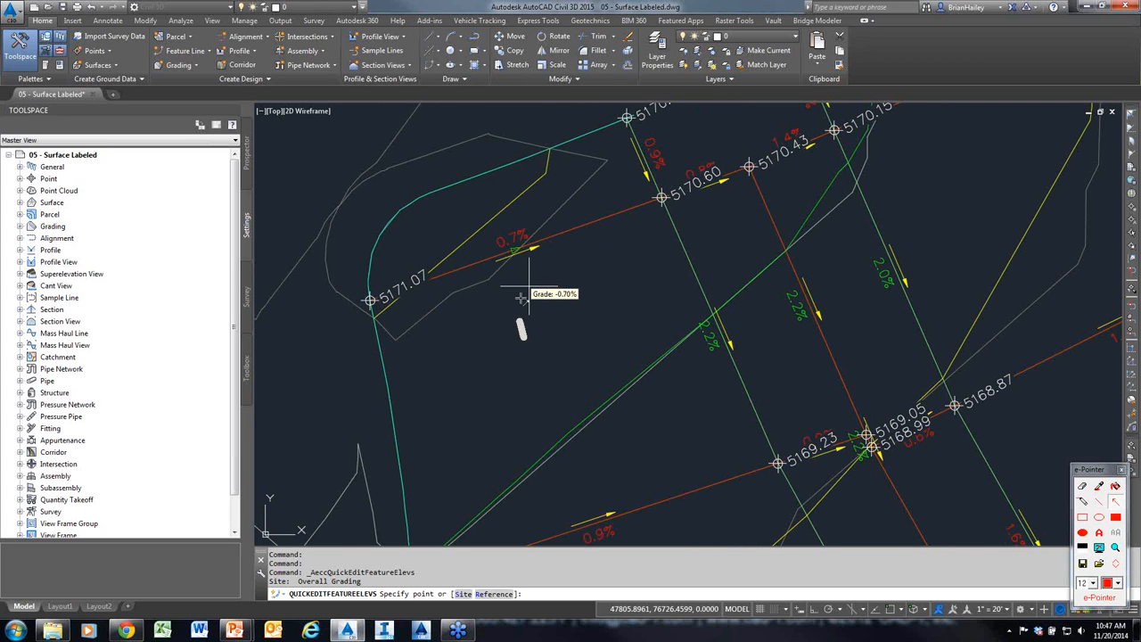
# Check the grade direction read for the northern crossing feature line's western segment from either half of the segment, marking the read-outs with temporary arrows
pyautogui.moveTo(524, 339); pyautogui.dragTo(517, 250)
pyautogui.moveTo(571, 371); pyautogui.dragTo(700, 343)
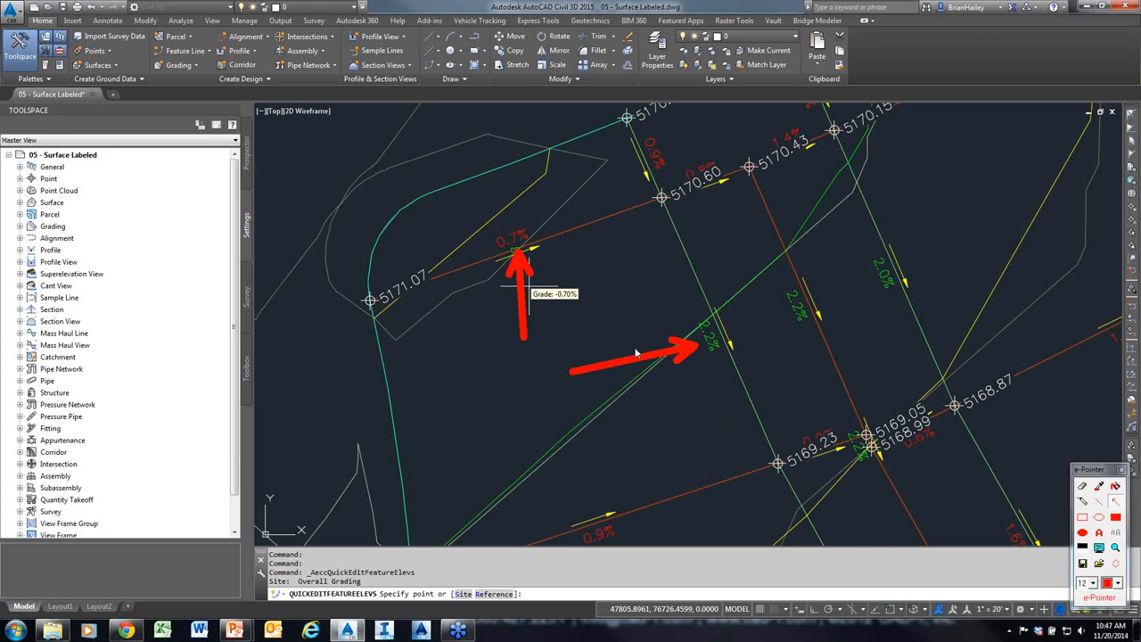
pyautogui.press('F9')
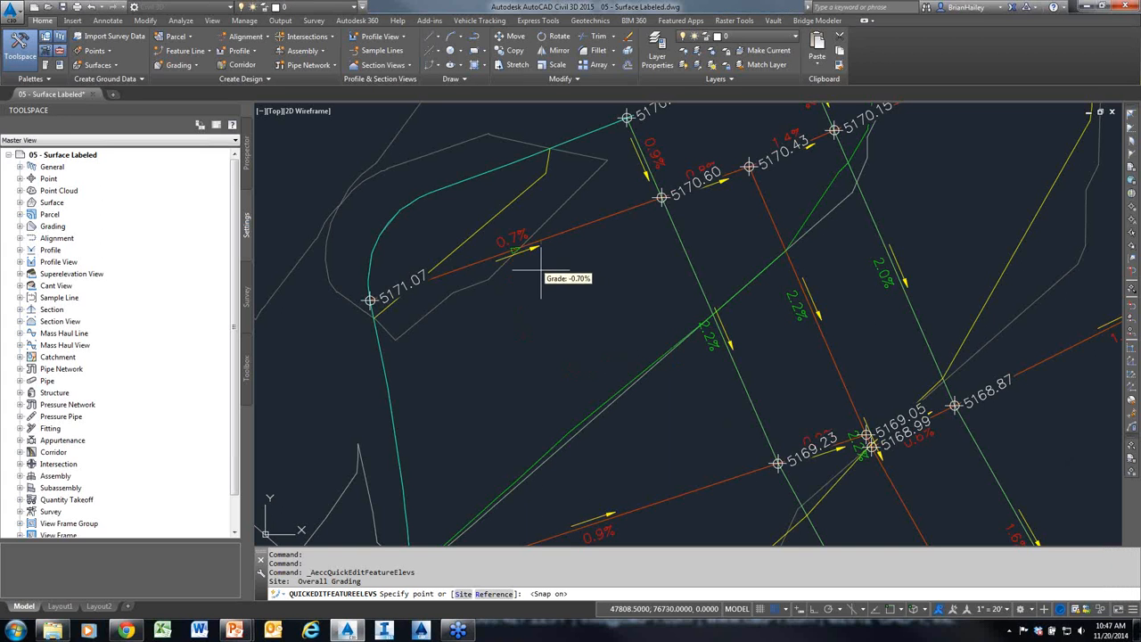
pyautogui.press('F9')
pyautogui.moveTo(529, 385); pyautogui.dragTo(539, 308)
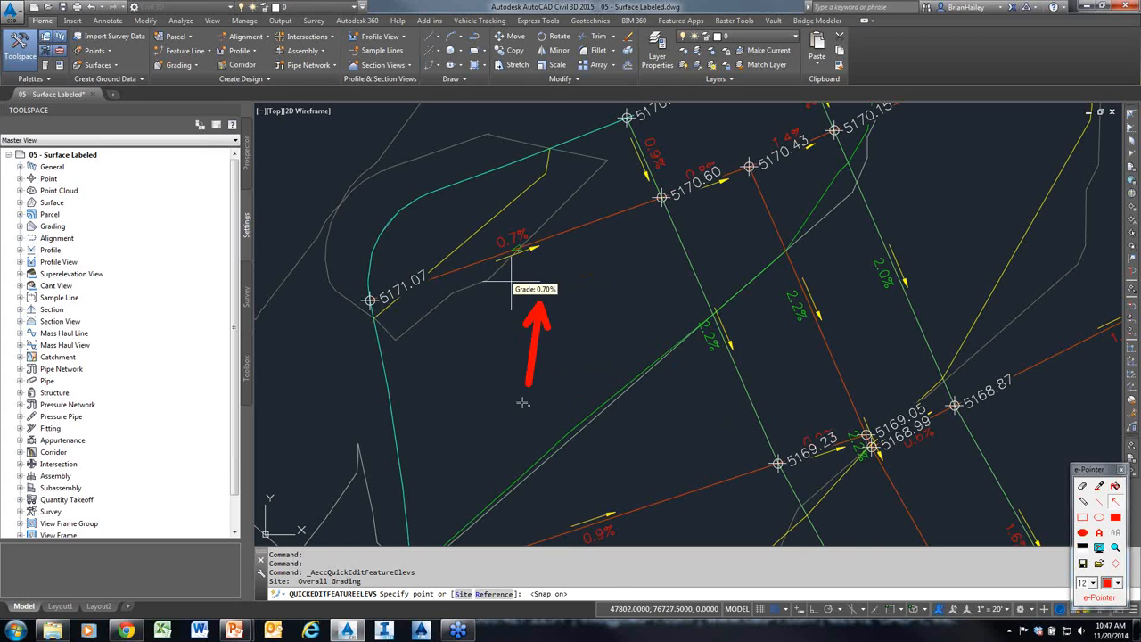
pyautogui.press('F9')
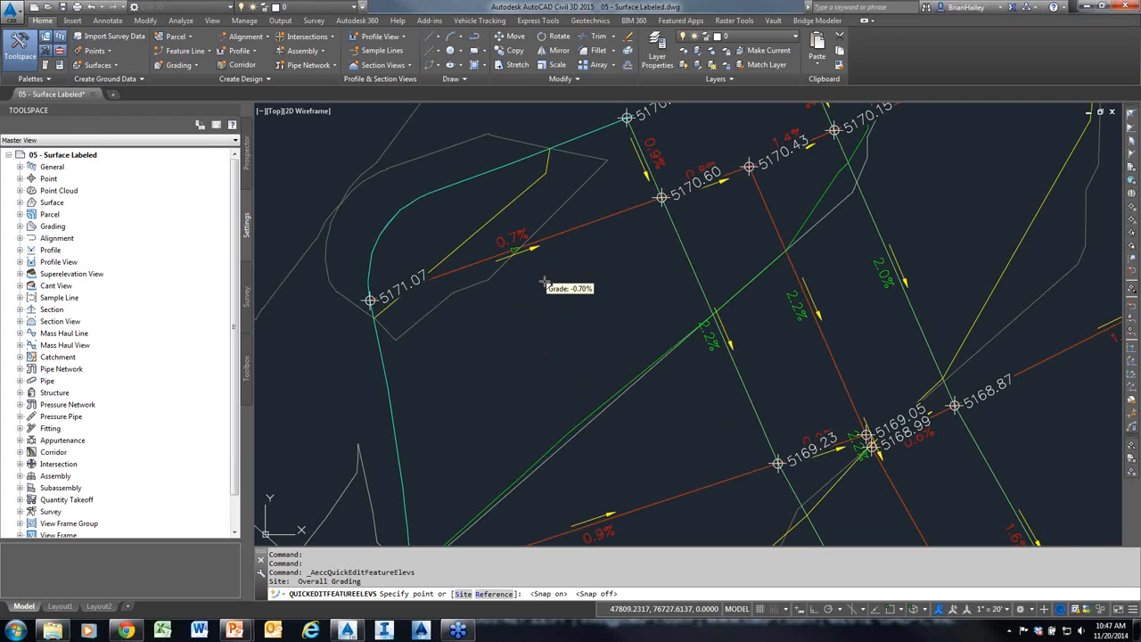
pyautogui.press('F9')
pyautogui.moveTo(554, 385); pyautogui.dragTo(578, 294)
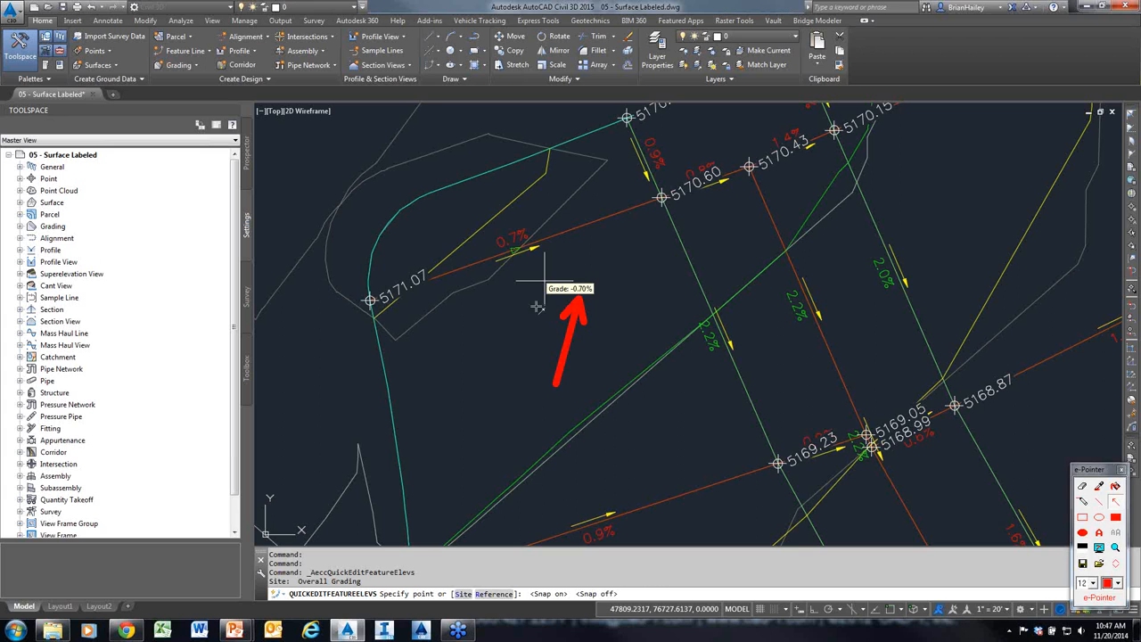
pyautogui.press('F9')
pyautogui.press('F9')
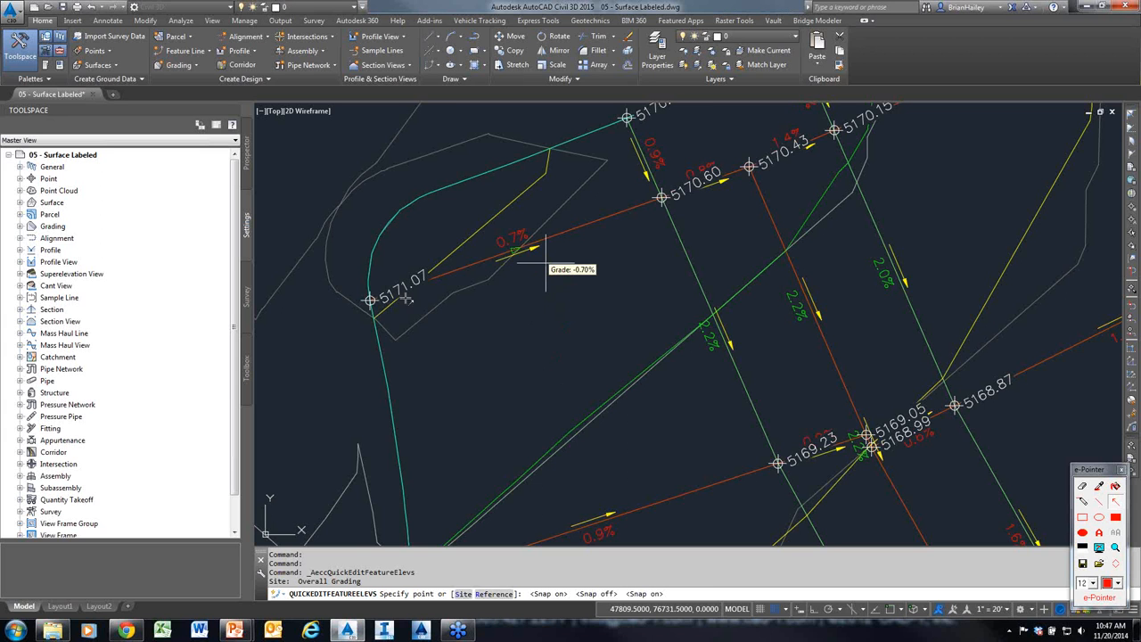
# Trace the segment's slope direction both ways between its western end and the first intersection with temporary arrows, and clear them
pyautogui.moveTo(393, 297)
pyautogui.mouseDown()
pyautogui.moveTo(364, 300)
pyautogui.moveTo(660, 198)
pyautogui.mouseUp()
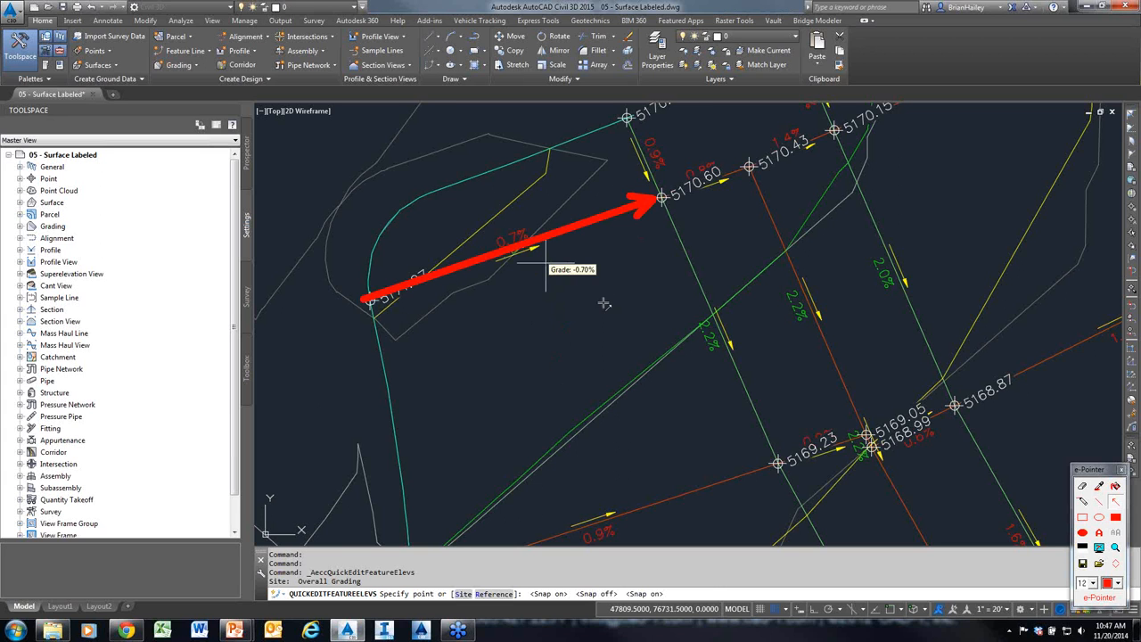
pyautogui.press('F9')
pyautogui.press('F9')
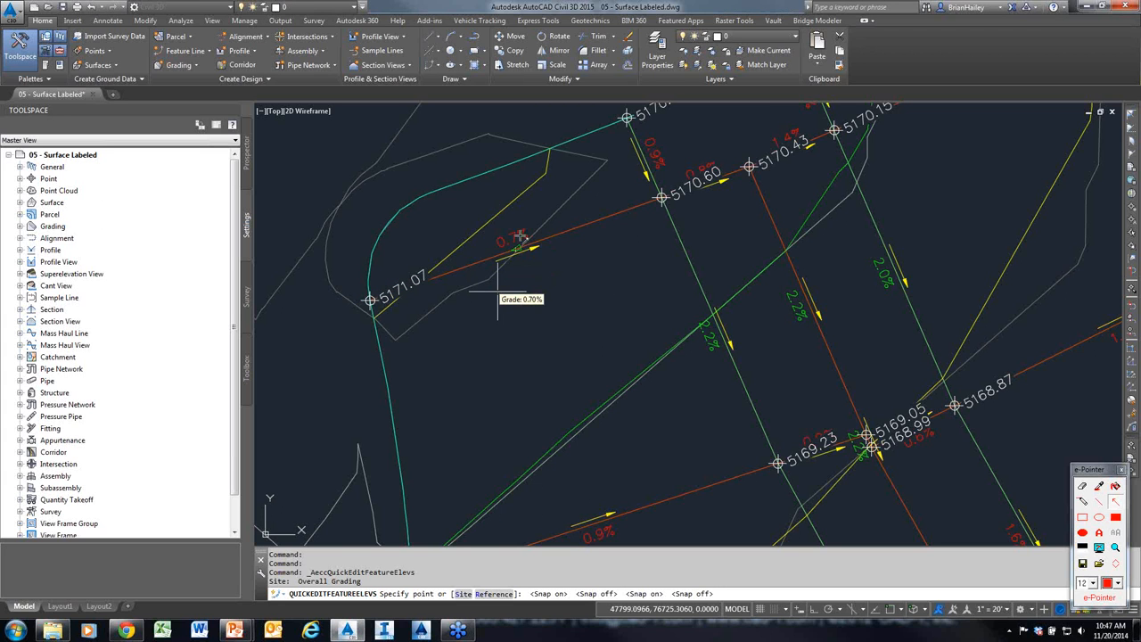
pyautogui.moveTo(661, 198); pyautogui.dragTo(368, 302)
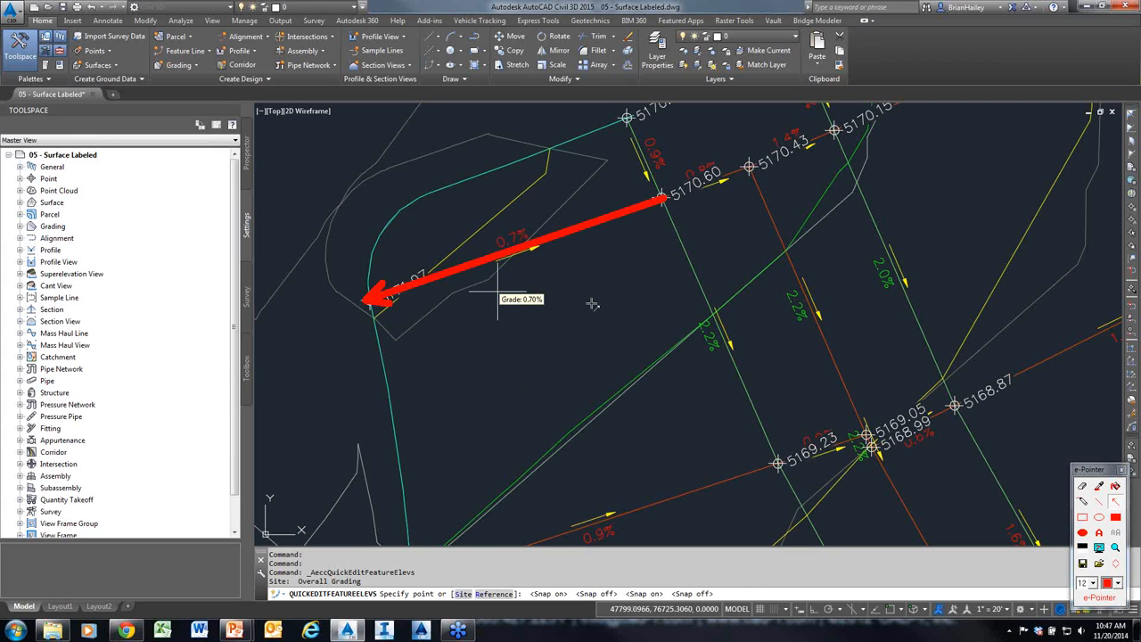
pyautogui.press('F9')
pyautogui.press('F9')
pyautogui.moveTo(581, 332); pyautogui.dragTo(662, 198)
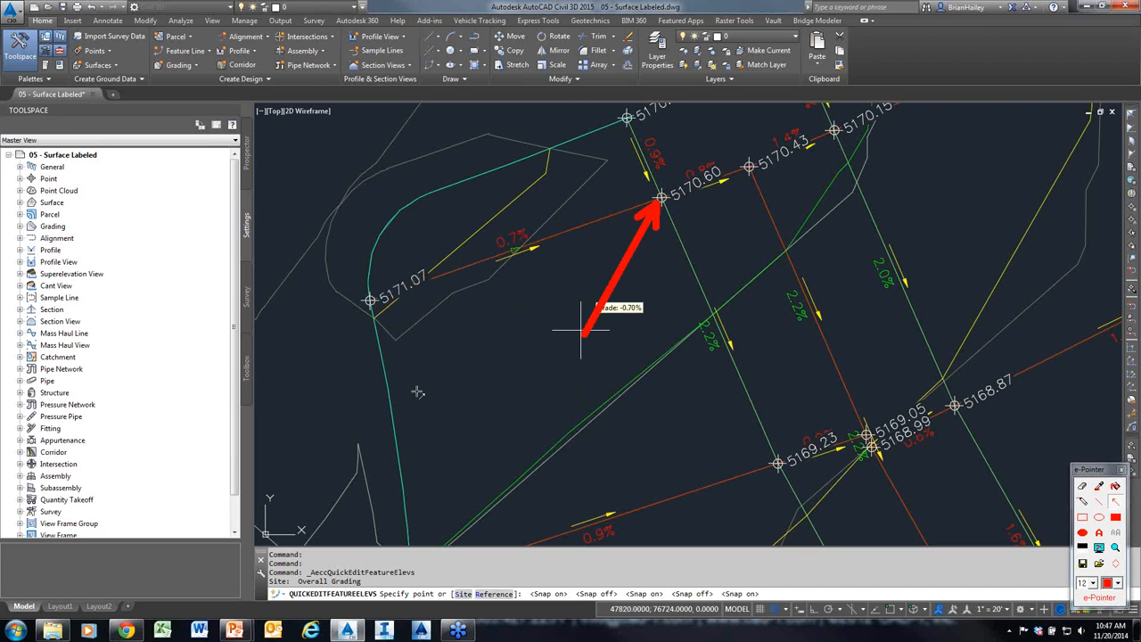
pyautogui.press('F9')
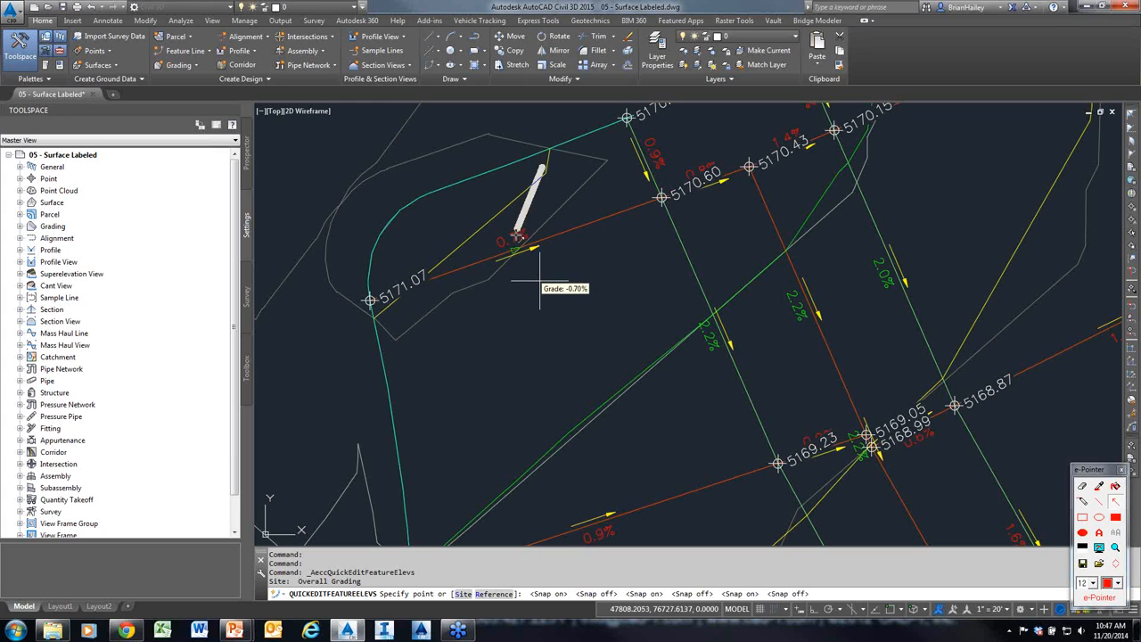
pyautogui.moveTo(517, 234); pyautogui.dragTo(610, 218)
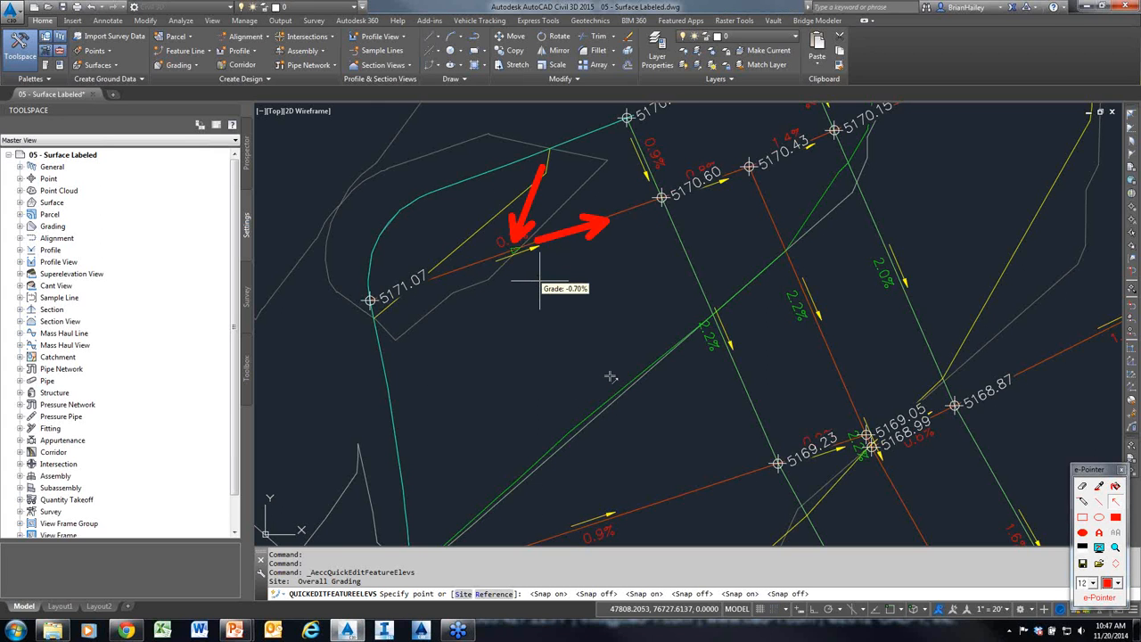
pyautogui.press('Escape')
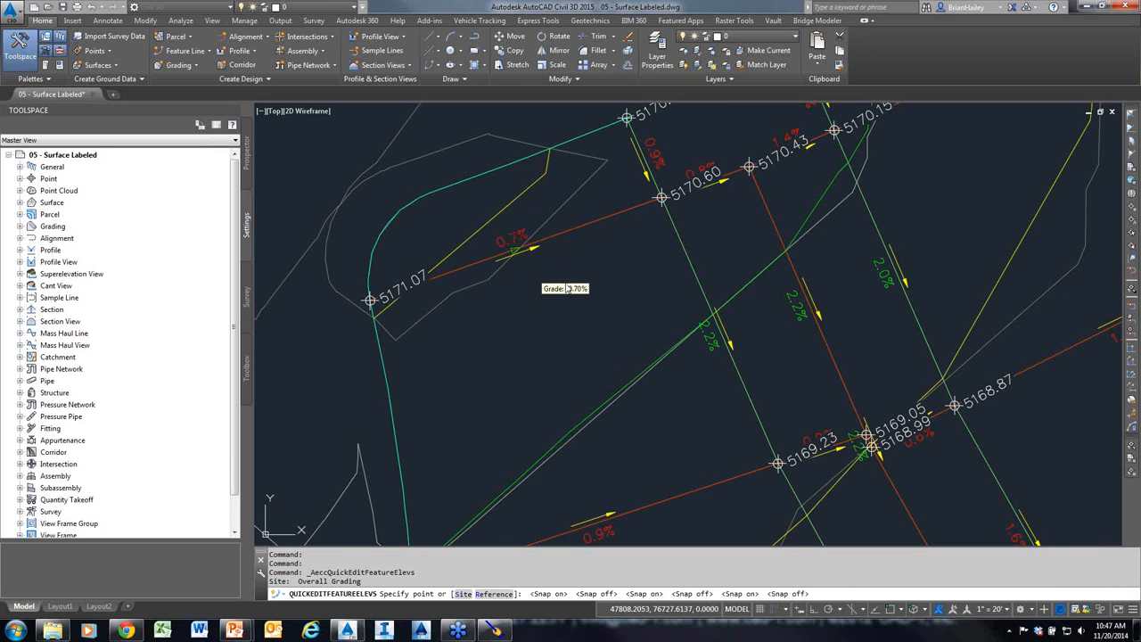
# Set the northern crossing feature line's western segment to a 2% grade from its eastern end, and end Quick Elevation Edit
pyautogui.press('F9')
pyautogui.click(560, 284)
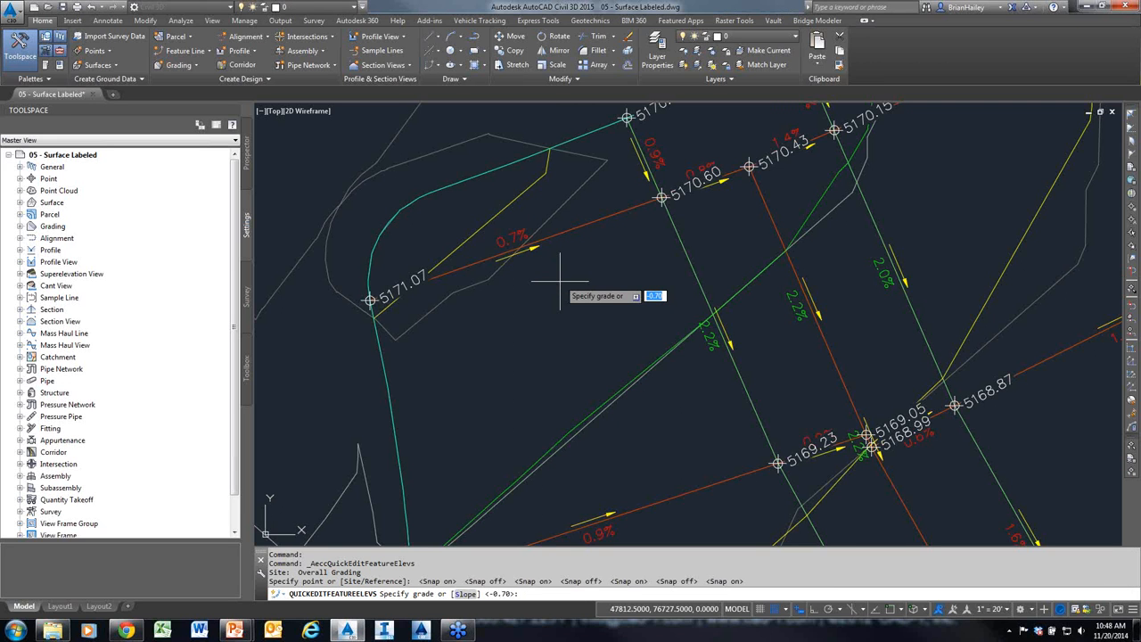
pyautogui.write('2')
pyautogui.press('Return')
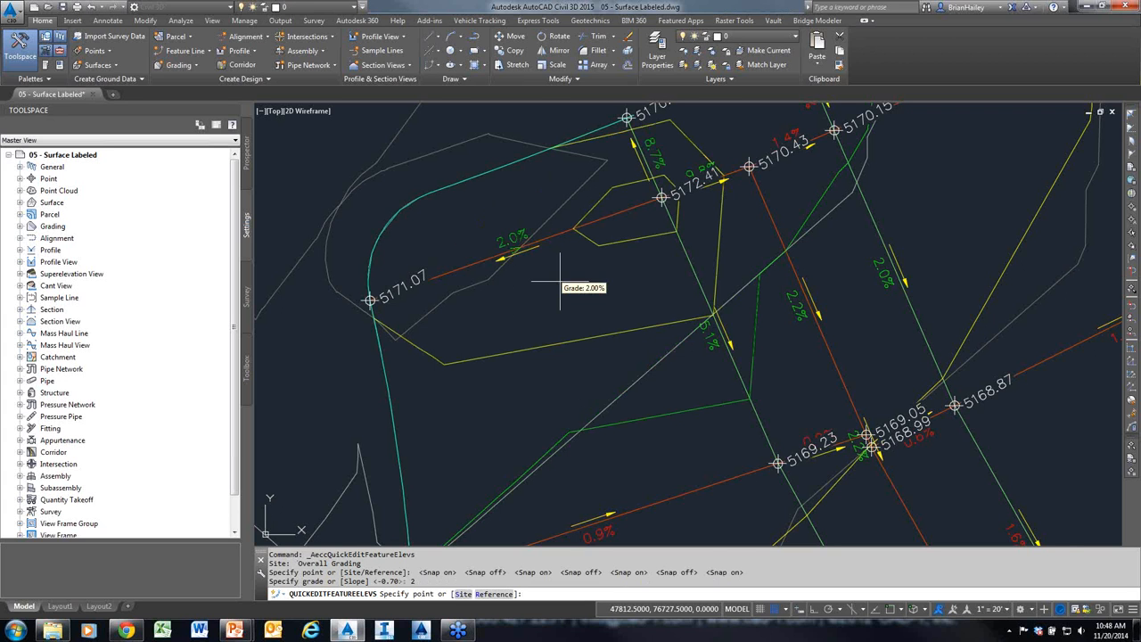
pyautogui.moveTo(526, 373)
pyautogui.mouseDown()
pyautogui.moveTo(535, 254)
pyautogui.moveTo(524, 249)
pyautogui.mouseUp()
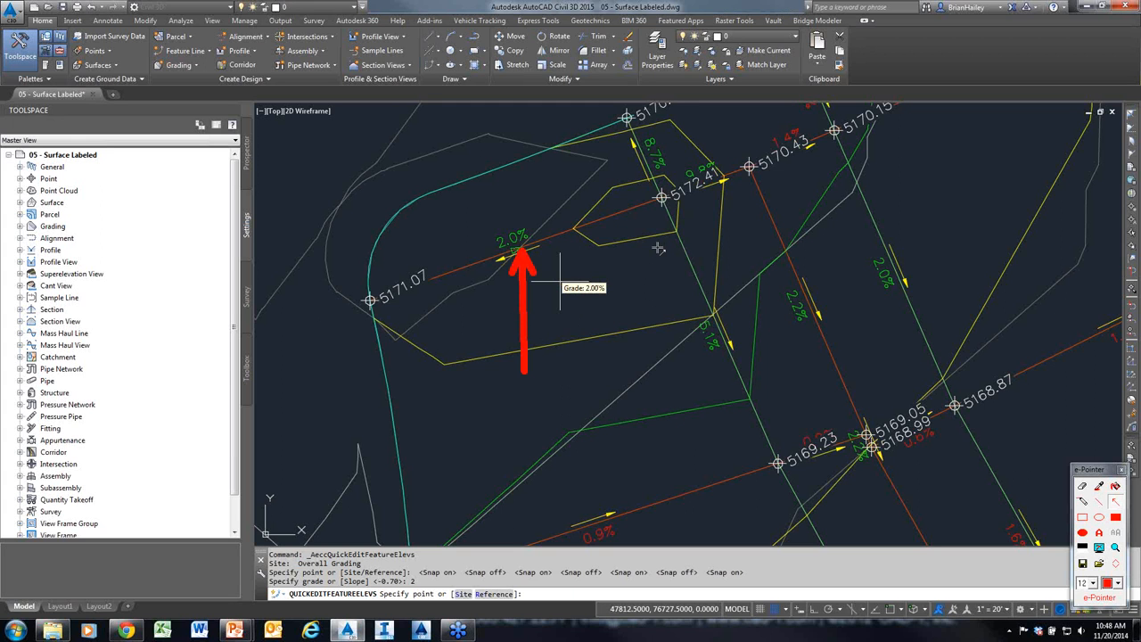
pyautogui.press('Escape')
pyautogui.press('Escape')
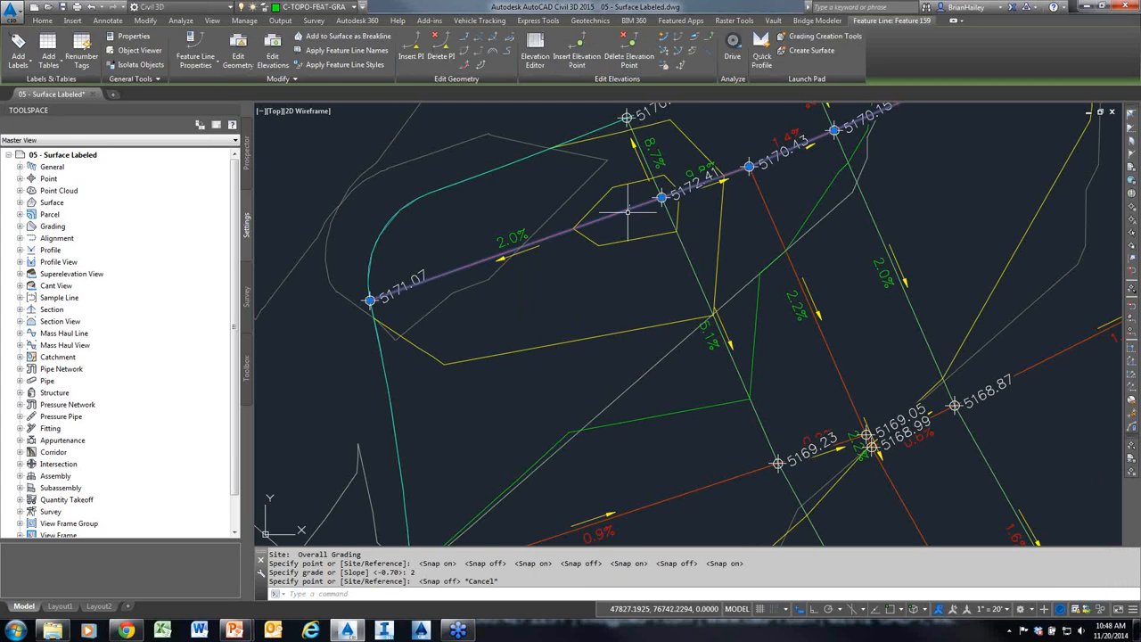
# Highlight the northern crossing feature line and the long feature line it intersects in turn to compare their shared intersection point
pyautogui.press('Escape')
pyautogui.click(626, 211)
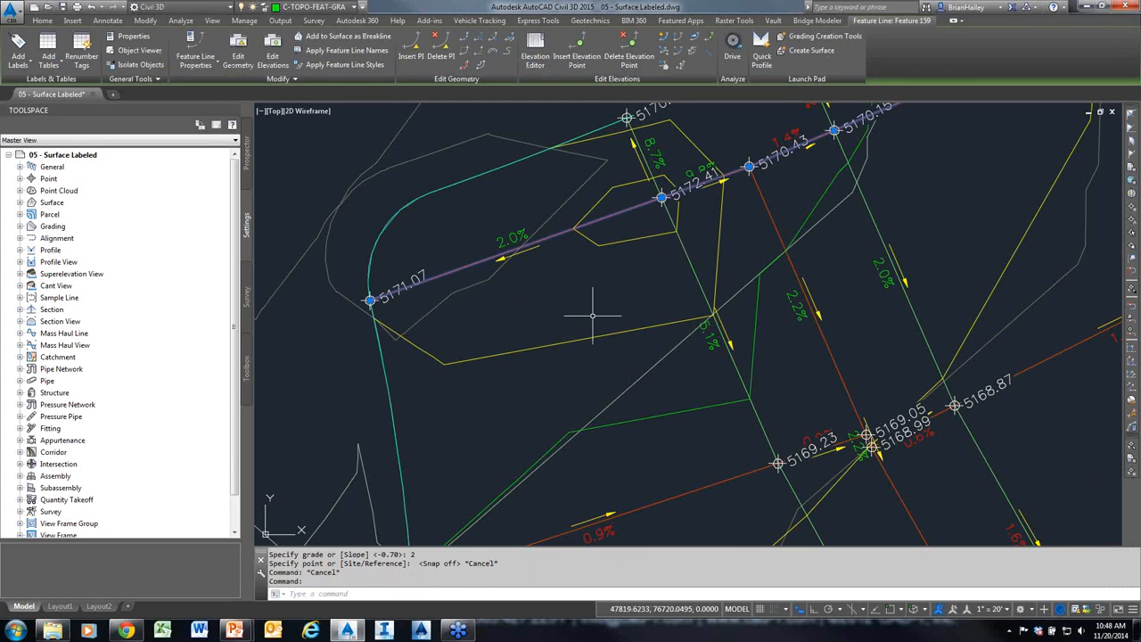
pyautogui.press('Escape')
pyautogui.click(687, 256)
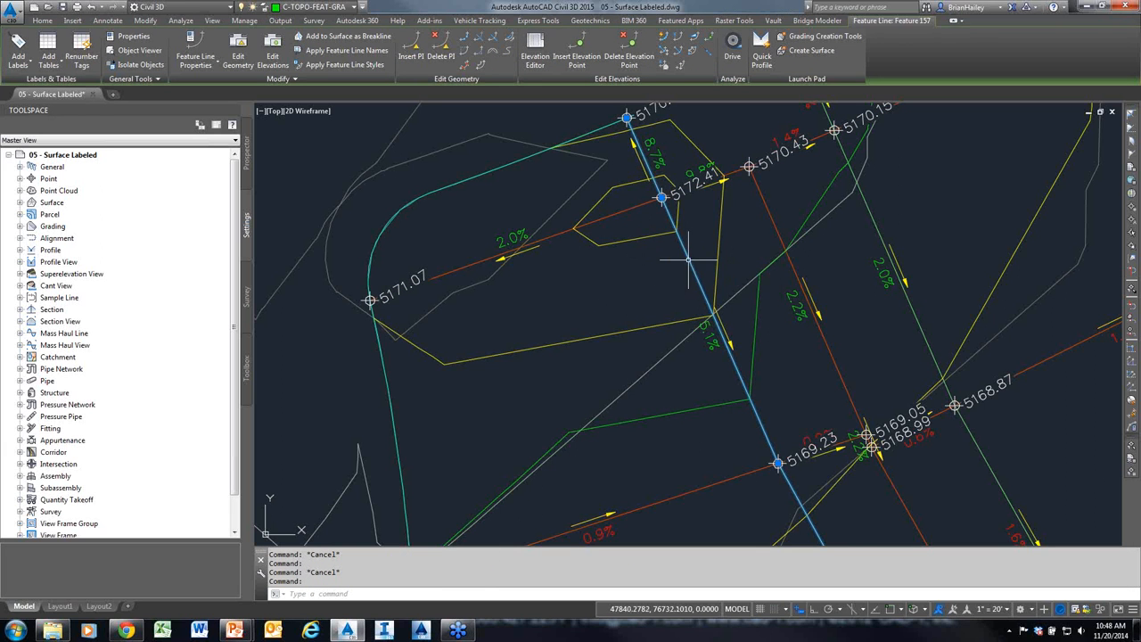
pyautogui.click(560, 239)
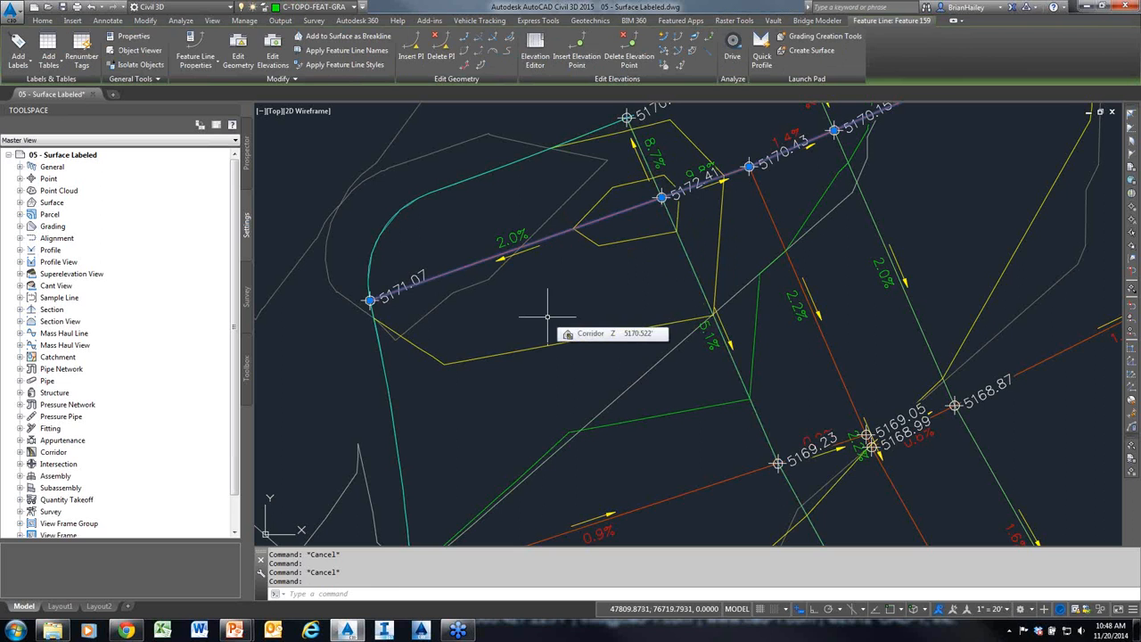
pyautogui.write('c')
pyautogui.press('Return')
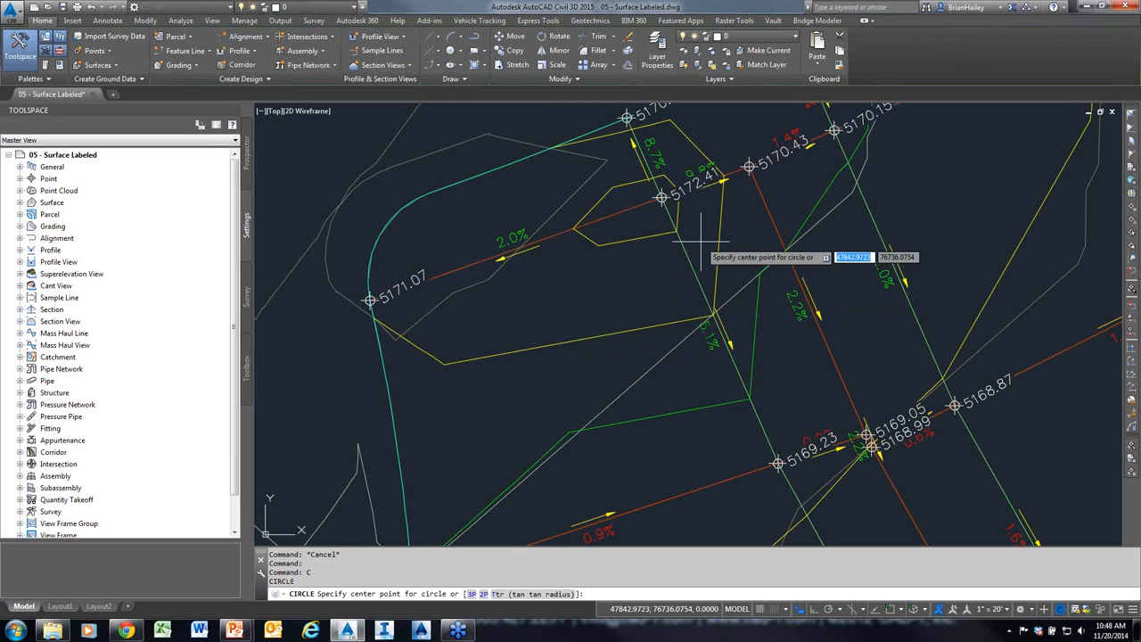
pyautogui.press('Escape')
pyautogui.press('Escape')
# Restart Quick Elevation Edit and set a 2% grade on the northern crossing feature line's short segment just west of the centerline
pyautogui.click(562, 233)
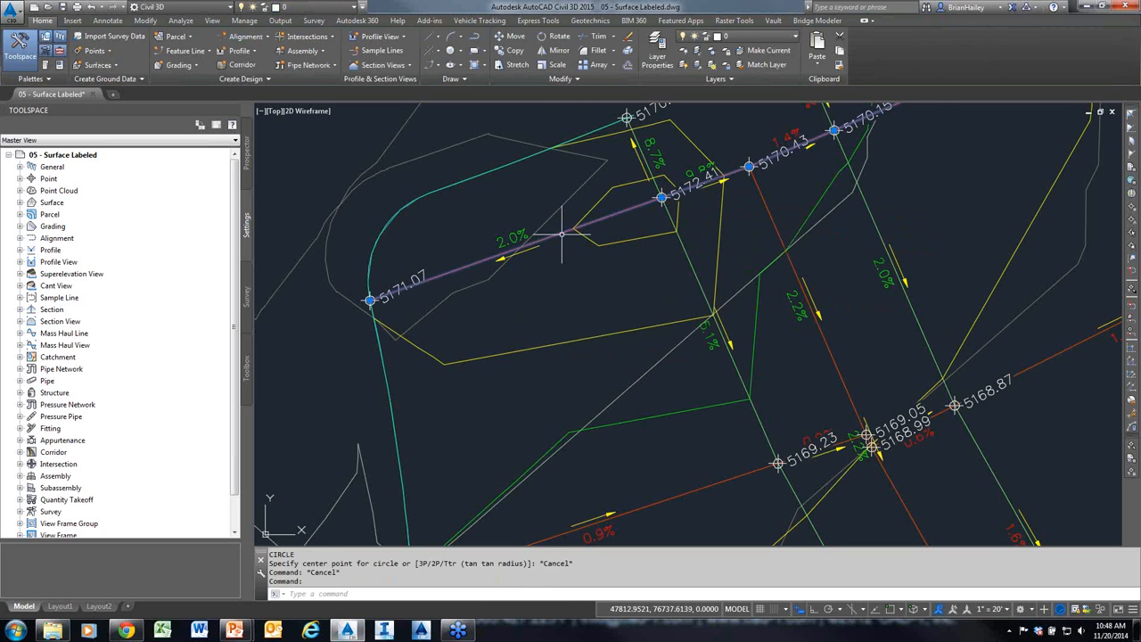
pyautogui.click(662, 39)
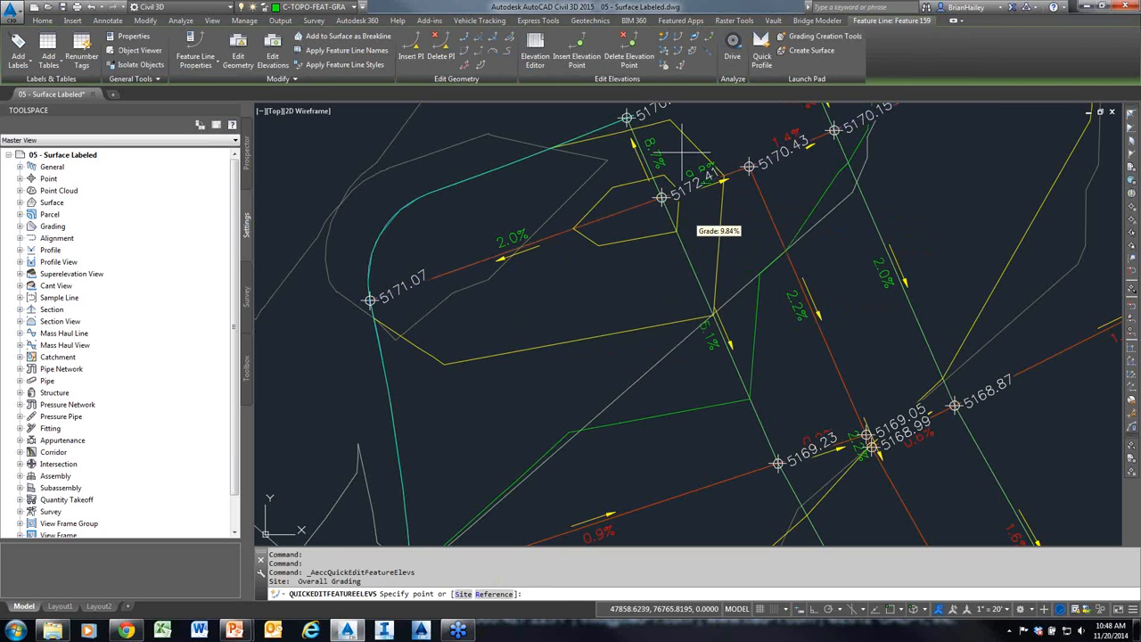
pyautogui.click(726, 202)
pyautogui.write('2')
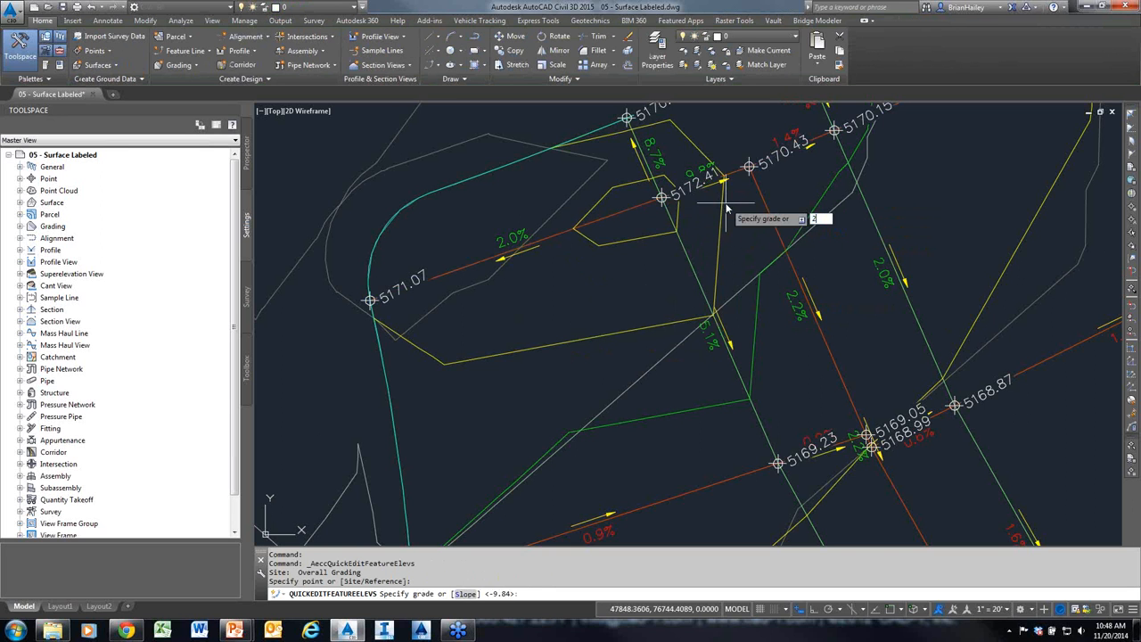
pyautogui.press('Return')
# Set 2% grades on the second crossing feature line's long western segment and on its short segment up to the centerline
pyautogui.moveTo(685, 368); pyautogui.dragTo(660, 210, button='middle')
pyautogui.click(651, 351)
pyautogui.write('2')
pyautogui.press('Return')
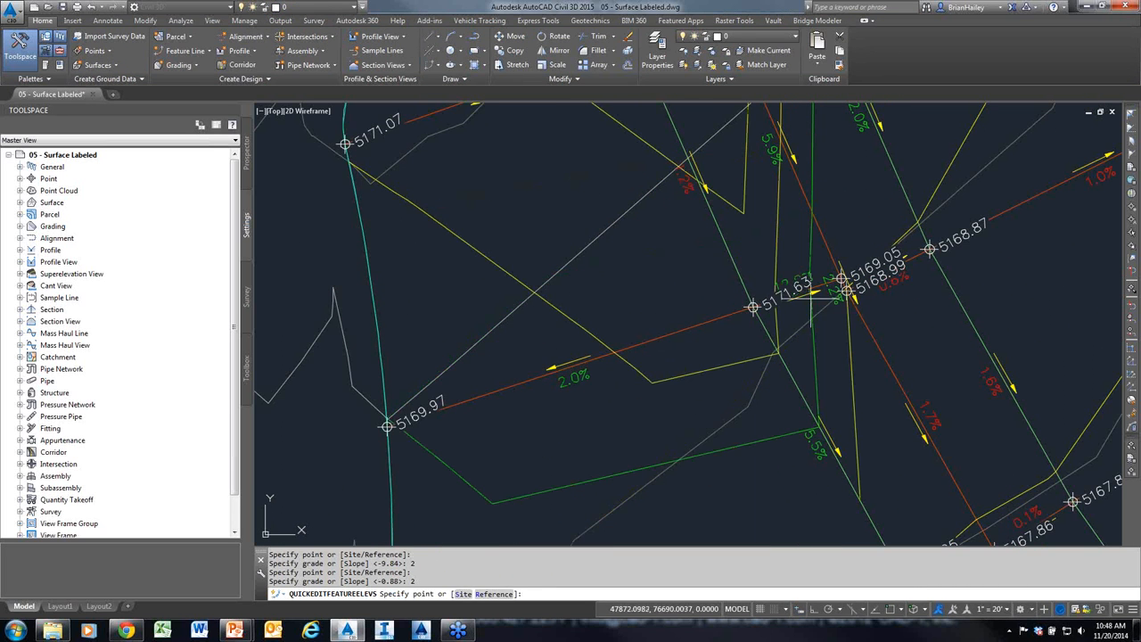
pyautogui.click(805, 291)
pyautogui.write('2')
pyautogui.press('Return')
# Set 2% grades on the third crossing feature line's long western segment and on its short segment up to the centerline
pyautogui.scroll(-4, 760, 184)
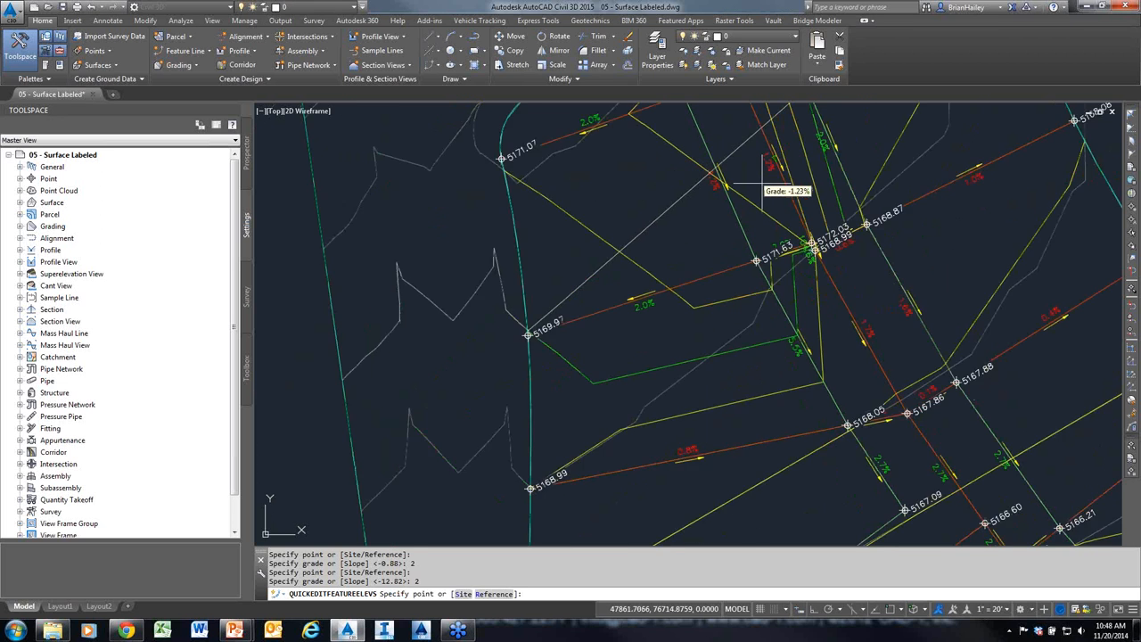
pyautogui.click(756, 346)
pyautogui.write('2')
pyautogui.press('Return')
pyautogui.scroll(4, 825, 335)
pyautogui.click(861, 318)
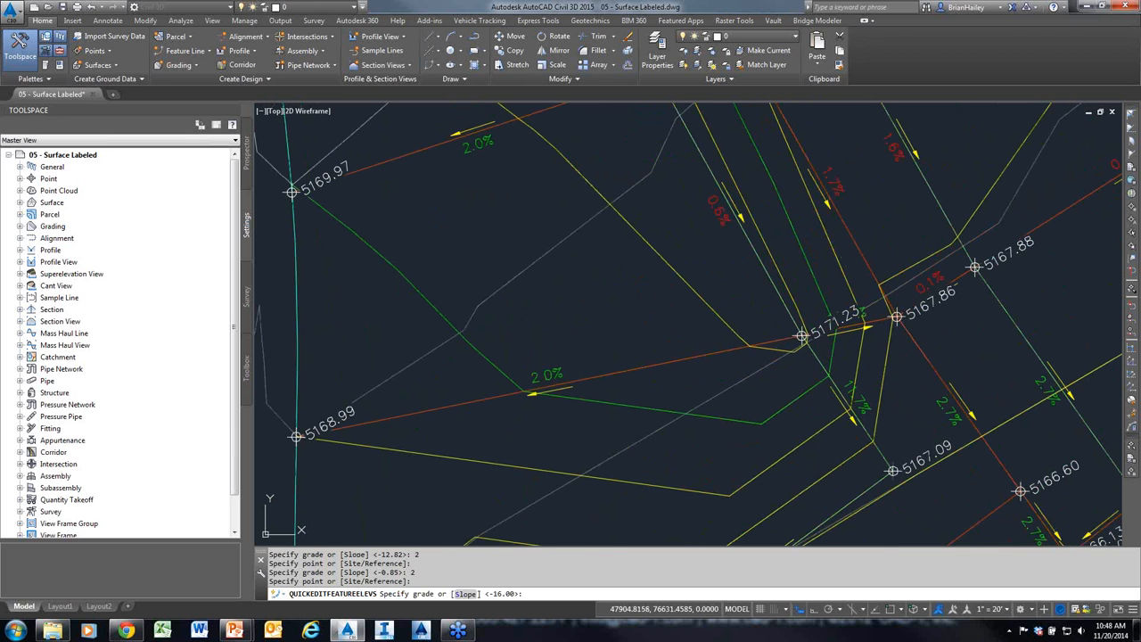
pyautogui.write('2')
pyautogui.press('Return')
# Set 2% grades on the fourth crossing feature line's western segment and on its short segment toward the centerline, and end Quick Elevation Edit
pyautogui.scroll(-4, 862, 318)
pyautogui.click(677, 412)
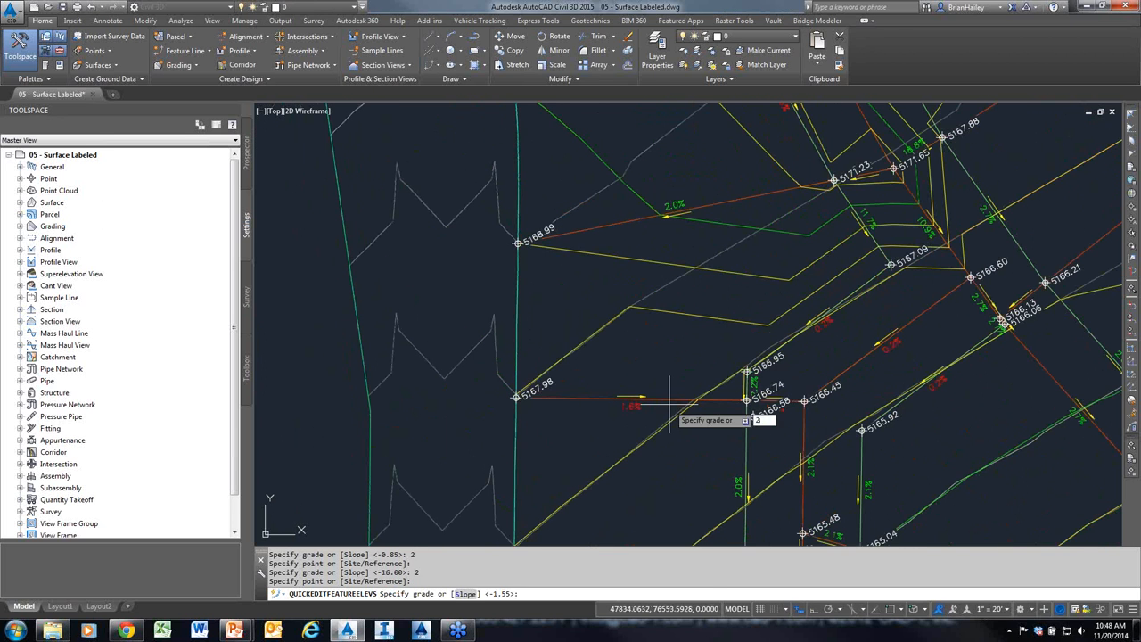
pyautogui.write('2')
pyautogui.press('Return')
pyautogui.click(789, 398)
pyautogui.write('2')
pyautogui.press('Return')
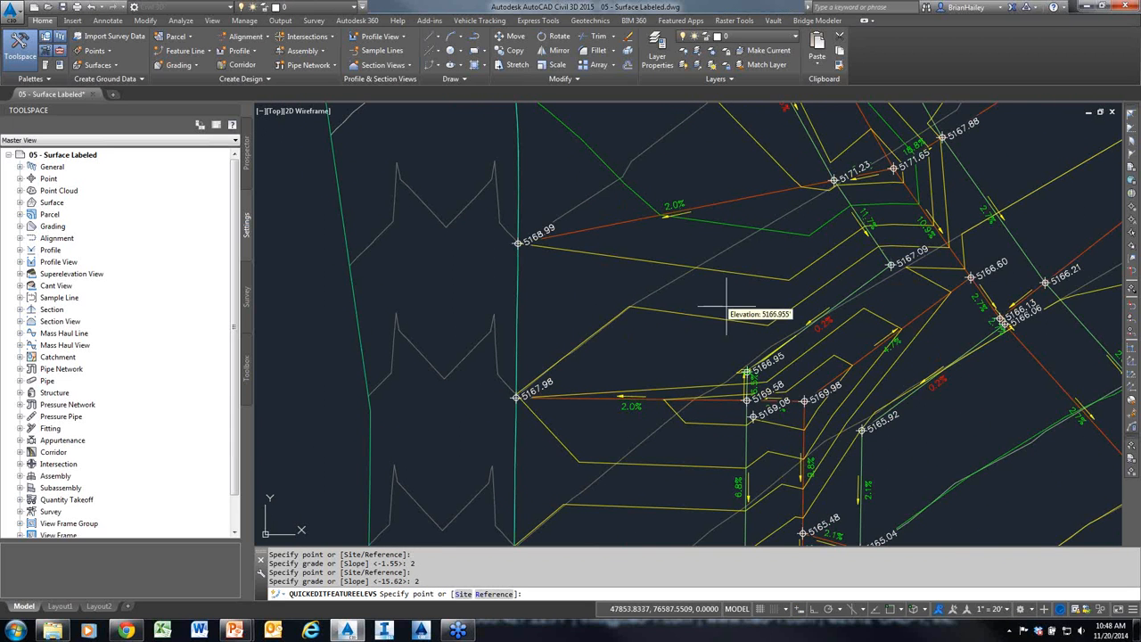
pyautogui.scroll(-2, 671, 294)
pyautogui.press('Escape')
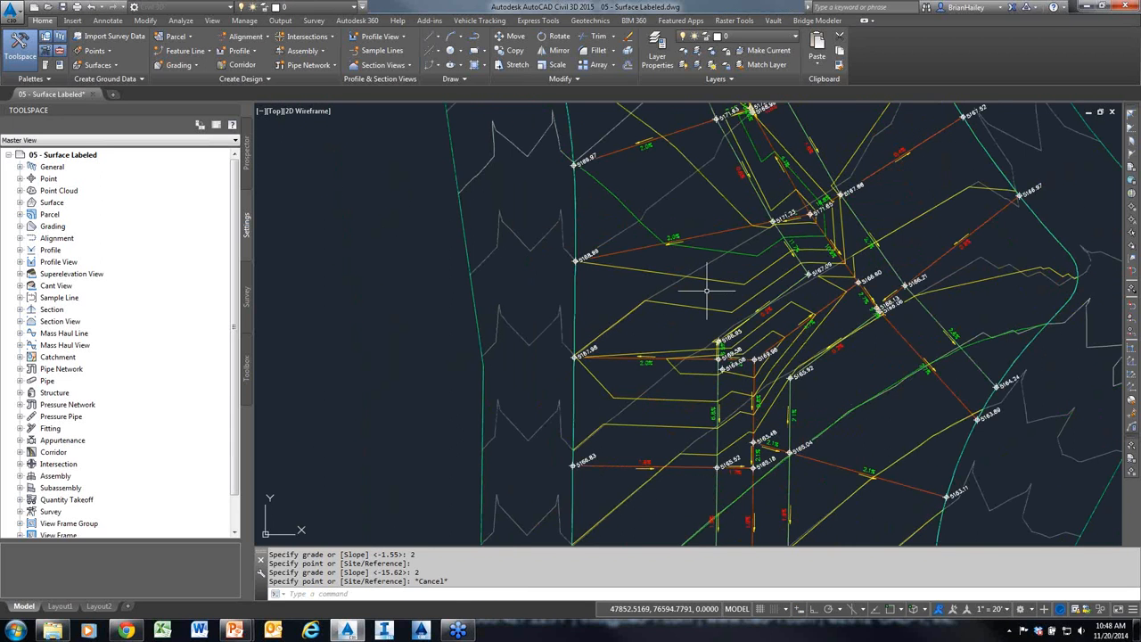
# Select the long feature line west of the centerline and examine its elevations between the third and fourth crossing lines, marking the slopes with temporary arrows
pyautogui.scroll(3, 759, 277)
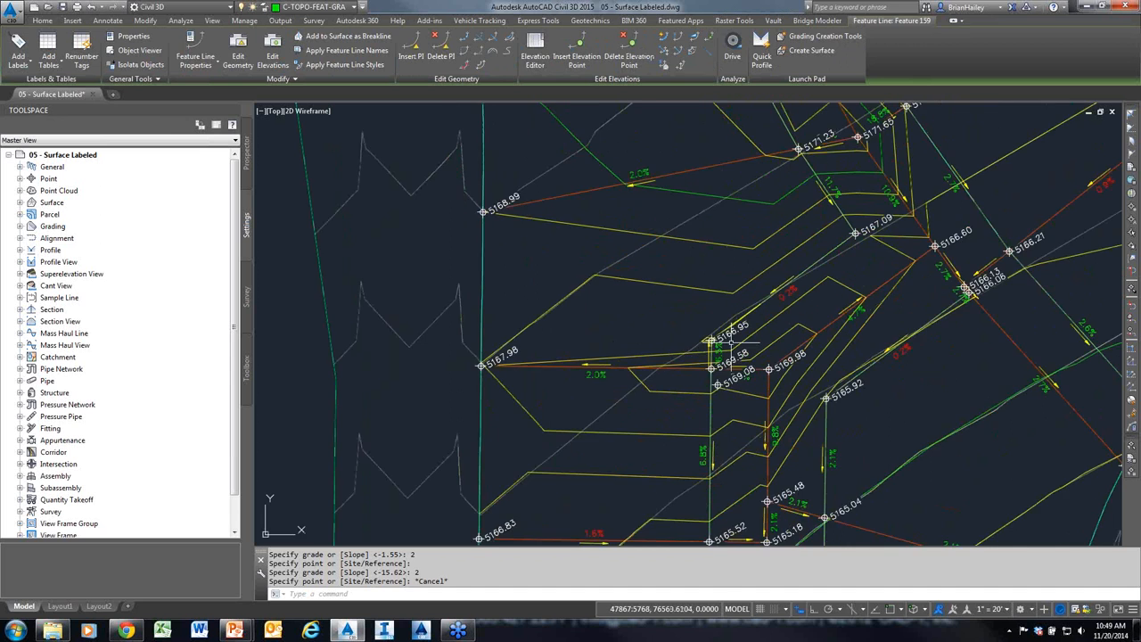
pyautogui.click(785, 195)
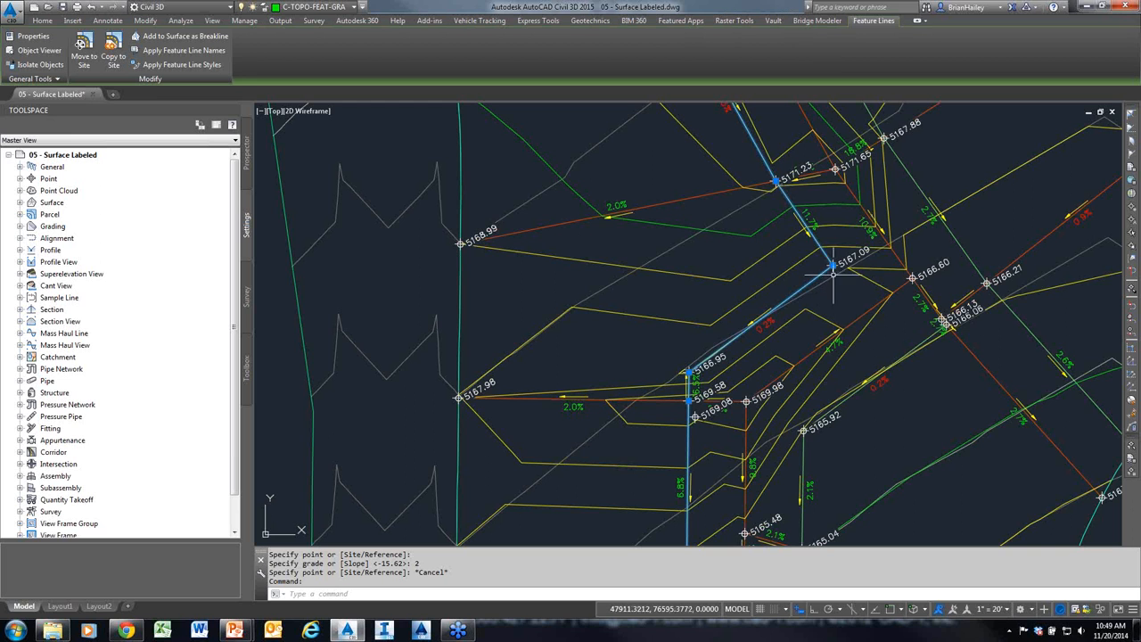
pyautogui.press('F2')
pyautogui.moveTo(816, 243)
pyautogui.mouseDown()
pyautogui.moveTo(776, 181)
pyautogui.moveTo(838, 265)
pyautogui.moveTo(685, 387)
pyautogui.moveTo(428, 389)
pyautogui.mouseUp()
pyautogui.moveTo(773, 181); pyautogui.dragTo(451, 244)
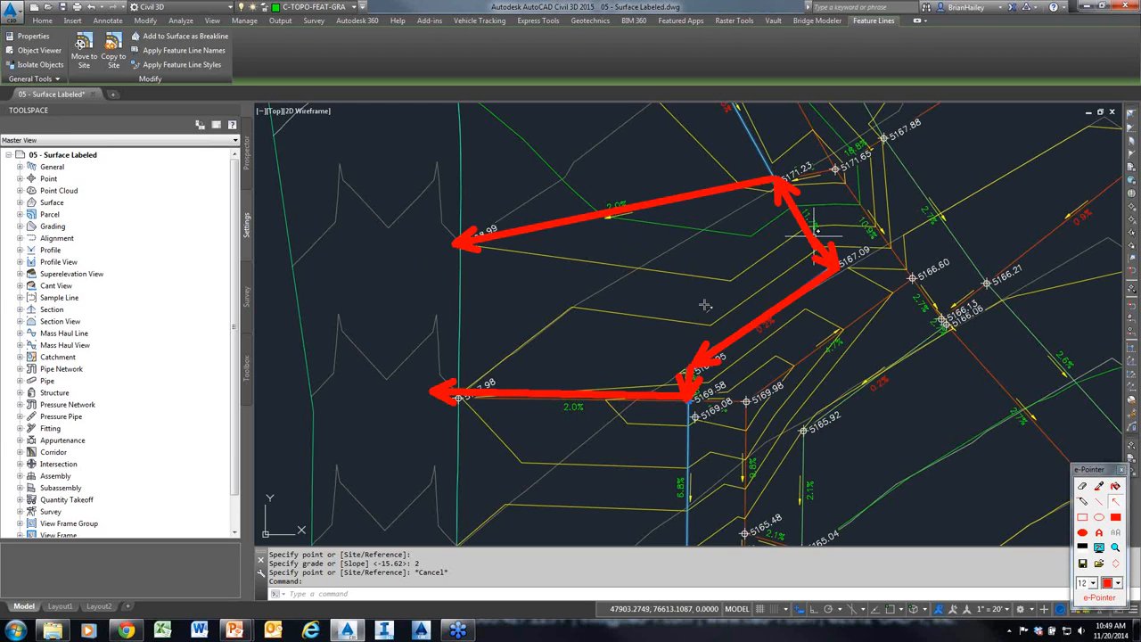
pyautogui.press('Escape')
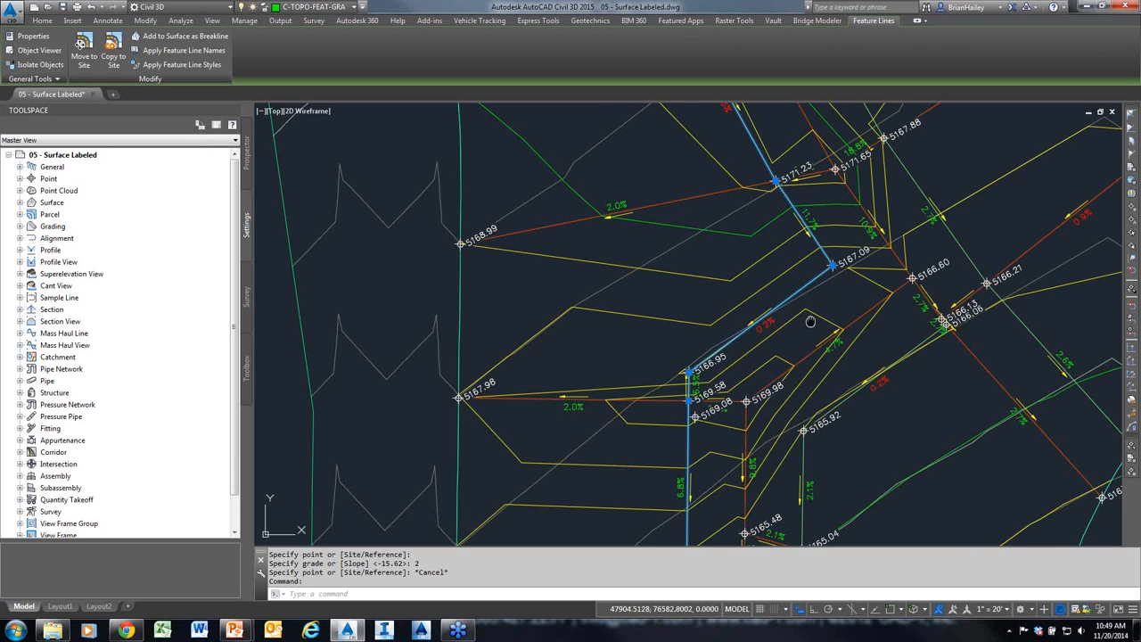
pyautogui.moveTo(810, 322); pyautogui.dragTo(708, 334, button='middle')
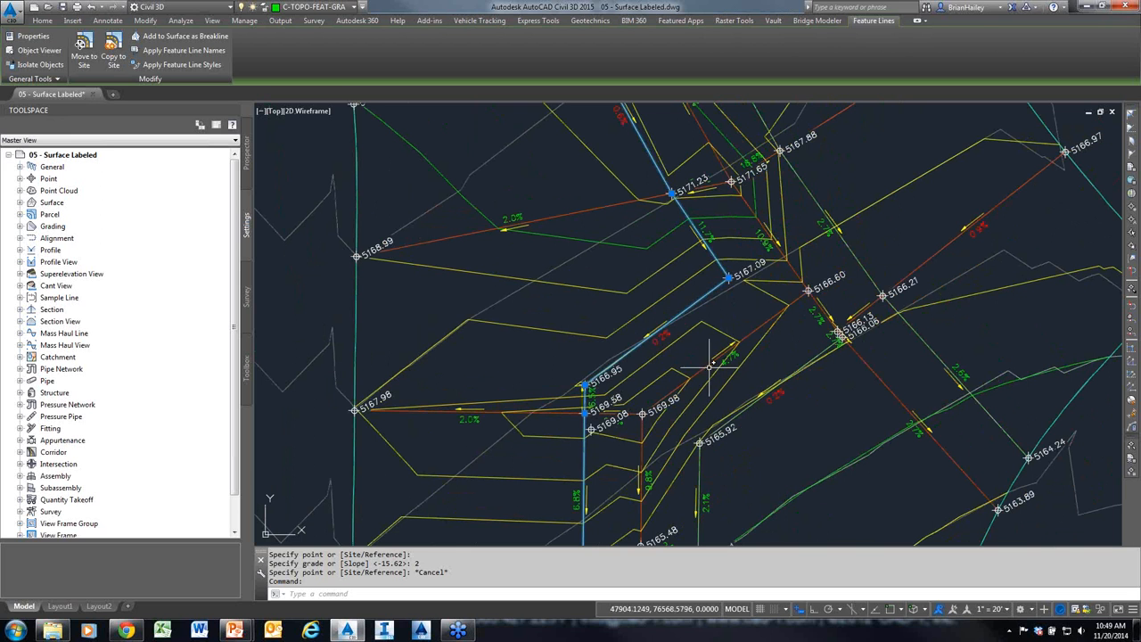
# Start inserting a high/low elevation point on the long feature line west of the centerline, from the third to the fourth crossing line
pyautogui.press('Escape')
pyautogui.press('Escape')
pyautogui.click(708, 291)
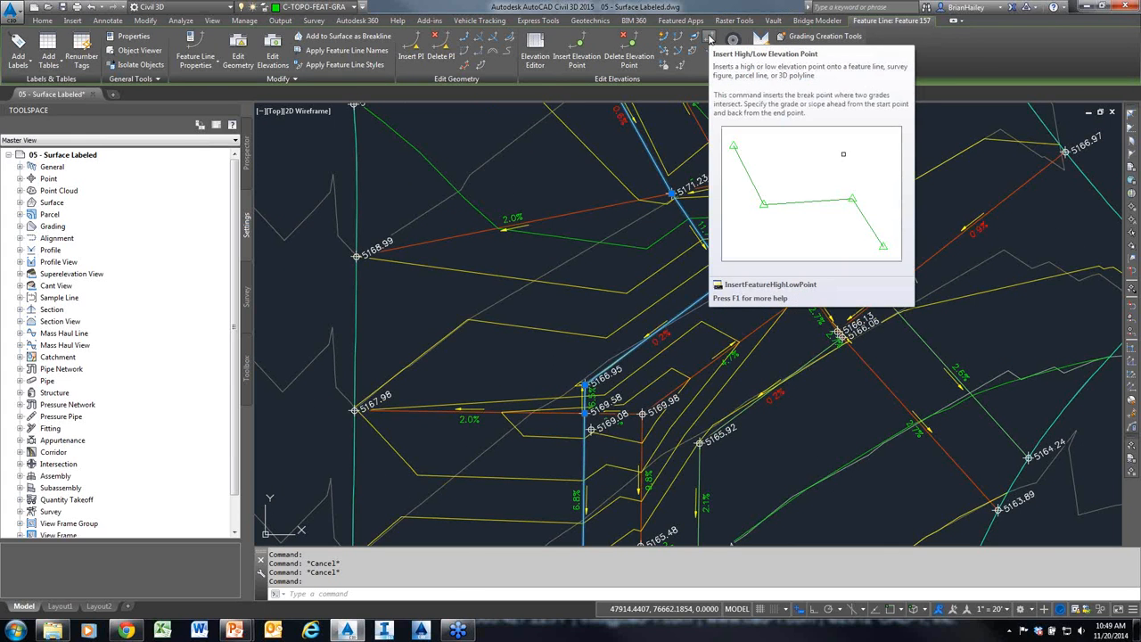
pyautogui.click(710, 39)
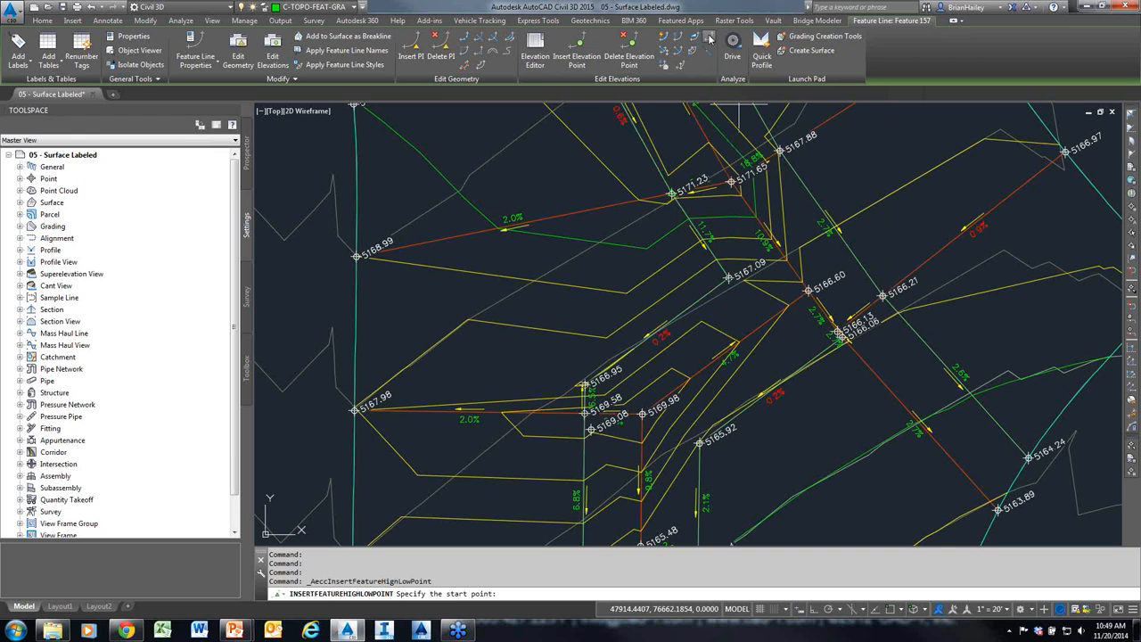
pyautogui.click(673, 194)
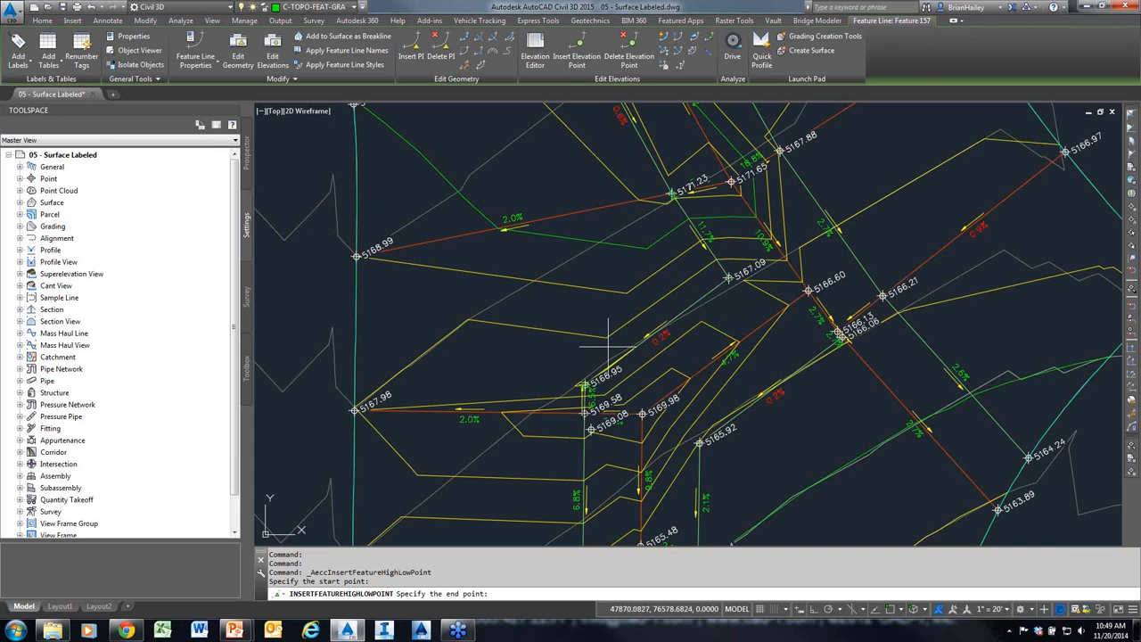
pyautogui.hotkey('ctrl', 'F12')
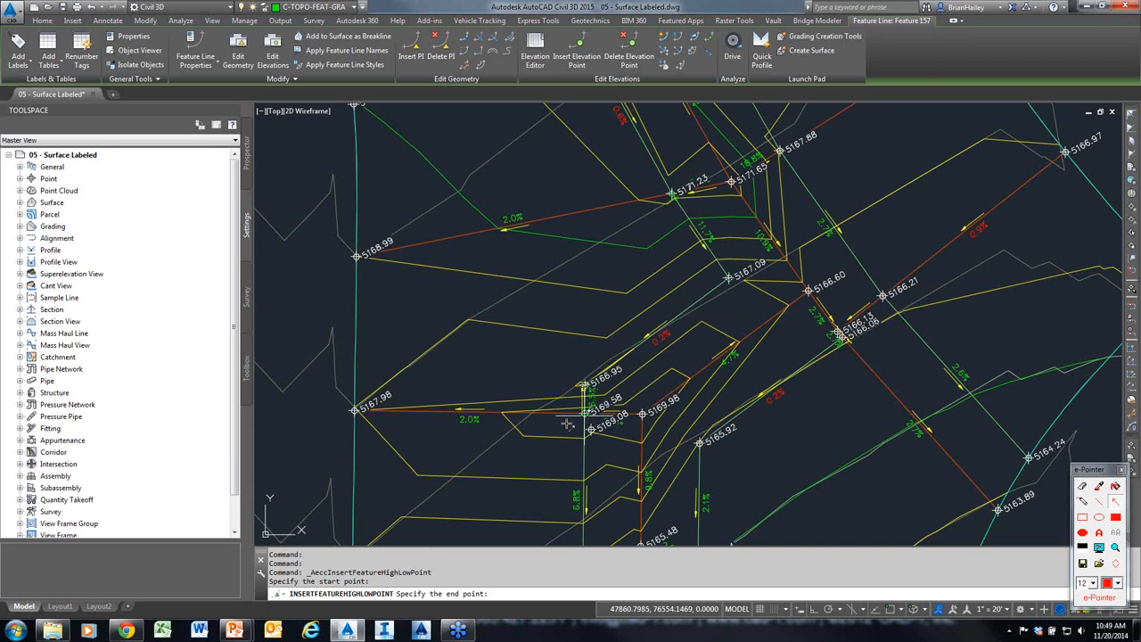
pyautogui.moveTo(525, 448); pyautogui.dragTo(583, 415)
pyautogui.hotkey('ctrl', 'F12')
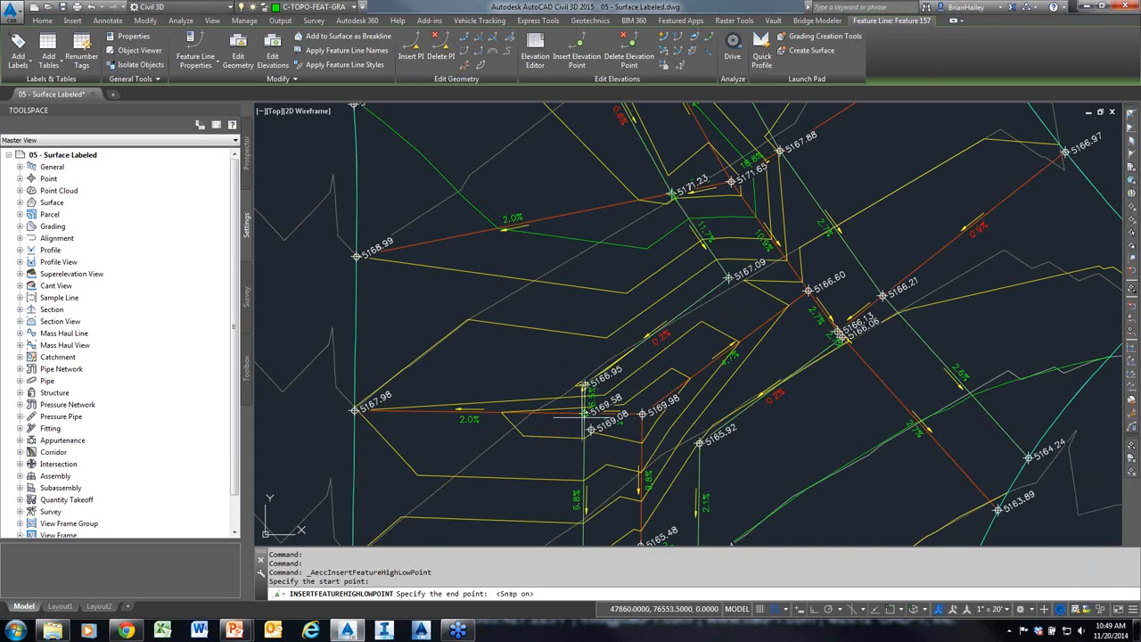
pyautogui.press('F9')
pyautogui.click(590, 431)
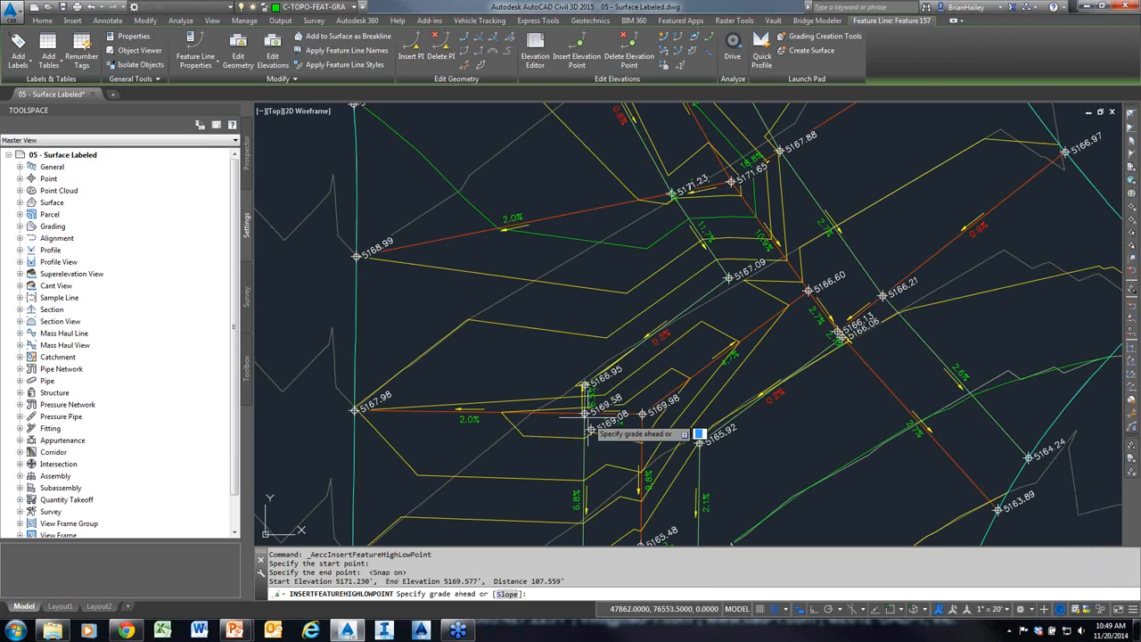
# Insert the high point with a 2% grade ahead and a 2% grade back, and end the command
pyautogui.hotkey('ctrl', 'F12')
pyautogui.moveTo(668, 190); pyautogui.dragTo(718, 264)
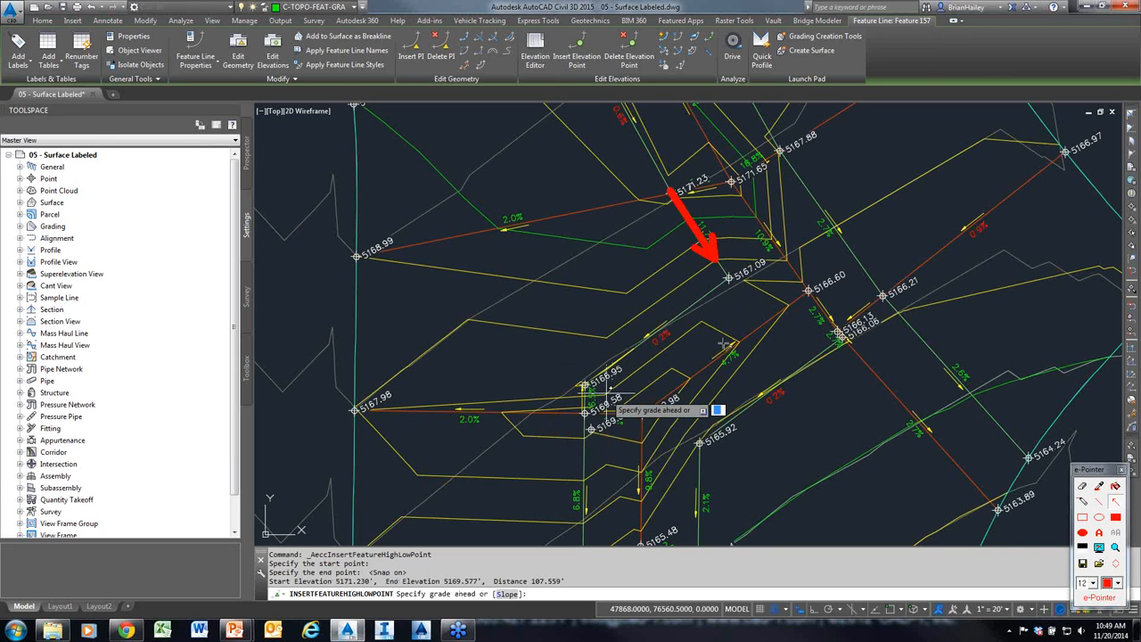
pyautogui.write('2')
pyautogui.press('Return')
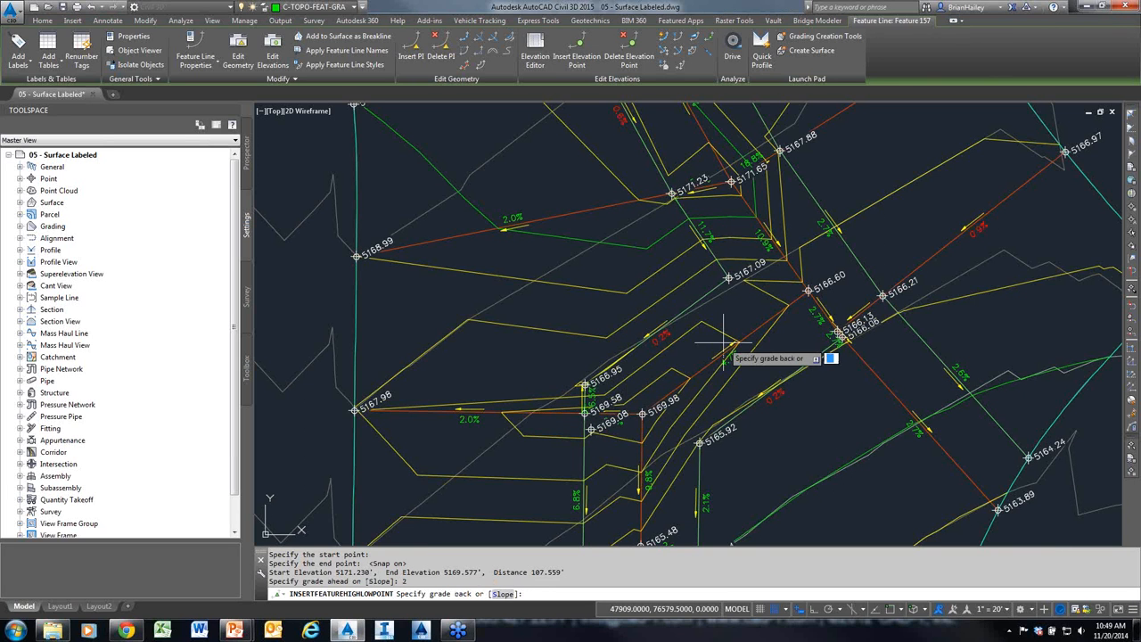
pyautogui.moveTo(704, 408)
pyautogui.mouseDown()
pyautogui.moveTo(589, 413)
pyautogui.moveTo(586, 368)
pyautogui.mouseUp()
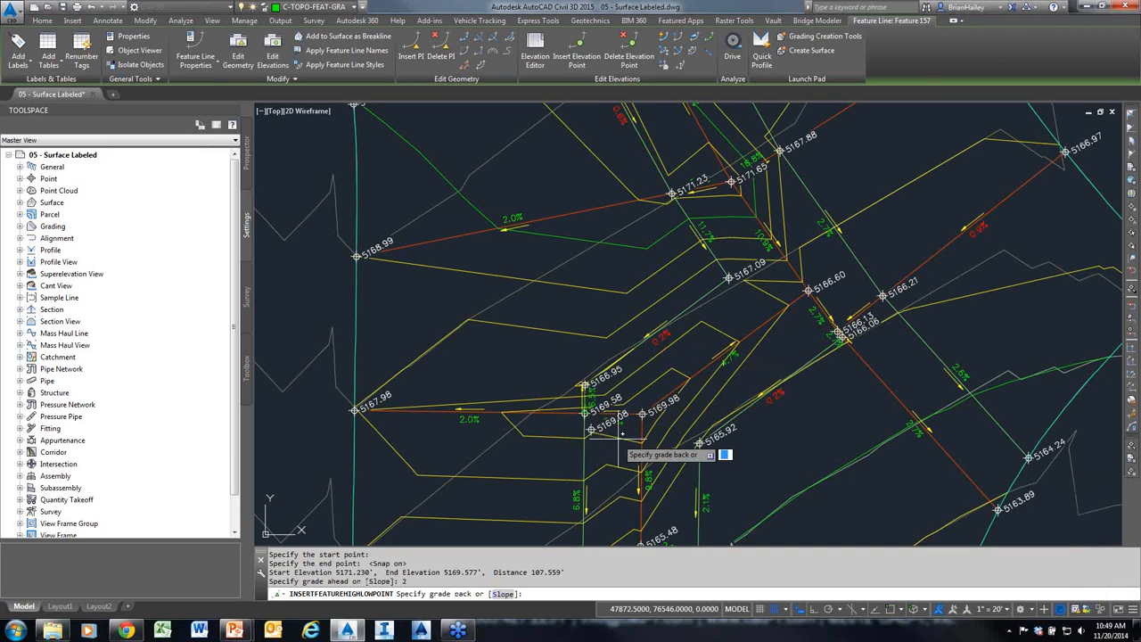
pyautogui.write('2')
pyautogui.press('Return')
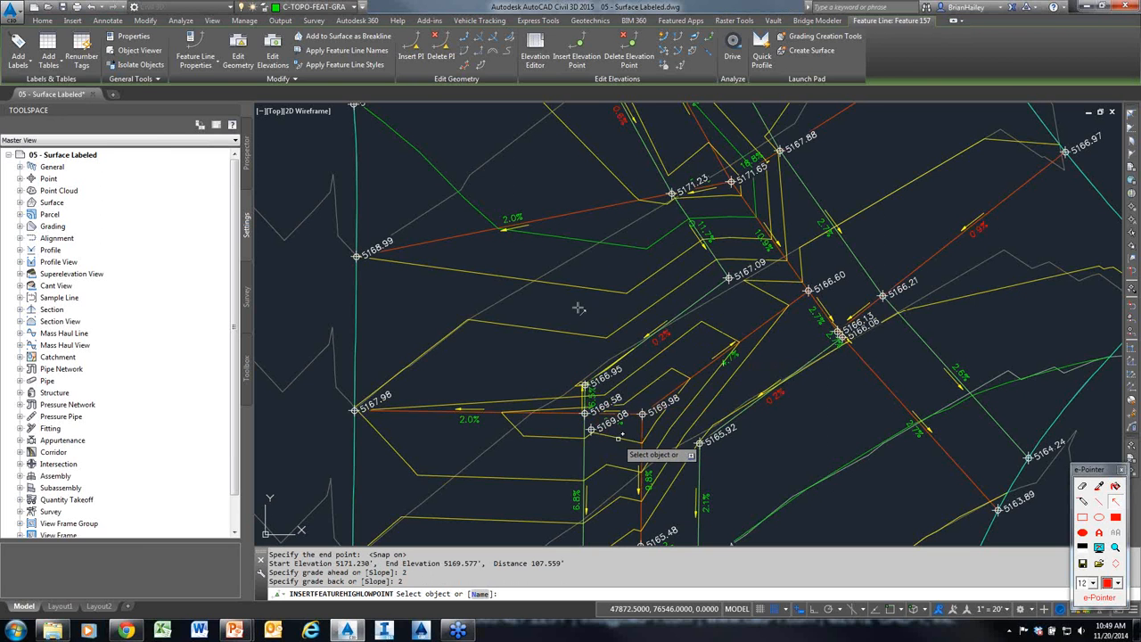
pyautogui.moveTo(578, 307); pyautogui.dragTo(691, 223)
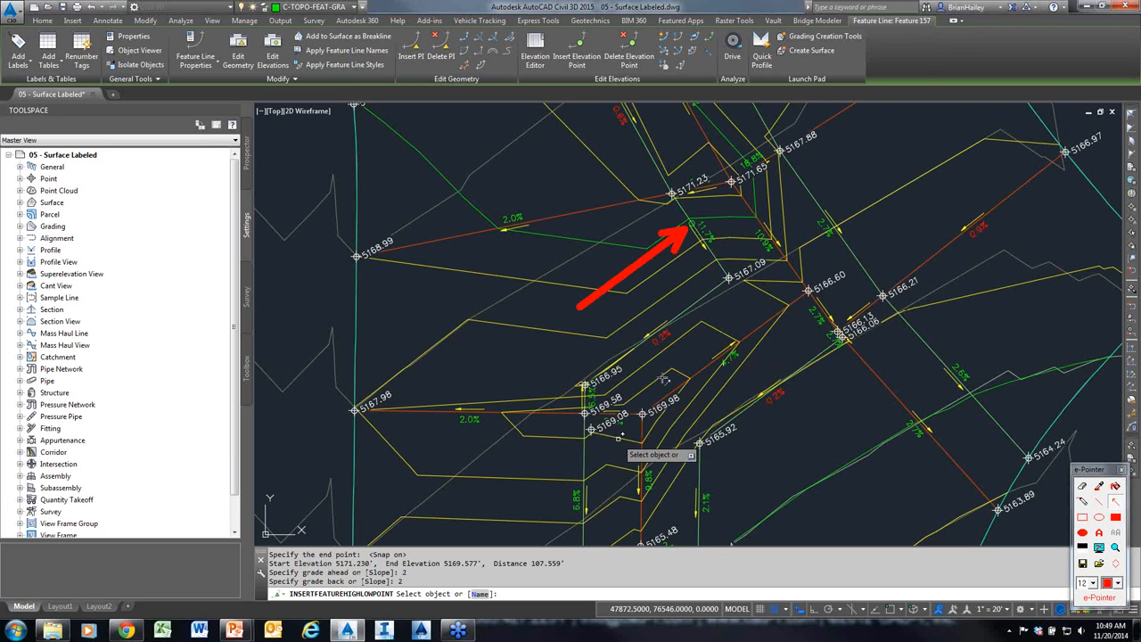
pyautogui.press('Escape')
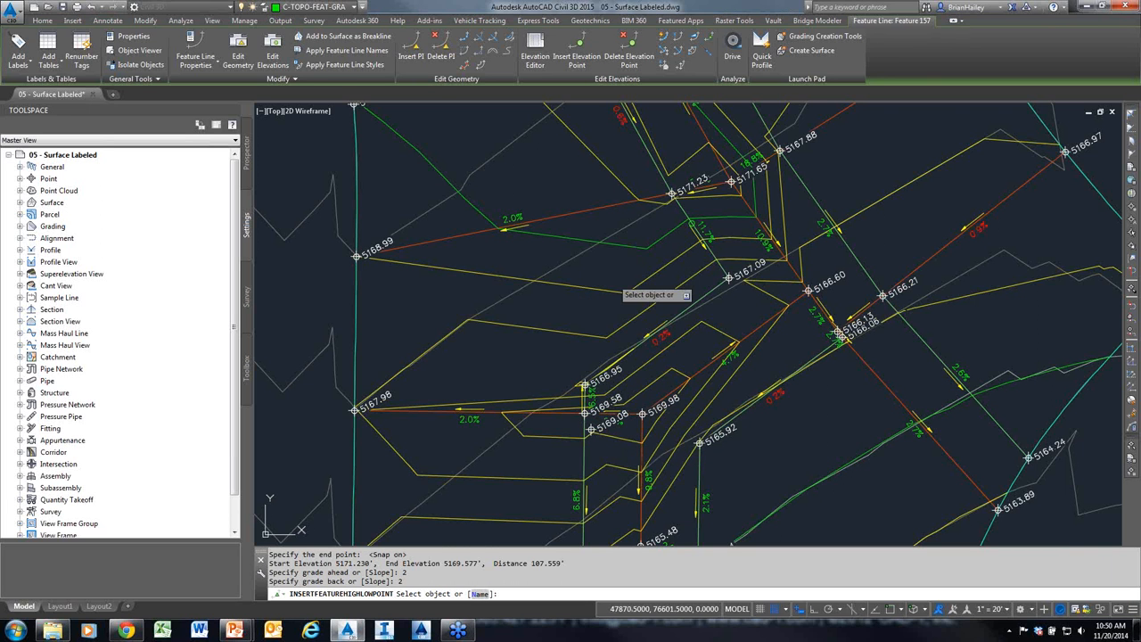
pyautogui.press('Escape')
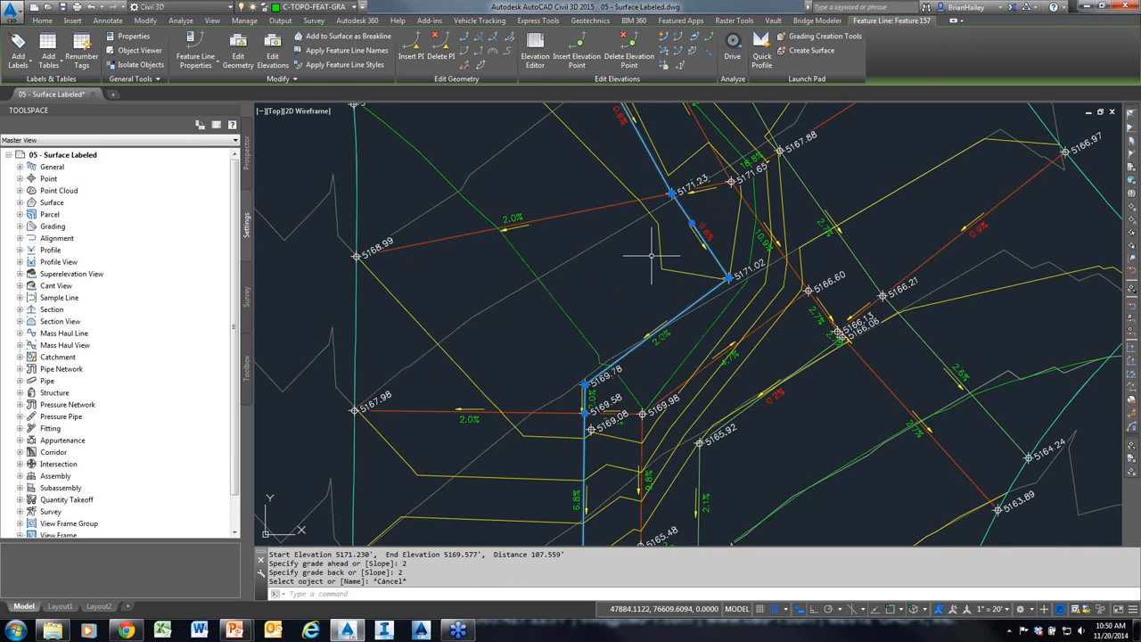
pyautogui.press('Escape')
# Erase the red surface slope label on the feature line segment south of the third crossing line
pyautogui.scroll(2, 711, 231)
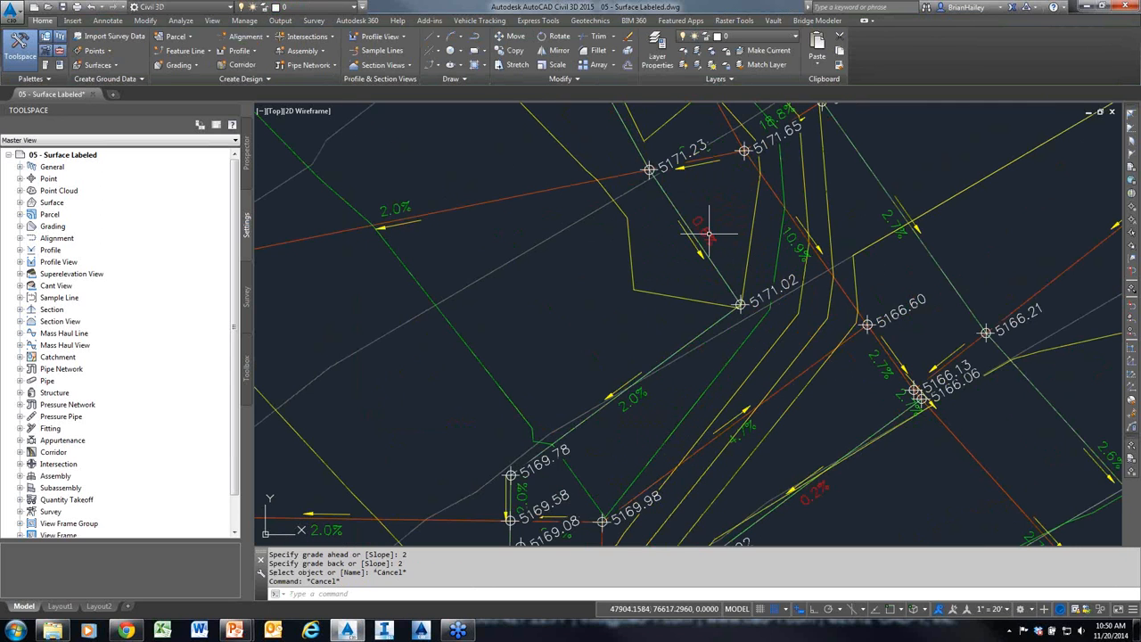
pyautogui.moveTo(649, 168); pyautogui.dragTo(741, 303)
pyautogui.click(700, 229)
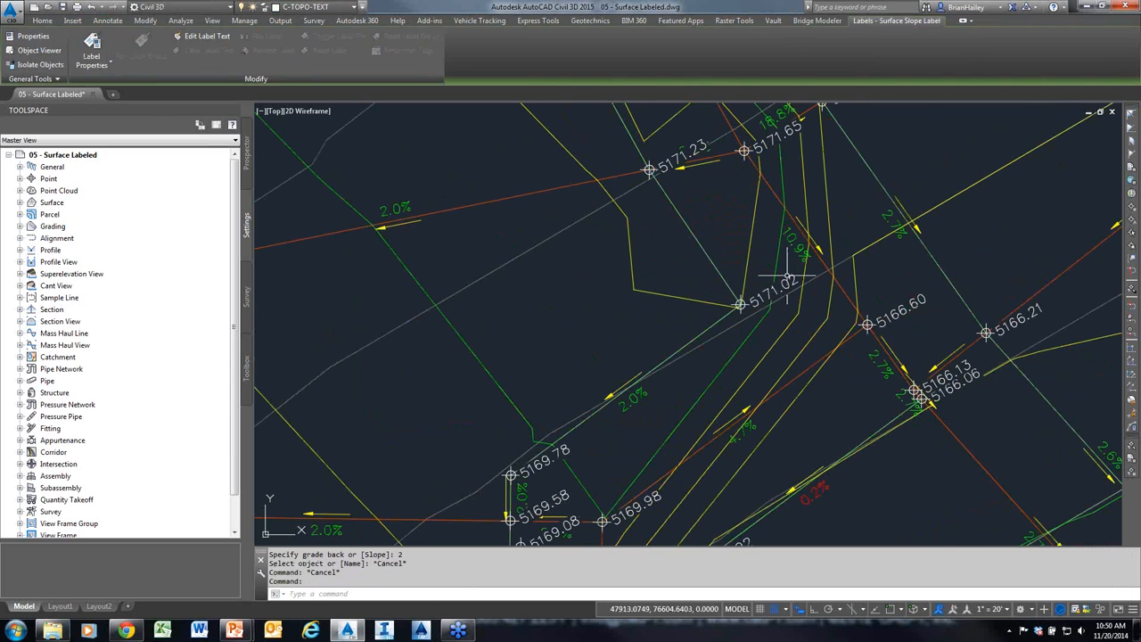
pyautogui.write('E')
pyautogui.press('Return')
pyautogui.click(792, 243)
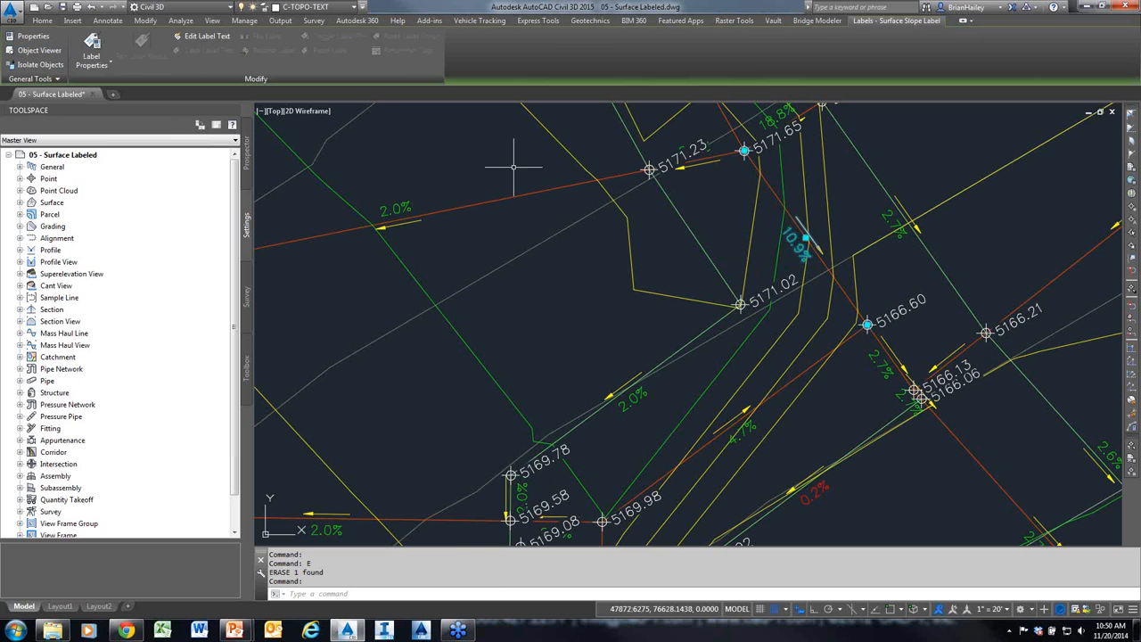
pyautogui.press('Escape')
# Add a two-point slope label to the Block 12 surface from the third crossing line's intersection to the inserted high point
pyautogui.click(635, 258)
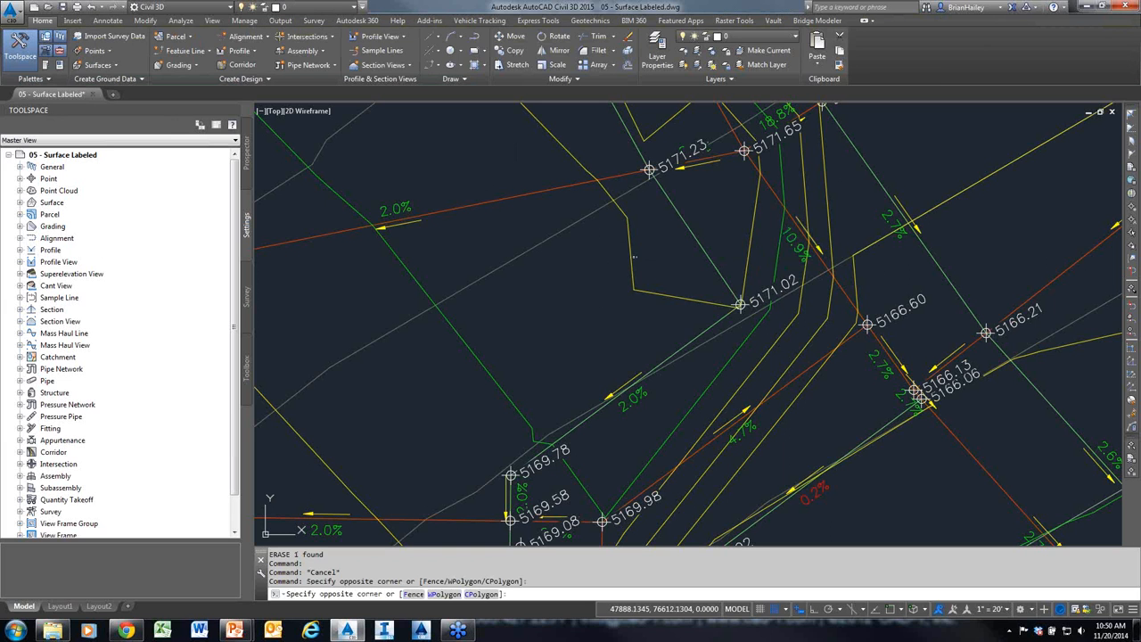
pyautogui.click(621, 263)
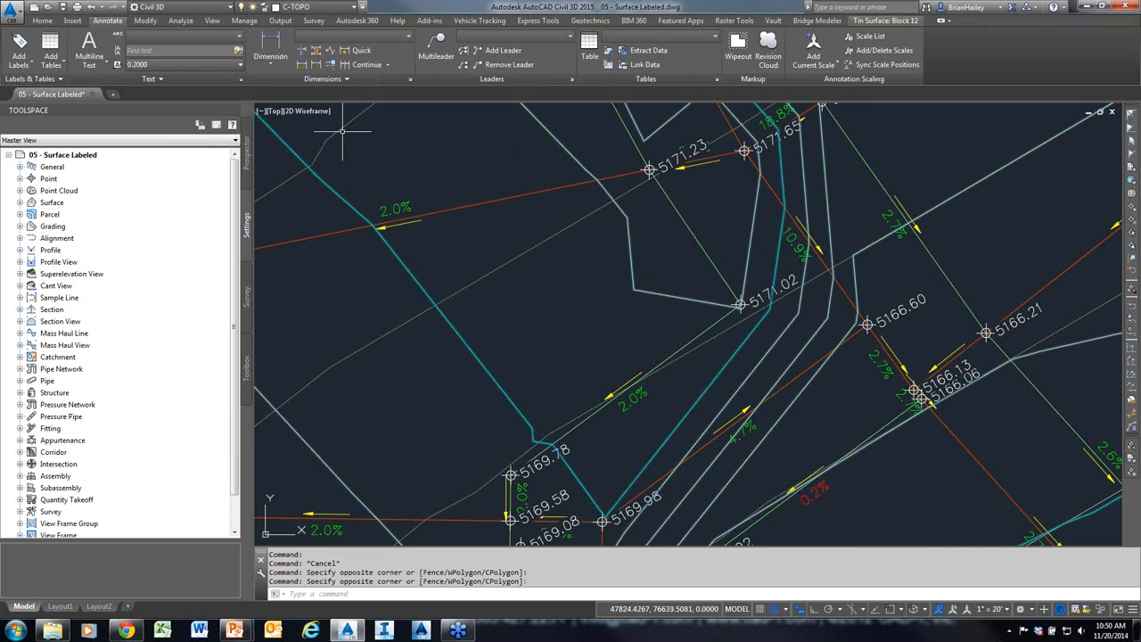
pyautogui.click(18, 60)
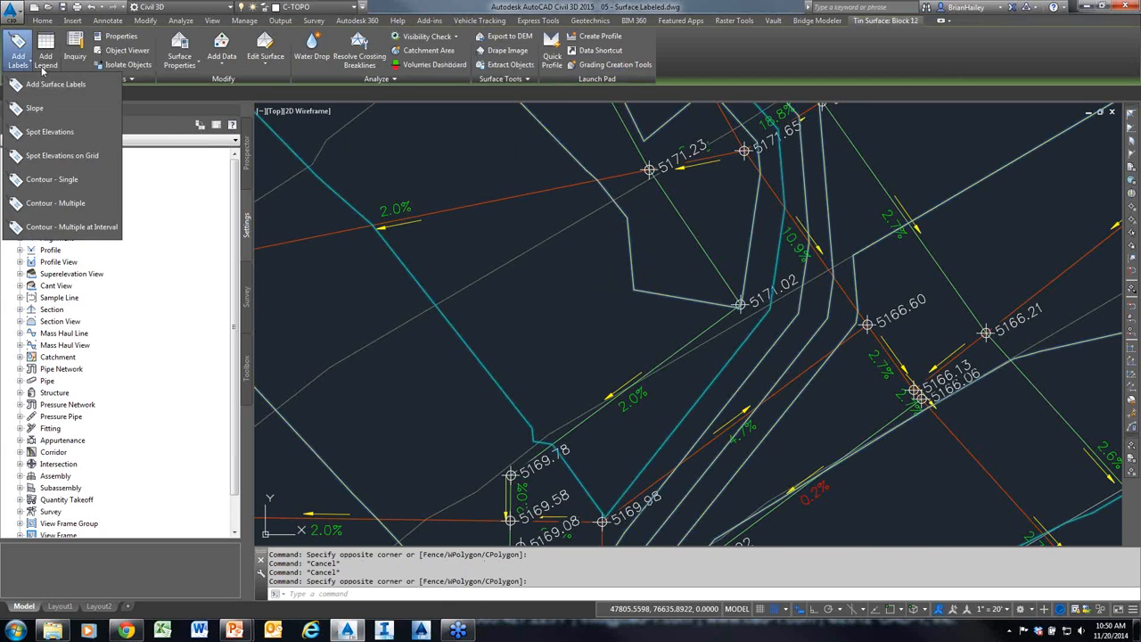
pyautogui.click(41, 110)
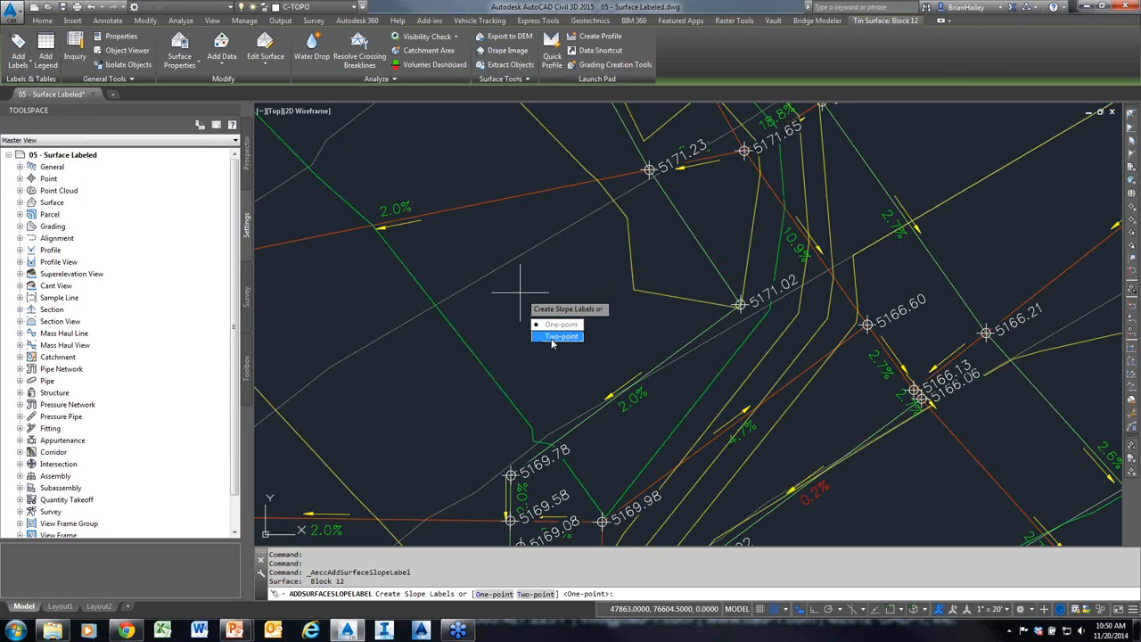
pyautogui.click(551, 338)
pyautogui.keyDown('shift'); pyautogui.rightClick(665, 191); pyautogui.keyUp('shift')
pyautogui.press('e')
pyautogui.click(666, 193)
pyautogui.keyDown('shift'); pyautogui.rightClick(674, 202); pyautogui.keyUp('shift')
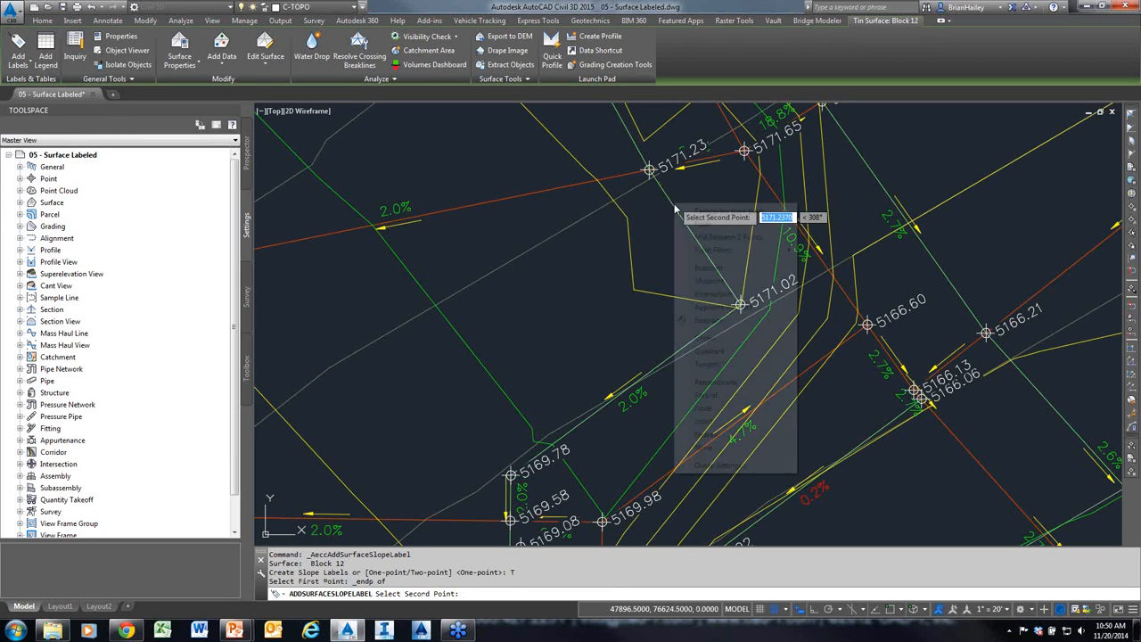
pyautogui.press('e')
pyautogui.click(676, 207)
# Add a second two-point slope label from the inserted high point to the feature line's next bend, and end labeling
pyautogui.keyDown('shift'); pyautogui.rightClick(701, 234); pyautogui.keyUp('shift')
pyautogui.press('e')
pyautogui.click(699, 231)
pyautogui.keyDown('shift'); pyautogui.rightClick(726, 272); pyautogui.keyUp('shift')
pyautogui.press('e')
pyautogui.click(718, 278)
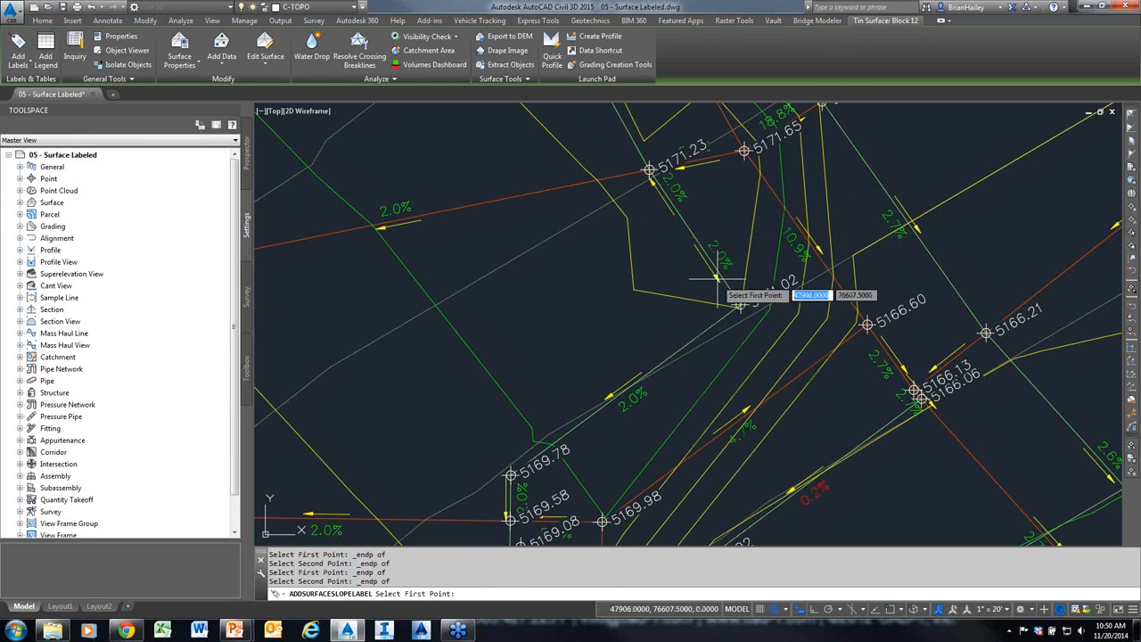
pyautogui.press('Escape')
pyautogui.press('Escape')
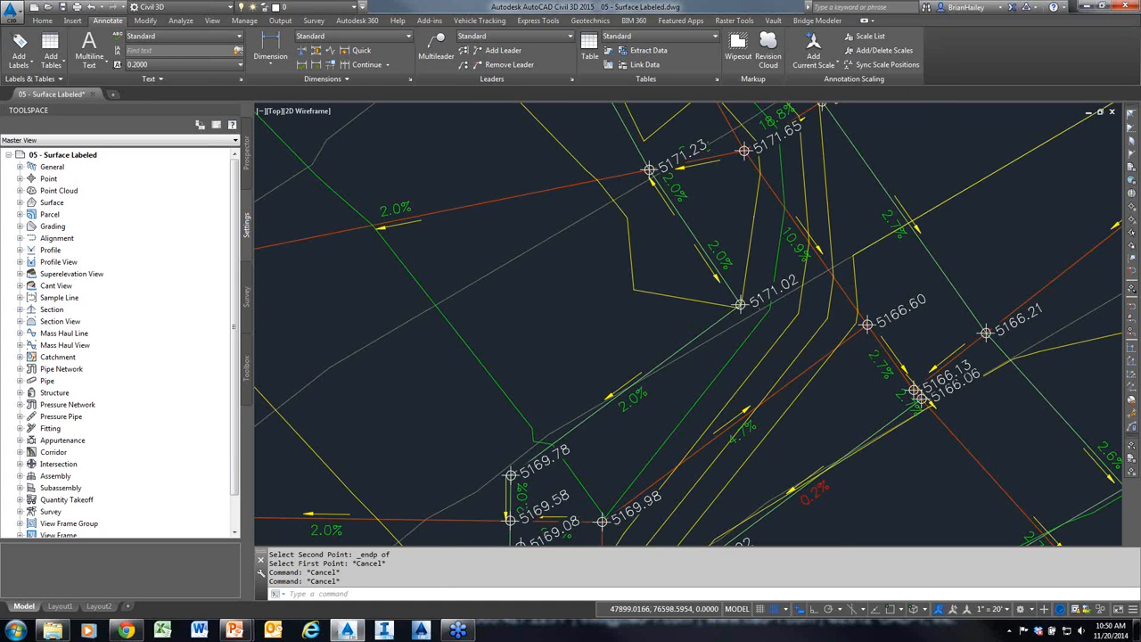
# Review the surface label types and the Percent slope label style in the Add Labels dialog, and close it
pyautogui.scroll(-4, 688, 311)
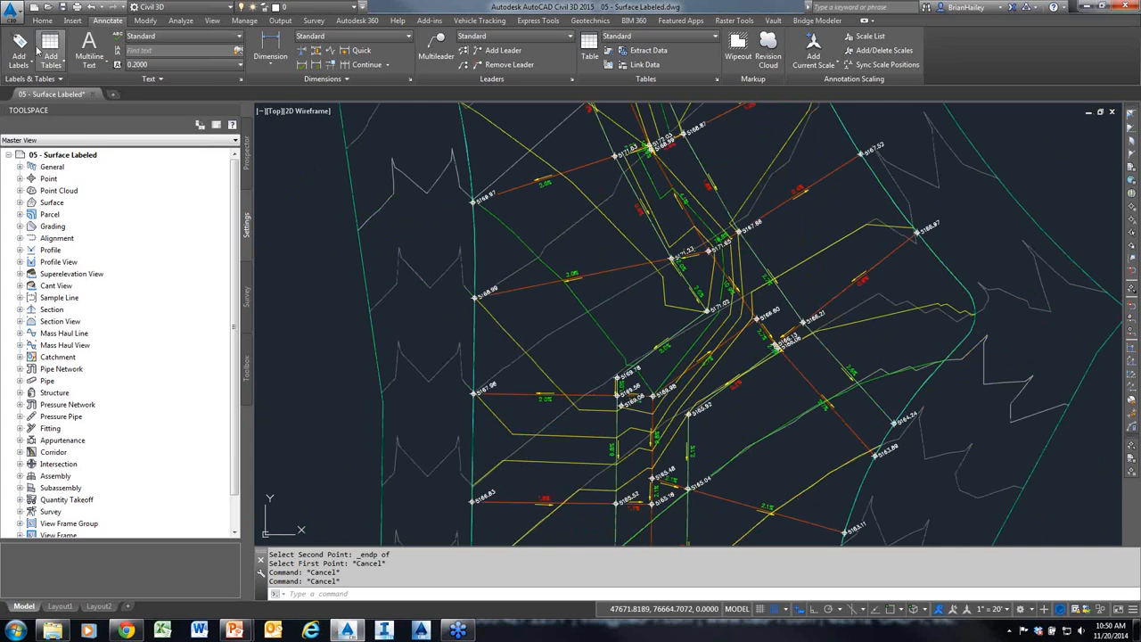
pyautogui.click(19, 42)
pyautogui.click(205, 134)
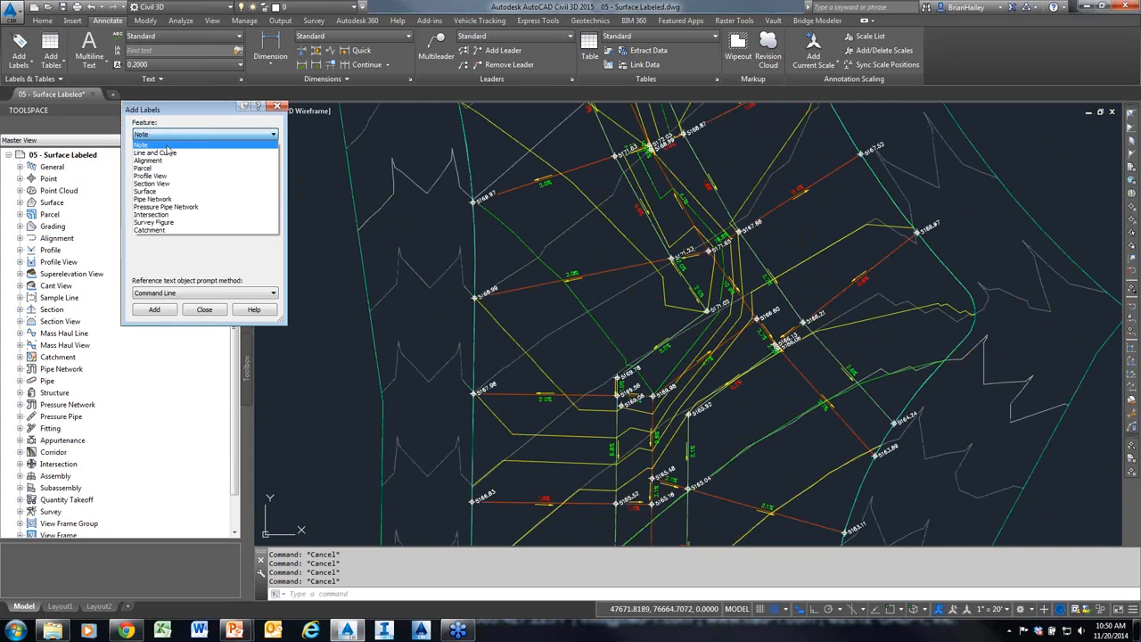
pyautogui.click(174, 193)
pyautogui.click(175, 193)
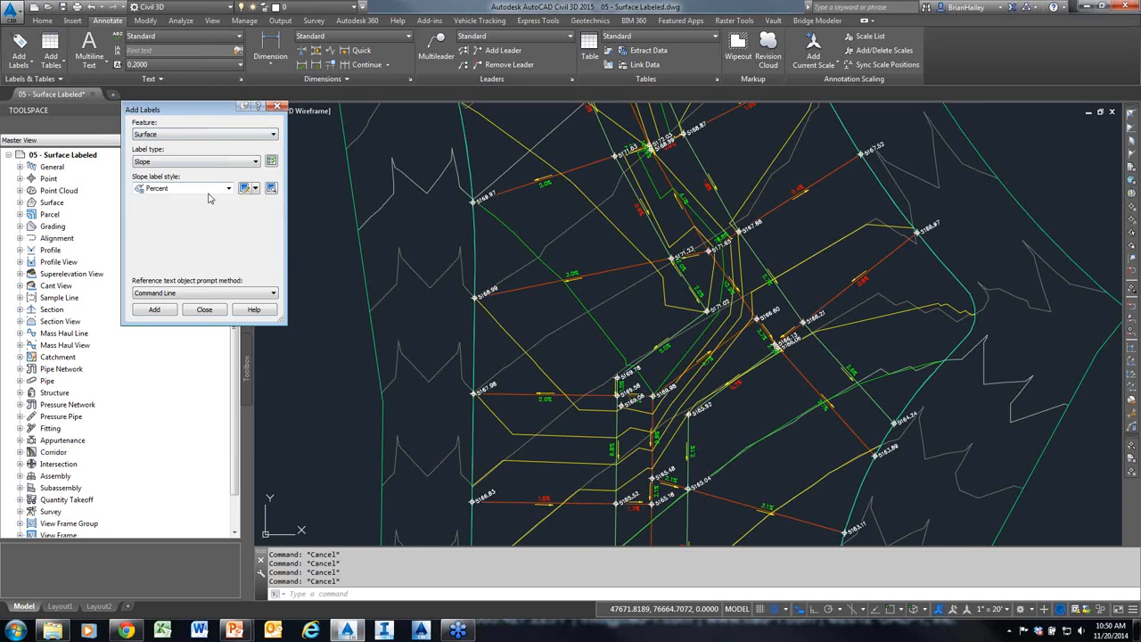
pyautogui.click(190, 162)
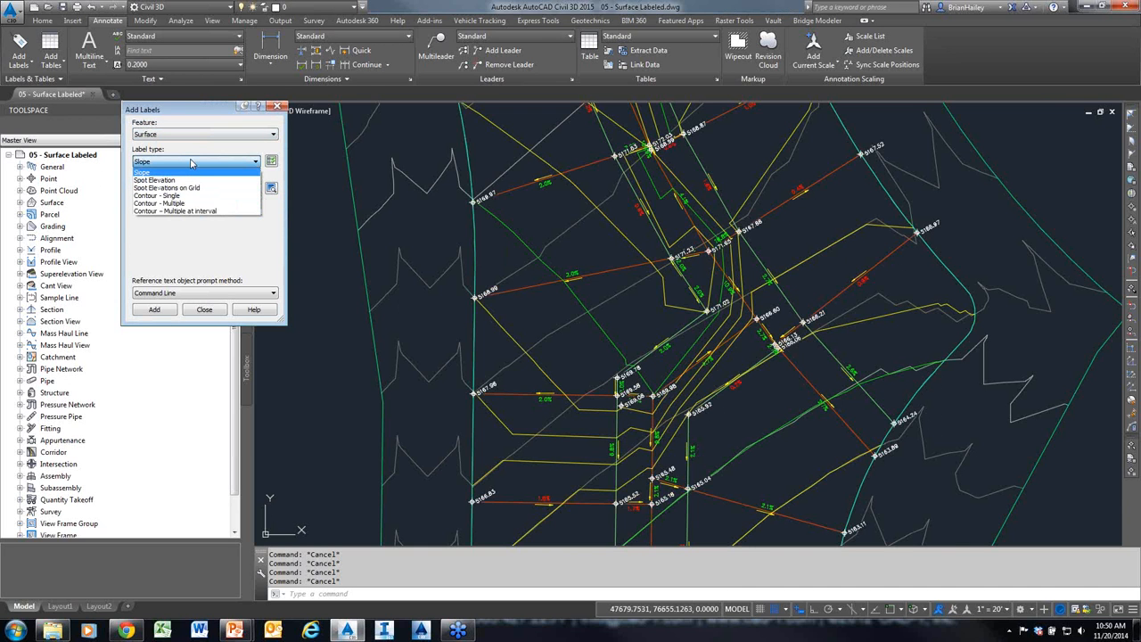
pyautogui.click(191, 162)
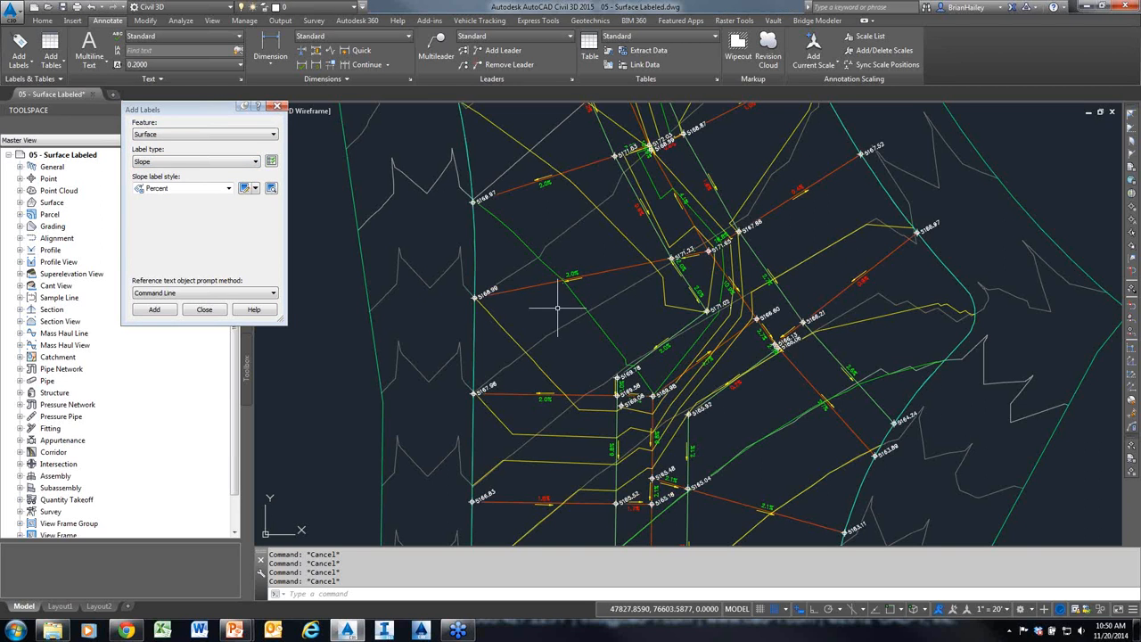
pyautogui.click(204, 309)
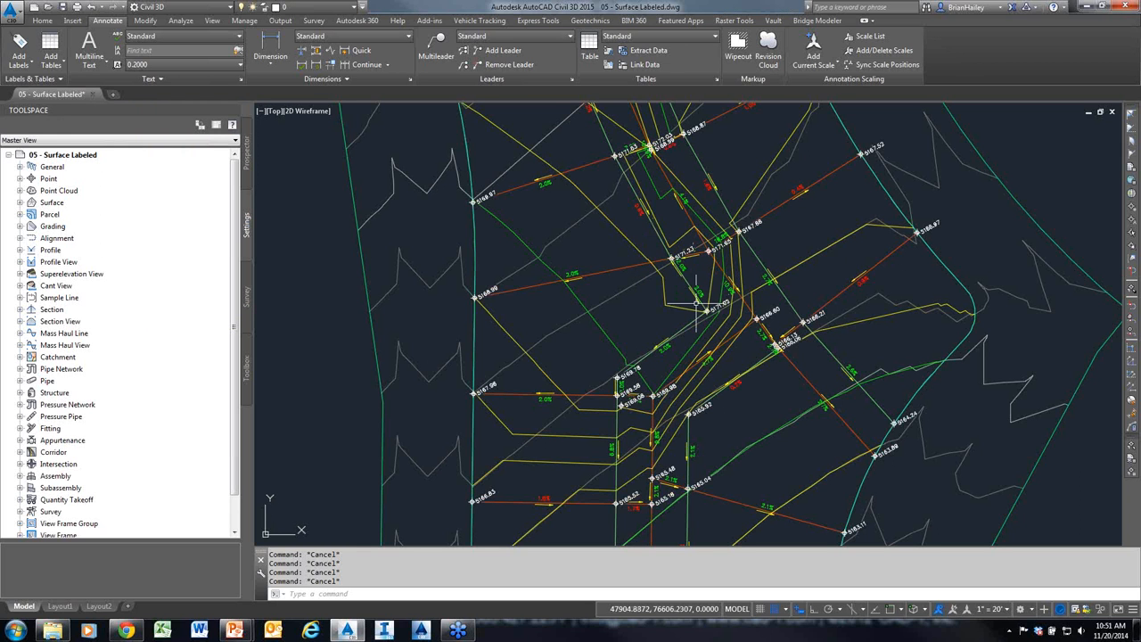
# Move the inserted high elevation point along its feature line segment toward the third crossing line's intersection
pyautogui.scroll(3, 691, 304)
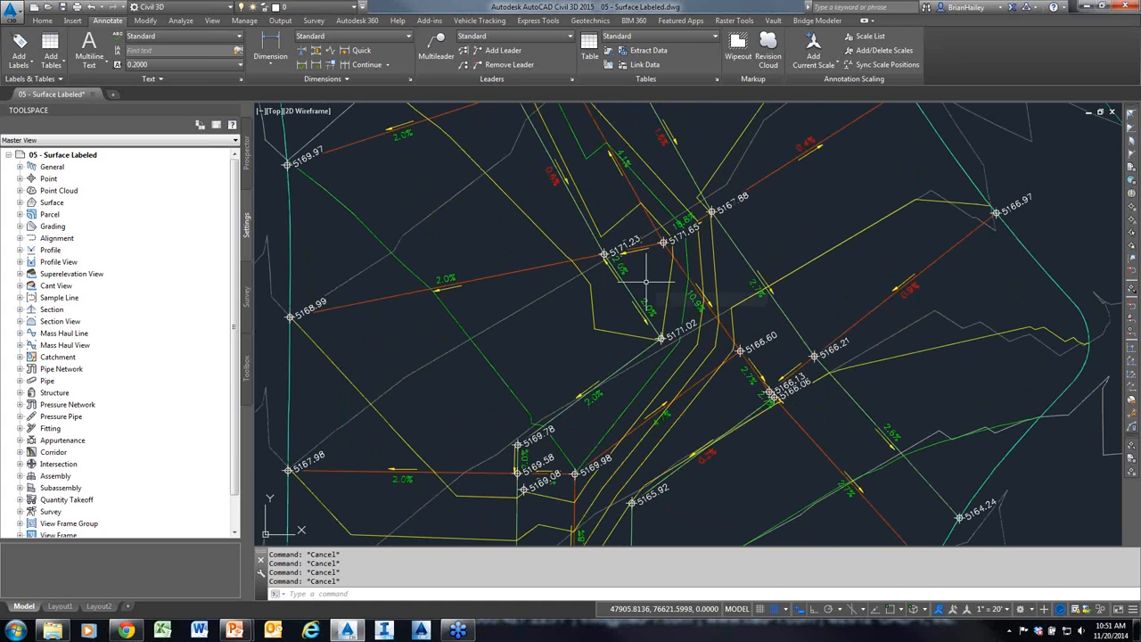
pyautogui.moveTo(646, 282)
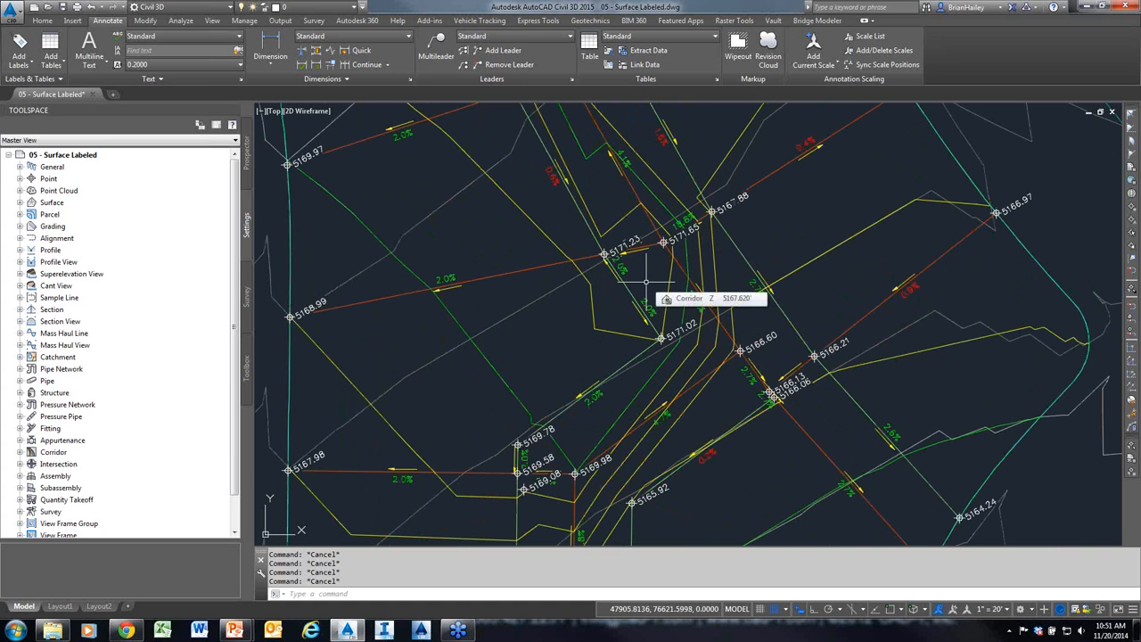
pyautogui.scroll(2, 630, 288)
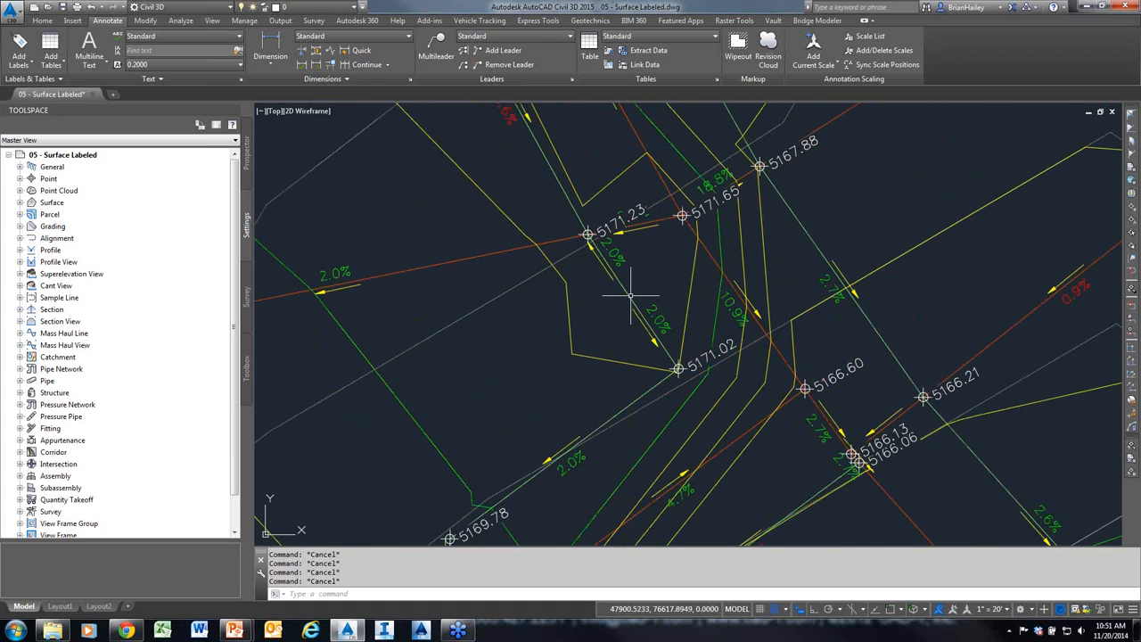
pyautogui.click(628, 295)
pyautogui.moveTo(705, 224); pyautogui.dragTo(629, 279)
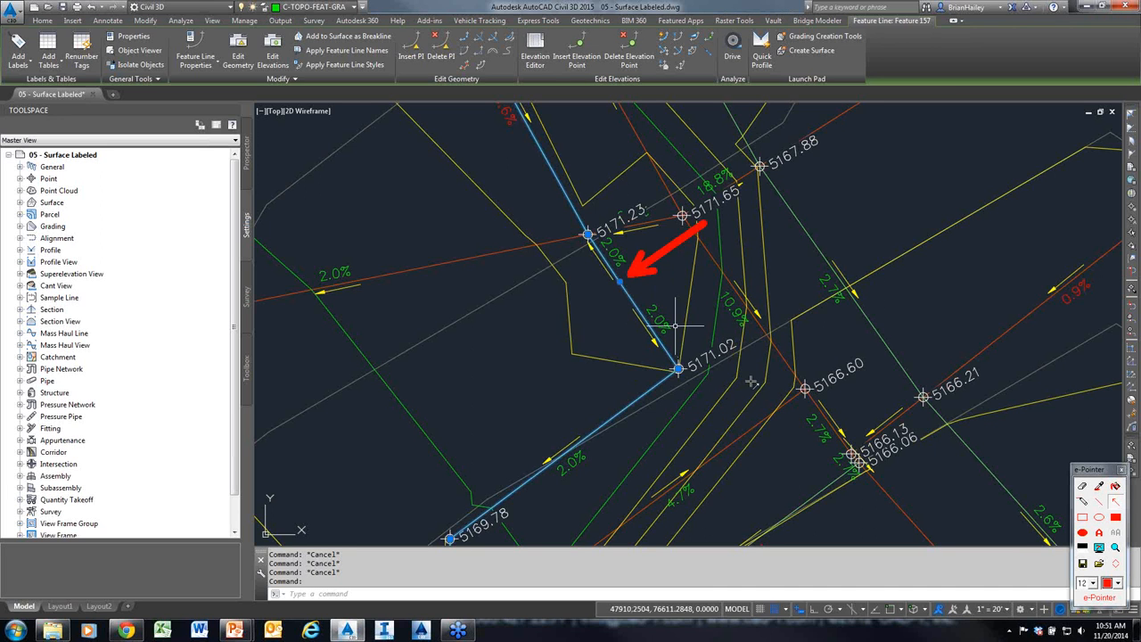
pyautogui.press('Escape')
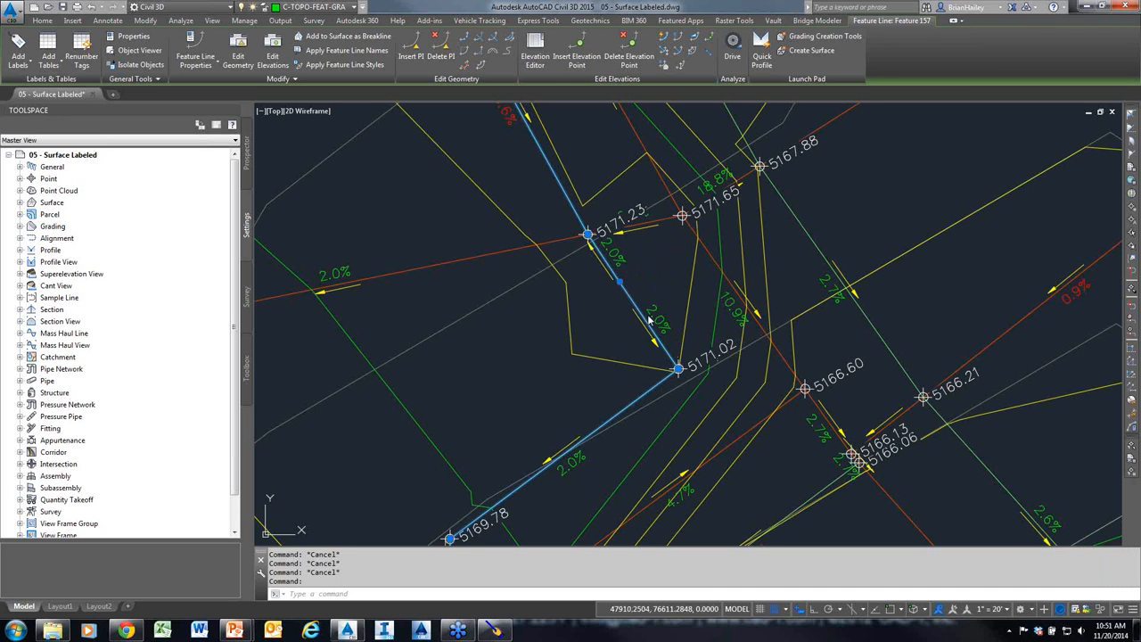
pyautogui.click(619, 282)
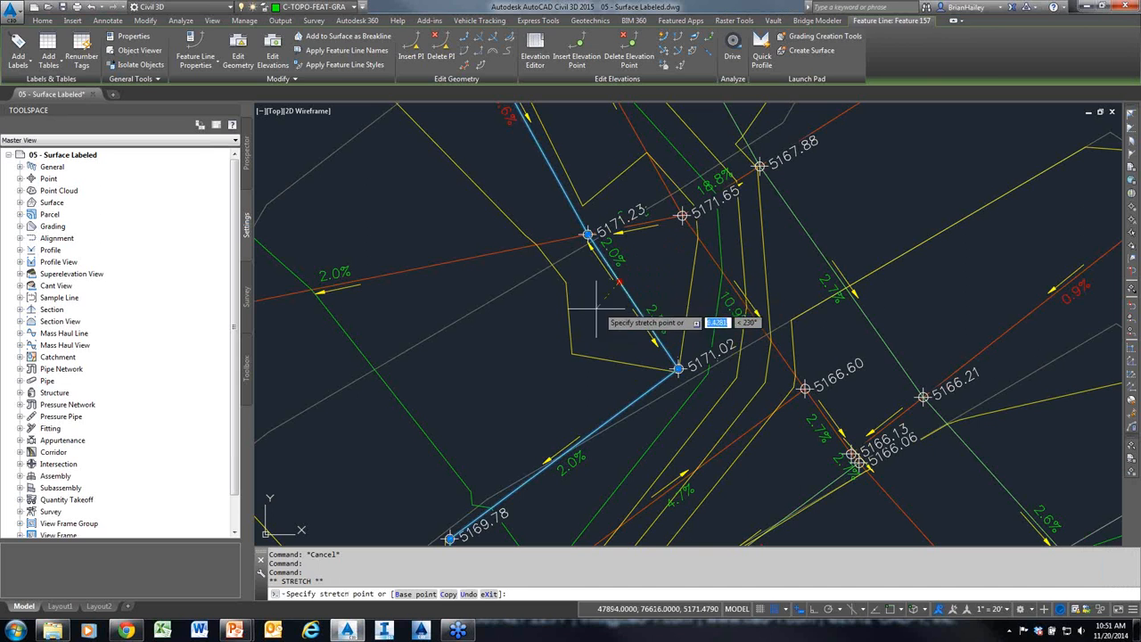
pyautogui.press('Escape')
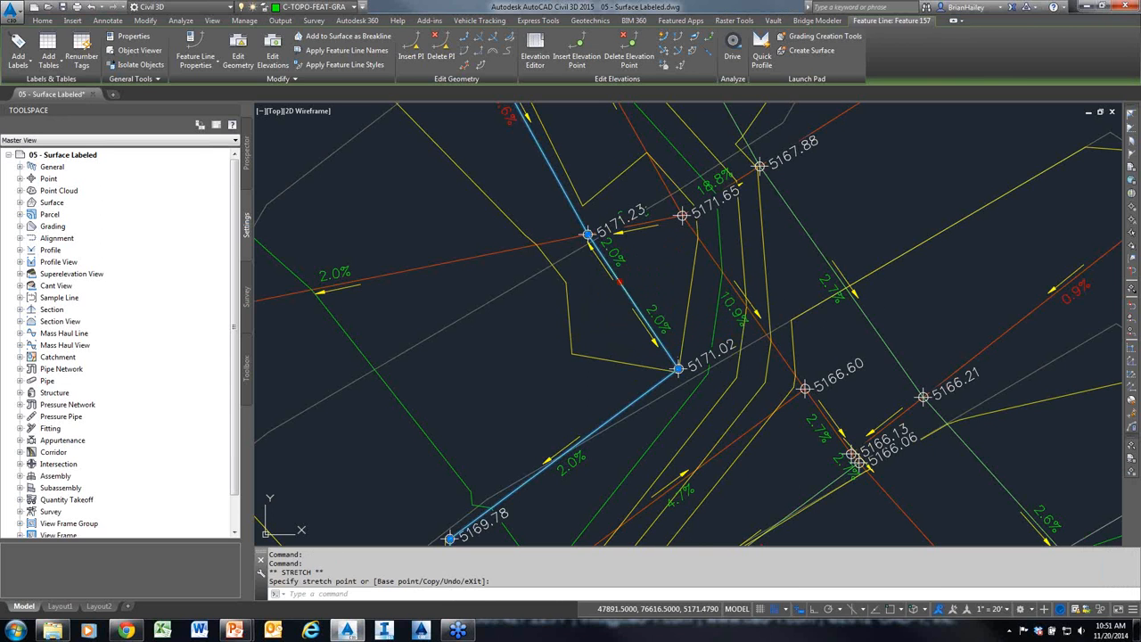
pyautogui.click(620, 282)
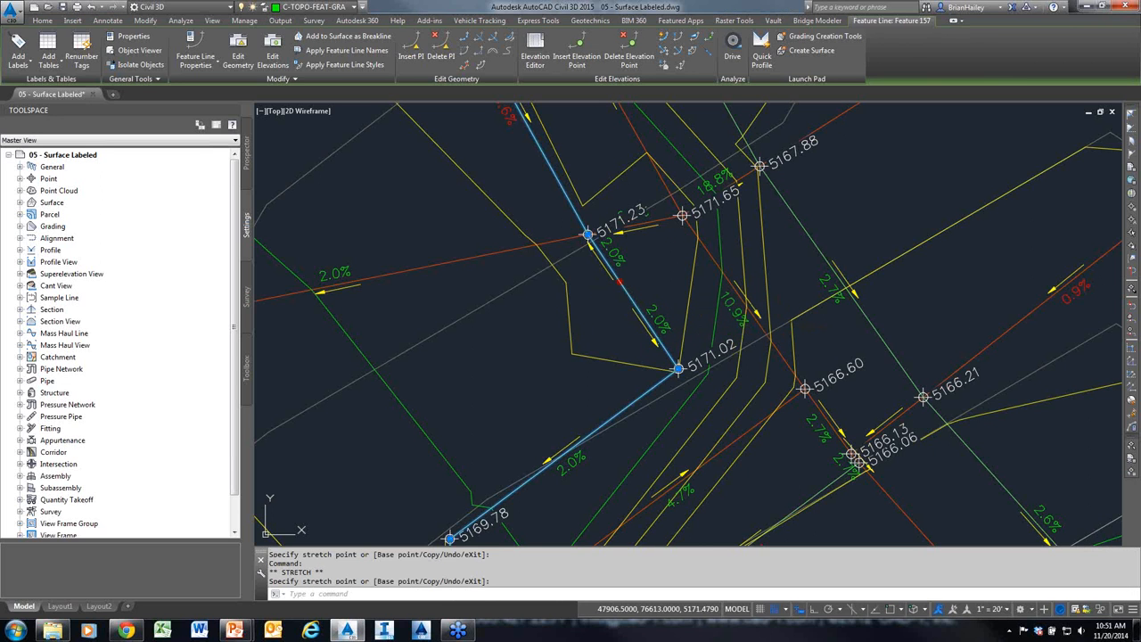
pyautogui.click(649, 324)
pyautogui.click(624, 267)
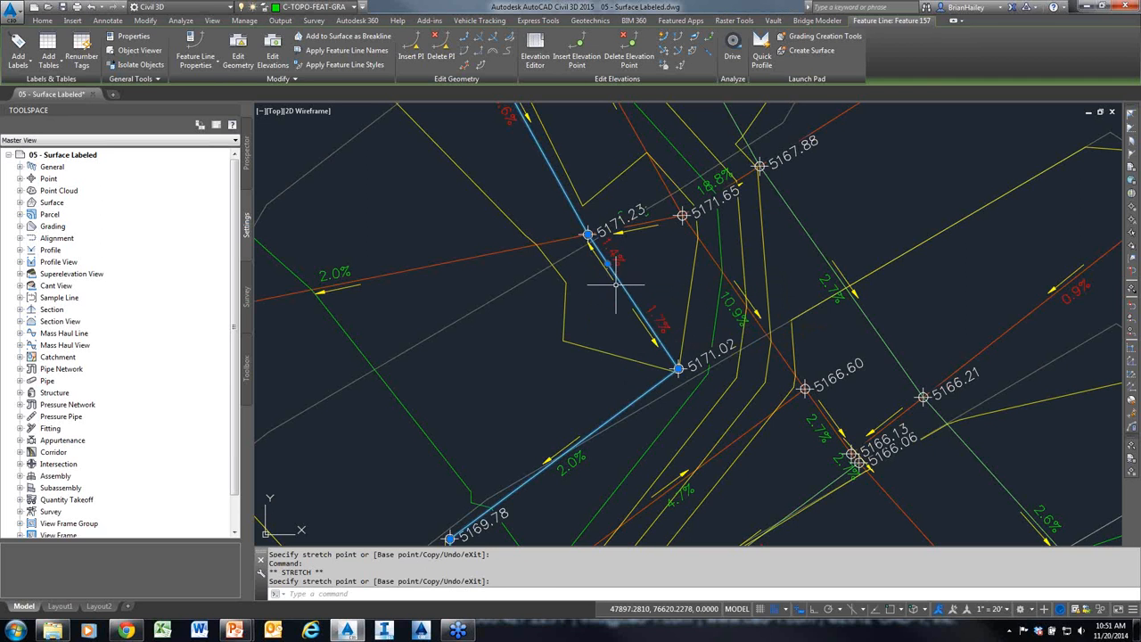
# Move the feature line's next bend southwest of its position, and undo the grip edits on the feature line
pyautogui.click(679, 368)
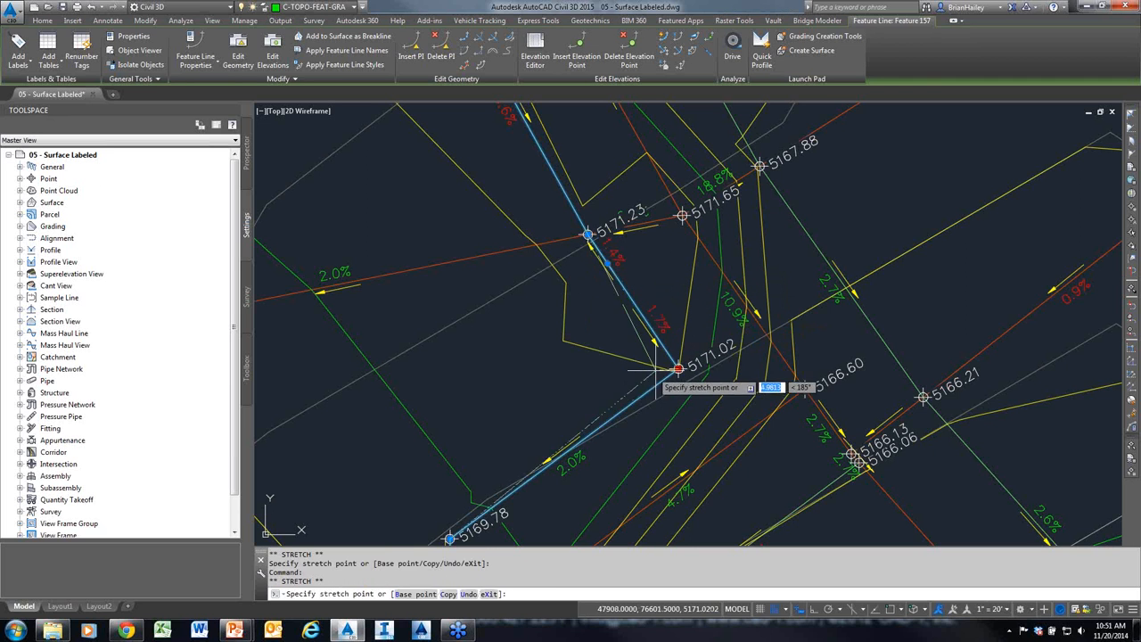
pyautogui.click(605, 387)
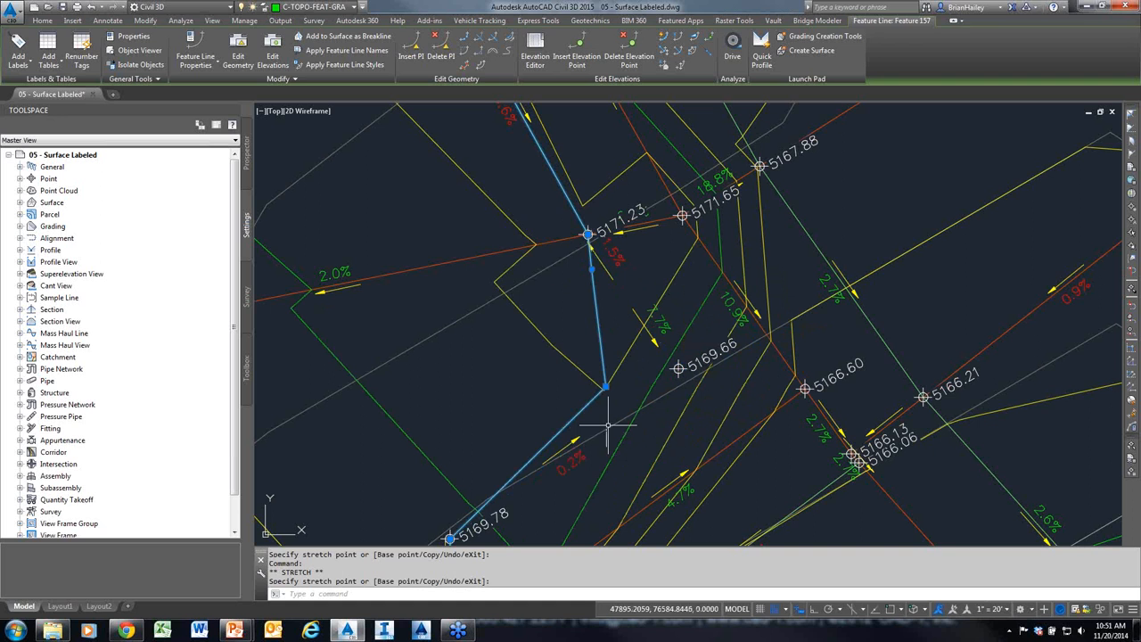
pyautogui.write('u')
pyautogui.press('Return')
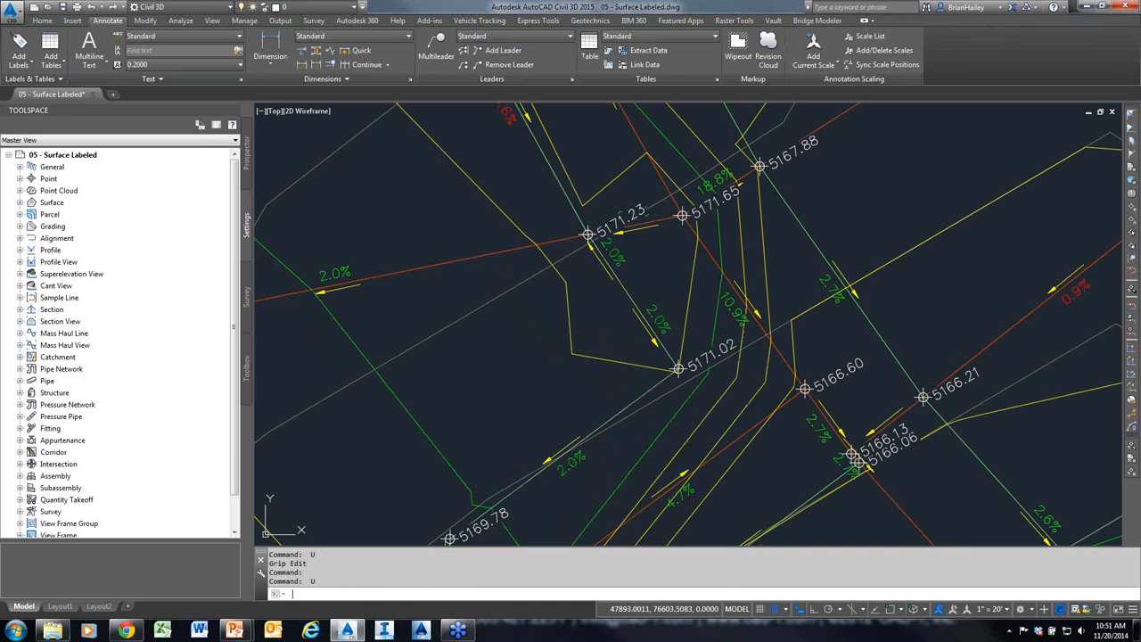
# Insert a PI on the feature line at the inserted high elevation point, using the Endpoint snap
pyautogui.scroll(-5, 591, 357)
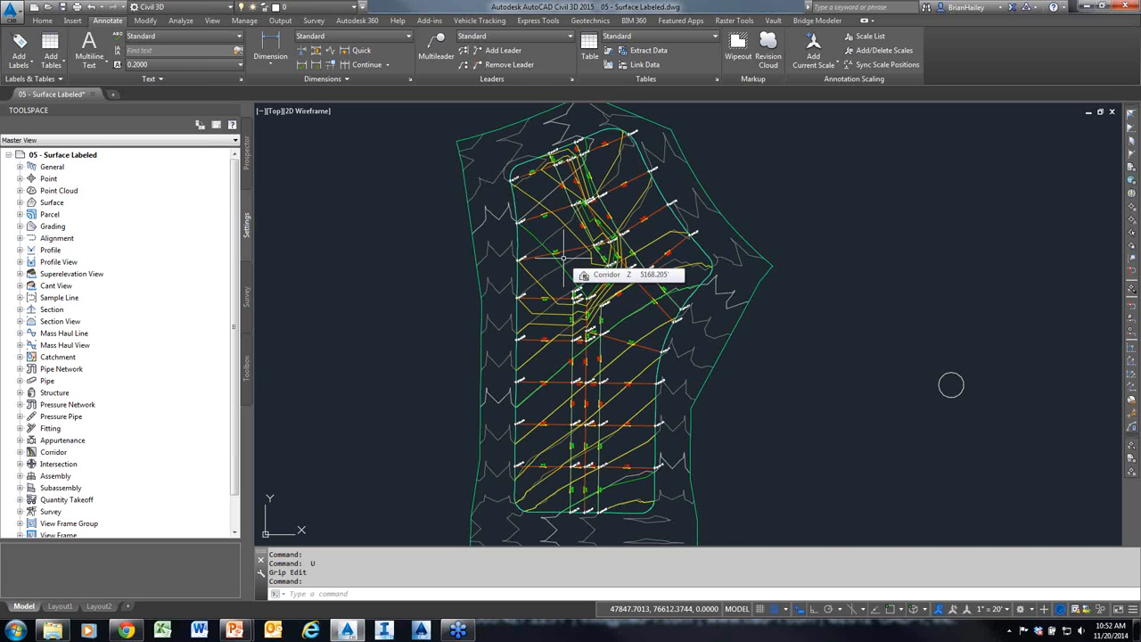
pyautogui.scroll(6, 580, 246)
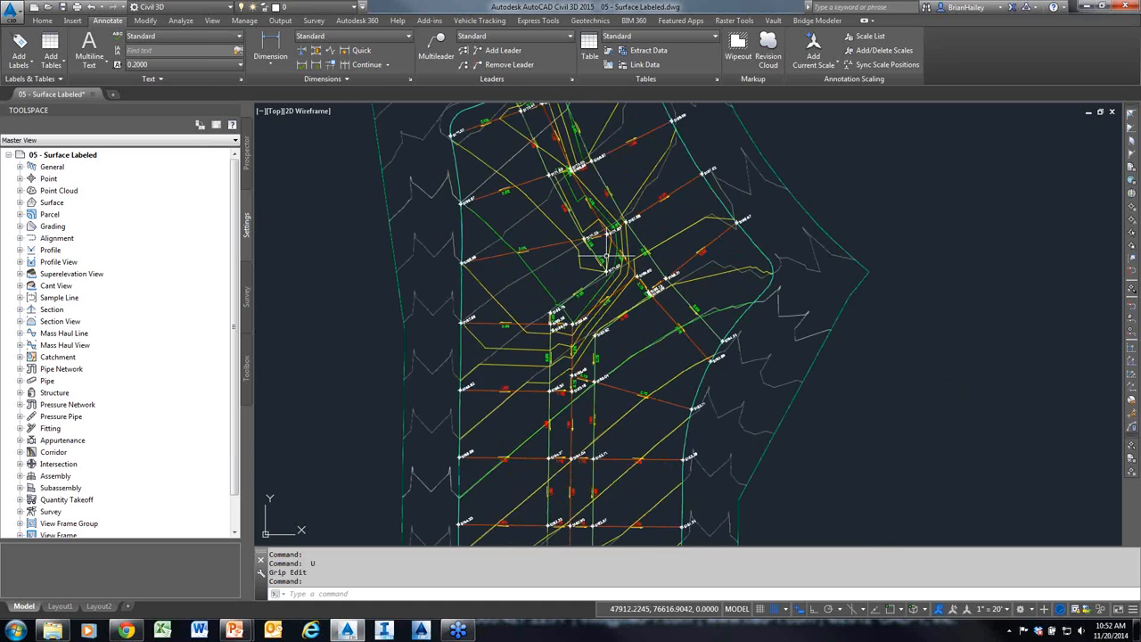
pyautogui.moveTo(581, 246); pyautogui.dragTo(590, 270, button='middle')
pyautogui.moveTo(588, 271)
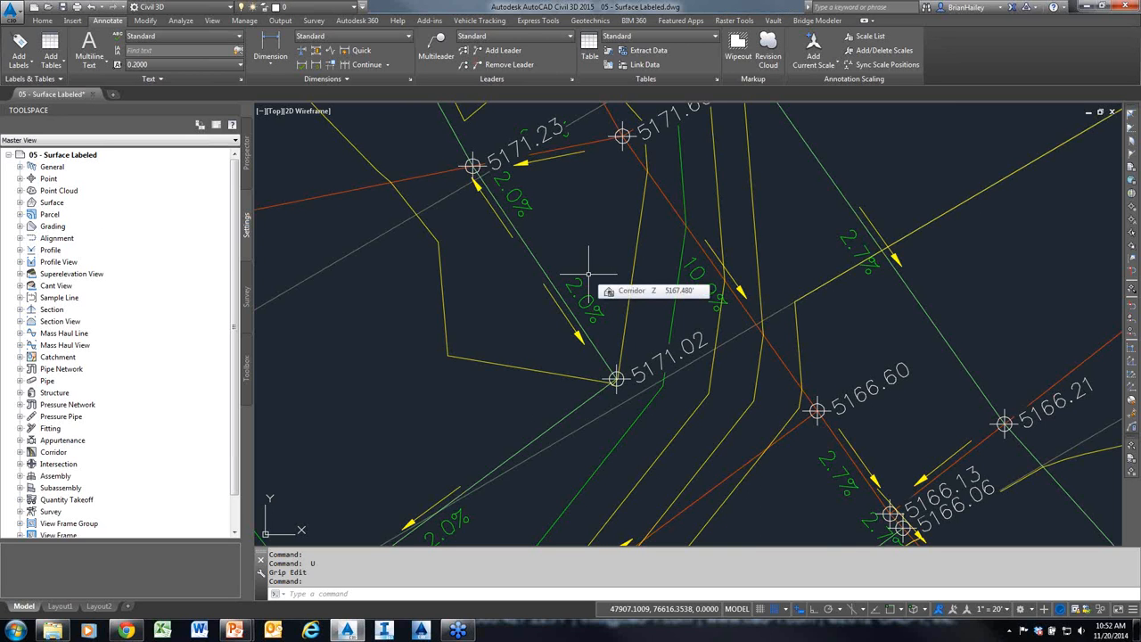
pyautogui.click(534, 258)
pyautogui.moveTo(662, 166); pyautogui.dragTo(526, 241)
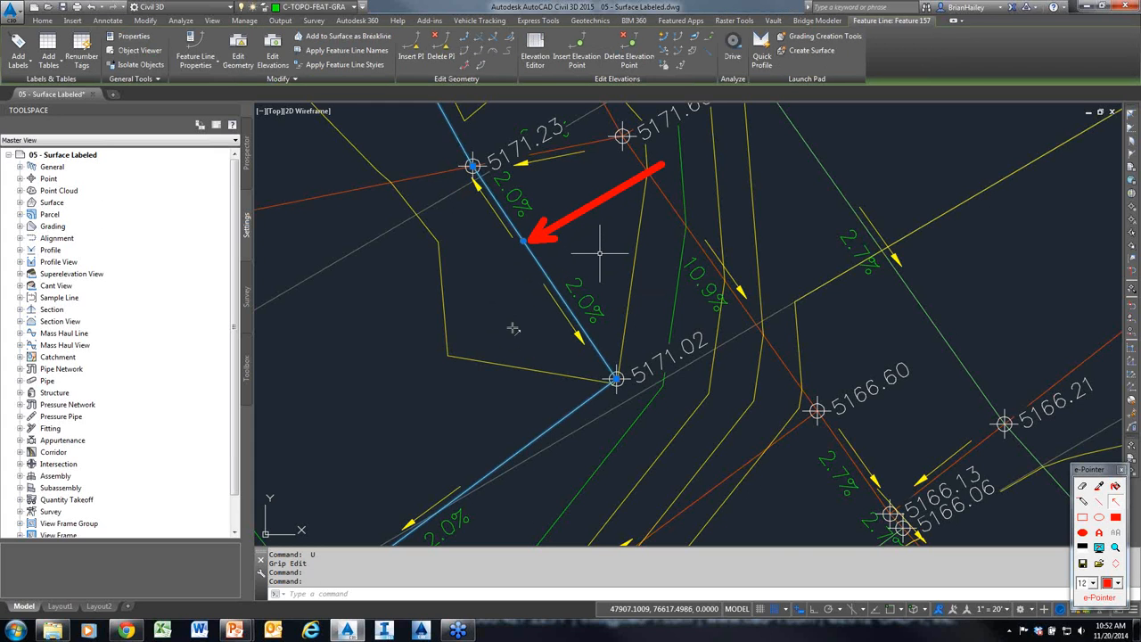
pyautogui.moveTo(370, 242); pyautogui.dragTo(411, 59)
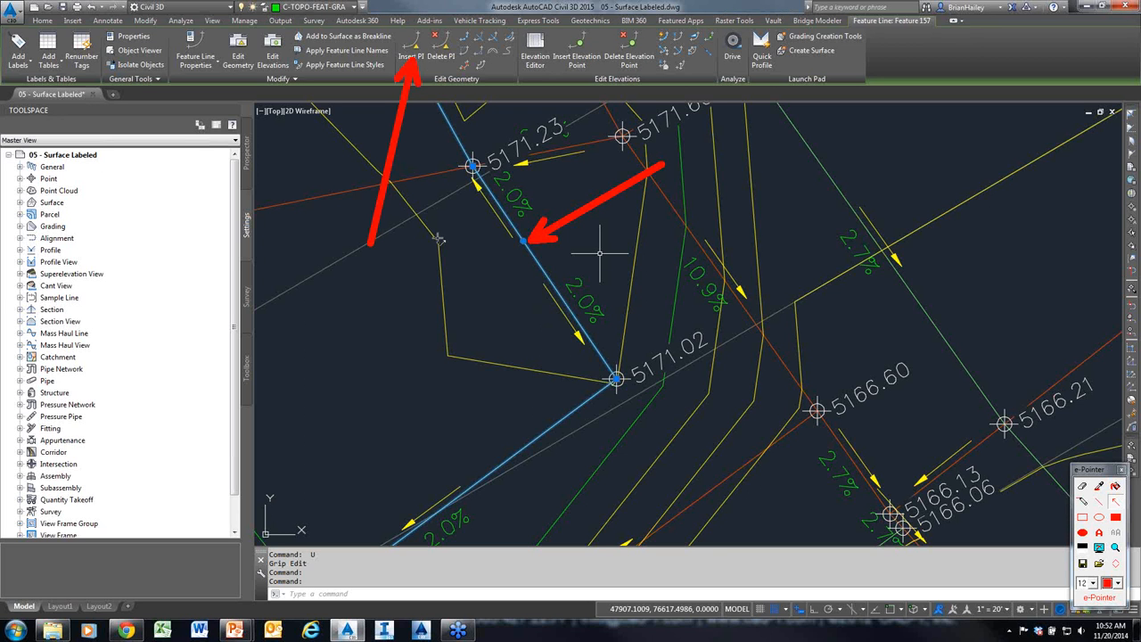
pyautogui.press('Escape')
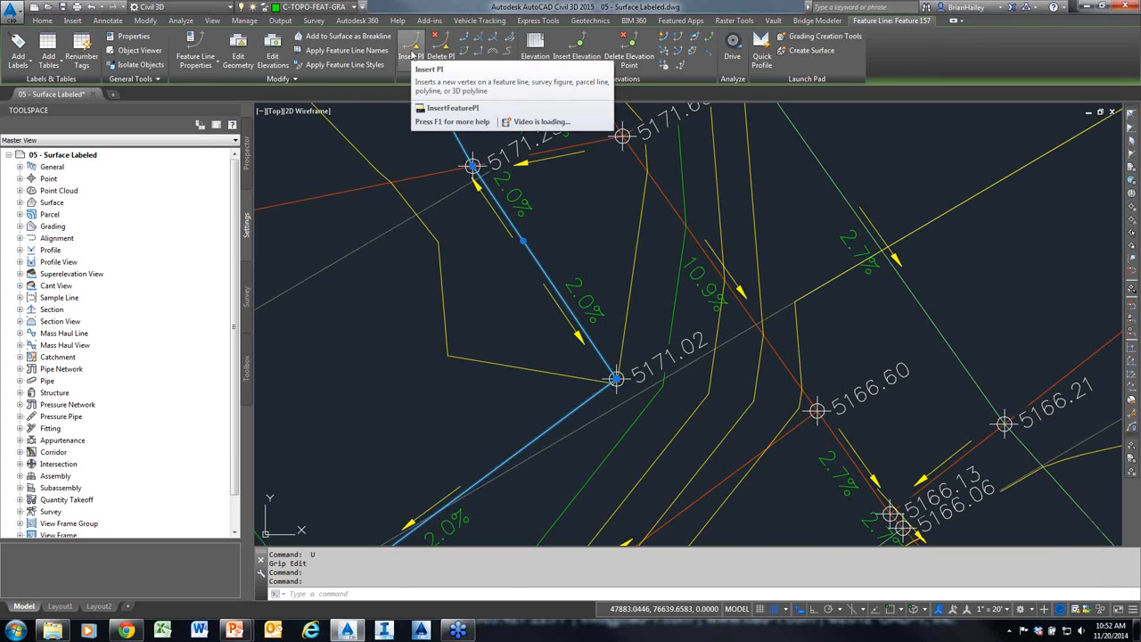
pyautogui.click(411, 58)
pyautogui.keyDown('shift'); pyautogui.rightClick(515, 272); pyautogui.keyUp('shift')
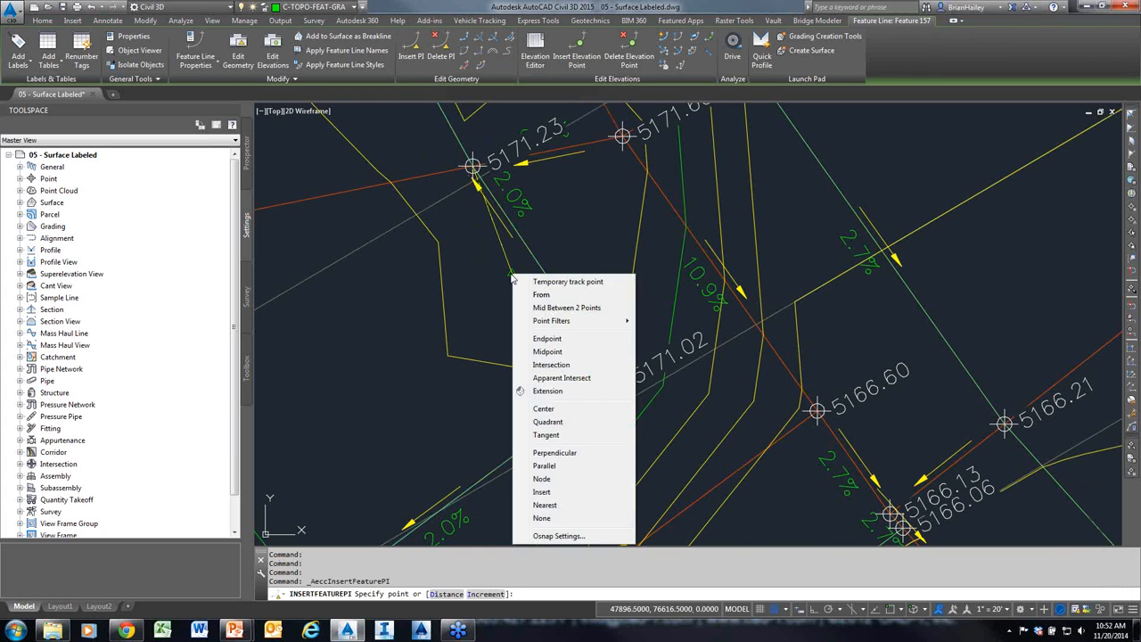
pyautogui.click(545, 360)
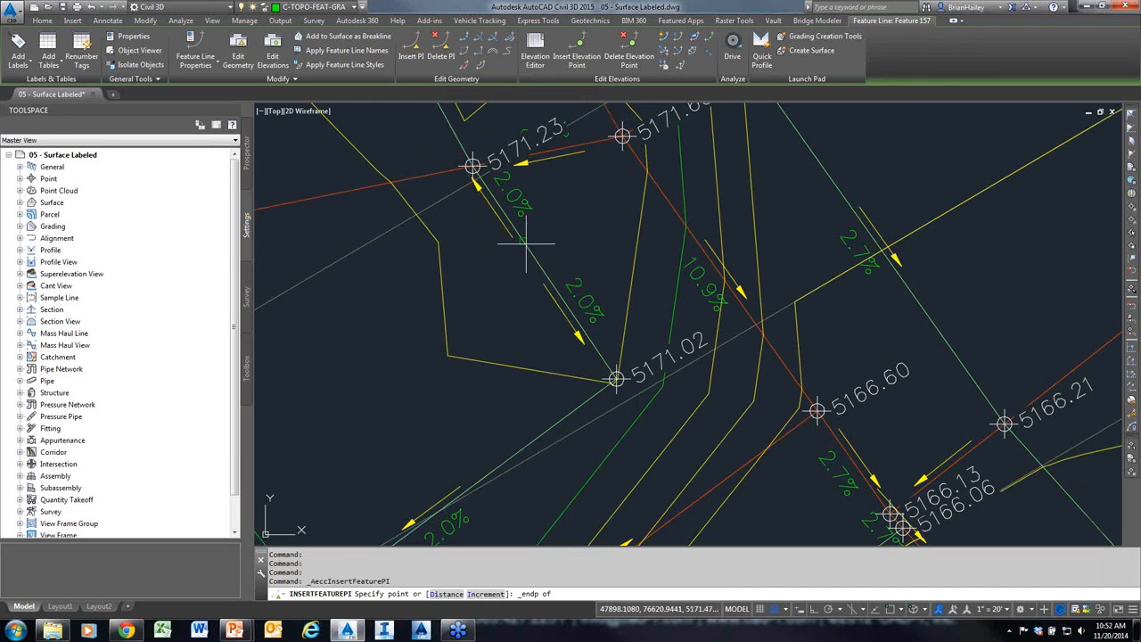
pyautogui.click(528, 250)
pyautogui.click(535, 258)
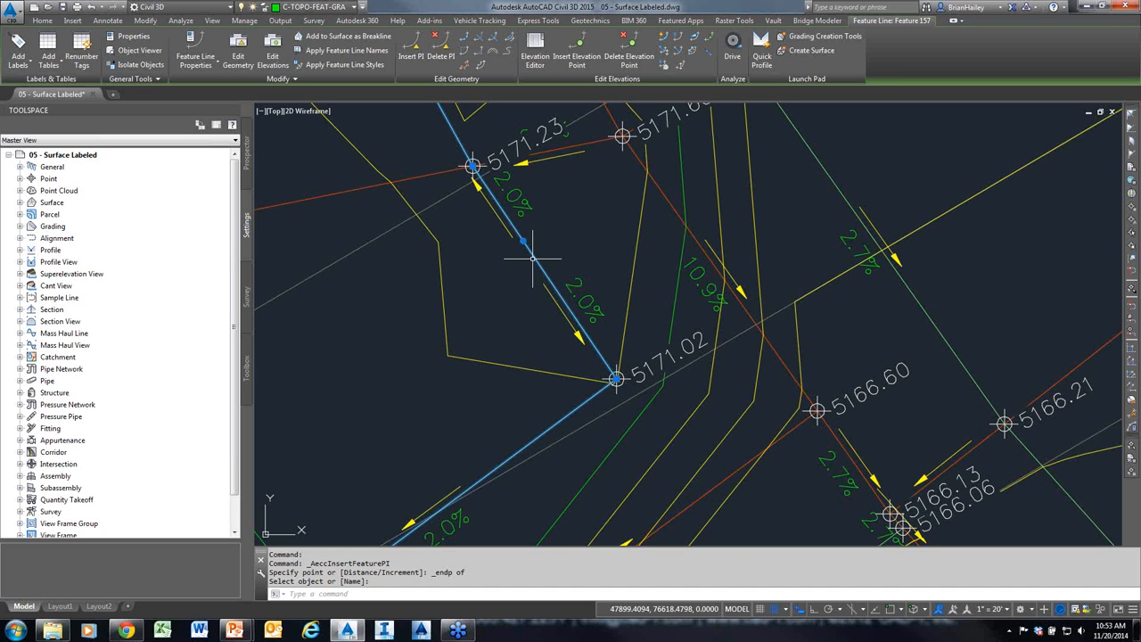
# Break the feature line between a point just south of the high point and the high point itself, and undo the break
pyautogui.click(465, 41)
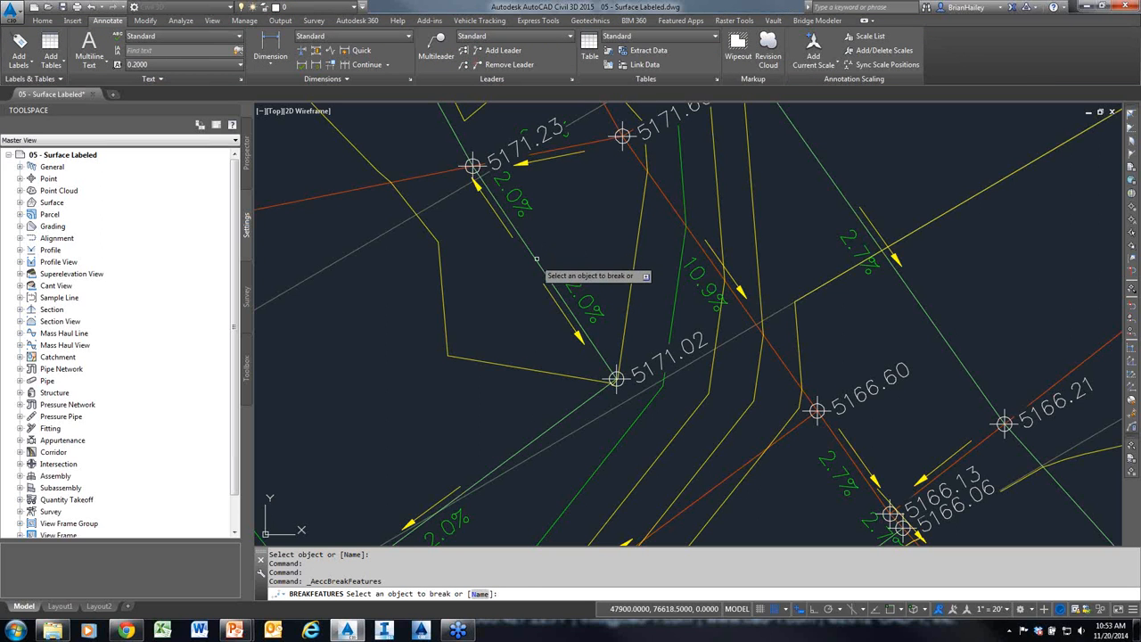
pyautogui.click(536, 260)
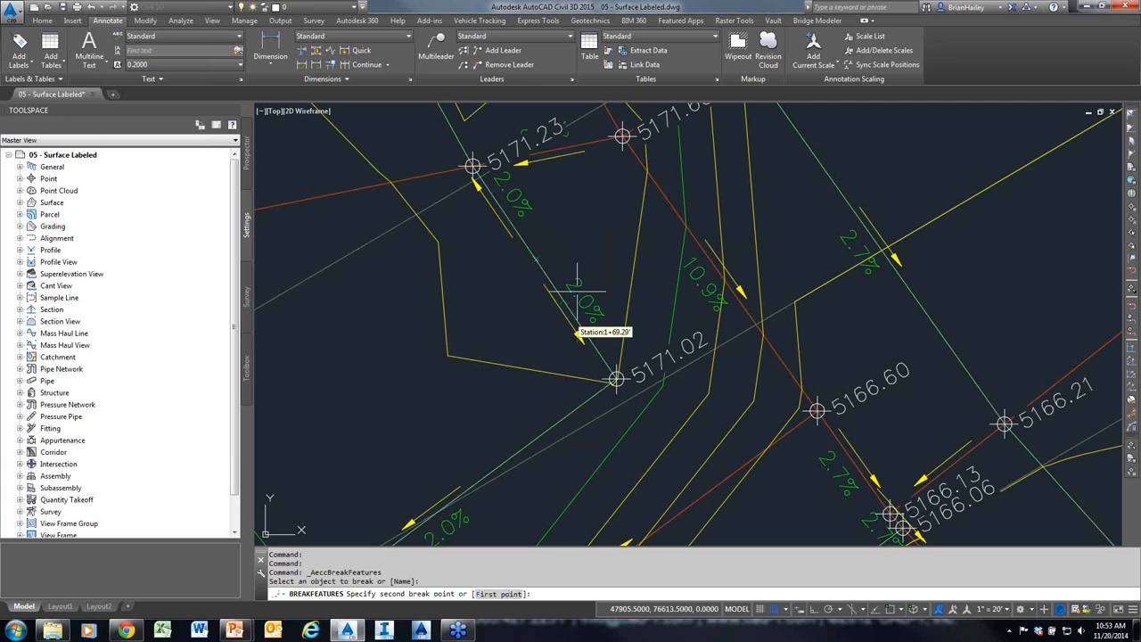
pyautogui.click(774, 609)
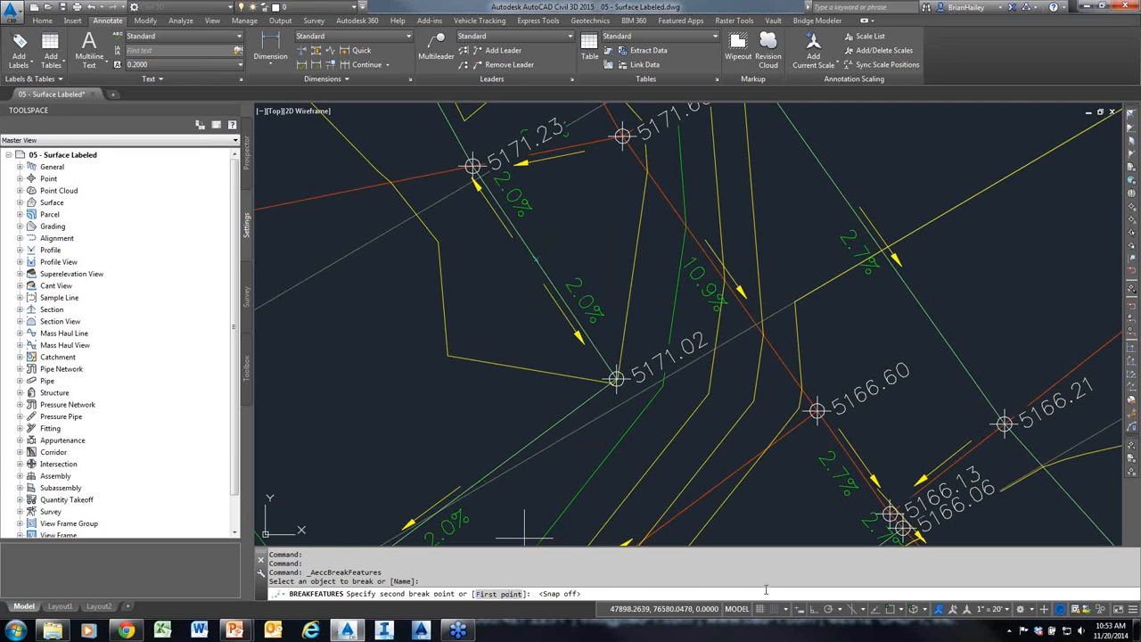
pyautogui.hotkey('shift', 'e')
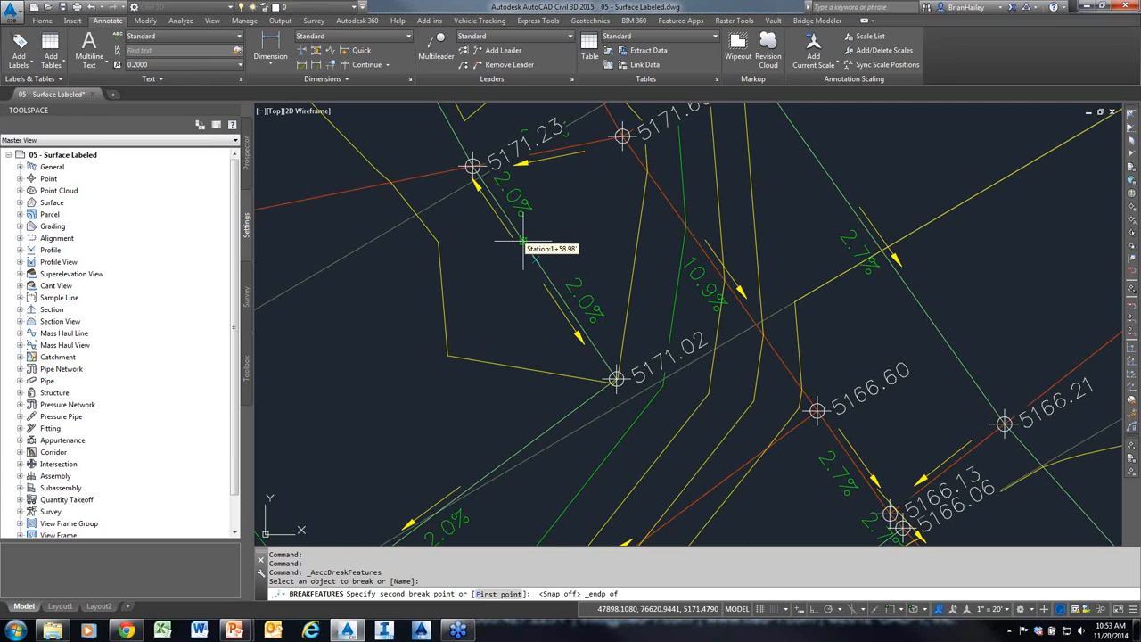
pyautogui.click(524, 248)
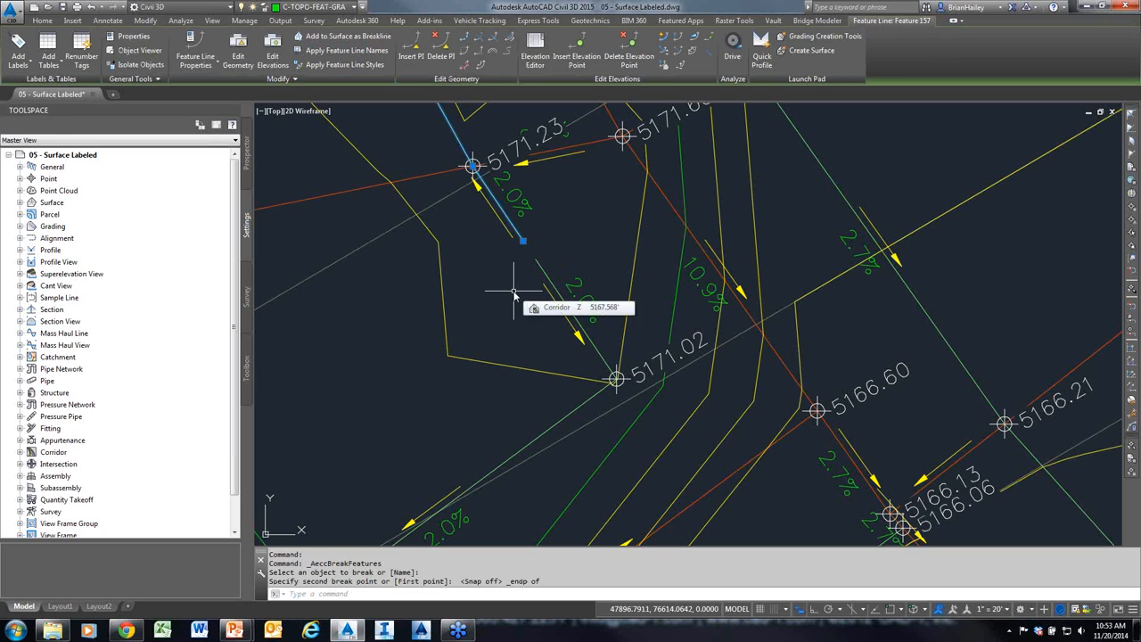
pyautogui.write('u')
pyautogui.press('Return')
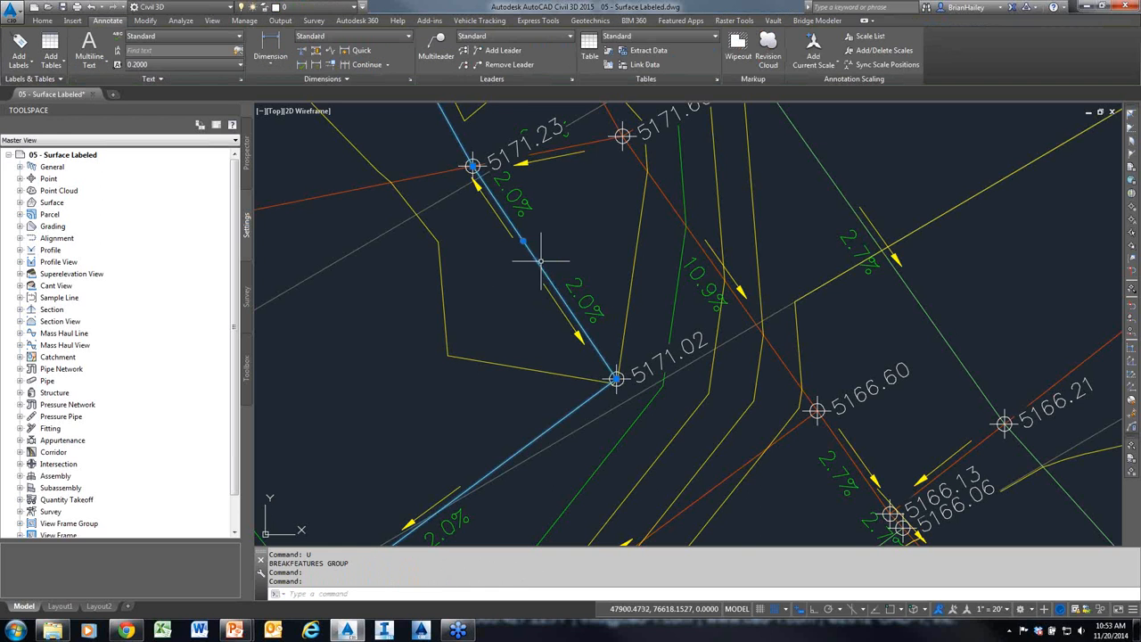
# Break the feature line at the high point with the First point option, using the same Endpoint snap for both break points
pyautogui.click(484, 66)
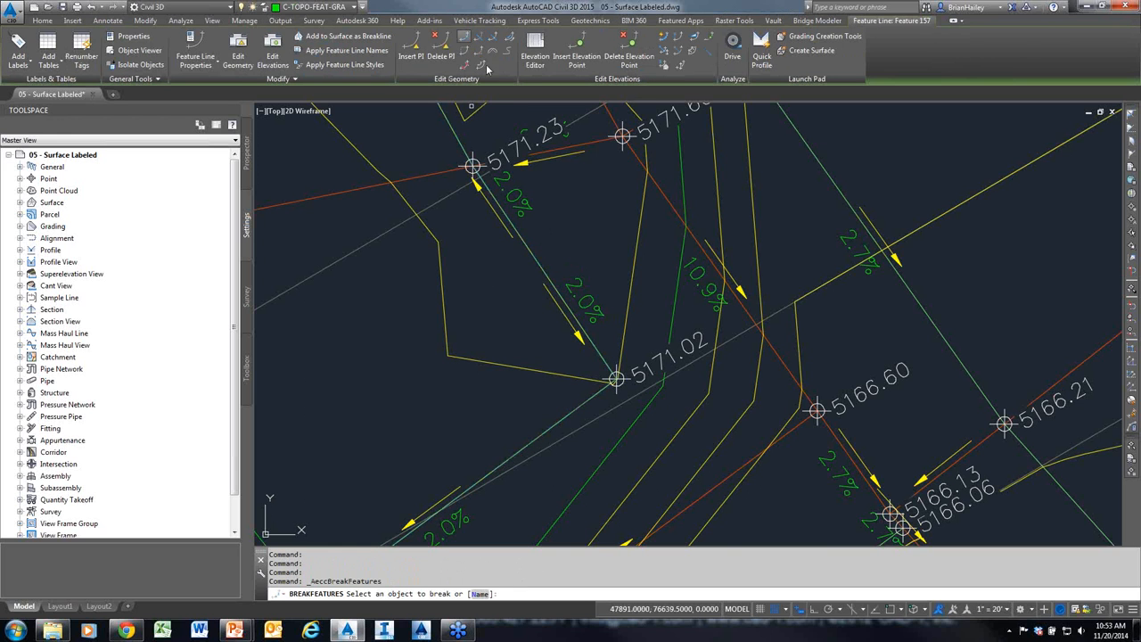
pyautogui.click(538, 264)
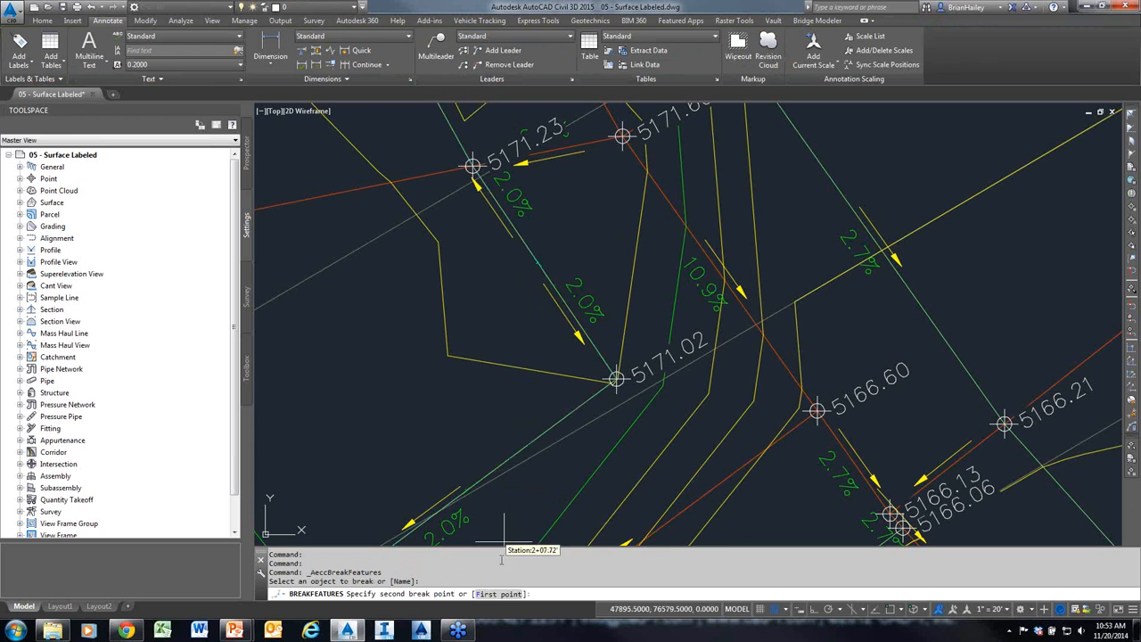
pyautogui.click(499, 593)
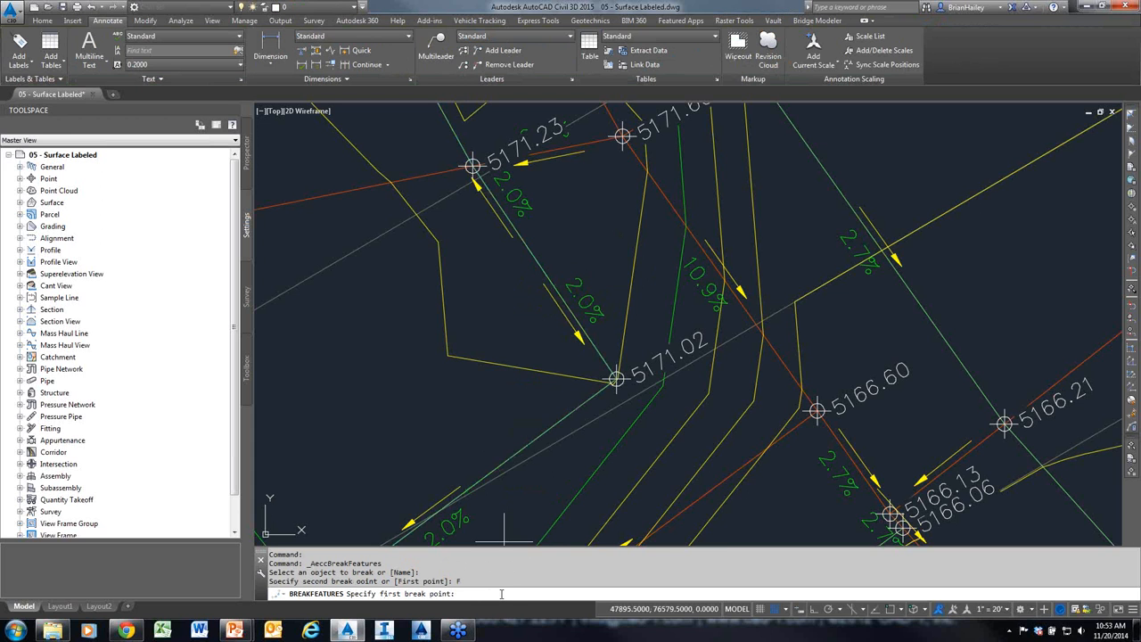
pyautogui.keyDown('shift'); pyautogui.rightClick(533, 247); pyautogui.keyUp('shift')
pyautogui.press('e')
pyautogui.click(523, 240)
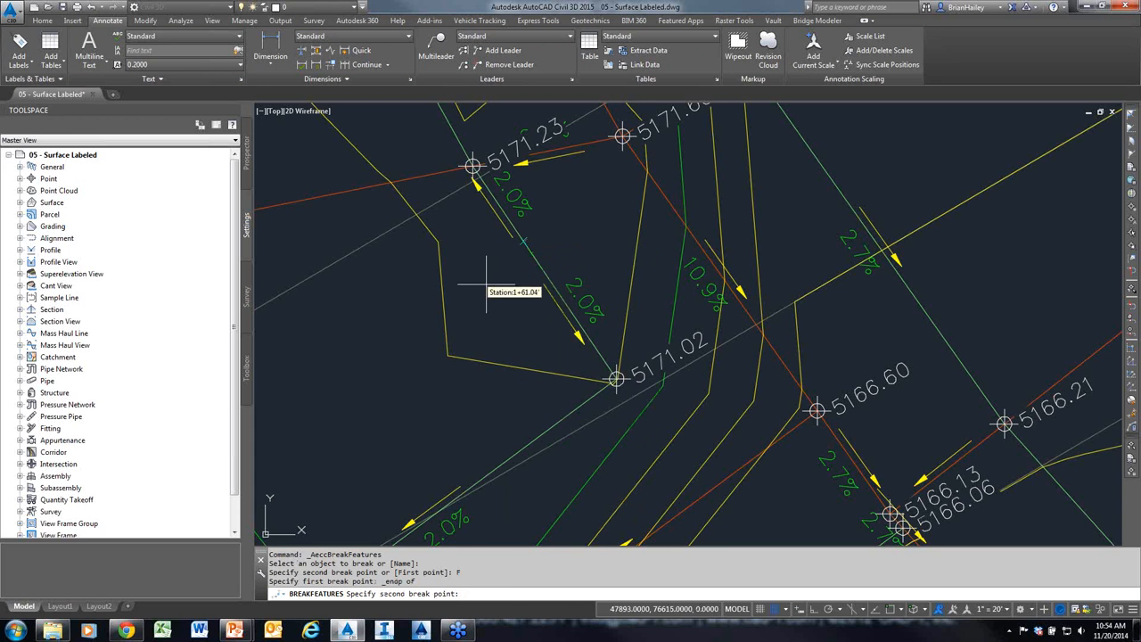
pyautogui.keyDown('shift'); pyautogui.rightClick(523, 258); pyautogui.keyUp('shift')
pyautogui.press('e')
pyautogui.click(523, 242)
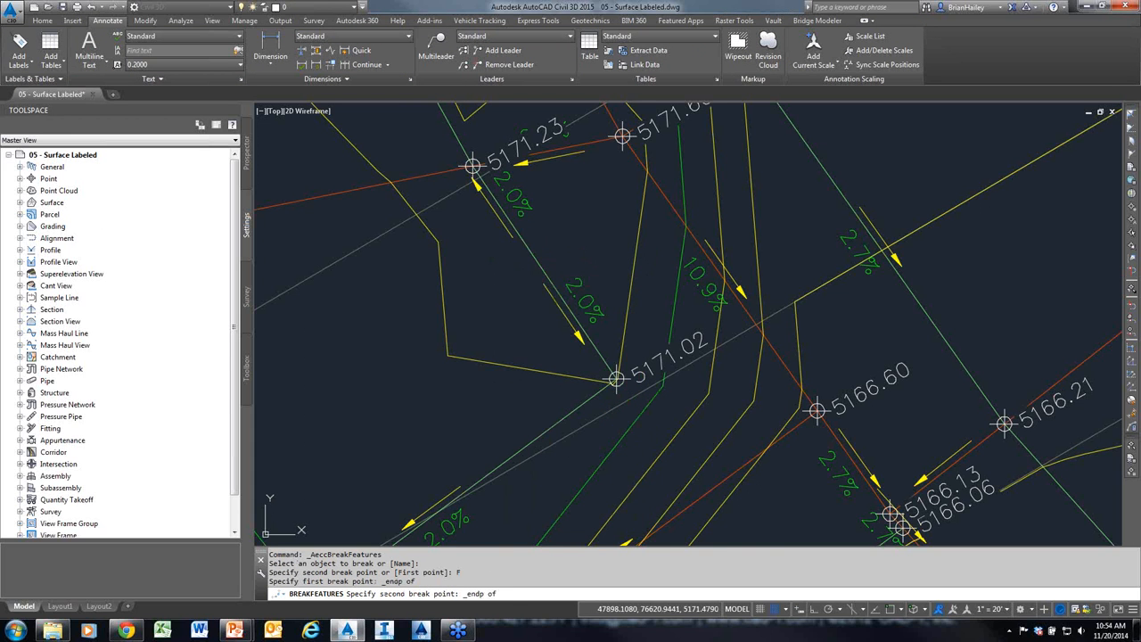
pyautogui.click(523, 241)
pyautogui.press('Escape')
# Join the southern feature line piece to the adjoining northern piece at the high point
pyautogui.click(532, 261)
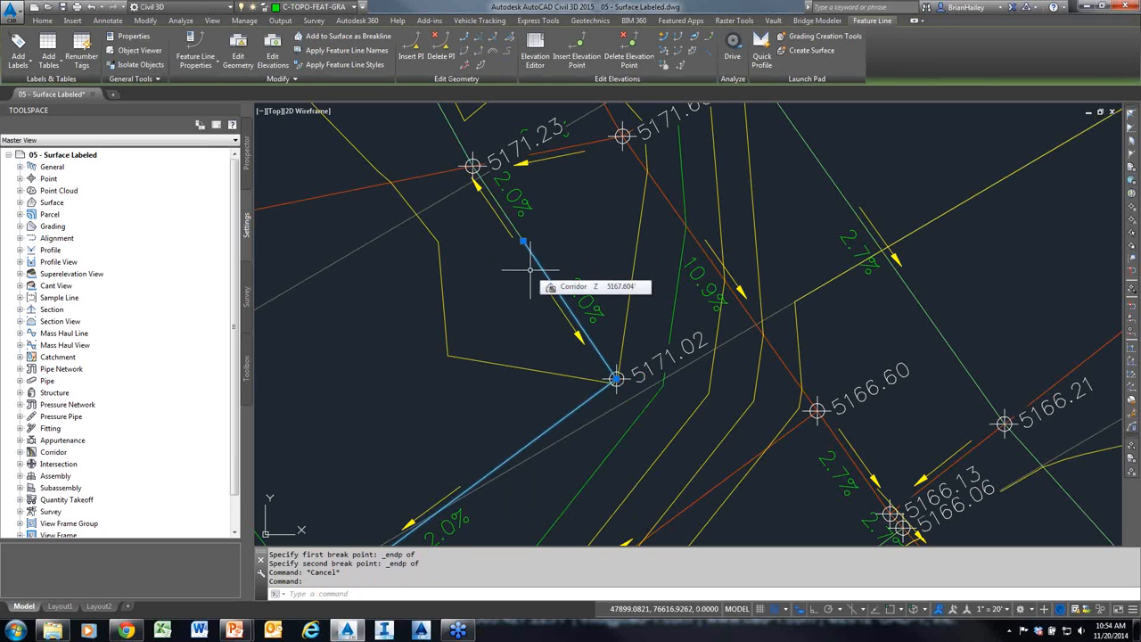
pyautogui.click(490, 42)
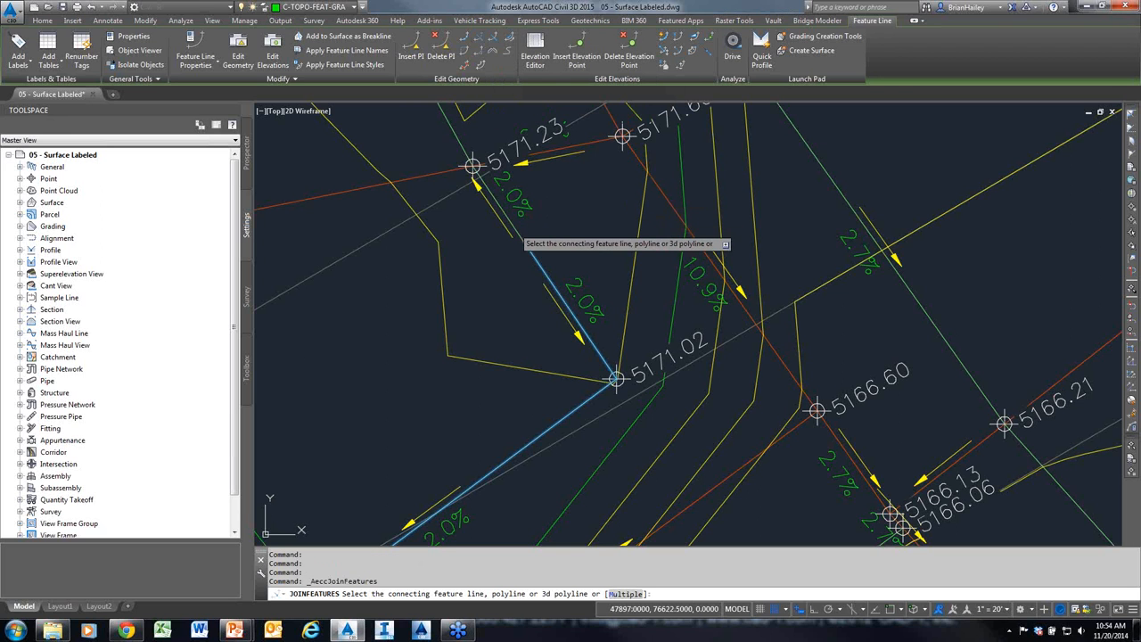
pyautogui.click(513, 227)
pyautogui.press('Return')
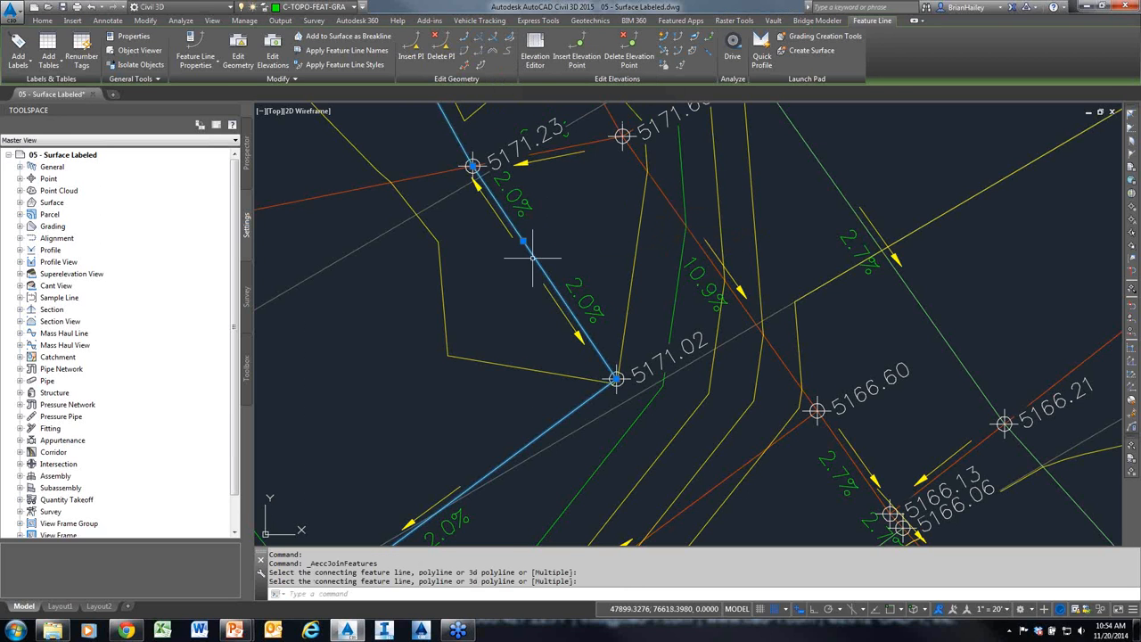
# Try stretching the new PI at the high point to other locations, and undo the grip edits and the feature line join
pyautogui.click(524, 241)
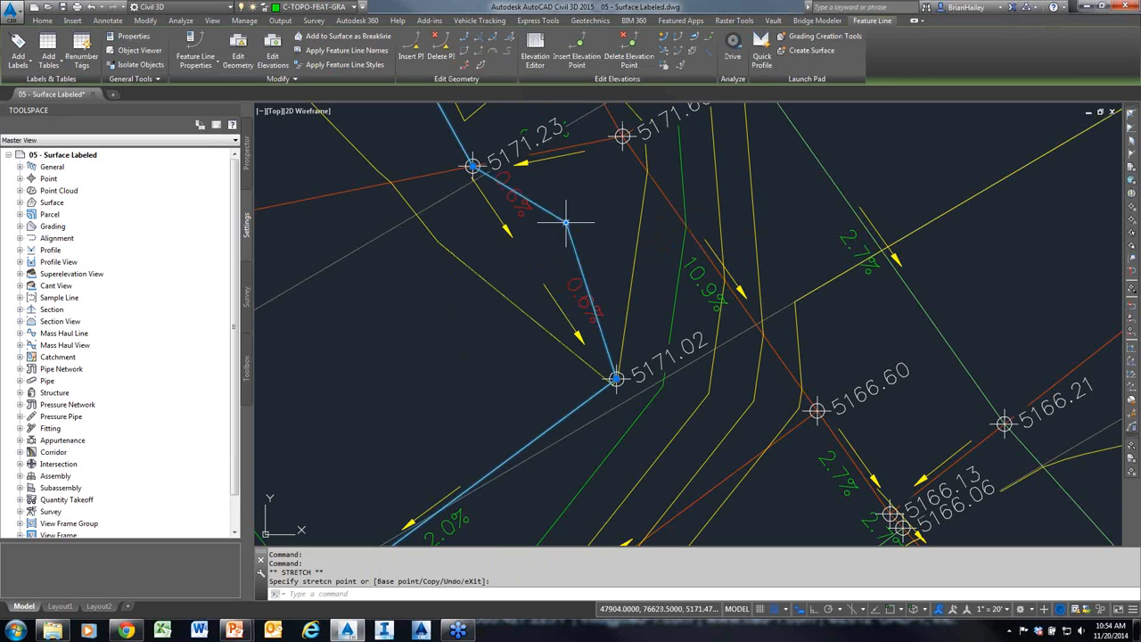
pyautogui.click(566, 222)
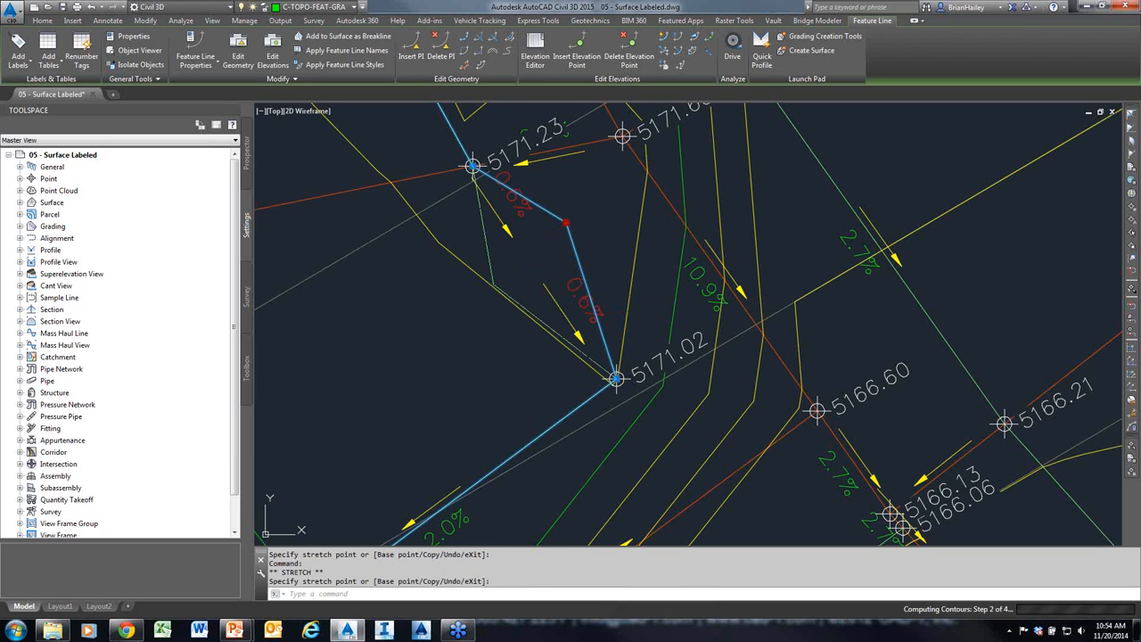
pyautogui.write('u')
pyautogui.press('Return')
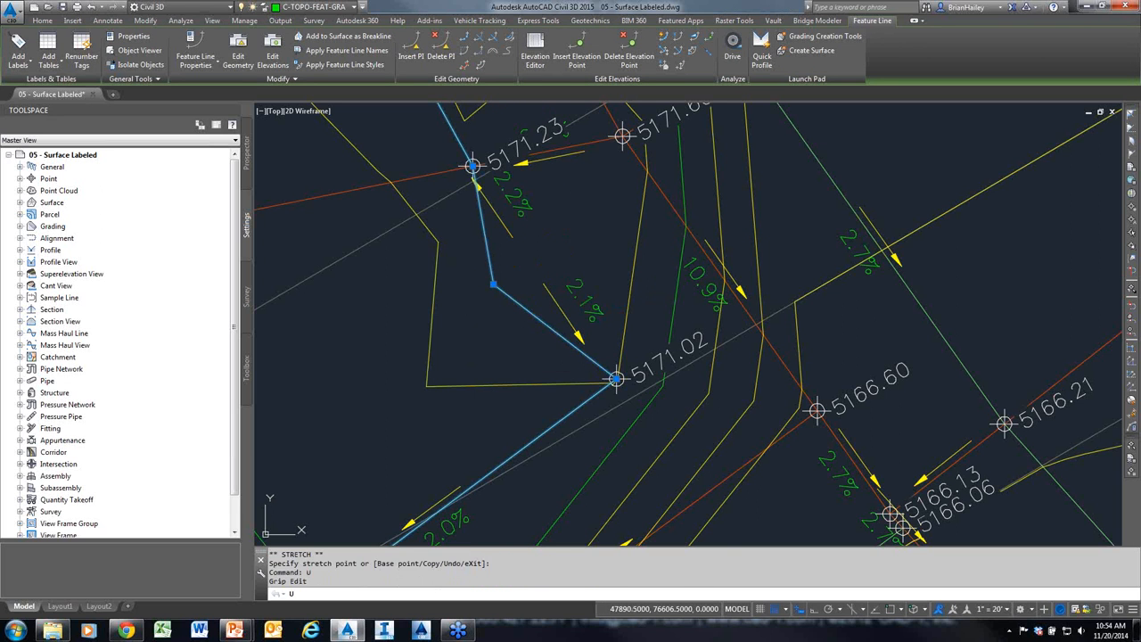
pyautogui.write('u')
pyautogui.press('Return')
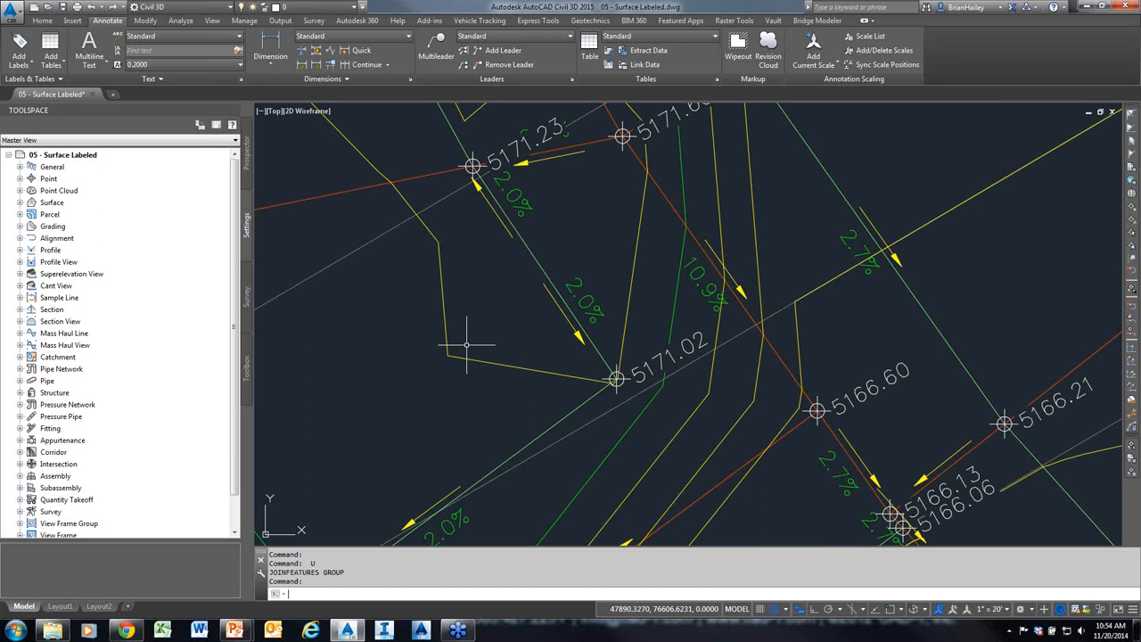
# Try to select the perimeter feature line beside the rounded corner at the north end of the site
pyautogui.moveTo(548, 319)
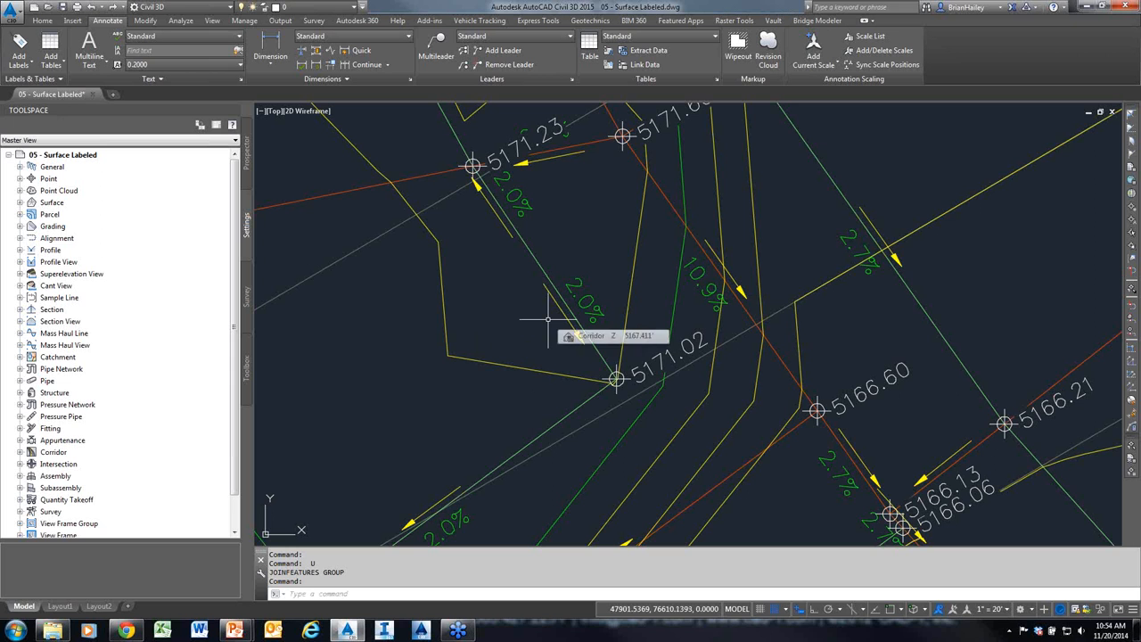
pyautogui.scroll(-2, 529, 250)
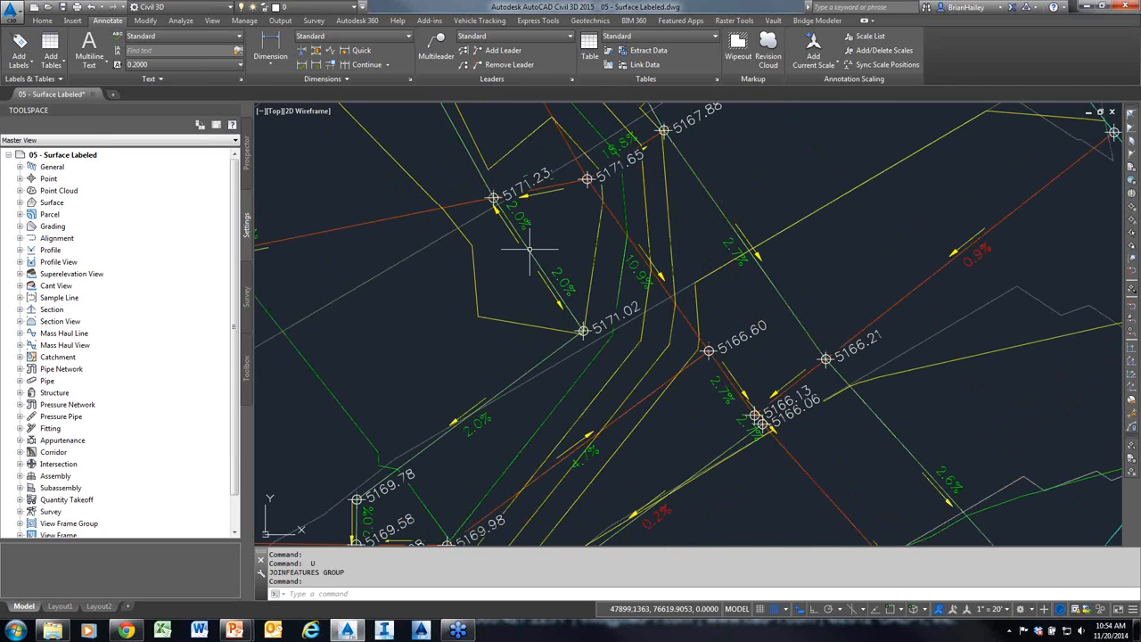
pyautogui.scroll(-3, 530, 250)
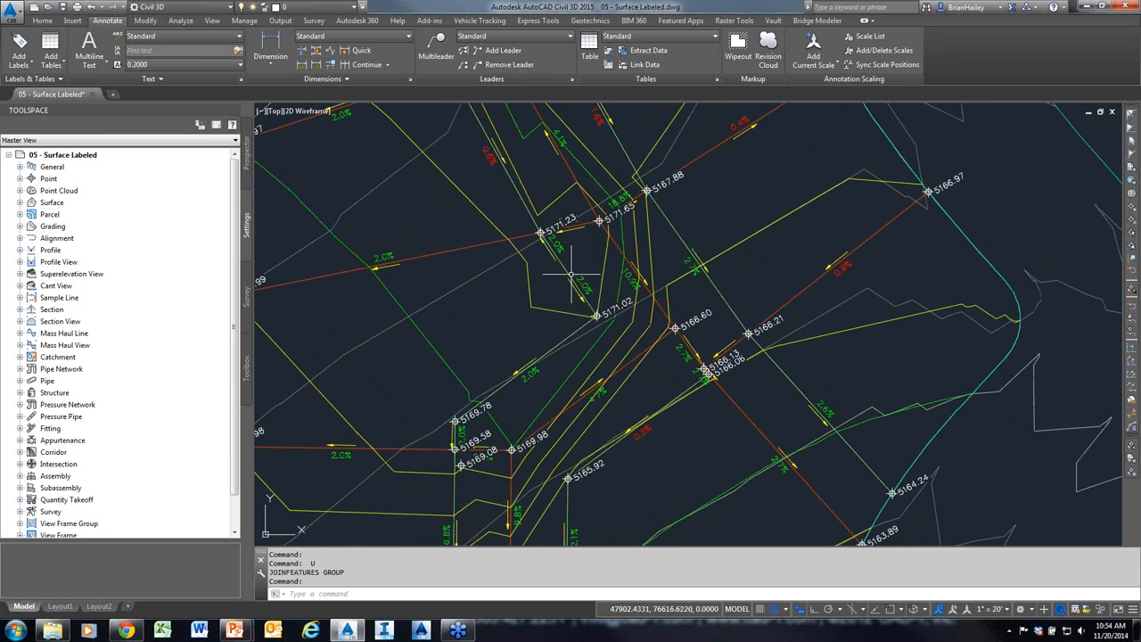
pyautogui.scroll(-2, 575, 233)
pyautogui.scroll(-3, 575, 233)
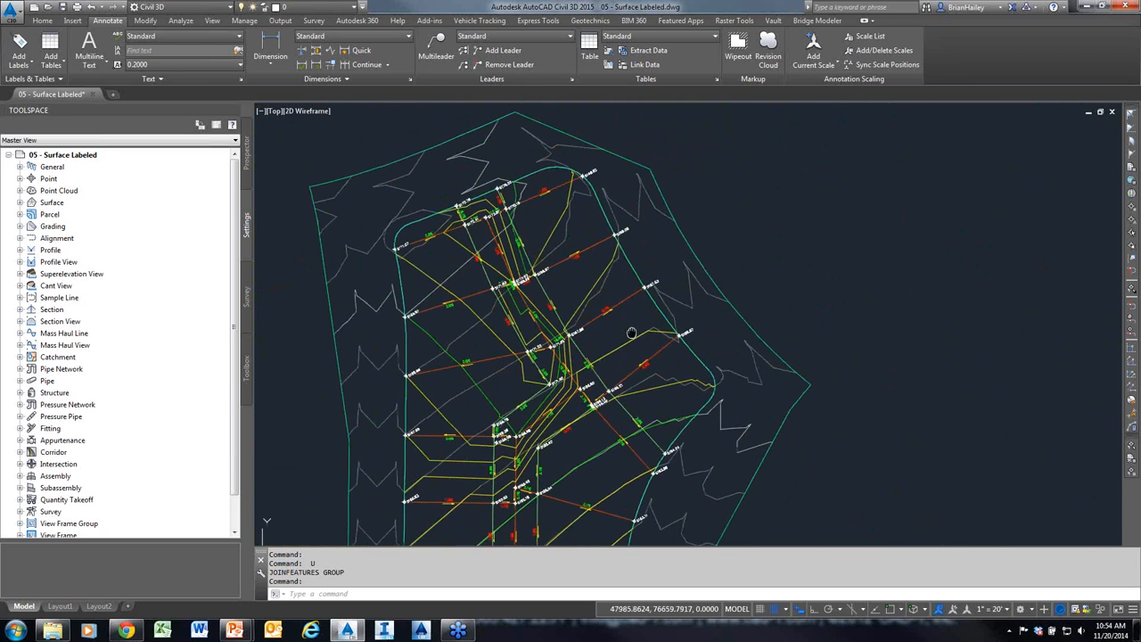
pyautogui.scroll(3, 514, 285)
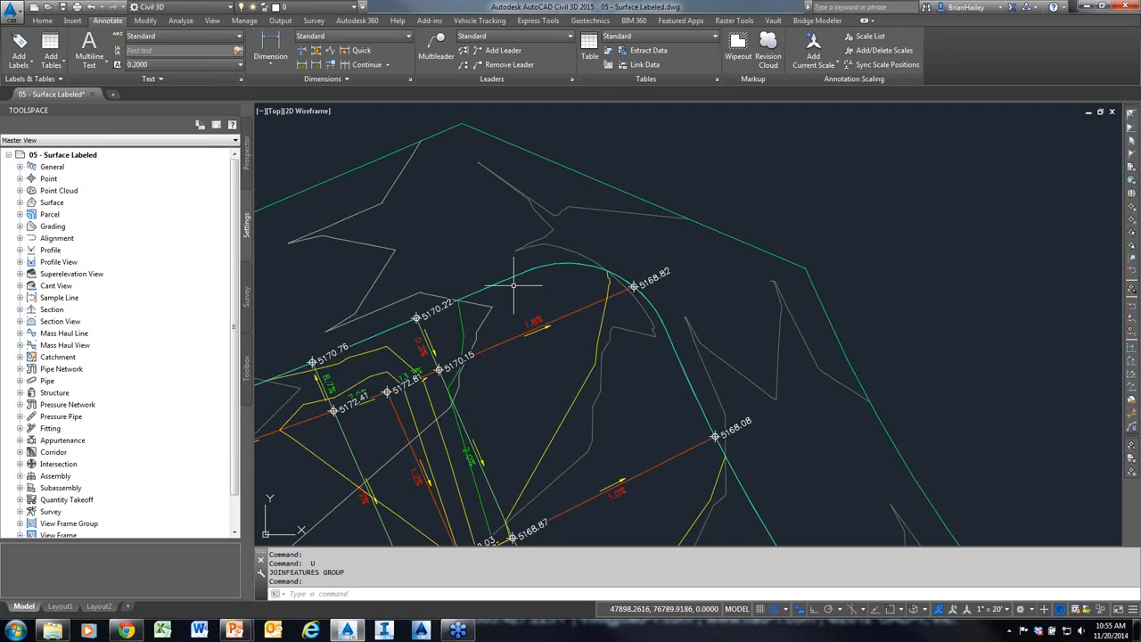
pyautogui.moveTo(565, 257); pyautogui.dragTo(625, 253, button='middle')
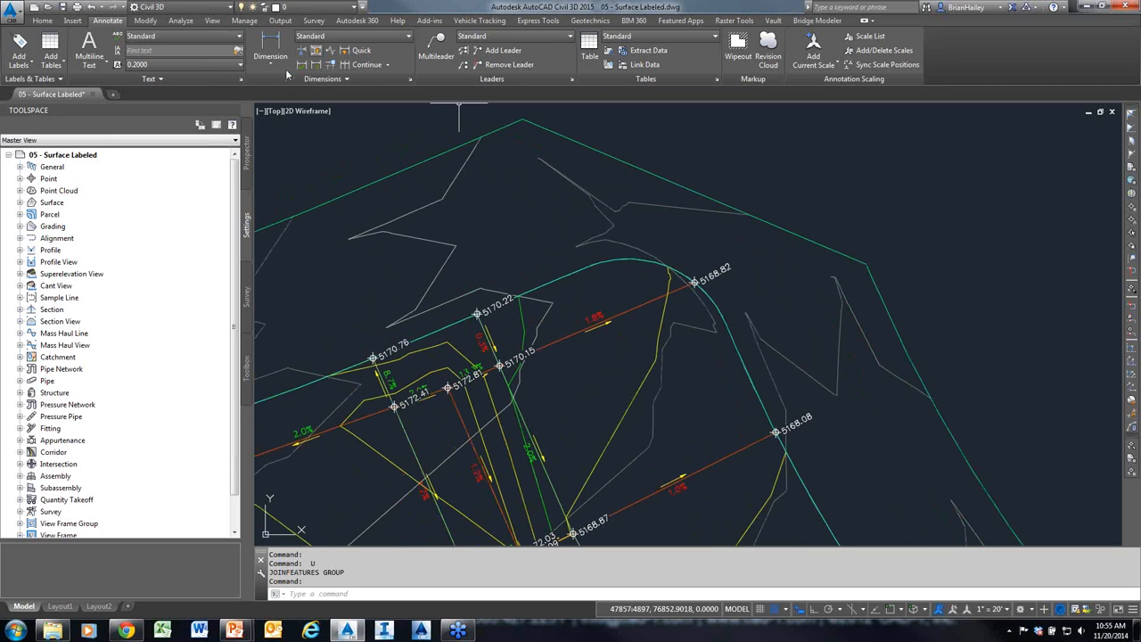
pyautogui.click(605, 263)
pyautogui.press('Escape')
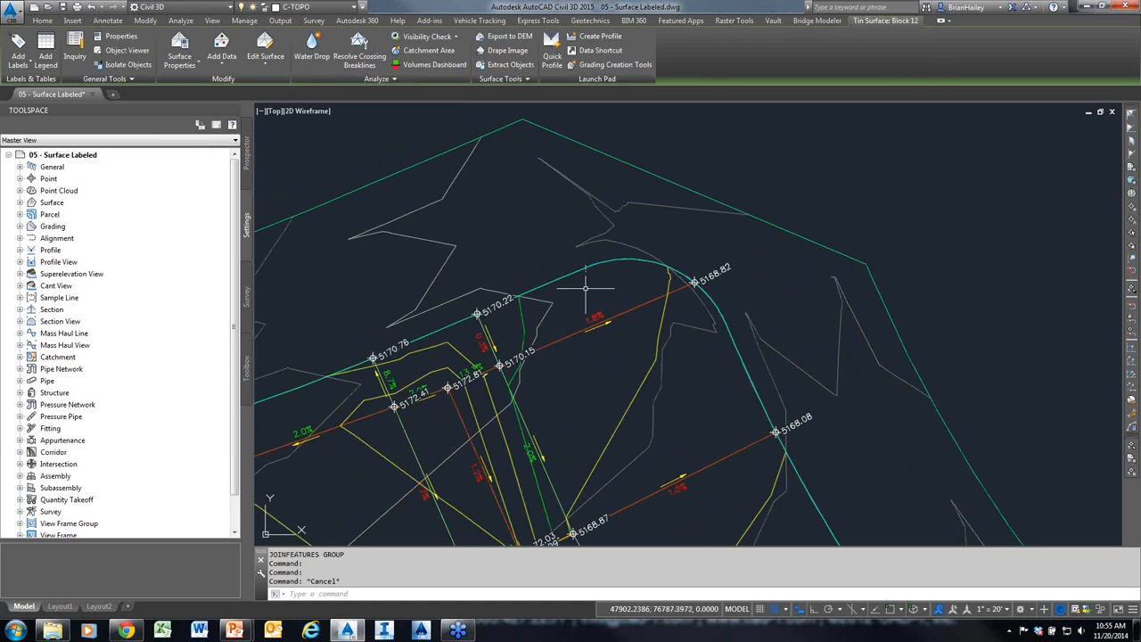
pyautogui.click(586, 269)
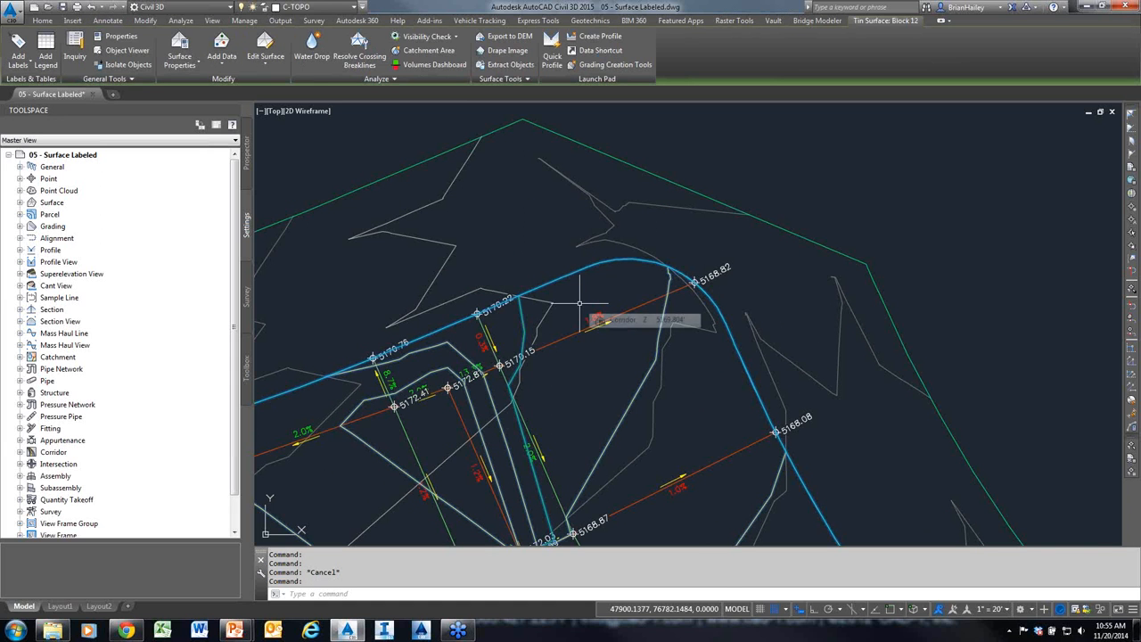
pyautogui.press('Escape')
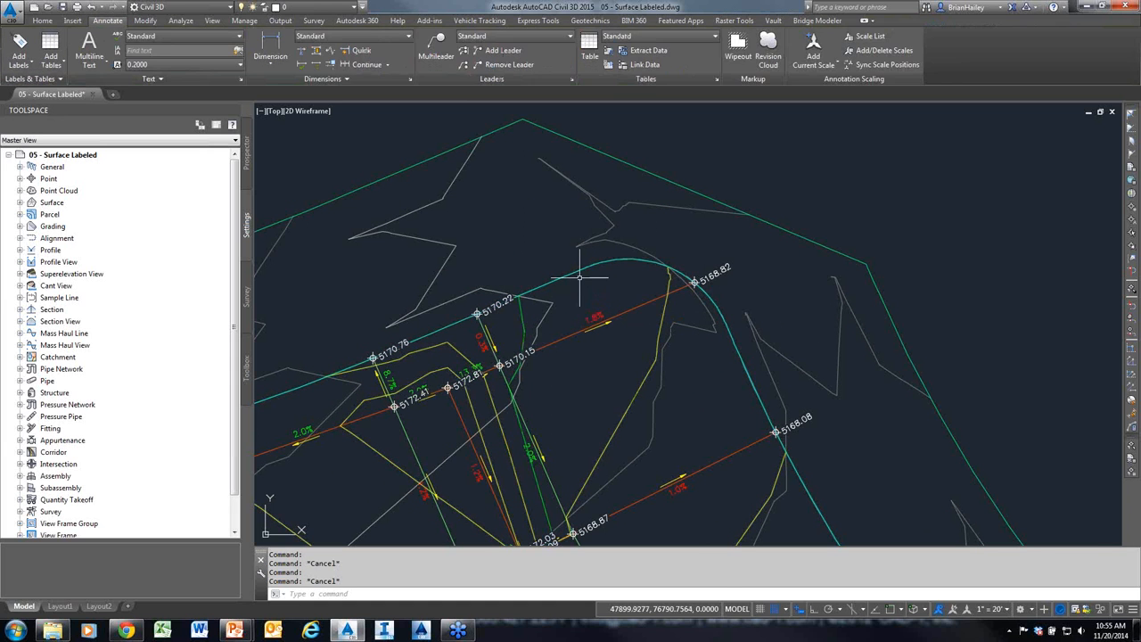
pyautogui.click(579, 277)
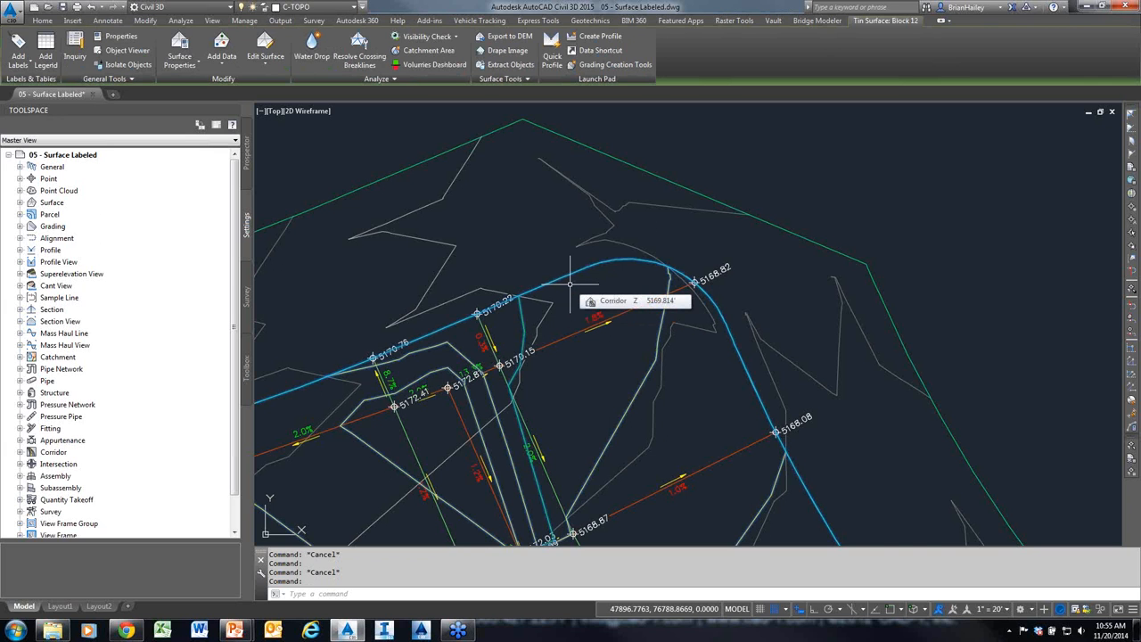
pyautogui.press('Escape')
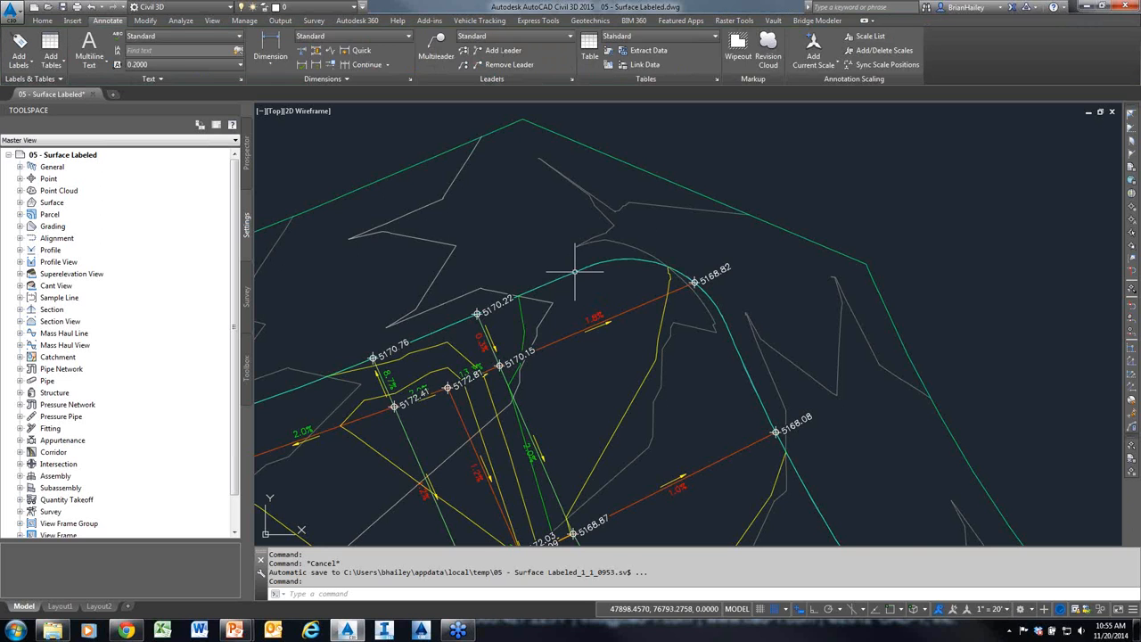
# Select the Block 12 surface at the northern perimeter, try to send it to the back of the display order, and clear the selection
pyautogui.click(576, 270)
pyautogui.rightClick(528, 233)
pyautogui.moveTo(595, 307)
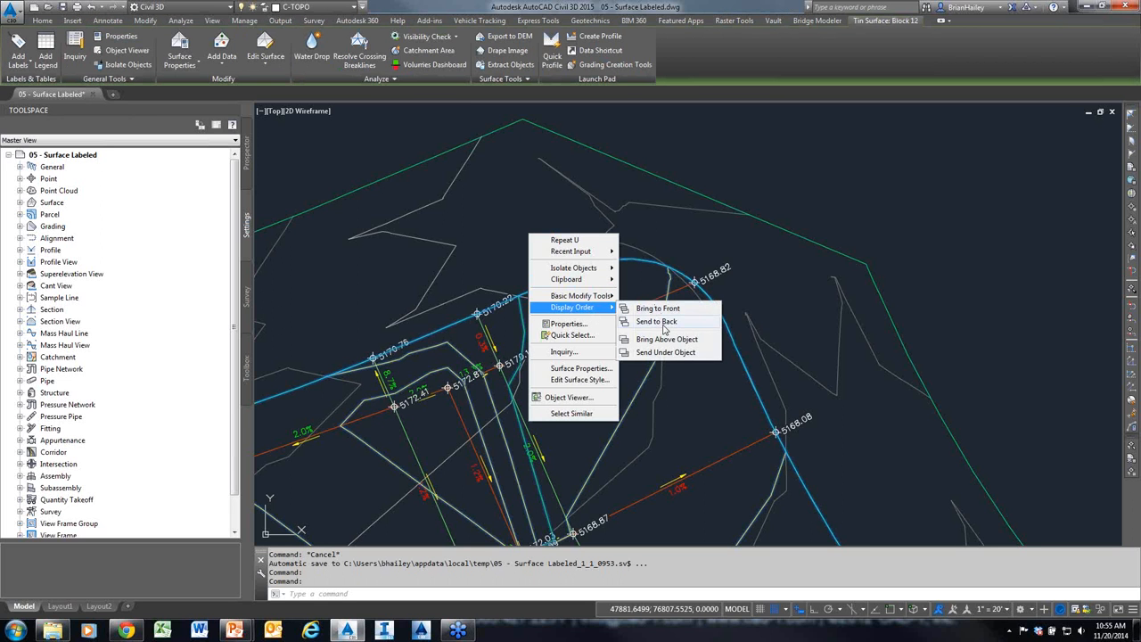
pyautogui.click(664, 324)
pyautogui.press('Escape')
pyautogui.press('Escape')
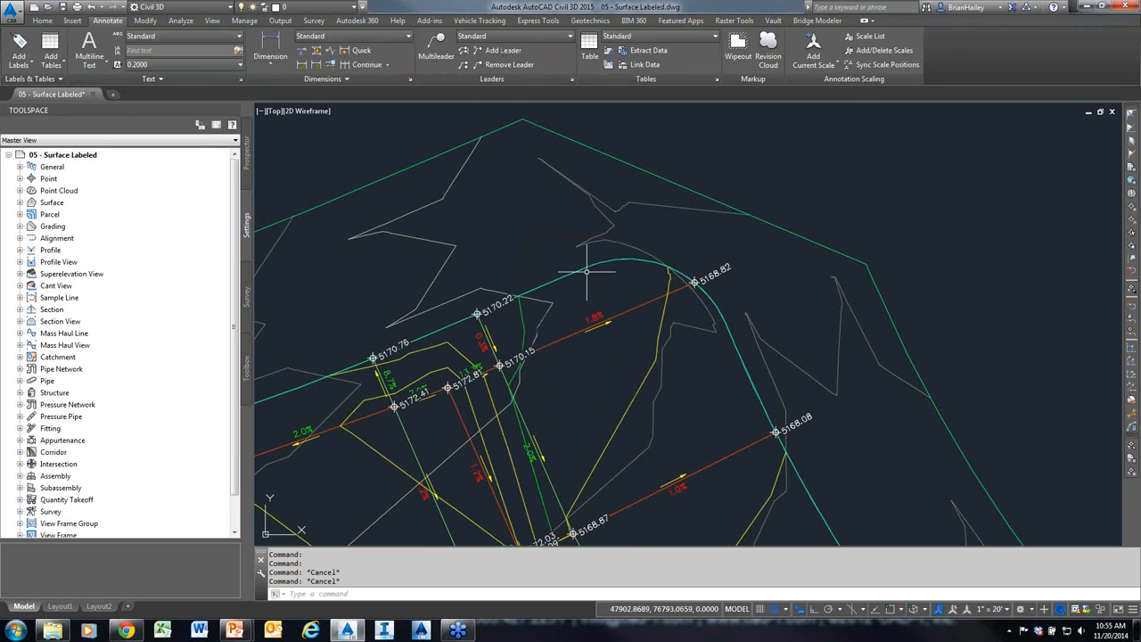
pyautogui.press('Escape')
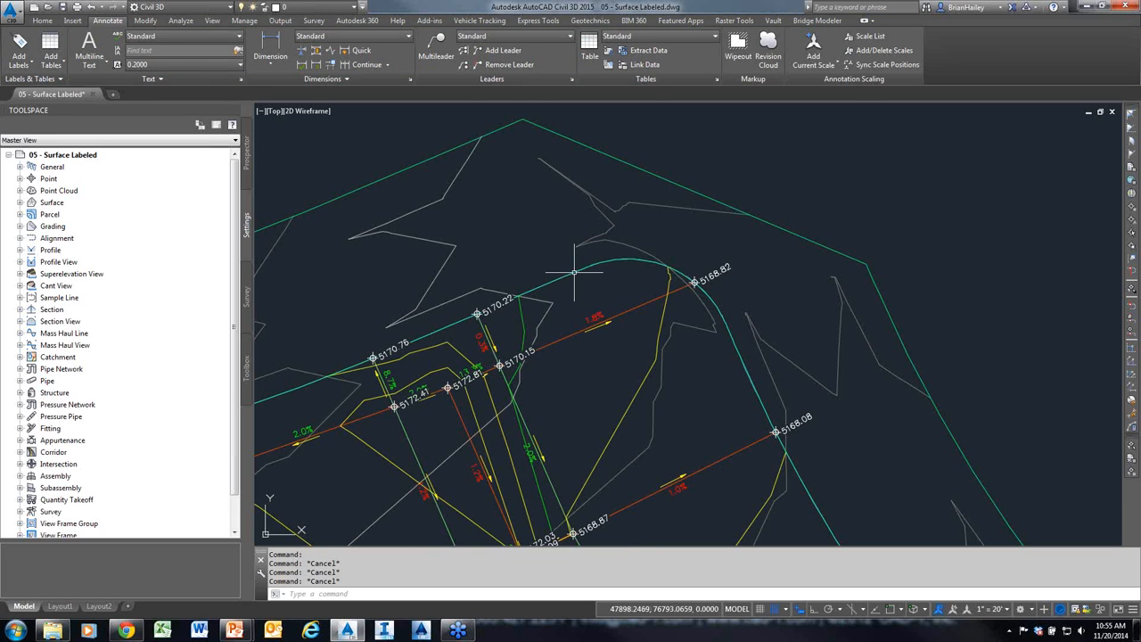
# Turn off Snap mode, test selecting the perimeter feature line near the rounded corner, and clear the selection
pyautogui.click(571, 287)
pyautogui.press('Escape')
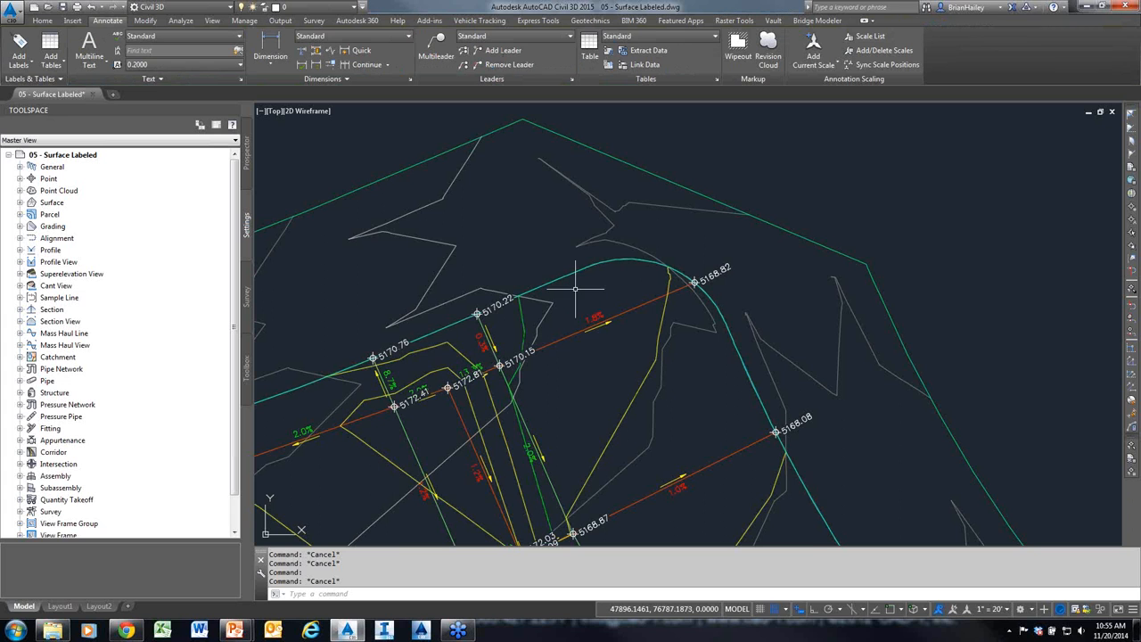
pyautogui.click(798, 610)
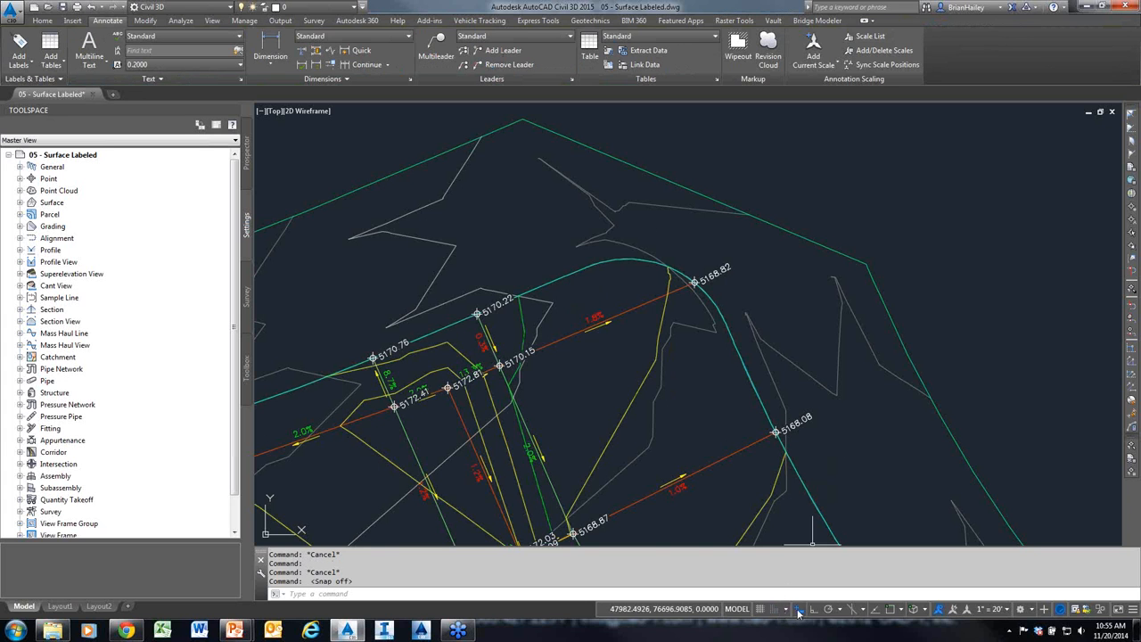
pyautogui.click(592, 265)
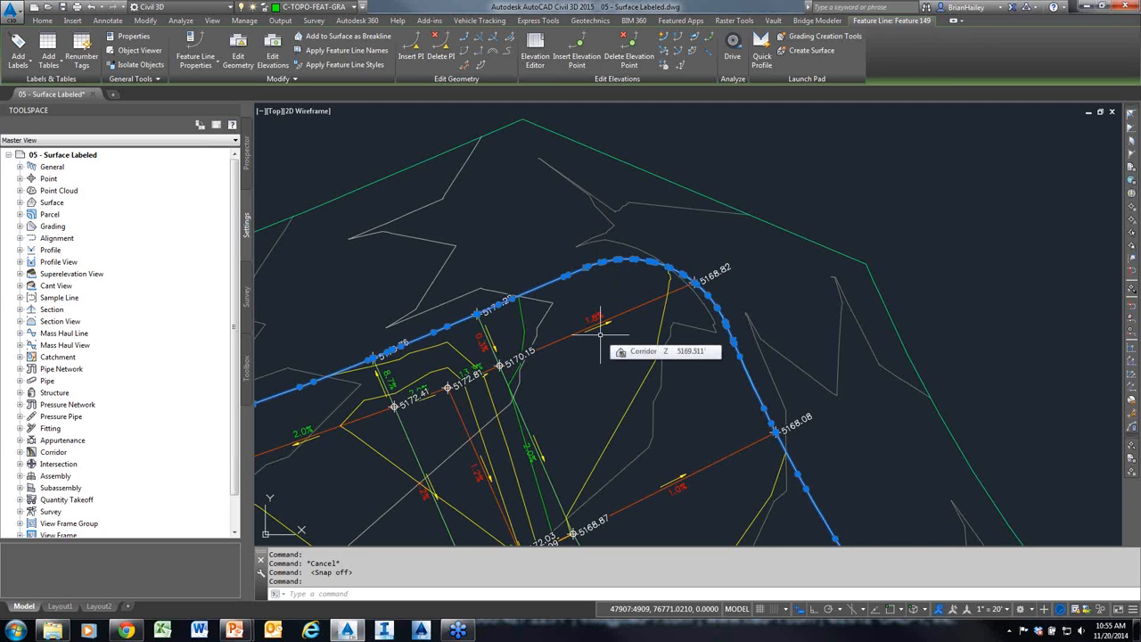
pyautogui.press('Escape')
pyautogui.press('Escape')
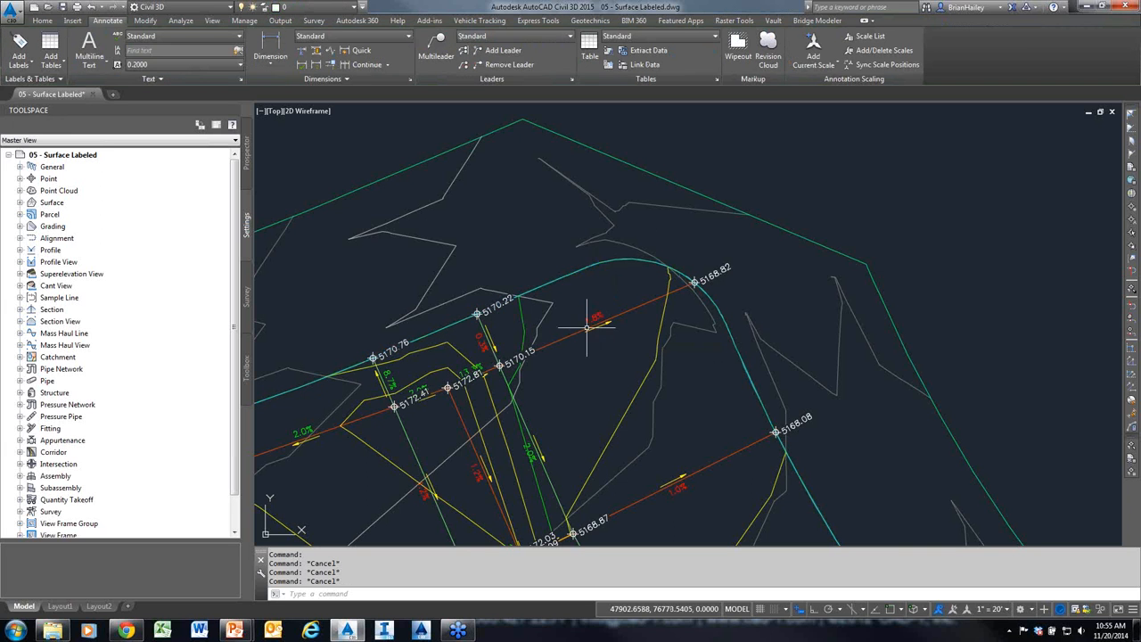
# Send the Block 12 surface to the back with the Draworder command's Back option
pyautogui.click(585, 268)
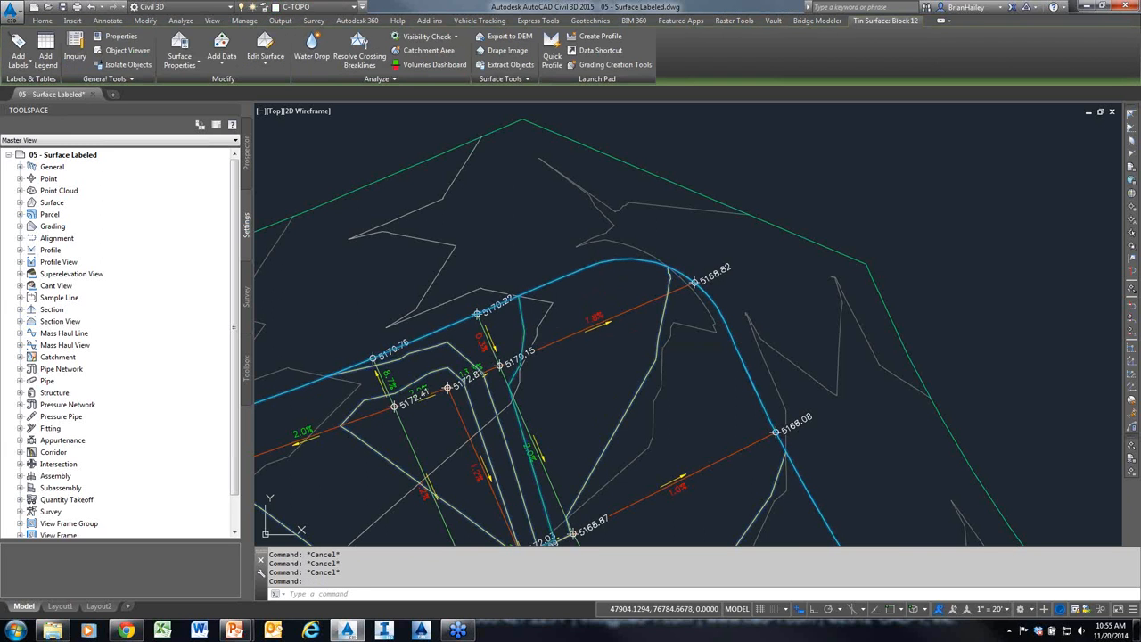
pyautogui.write('DR')
pyautogui.press('Return')
pyautogui.write('b')
pyautogui.press('Return')
# Offset the perimeter feature line 4/12 toward the outside of the site with an elevation difference of 0
pyautogui.click(581, 270)
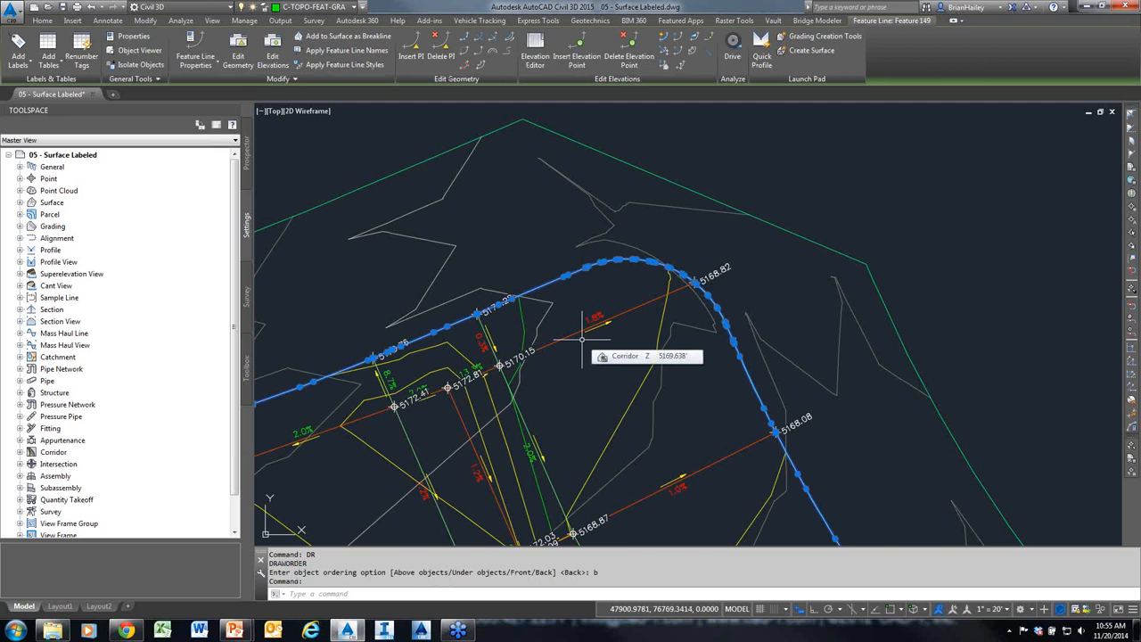
pyautogui.click(481, 68)
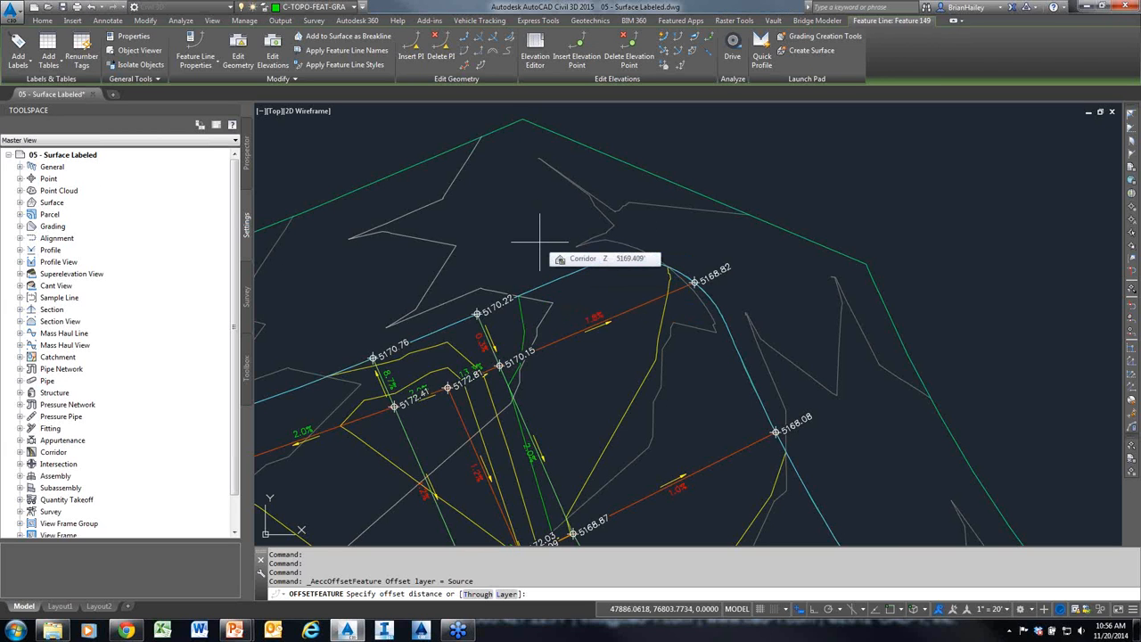
pyautogui.write('4/12,')
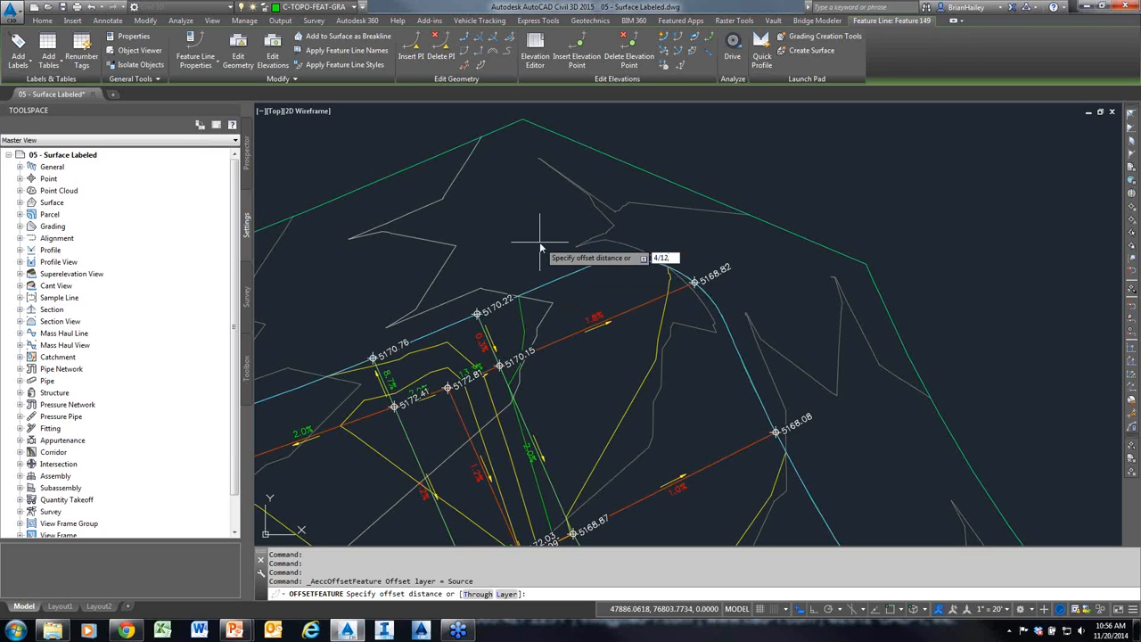
pyautogui.press('Return')
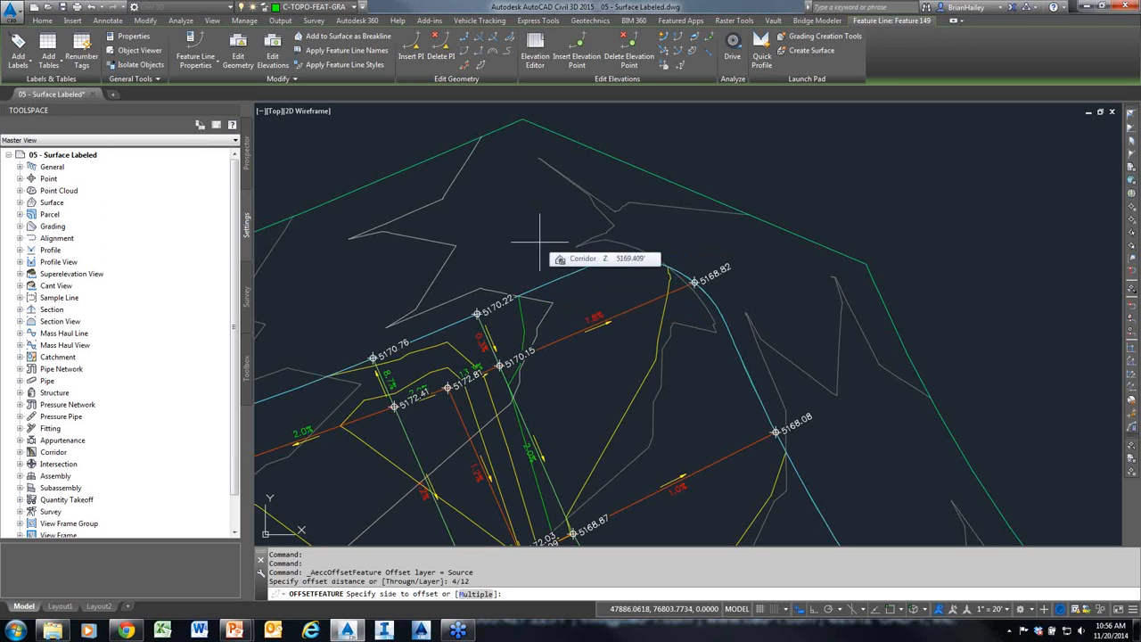
pyautogui.click(523, 236)
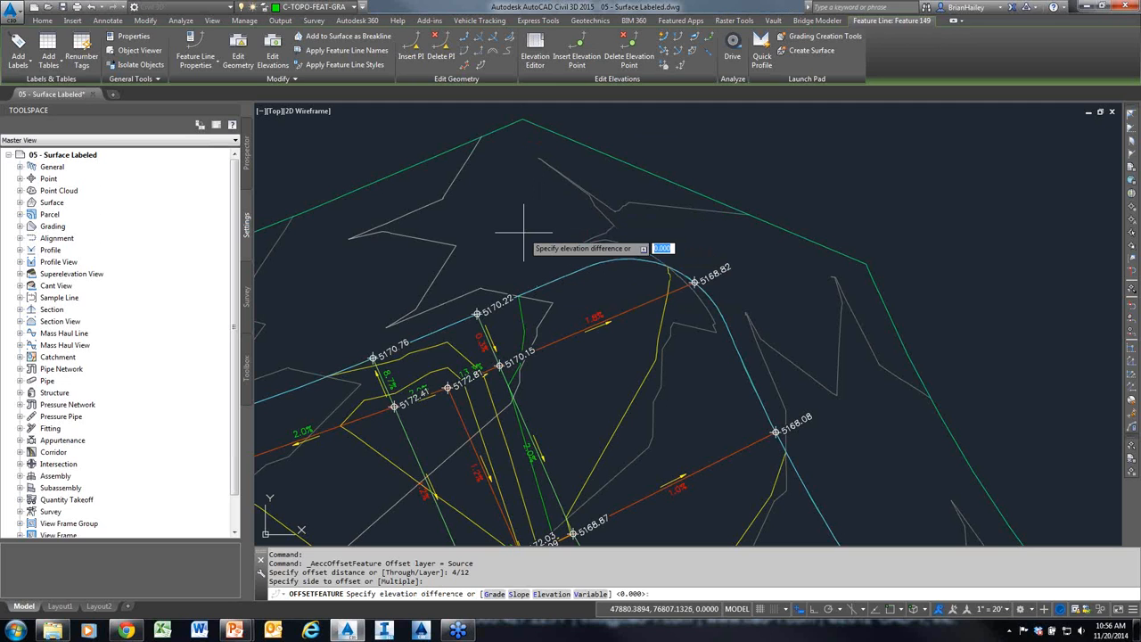
pyautogui.write('0')
pyautogui.press('Return')
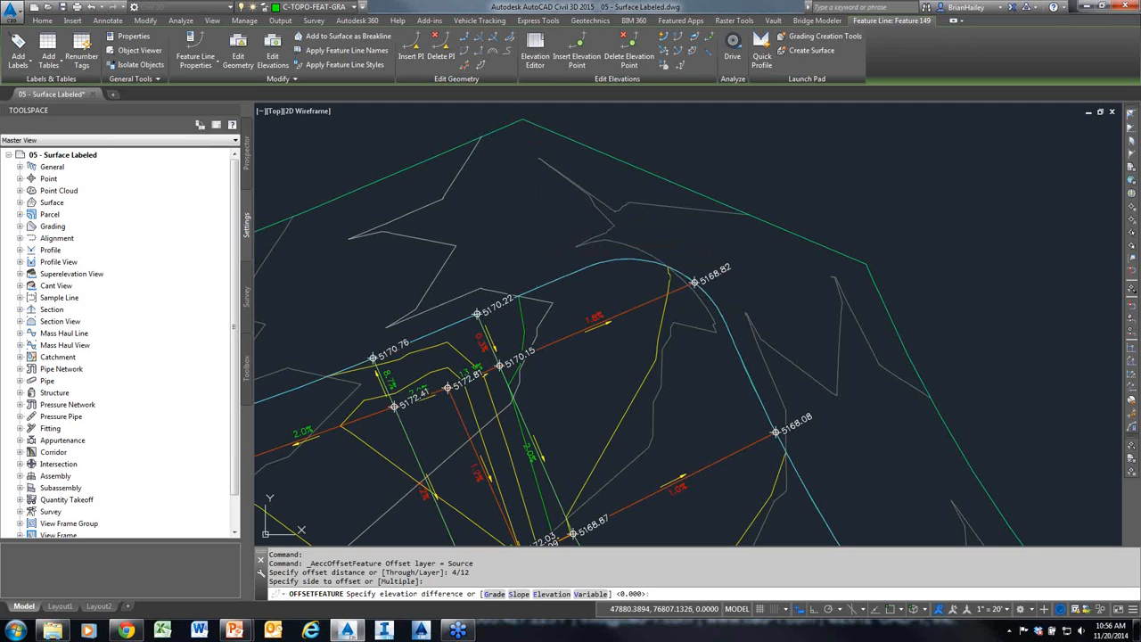
pyautogui.scroll(2, 668, 283)
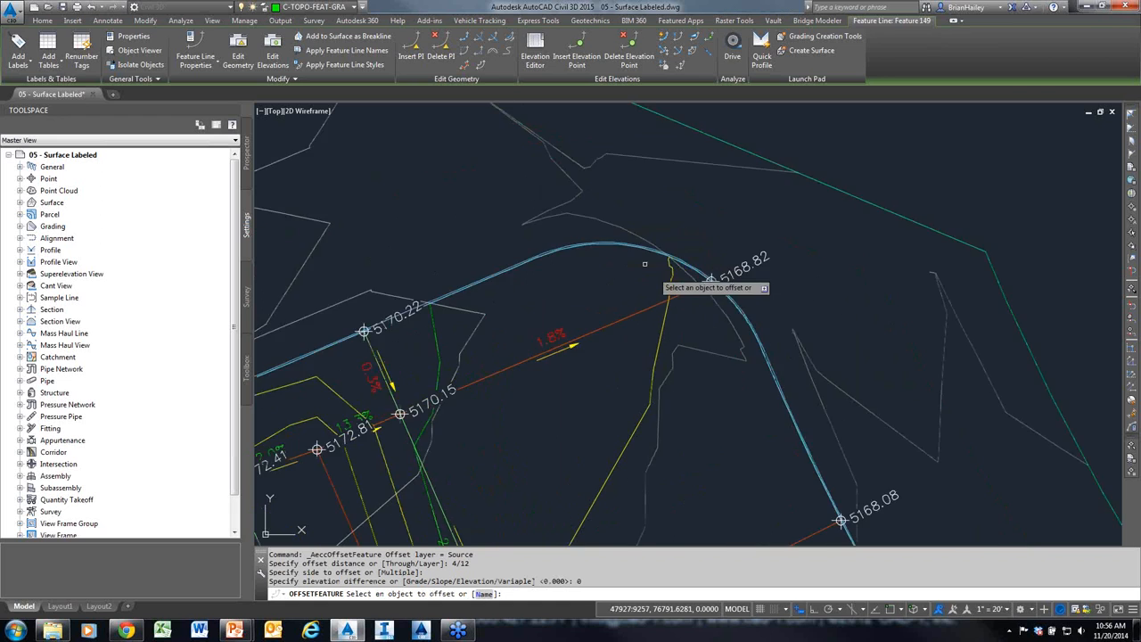
pyautogui.scroll(5, 645, 264)
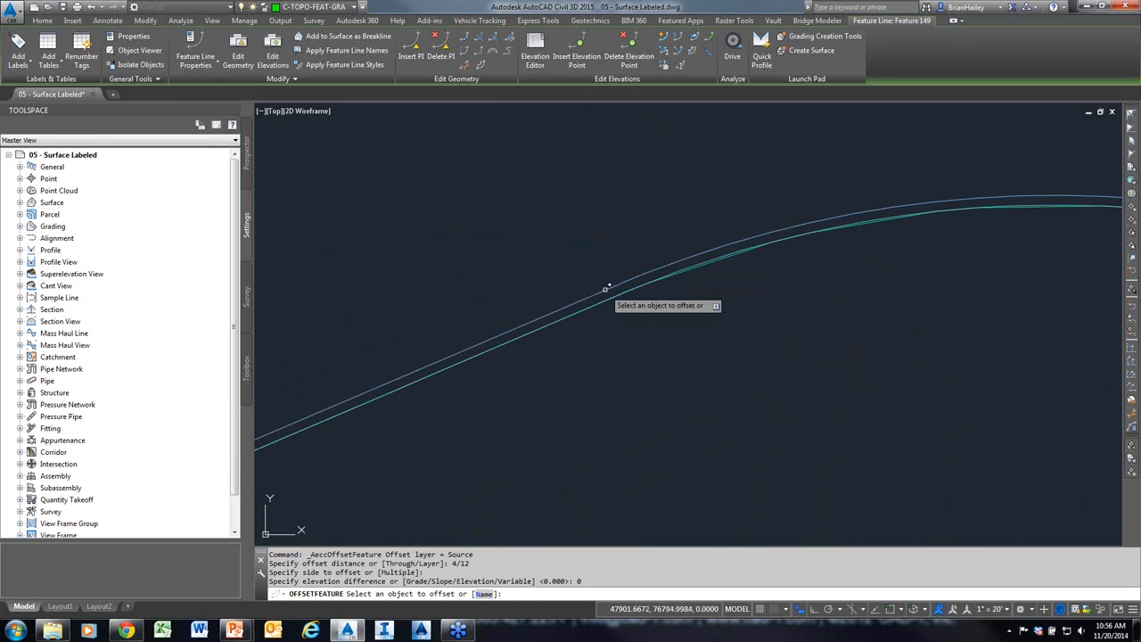
pyautogui.click(605, 288)
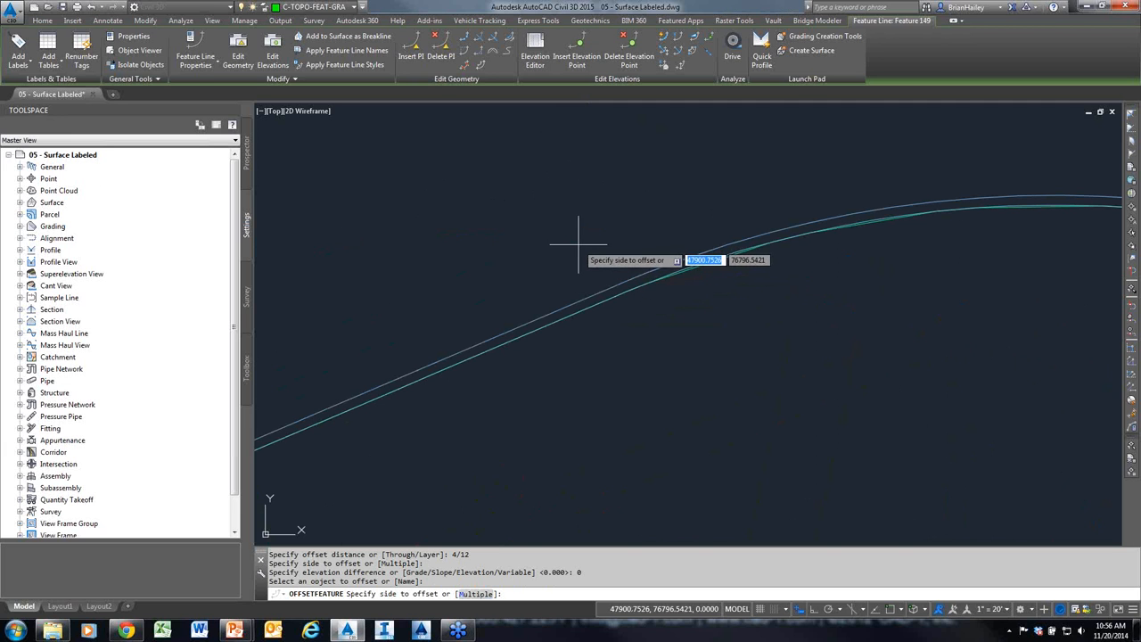
pyautogui.press('Escape')
pyautogui.press('Escape')
pyautogui.press('Escape')
pyautogui.press('Escape')
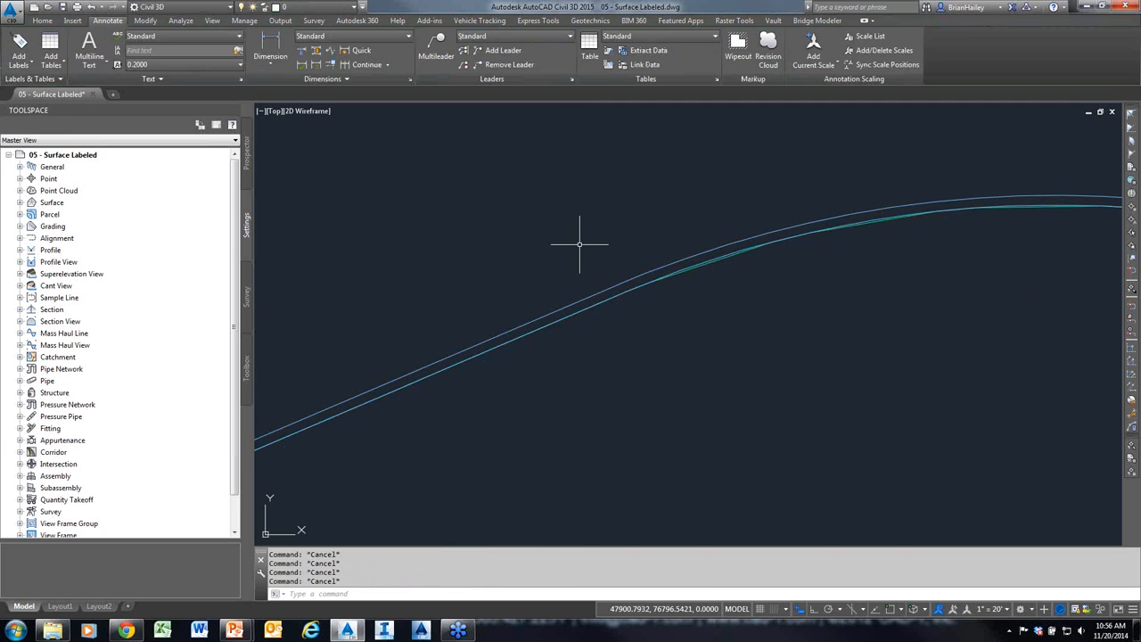
# Offset the previously offset perimeter feature line 2/12 toward the outside of the site with an elevation difference of -.5
pyautogui.press('Return')
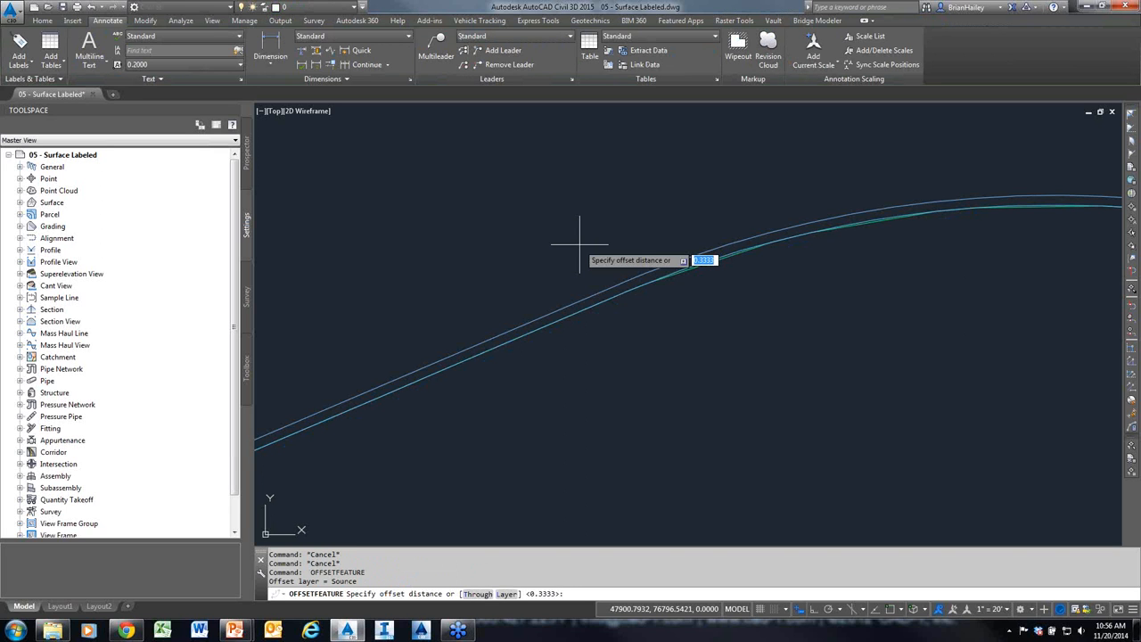
pyautogui.write("2/12'")
pyautogui.press('Return')
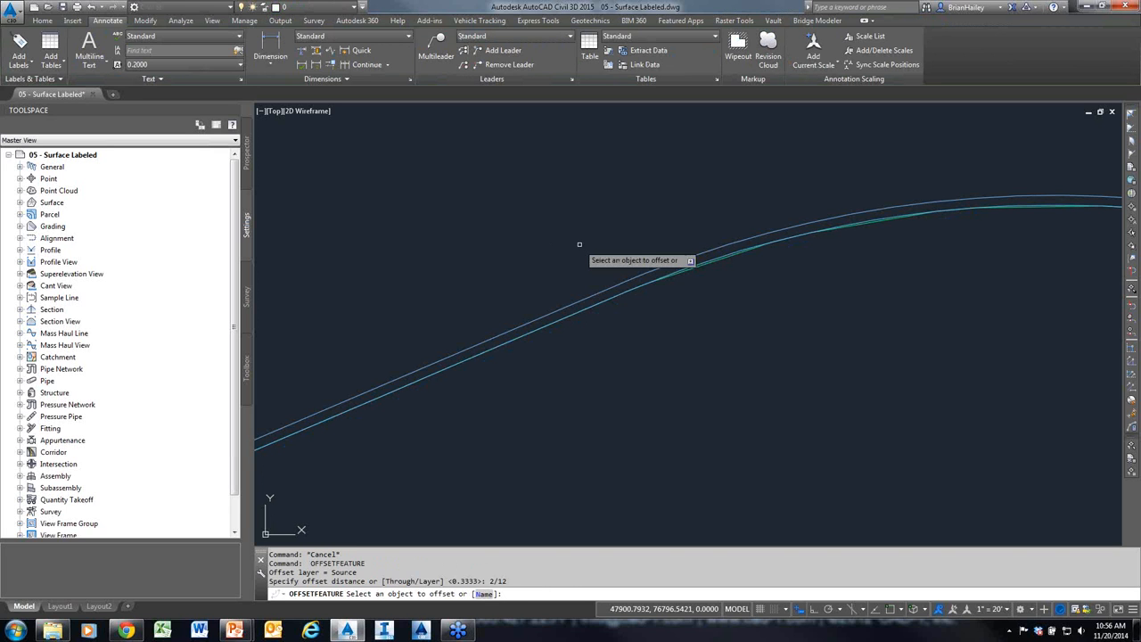
pyautogui.click(598, 293)
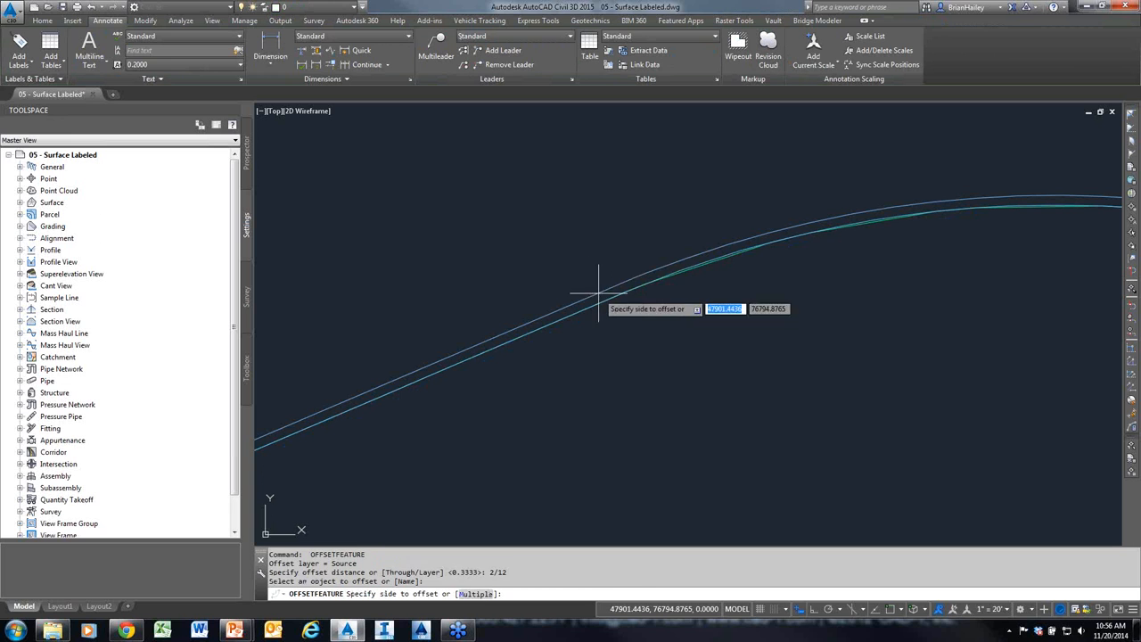
pyautogui.click(579, 247)
pyautogui.write('-.5')
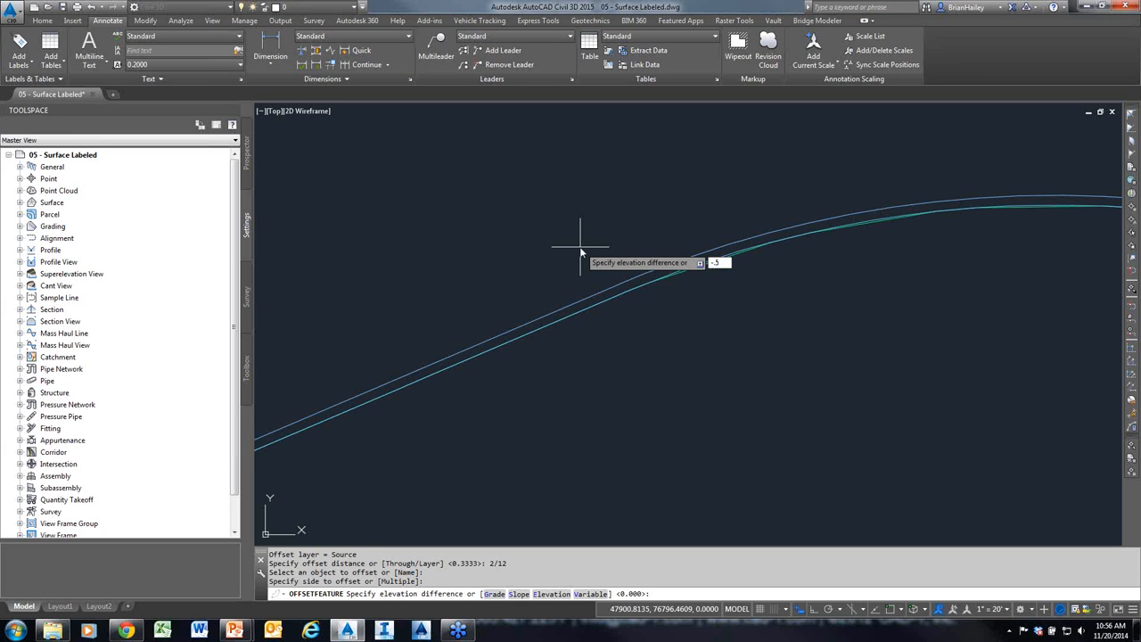
pyautogui.press('Return')
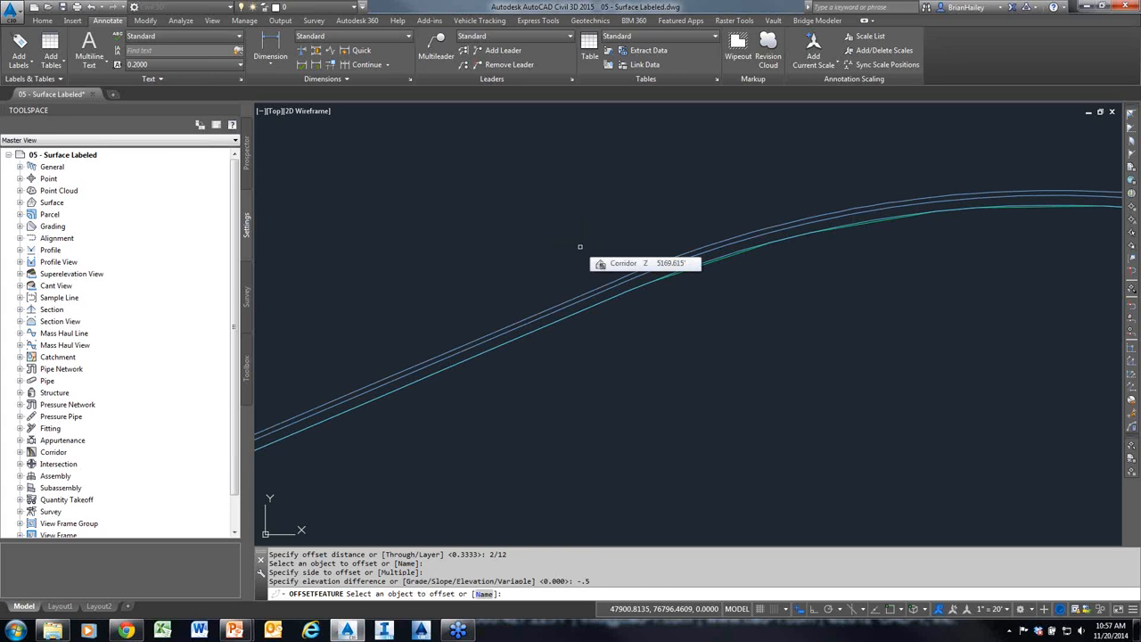
pyautogui.press('Escape')
# Offset the outermost feature line 2 feet toward the outside of the site with an elevation difference of 2/12
pyautogui.press('Return')
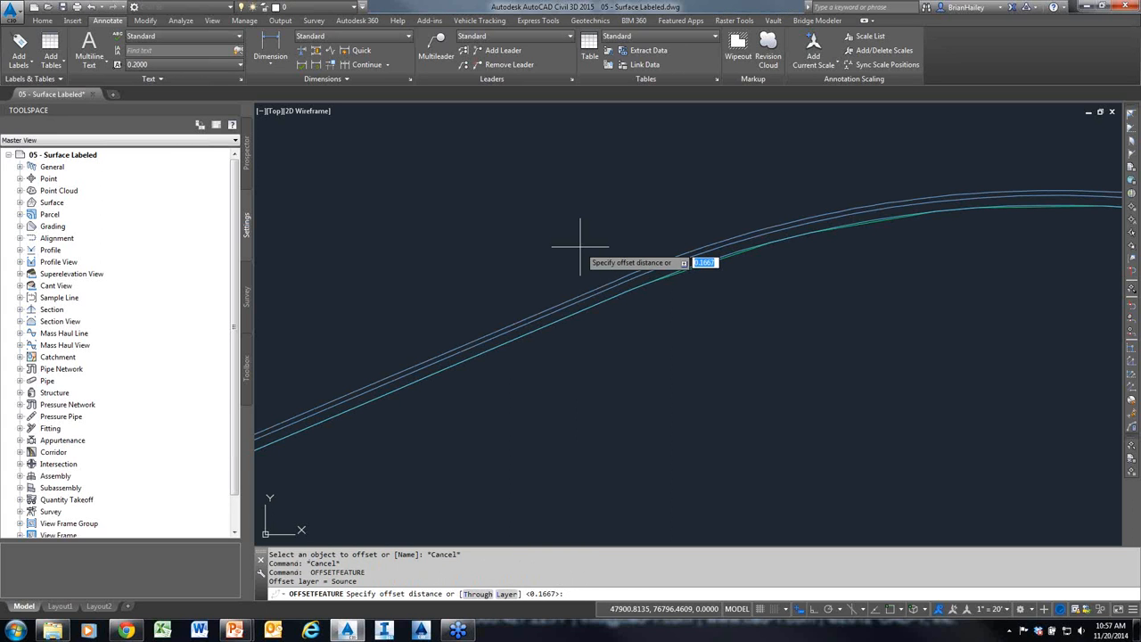
pyautogui.write('2')
pyautogui.press('Return')
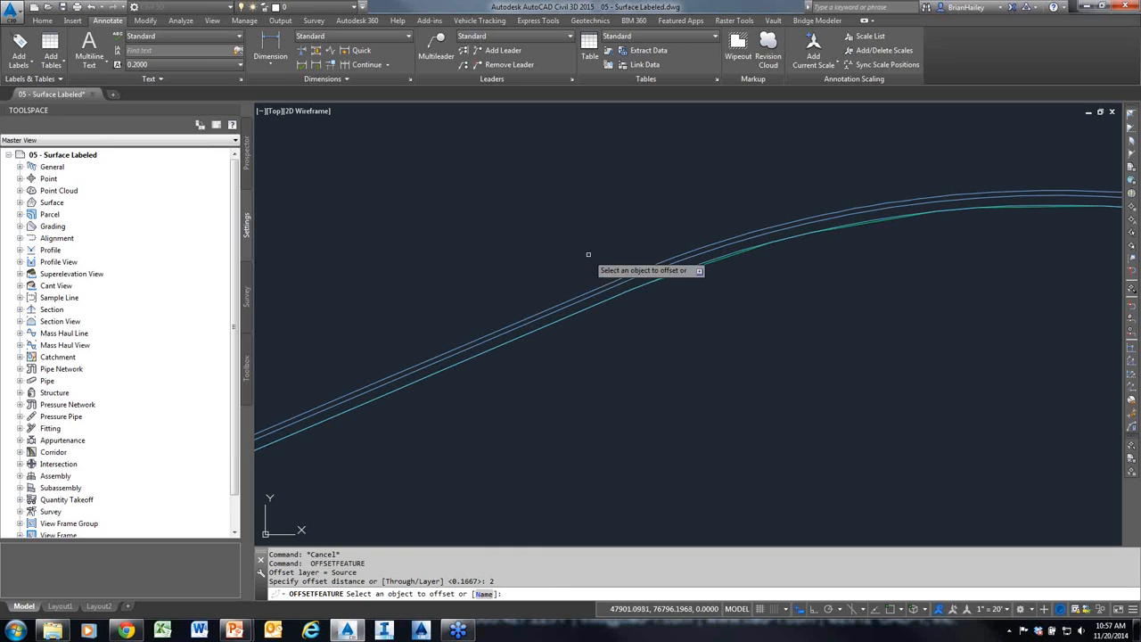
pyautogui.click(601, 284)
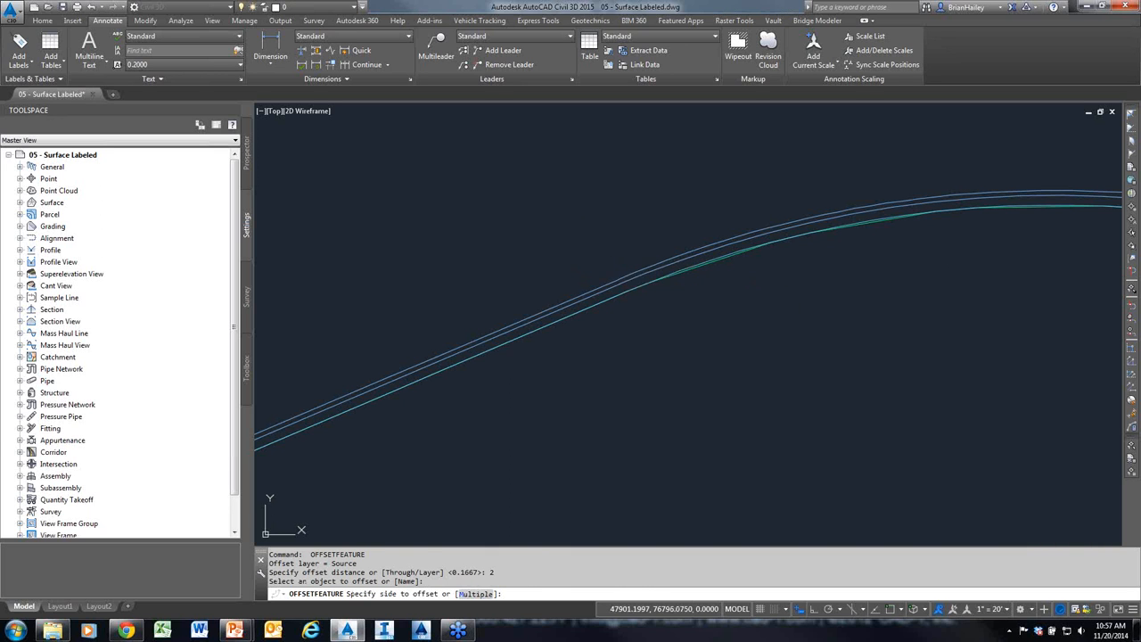
pyautogui.click(591, 259)
pyautogui.write('2/12')
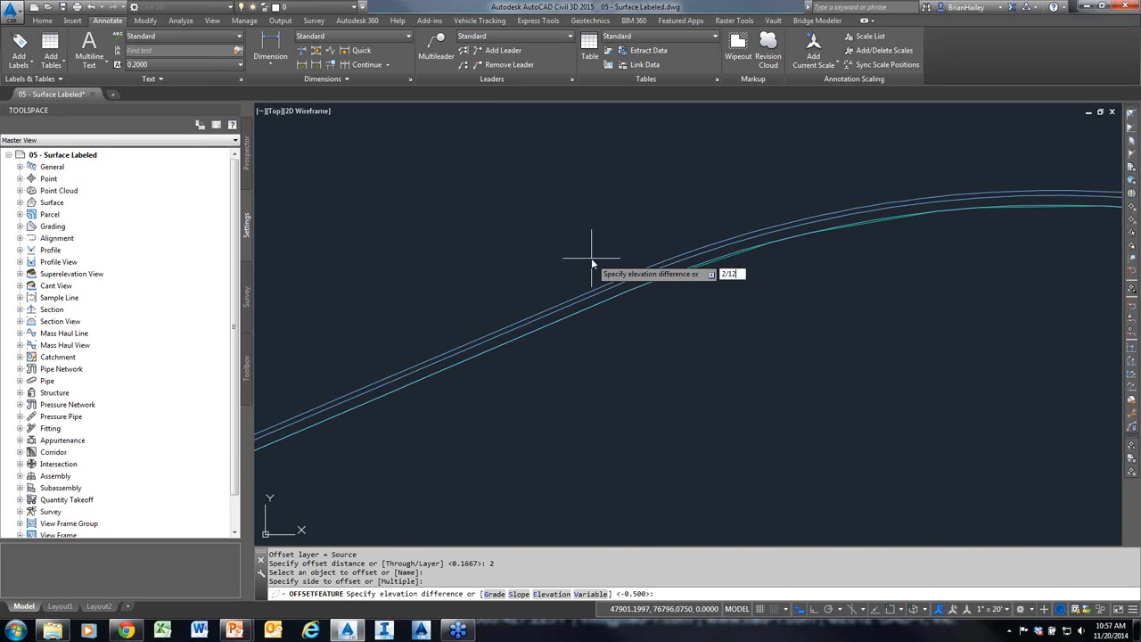
pyautogui.press('Return')
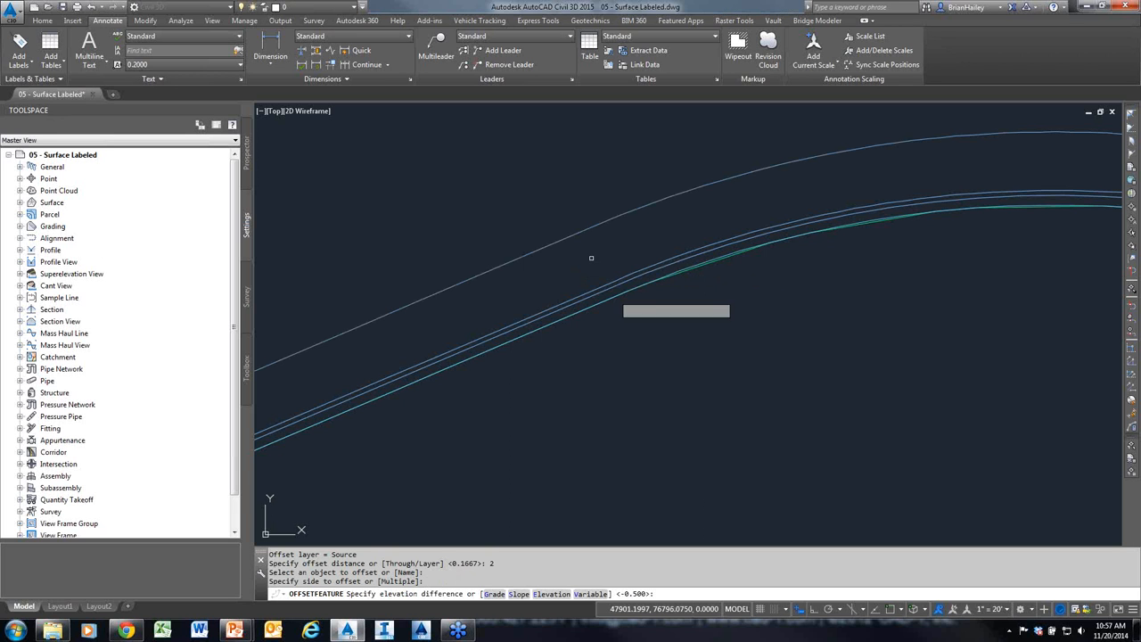
pyautogui.press('Escape')
# Add the three offset feature lines to the Block 12 surface as standard breaklines with a mid-ordinate distance of 0.1, and clear the selection
pyautogui.click(609, 283)
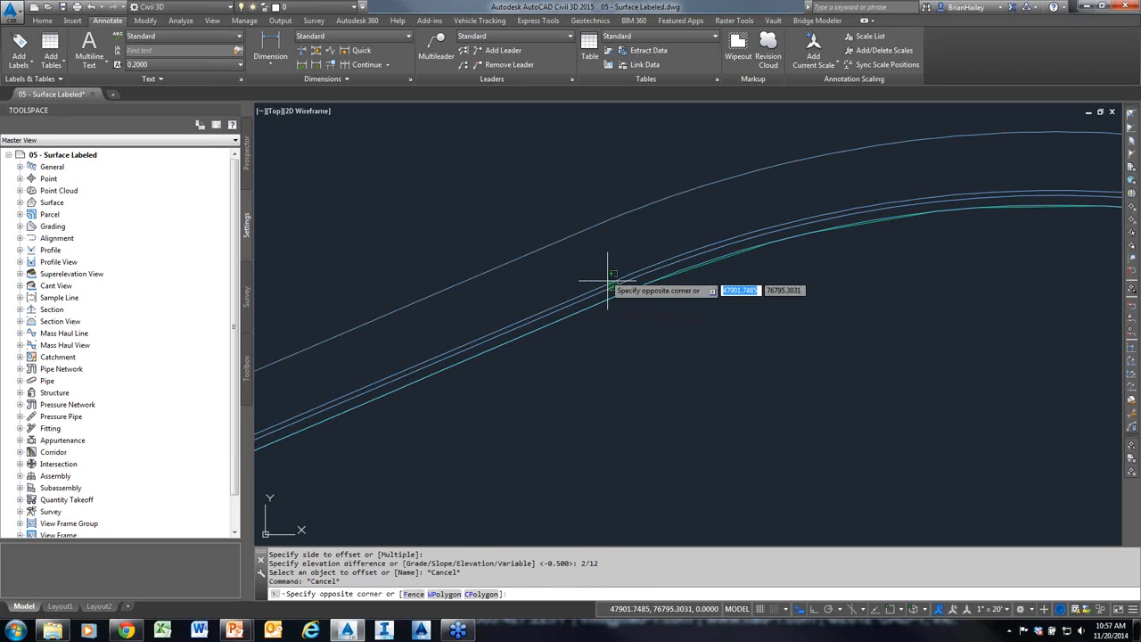
pyautogui.click(557, 226)
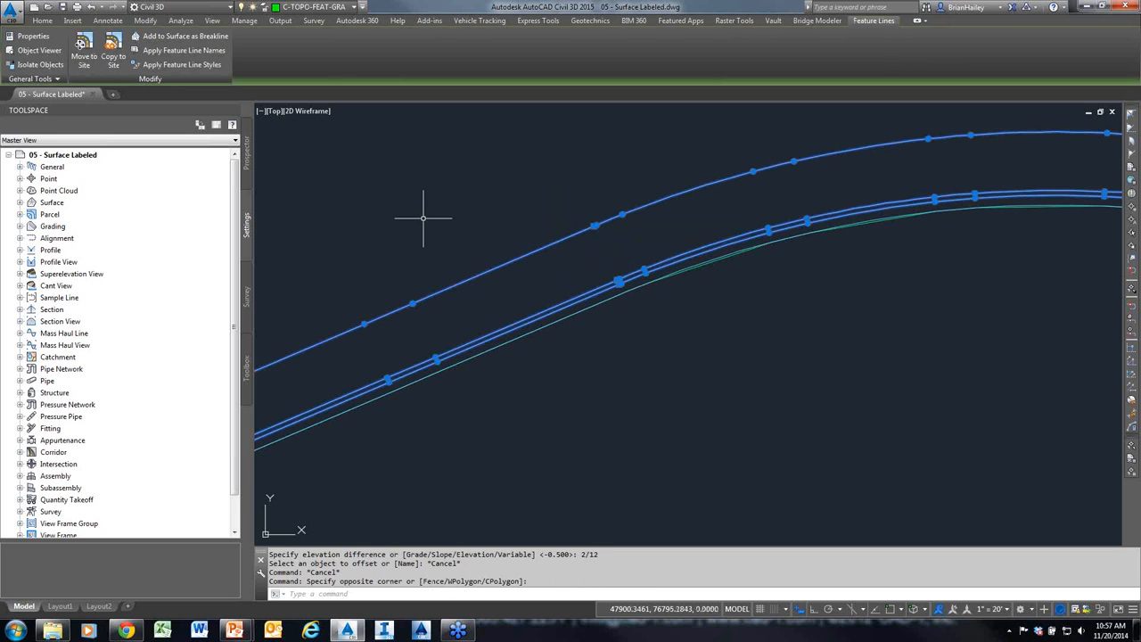
pyautogui.click(198, 39)
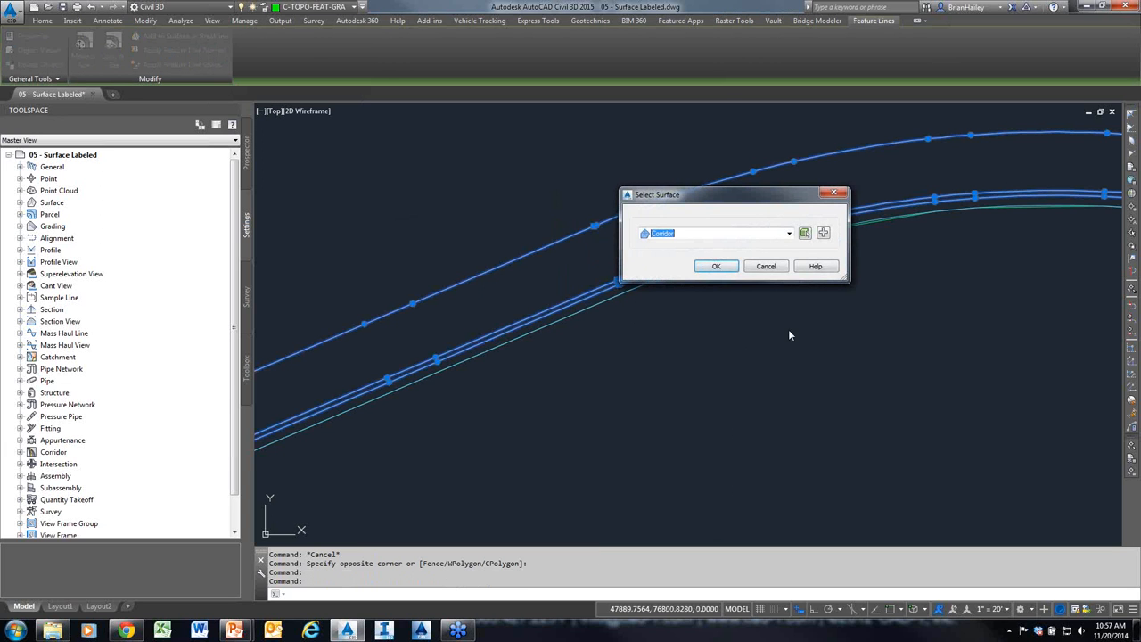
pyautogui.click(789, 233)
pyautogui.click(665, 244)
pyautogui.click(716, 265)
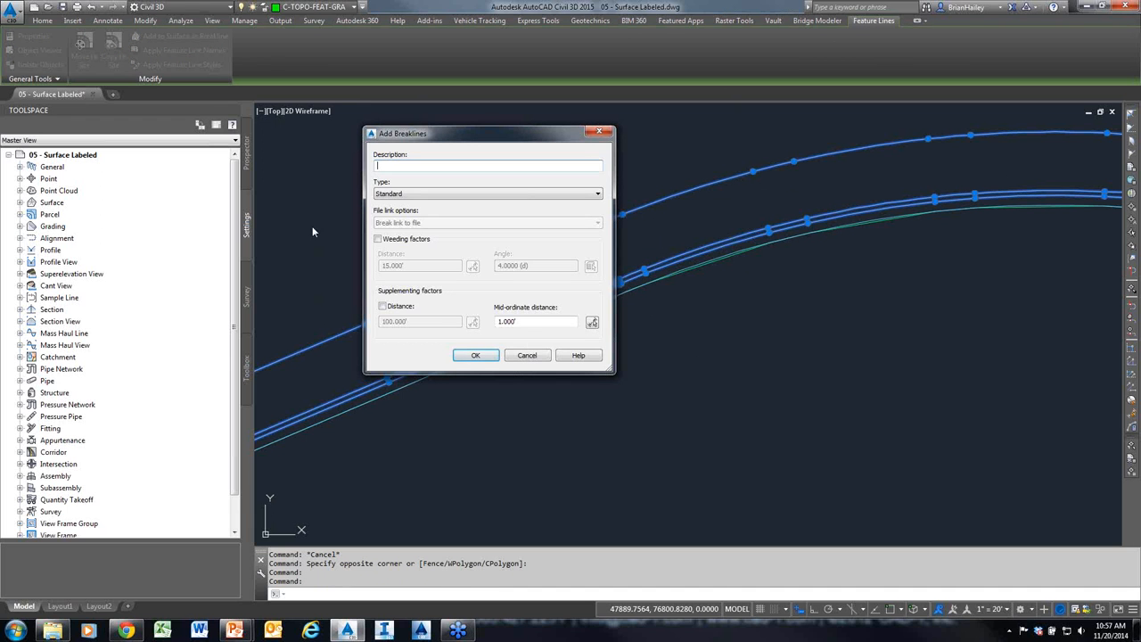
pyautogui.doubleClick(535, 321)
pyautogui.write('.1')
pyautogui.click(476, 355)
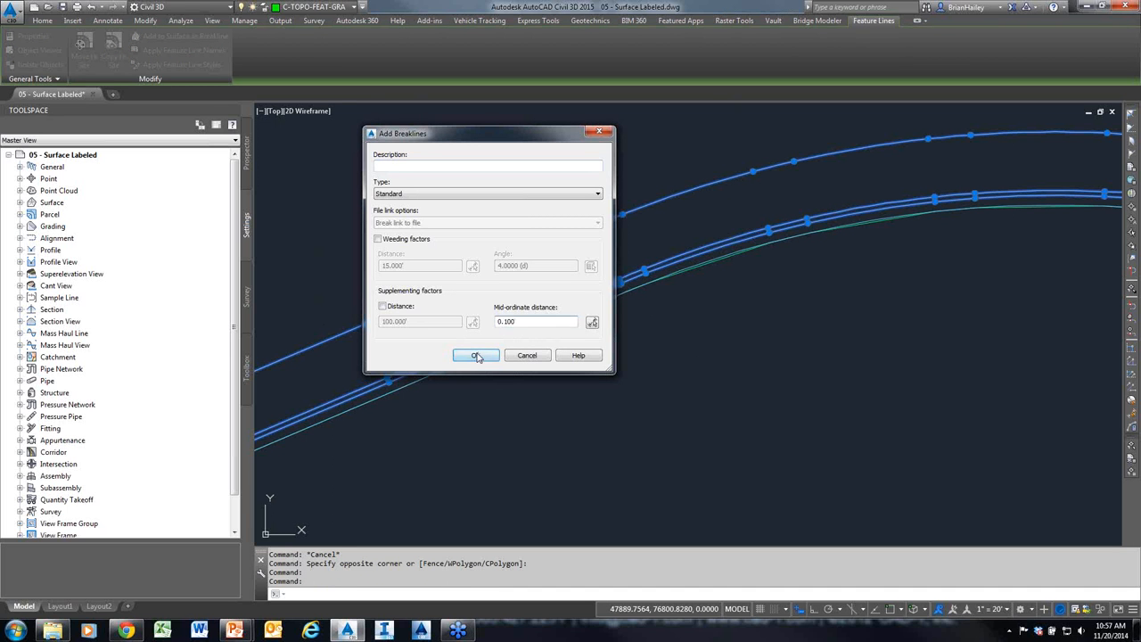
pyautogui.press('Escape')
pyautogui.press('Escape')
pyautogui.press('Escape')
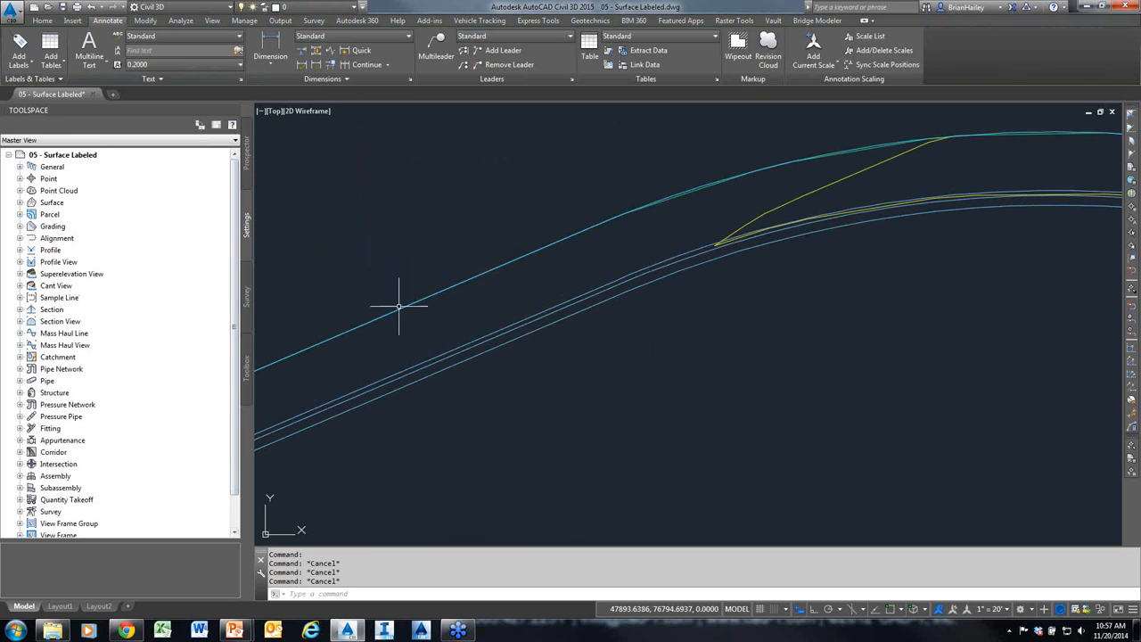
# Delete the outer boundary from the Block 12 surface definition
pyautogui.click(247, 164)
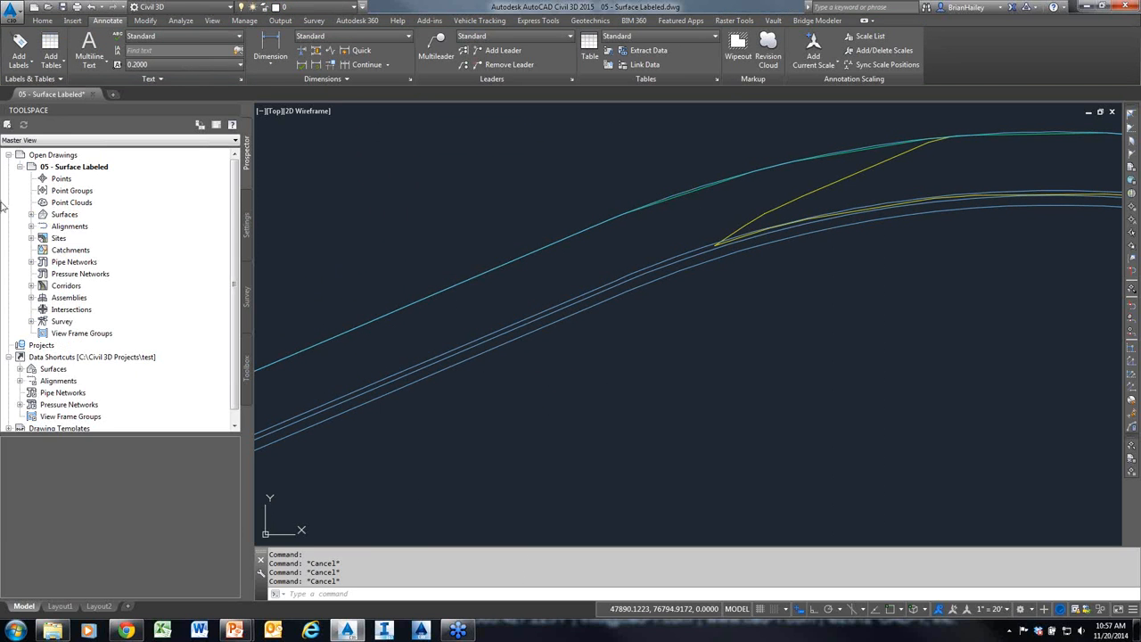
pyautogui.click(31, 215)
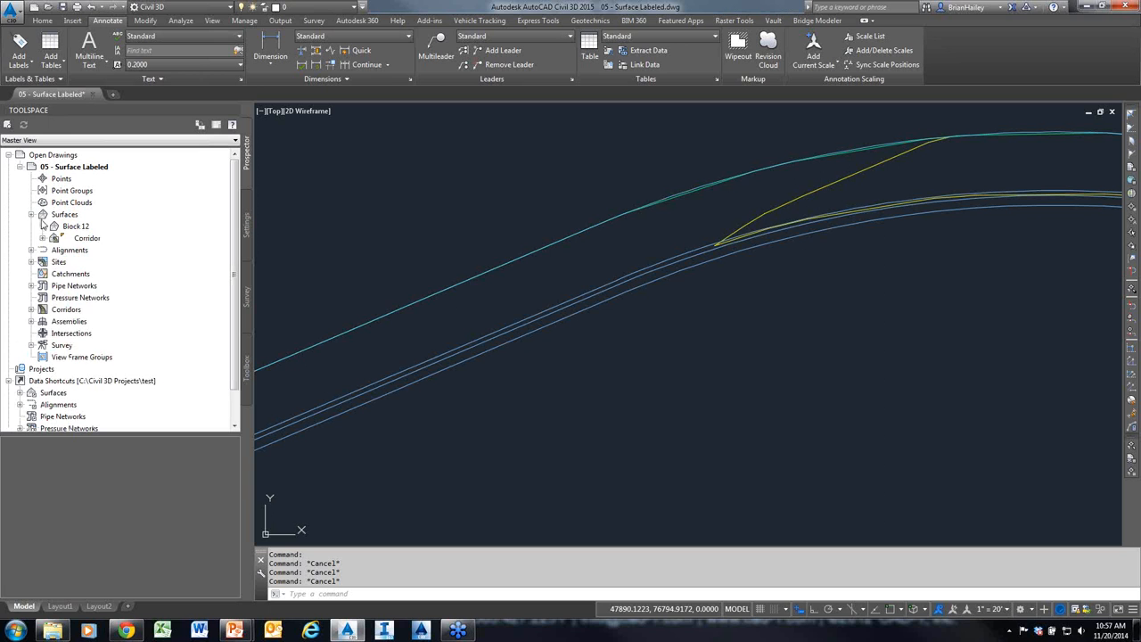
pyautogui.click(42, 226)
pyautogui.click(53, 262)
pyautogui.click(101, 275)
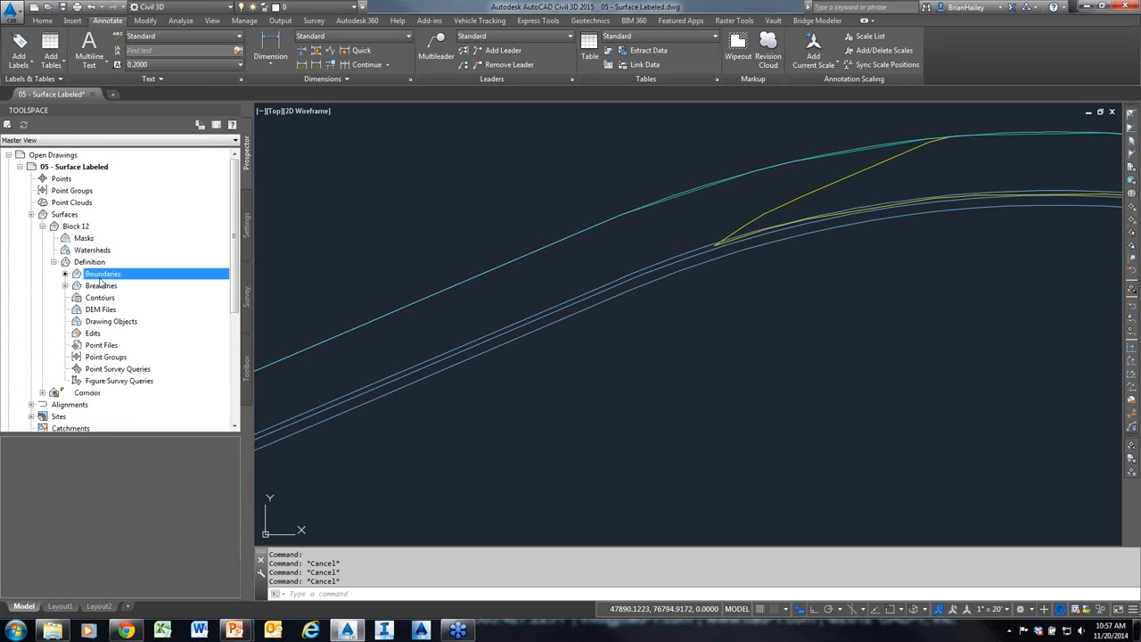
pyautogui.rightClick(33, 459)
pyautogui.click(72, 498)
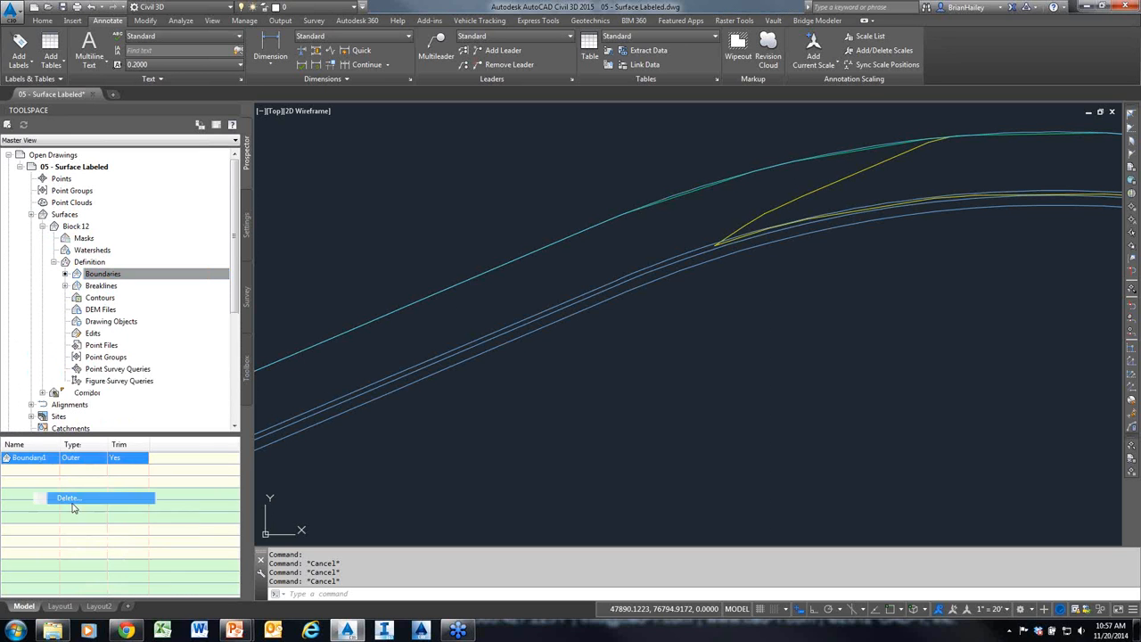
pyautogui.click(621, 344)
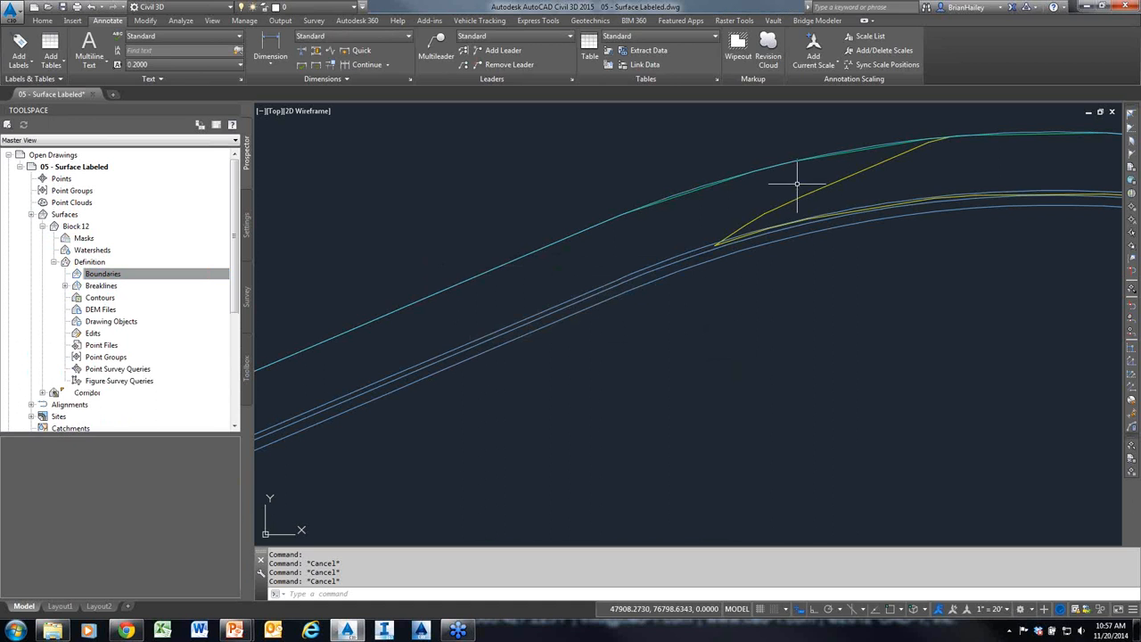
# Inspect the Block 12 surface in the Object Viewer, examining the curb edge around the rounded corner in 3D, and close the viewer
pyautogui.click(797, 185)
pyautogui.rightClick(585, 141)
pyautogui.click(611, 302)
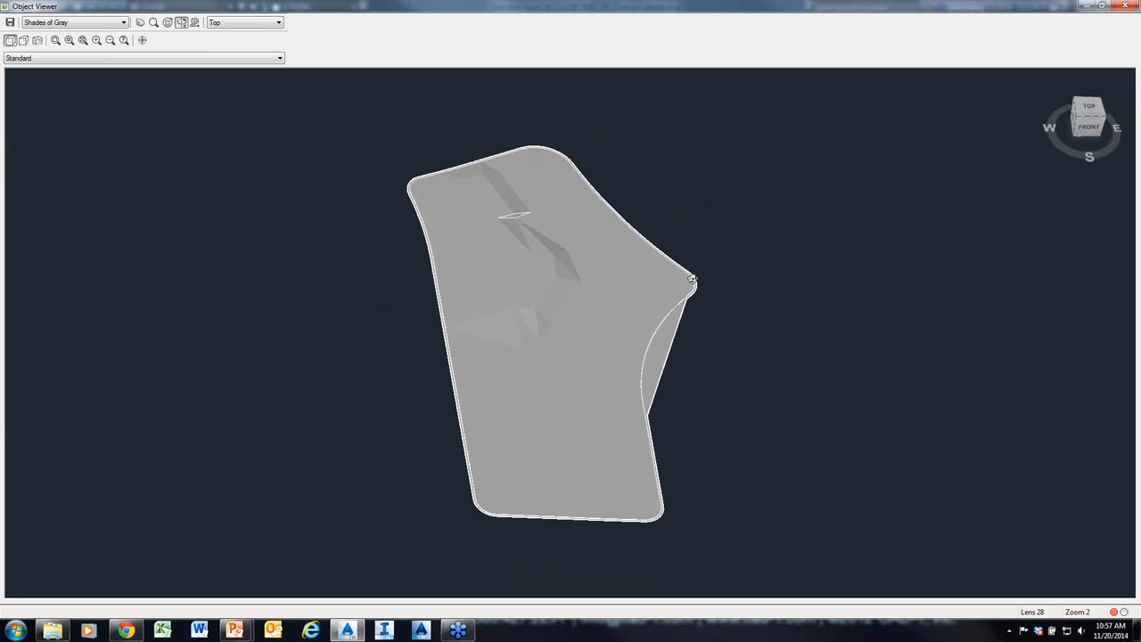
pyautogui.scroll(5, 691, 260)
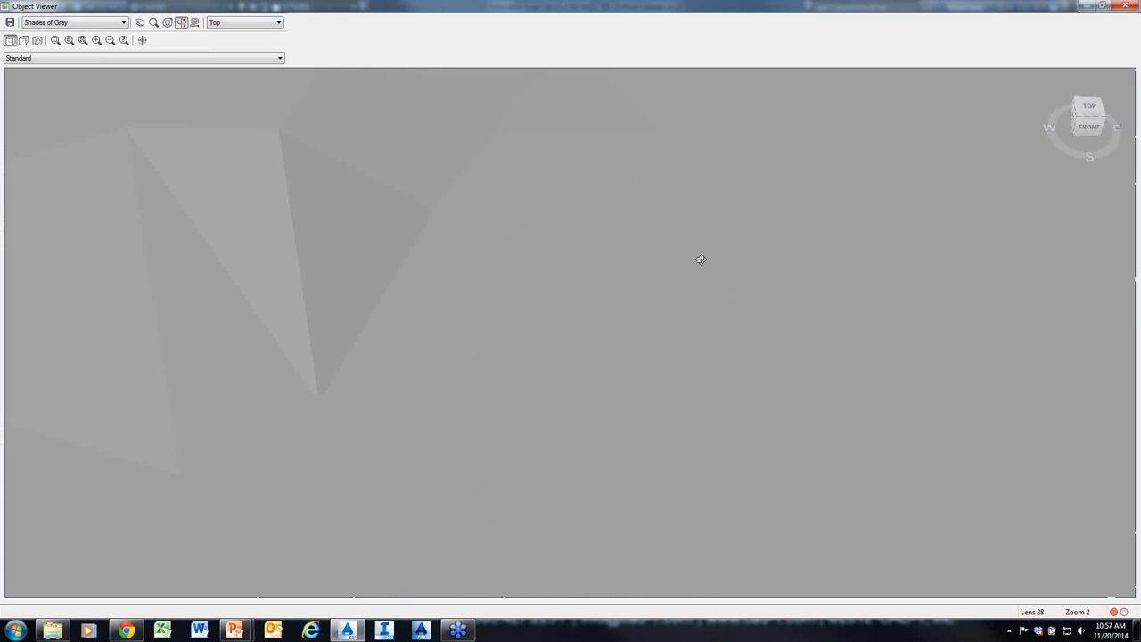
pyautogui.moveTo(701, 260); pyautogui.dragTo(349, 377, button='middle')
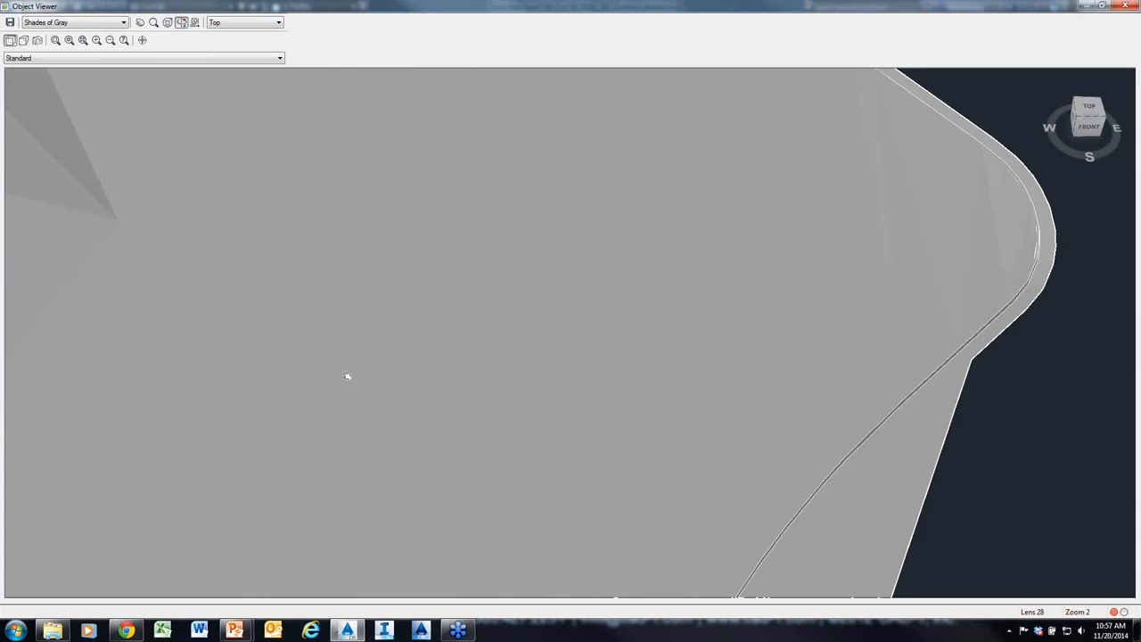
pyautogui.moveTo(704, 305); pyautogui.dragTo(647, 318)
pyautogui.moveTo(724, 241); pyautogui.dragTo(772, 279, button='middle')
pyautogui.moveTo(772, 278); pyautogui.dragTo(588, 468)
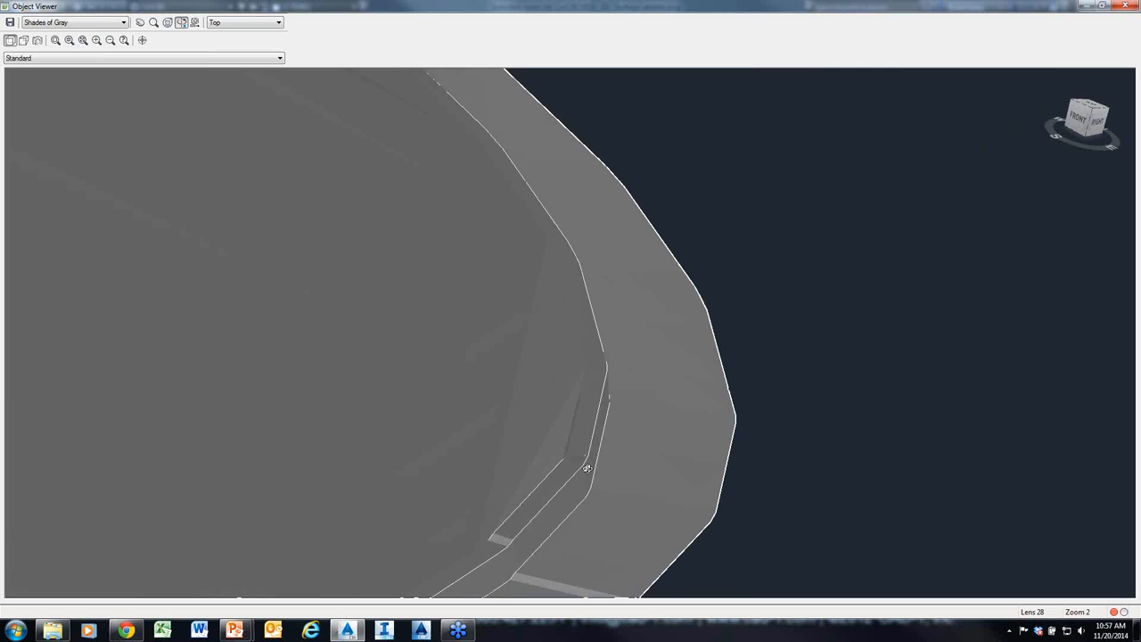
pyautogui.press('Escape')
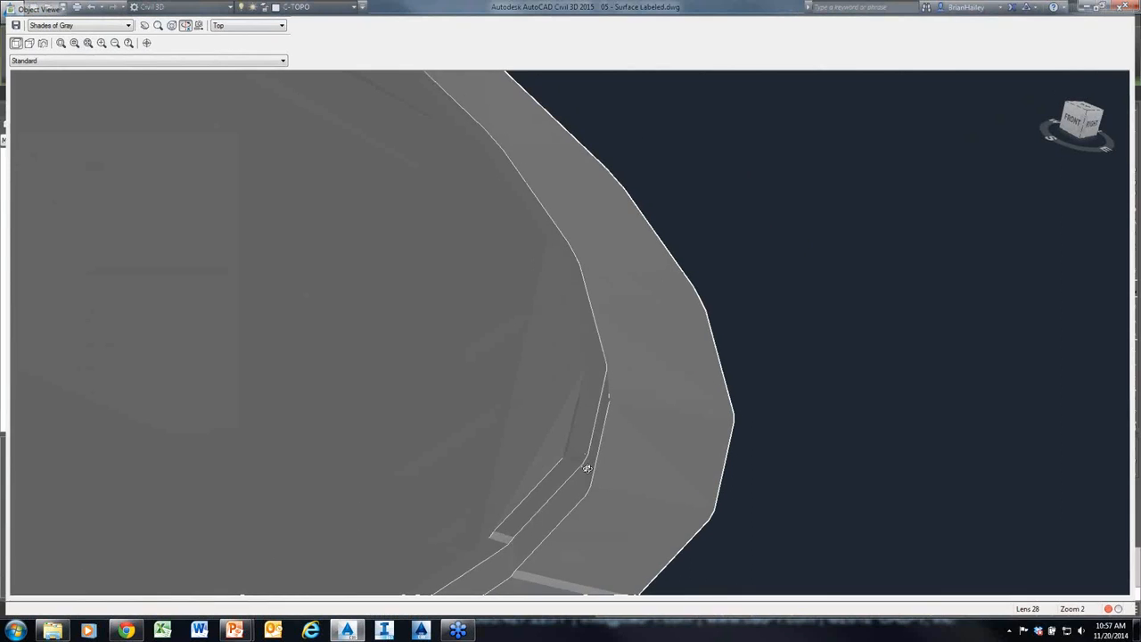
# Show the CAD-1 social media slide in PowerPoint and return to the Civil 3D drawing
pyautogui.hotkey('alt', 'Tab')
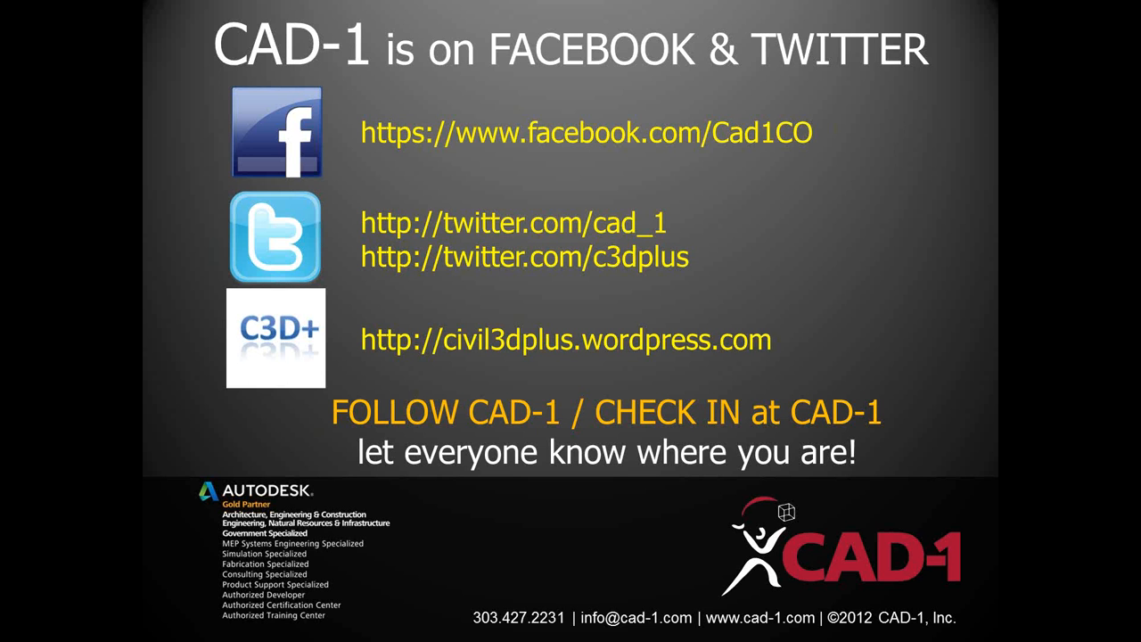
pyautogui.hotkey('alt', 'Tab')
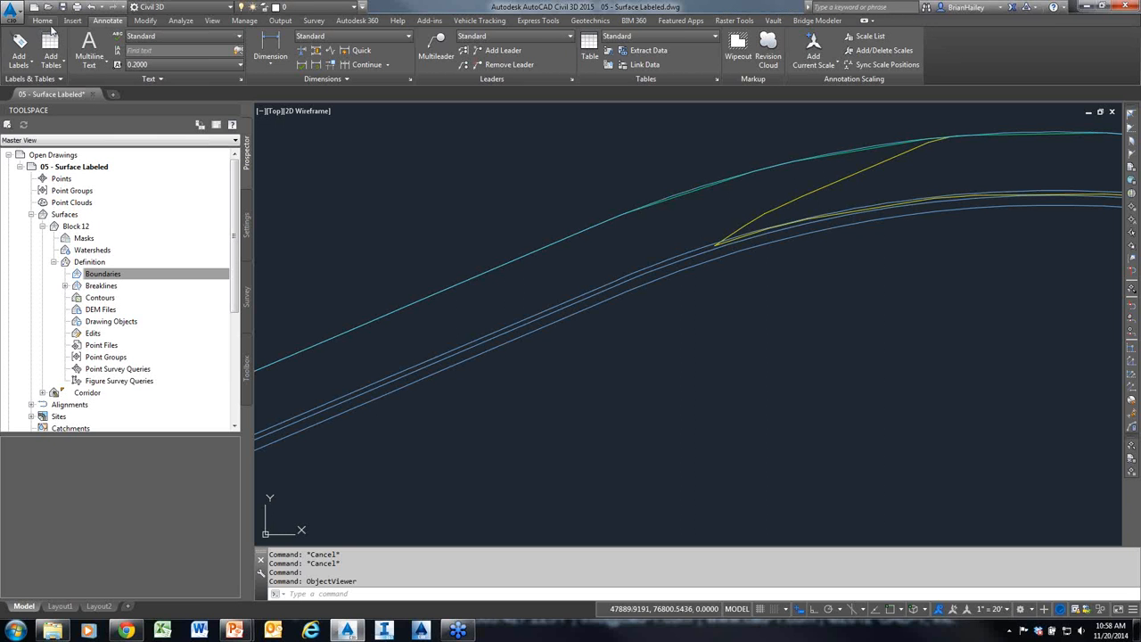
# Review the available feature line creation commands, including Create Feature Lines from Alignment, and leave without starting one
pyautogui.click(45, 20)
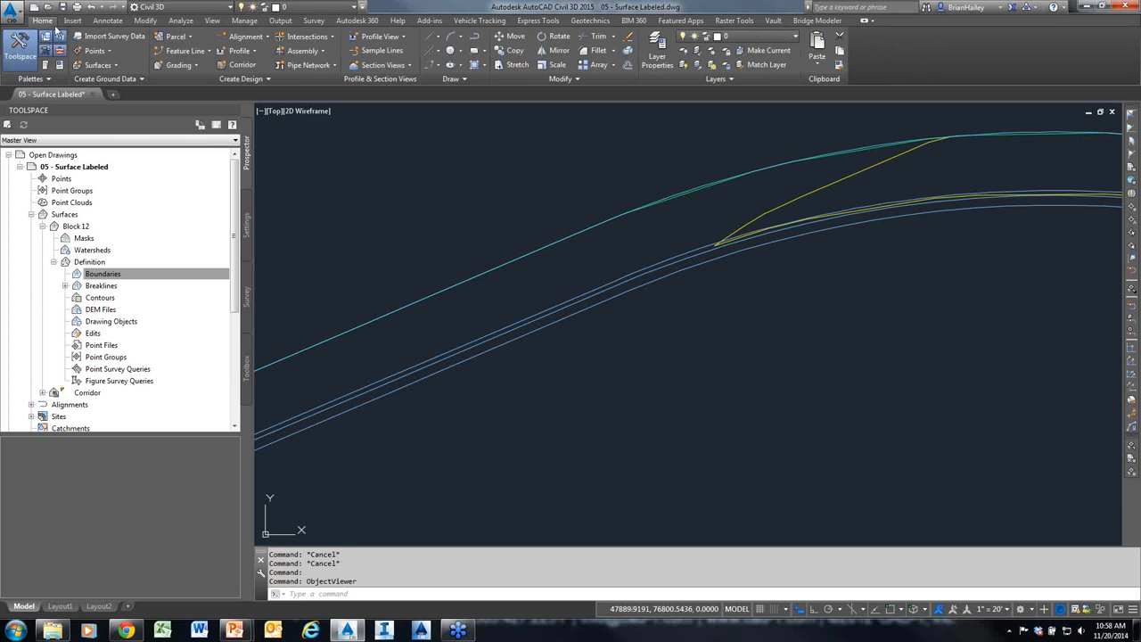
pyautogui.click(174, 52)
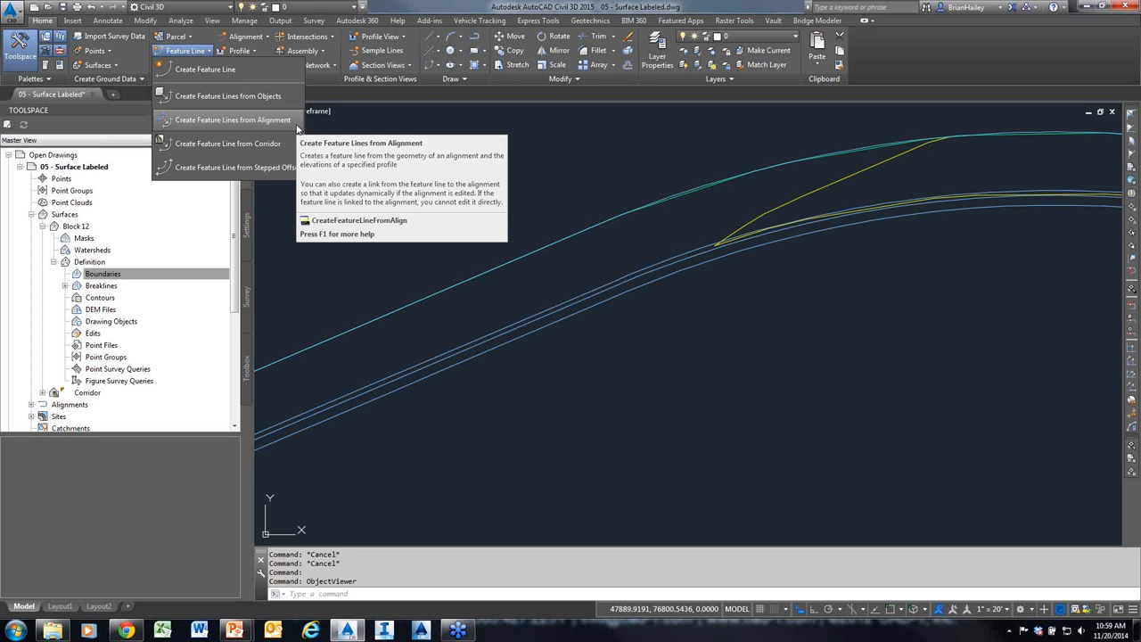
pyautogui.click(631, 239)
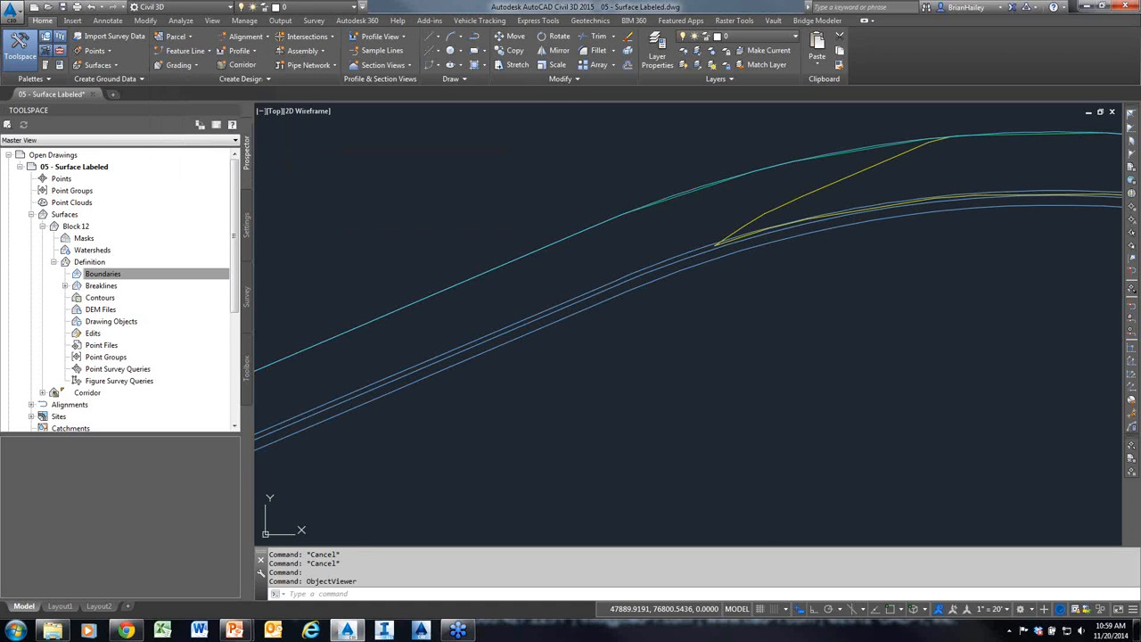
# Select the middle perimeter feature line to show its editing tools, and switch to the PowerPoint slide show
pyautogui.click(676, 259)
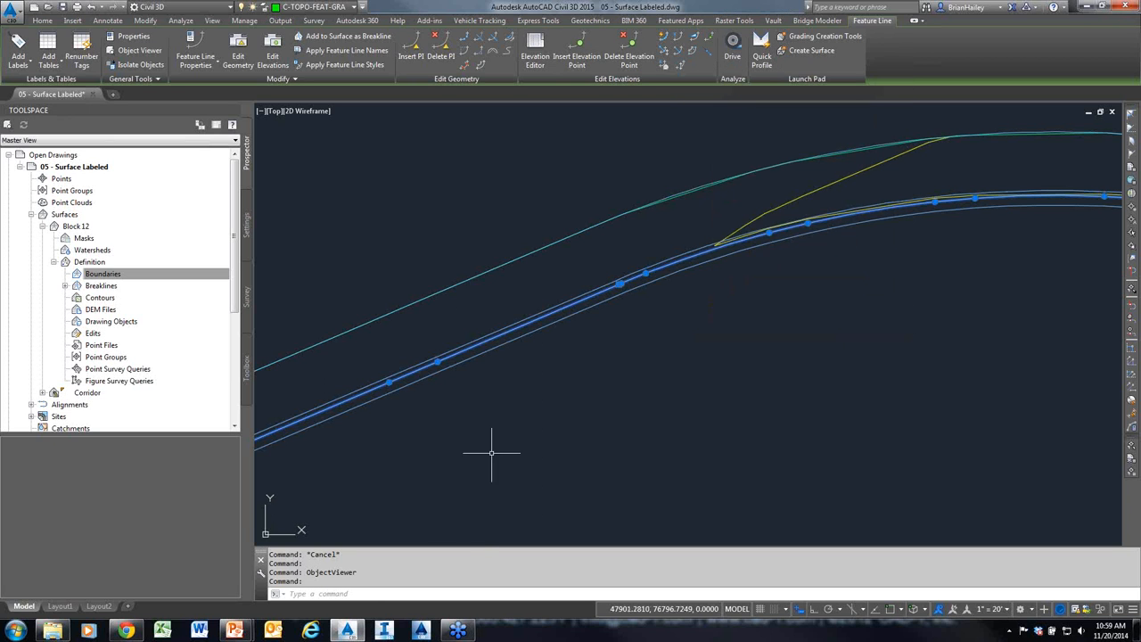
pyautogui.moveTo(236, 631)
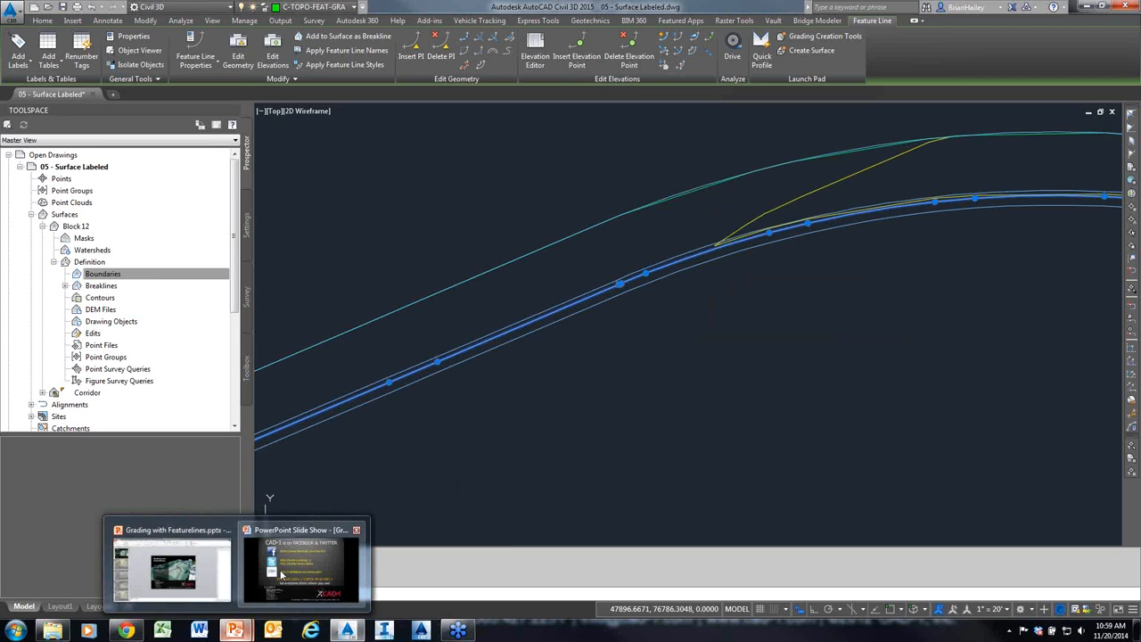
pyautogui.click(283, 575)
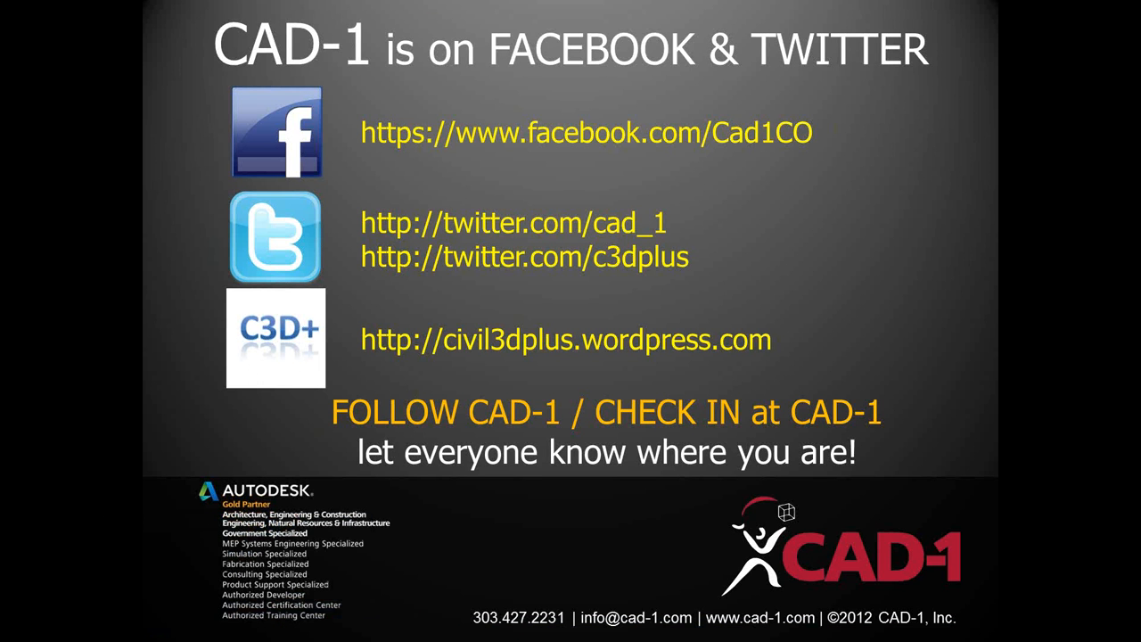